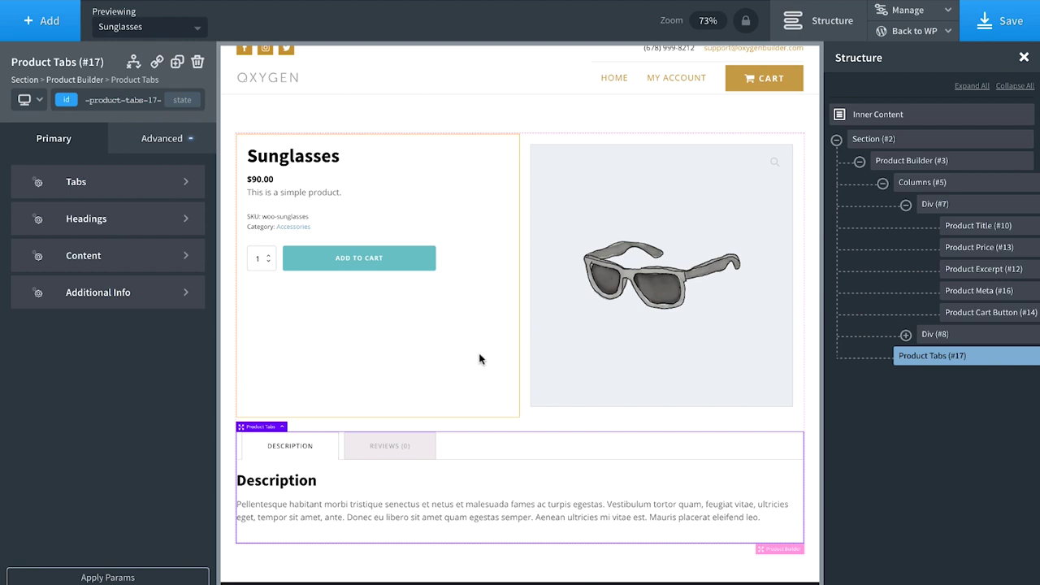
# Save the Sunglasses product template and open its live frontend in a new browser tab
pyautogui.scroll(-1, 479, 359)
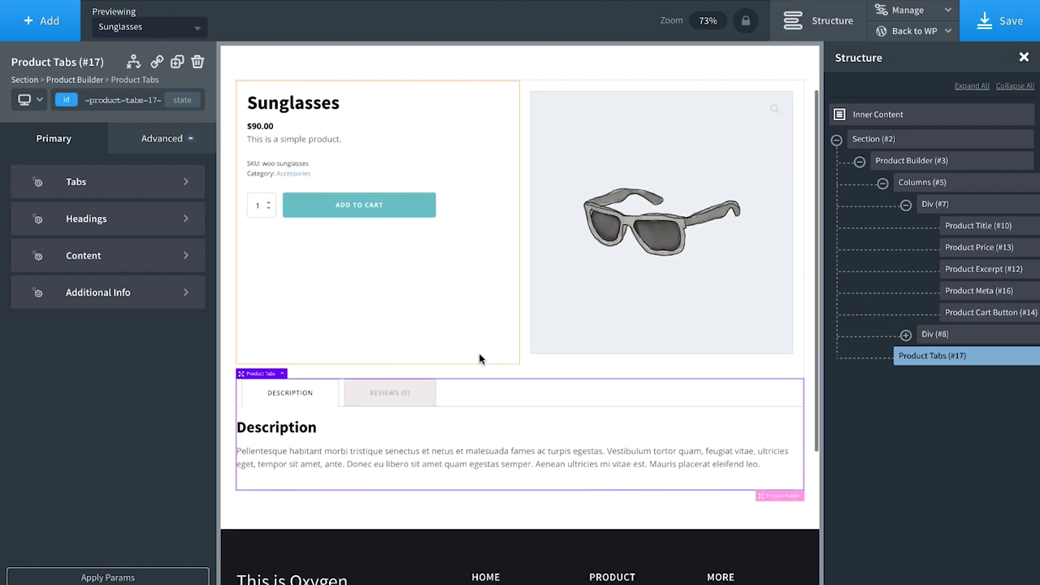
pyautogui.click(1005, 26)
pyautogui.moveTo(915, 30)
pyautogui.rightClick(904, 69)
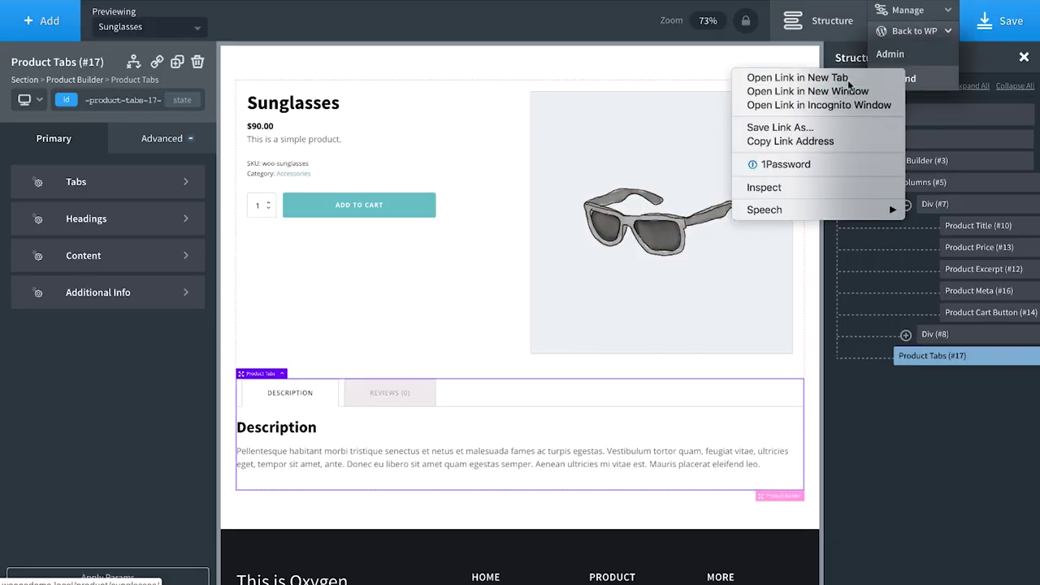
pyautogui.click(869, 78)
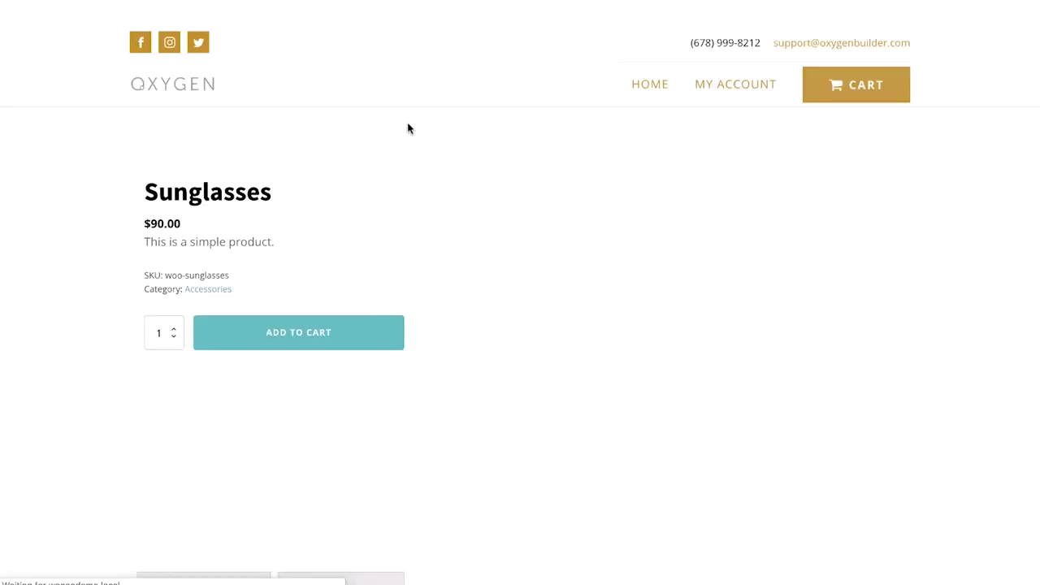
# Add the Sunglasses to the cart and go to the cart page
pyautogui.click(313, 338)
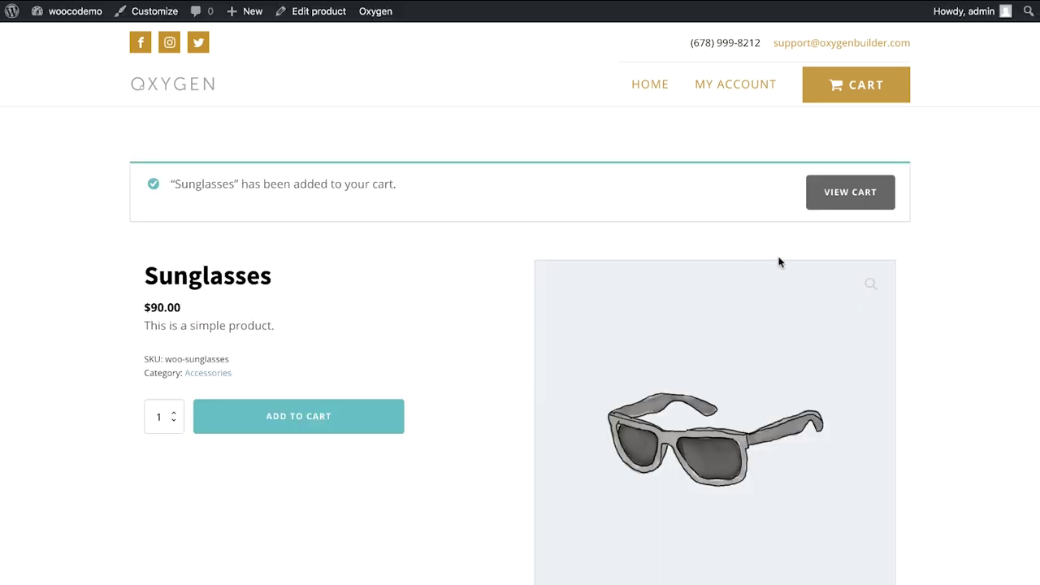
pyautogui.click(861, 203)
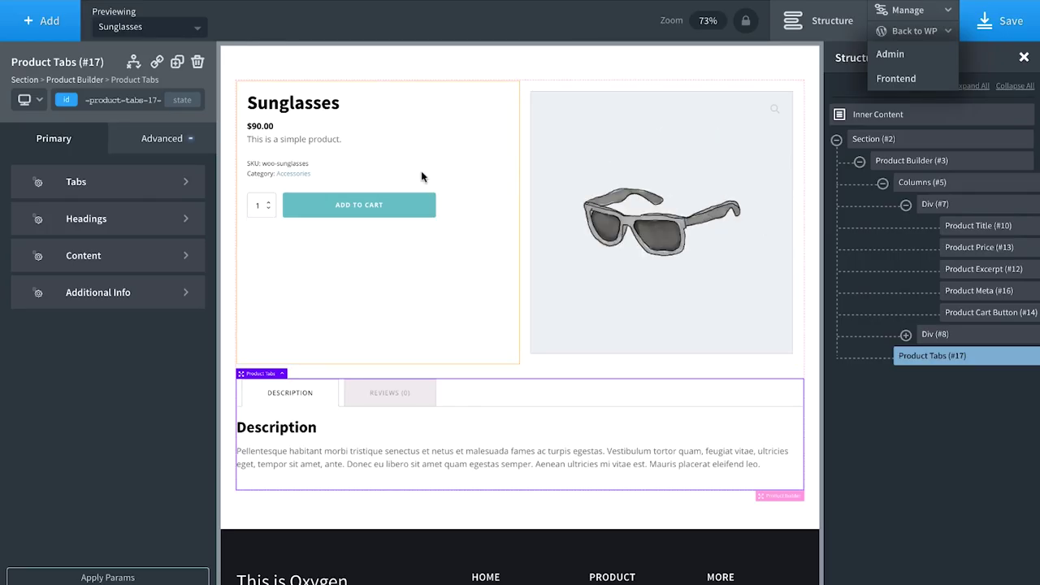
pyautogui.click(325, 111)
# Enlarge the product title font, then try and revert a 20 input font size on the add-to-cart element
pyautogui.moveTo(141, 310)
pyautogui.mouseDown()
pyautogui.moveTo(154, 308)
pyautogui.moveTo(98, 306)
pyautogui.moveTo(148, 309)
pyautogui.mouseUp()
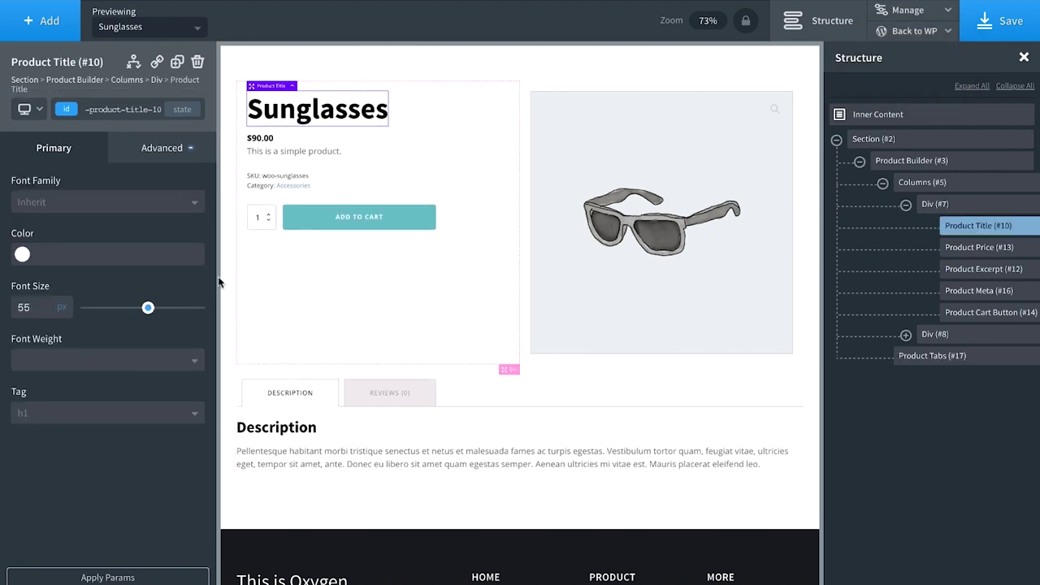
pyautogui.click(302, 223)
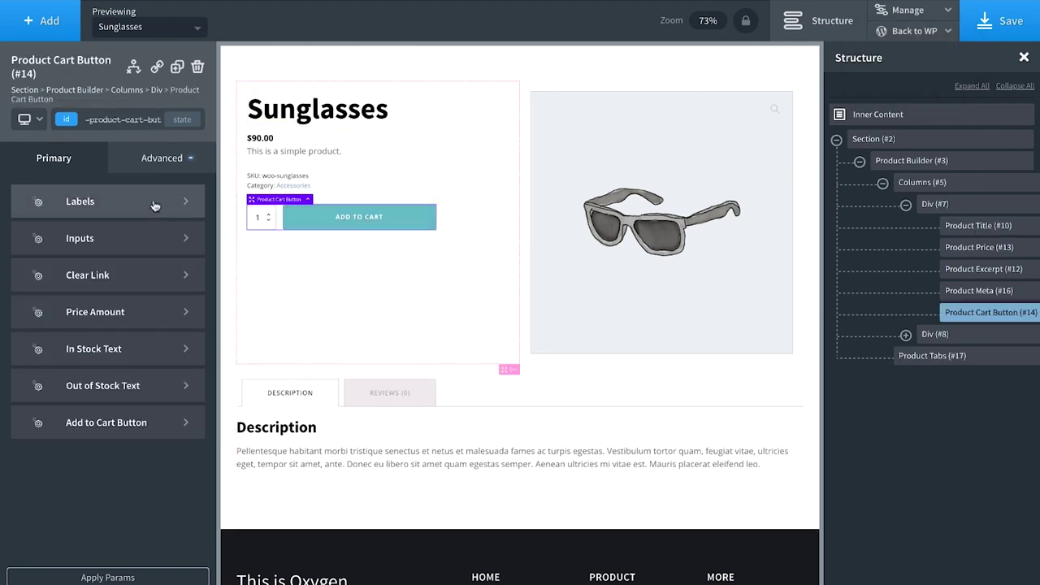
pyautogui.click(130, 244)
pyautogui.click(99, 241)
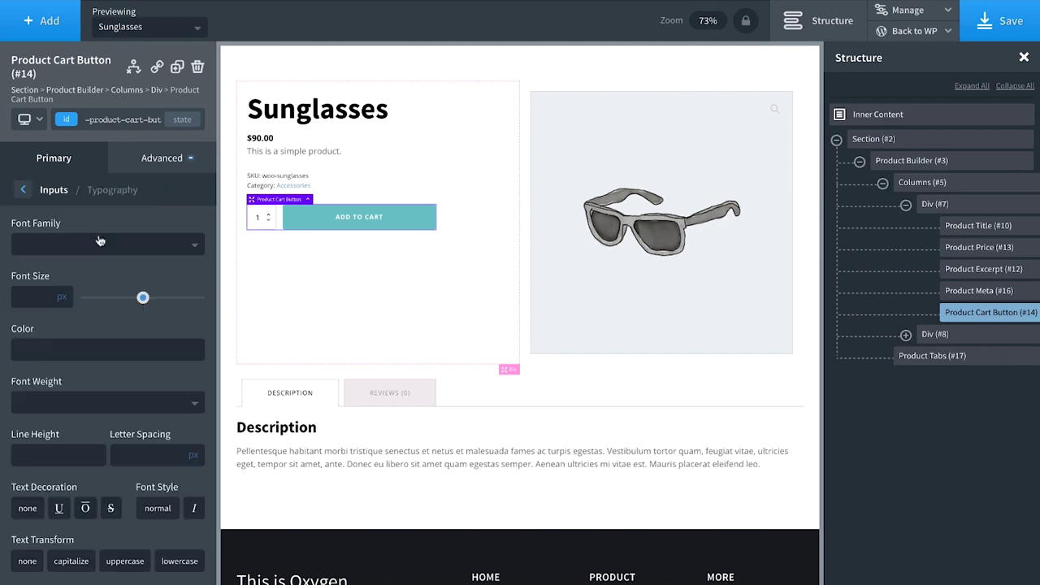
pyautogui.click(36, 298)
pyautogui.write('20')
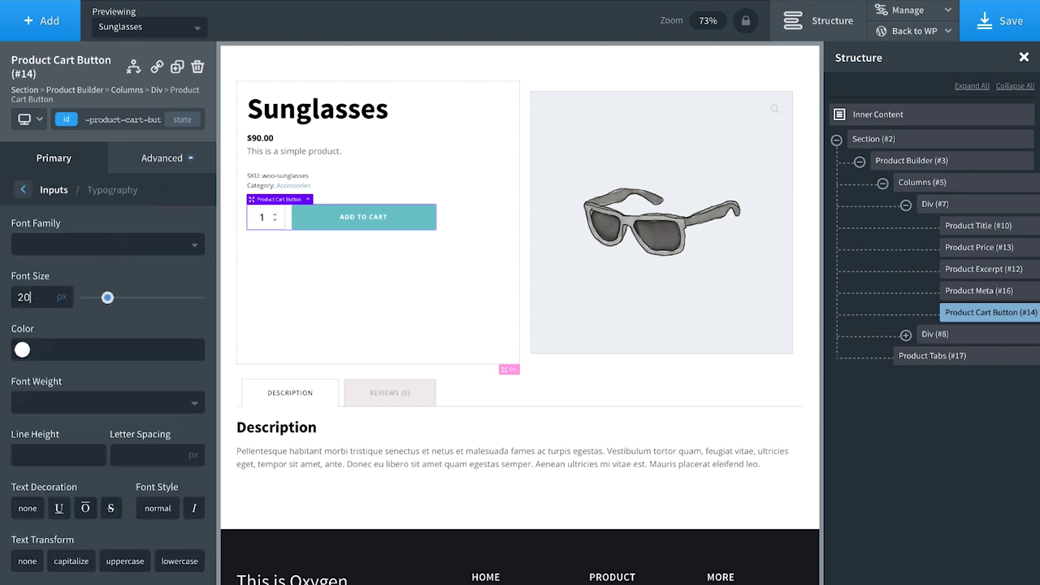
pyautogui.press('BackSpace')
pyautogui.press('BackSpace')
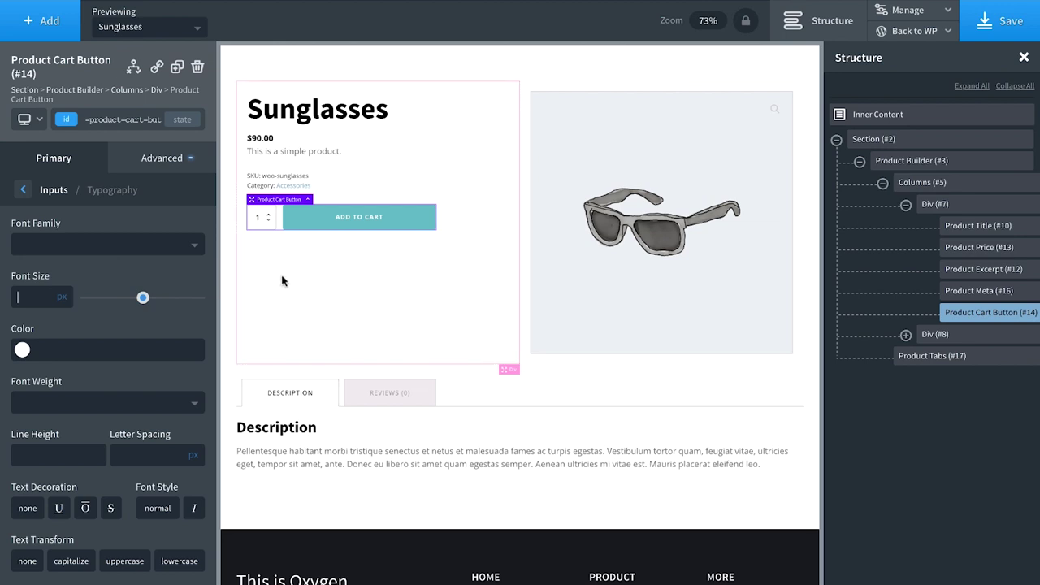
# Reselect the add-to-cart element and open the site-wide Settings from Manage
pyautogui.click(295, 282)
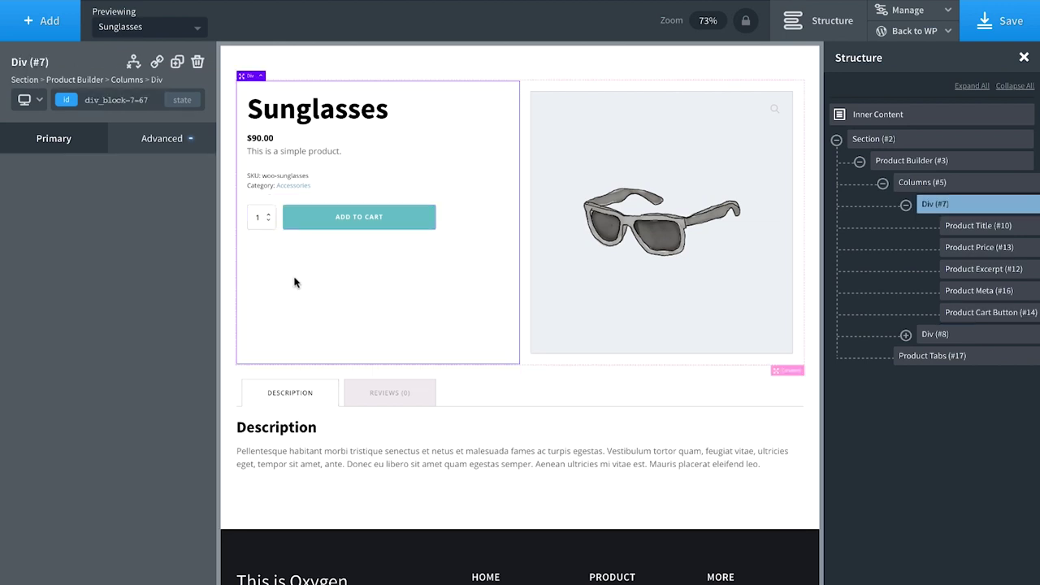
pyautogui.click(347, 225)
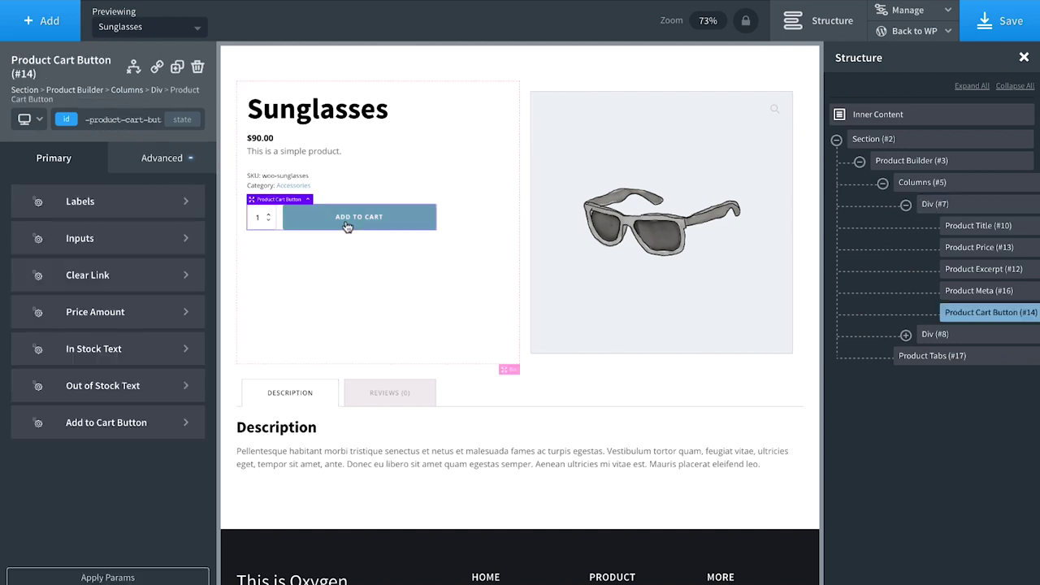
pyautogui.click(905, 11)
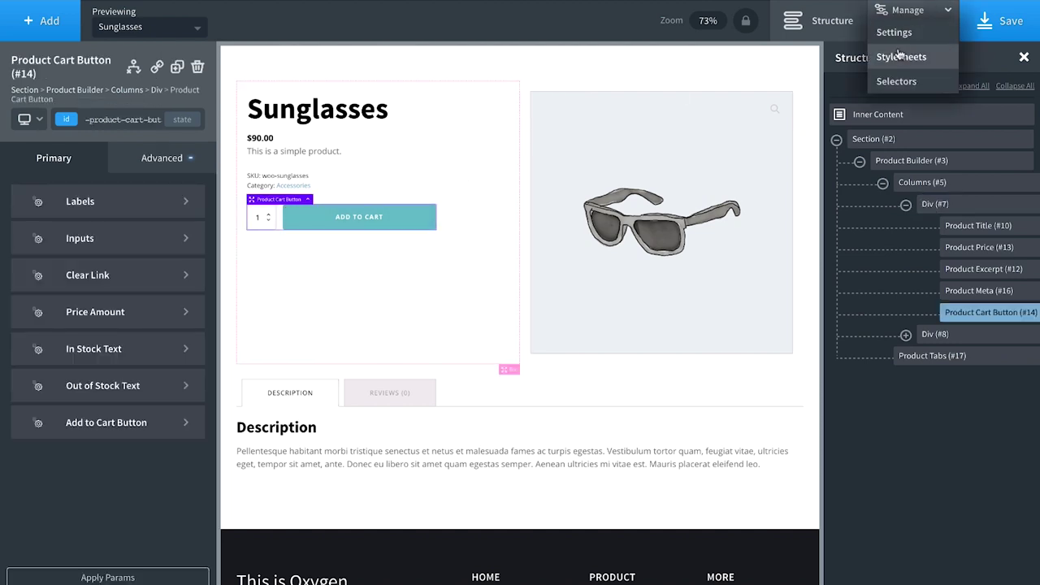
pyautogui.click(896, 32)
# Open Global Styles > WooCommerce to list its style categories
pyautogui.click(921, 178)
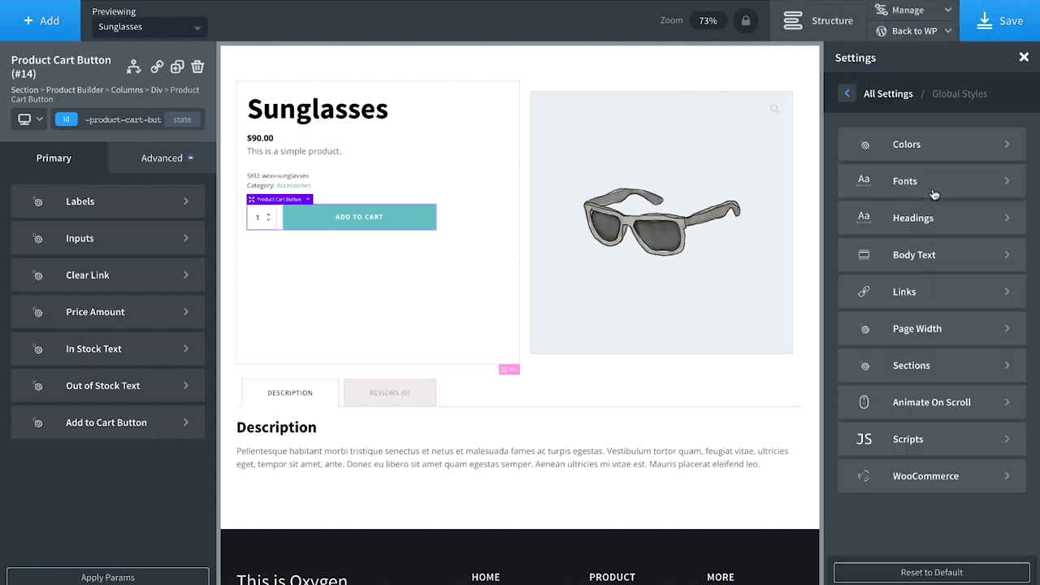
pyautogui.click(934, 475)
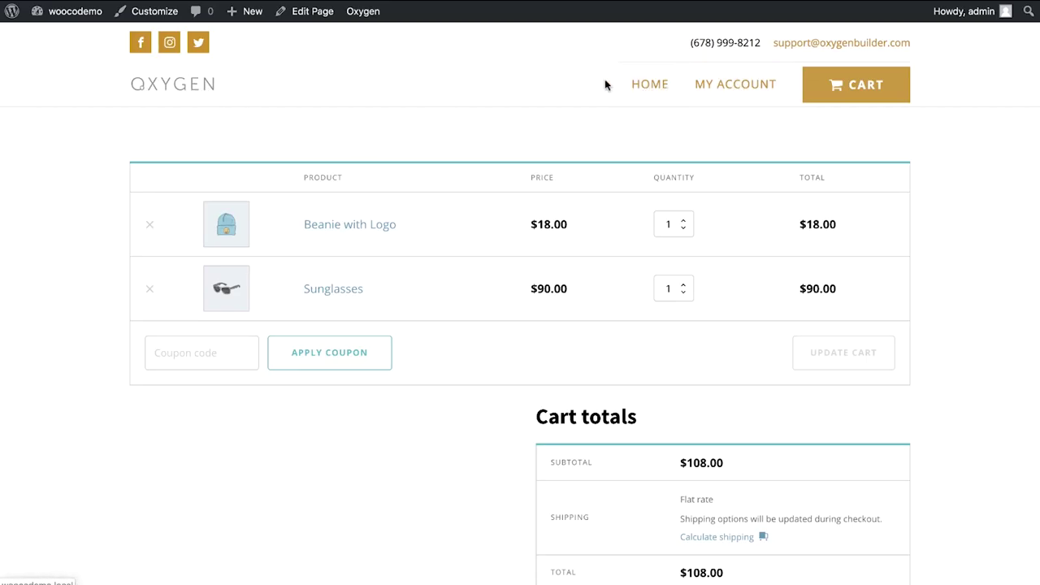
pyautogui.scroll(-10, 604, 85)
pyautogui.scroll(10, 518, 336)
pyautogui.scroll(1, 510, 188)
pyautogui.scroll(-1, 976, 269)
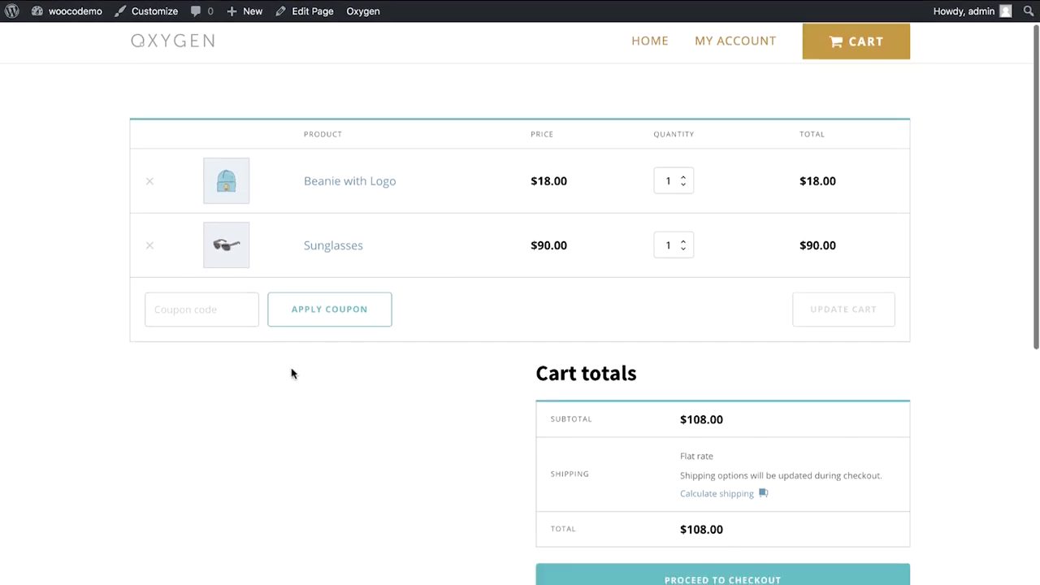
pyautogui.scroll(-3, 564, 325)
pyautogui.scroll(5, 566, 325)
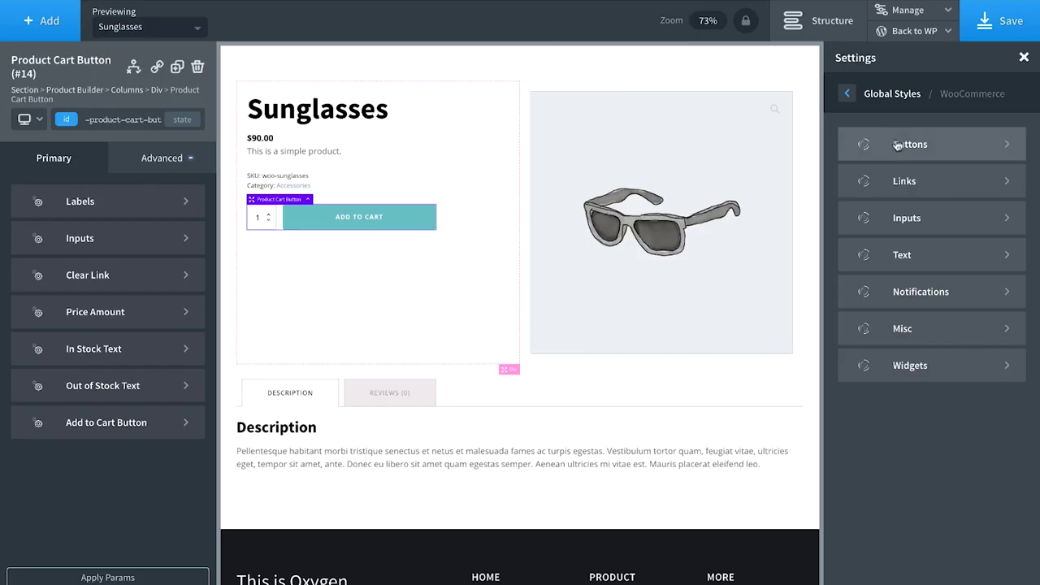
pyautogui.click(898, 144)
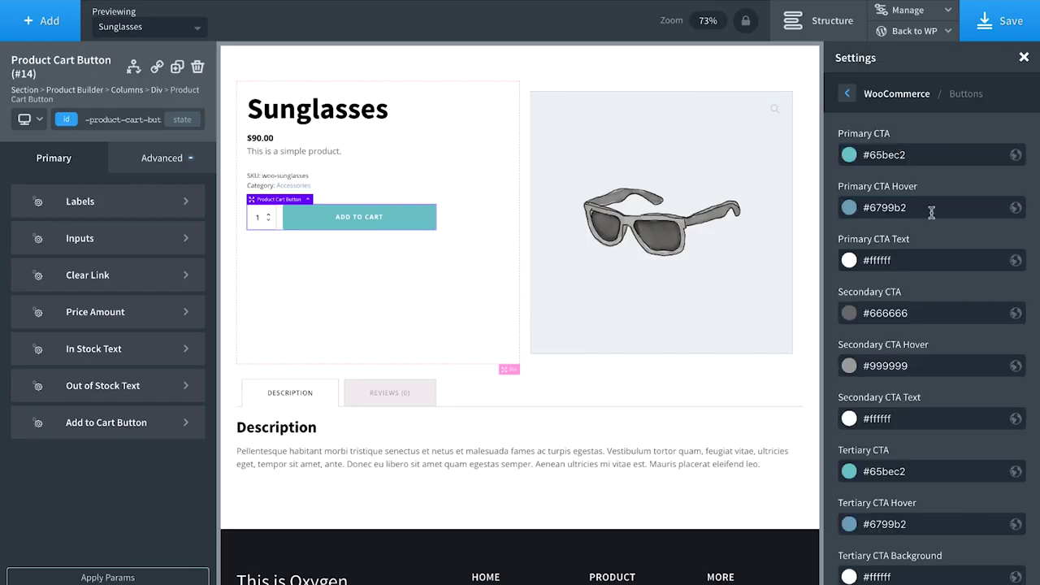
# Set Primary CTA to atomic Primary and Primary CTA Hover to atomic Primary B
pyautogui.click(850, 155)
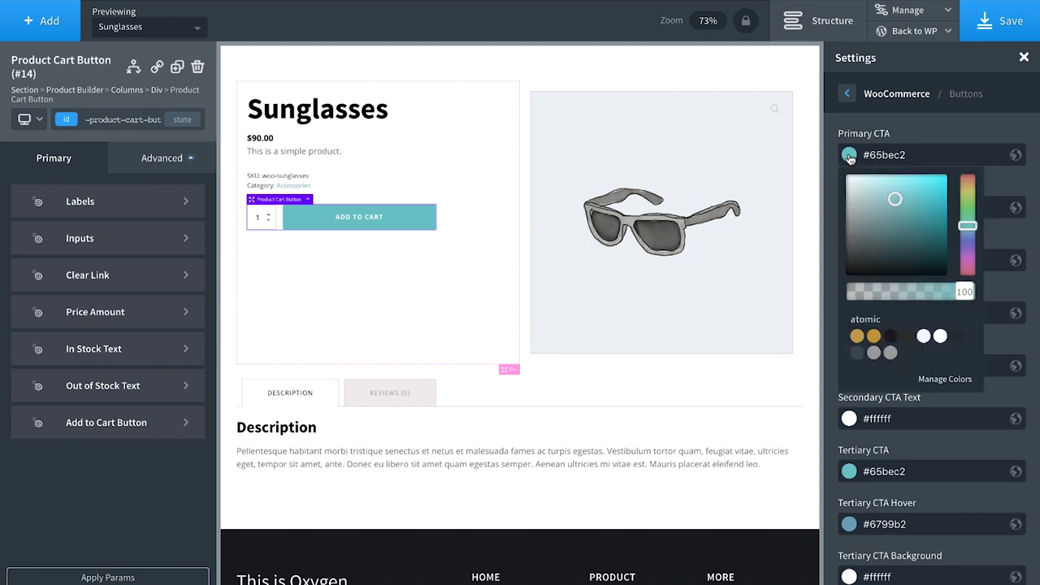
pyautogui.click(875, 336)
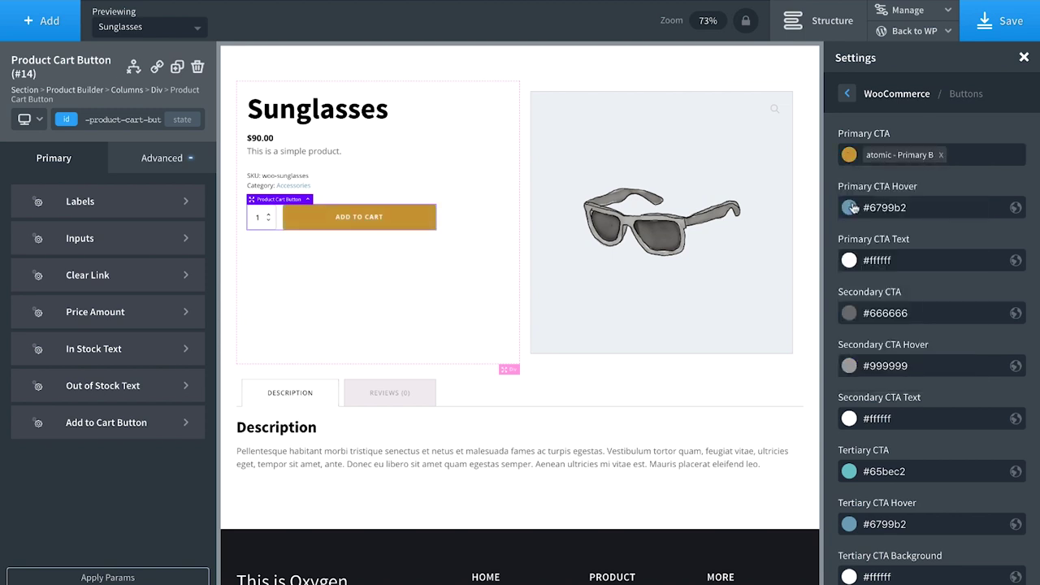
pyautogui.click(850, 207)
pyautogui.click(857, 389)
pyautogui.click(849, 155)
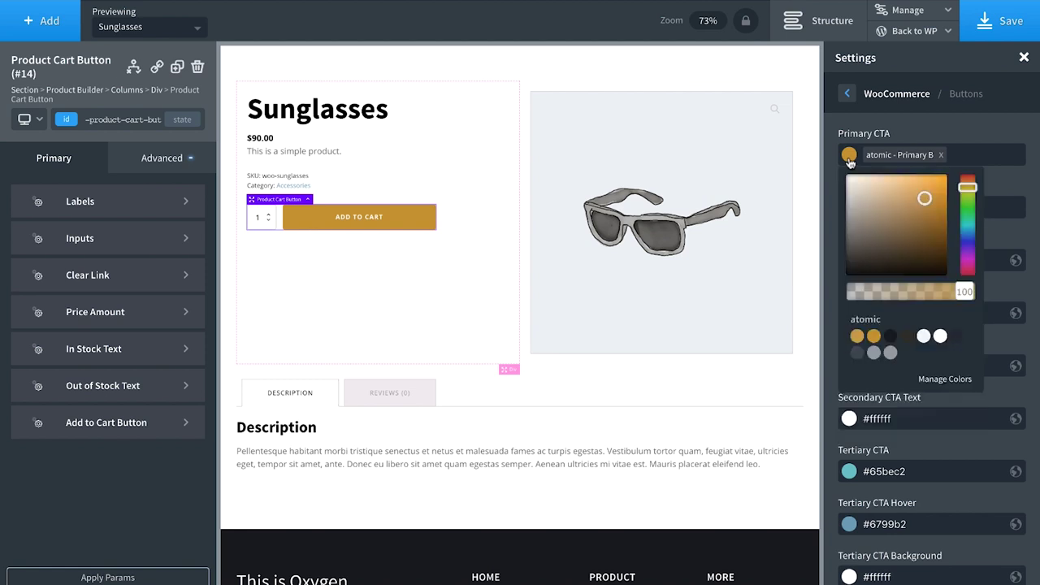
pyautogui.click(857, 339)
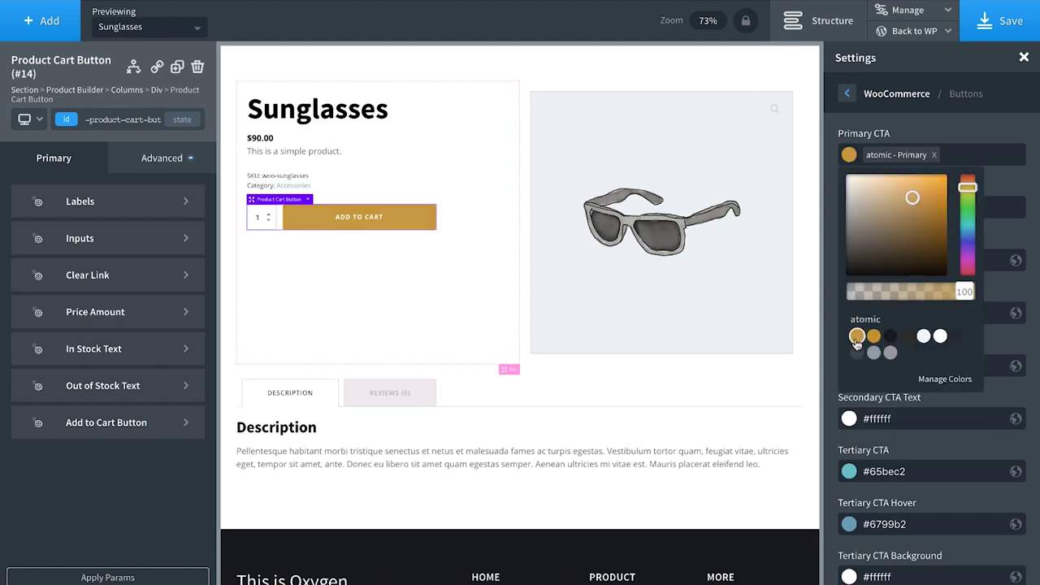
pyautogui.click(895, 144)
pyautogui.click(850, 207)
pyautogui.click(874, 389)
pyautogui.click(931, 457)
# Set Tertiary CTA to atomic Secondary and Tertiary CTA Hover to near-black #1b1f28
pyautogui.scroll(-3, 931, 458)
pyautogui.click(850, 342)
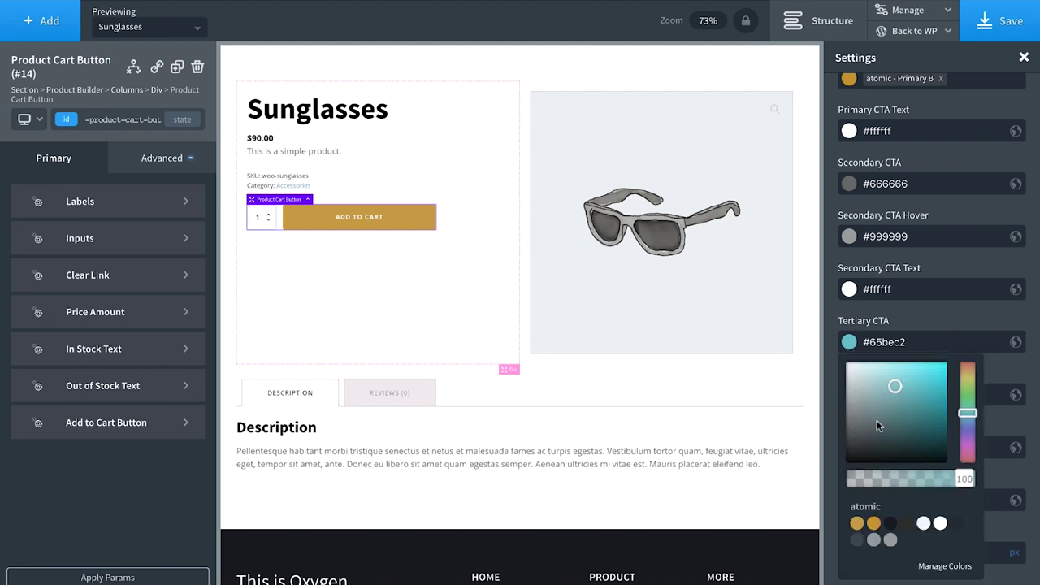
pyautogui.click(891, 523)
pyautogui.click(864, 317)
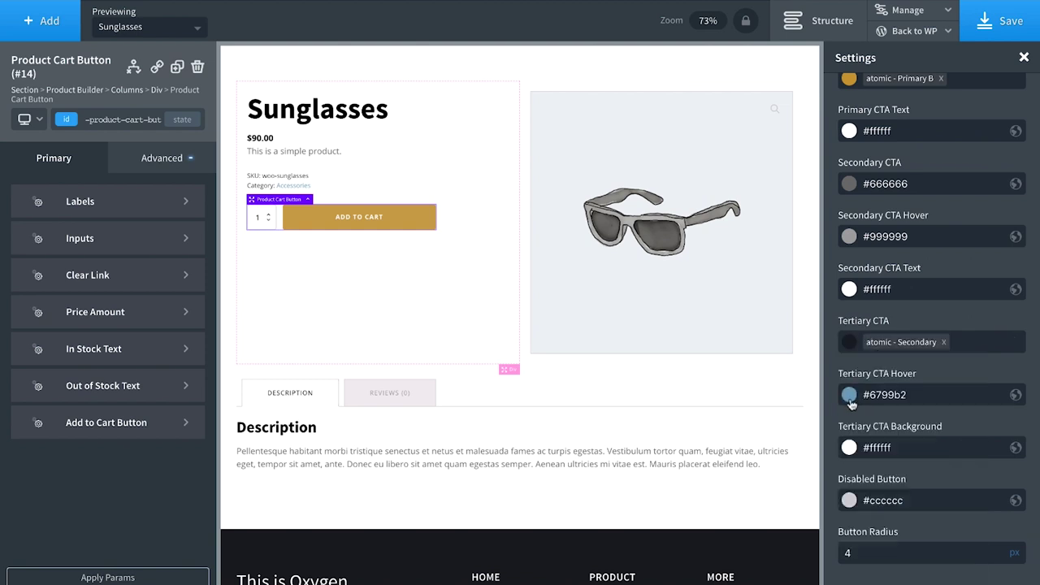
pyautogui.click(850, 395)
pyautogui.click(891, 575)
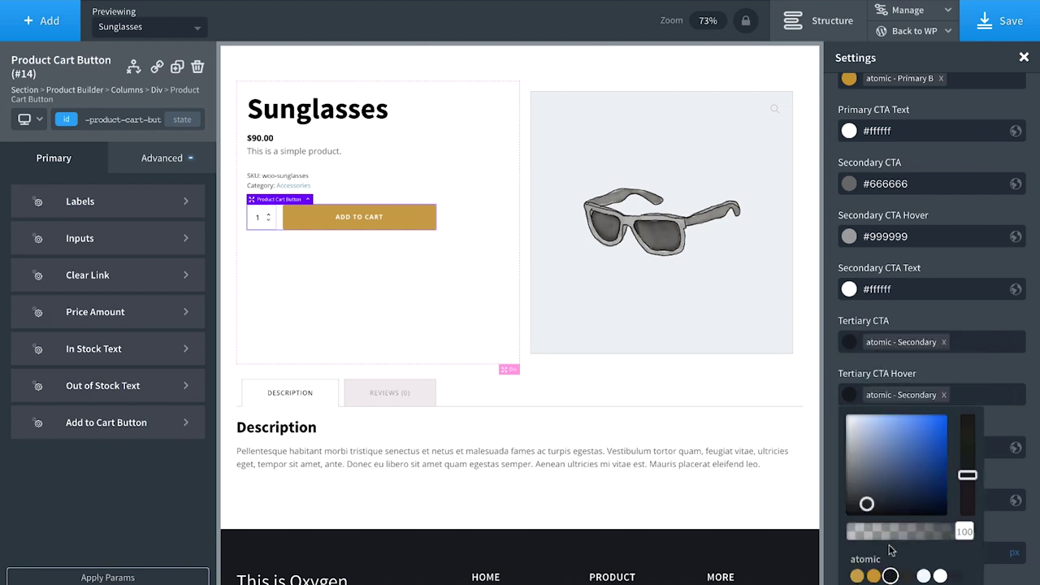
pyautogui.click(879, 499)
pyautogui.click(860, 377)
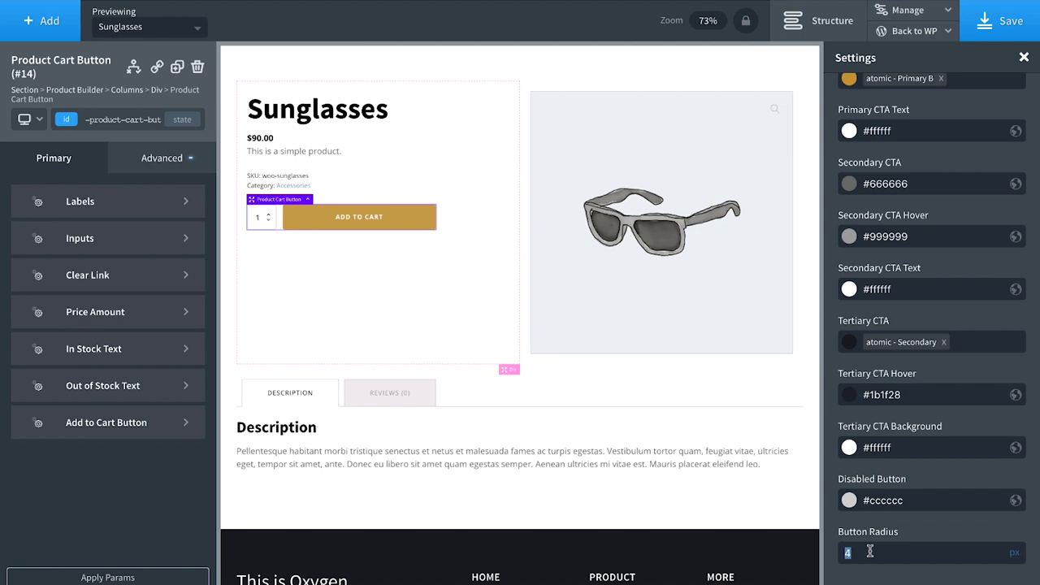
pyautogui.scroll(3, 907, 440)
pyautogui.click(894, 95)
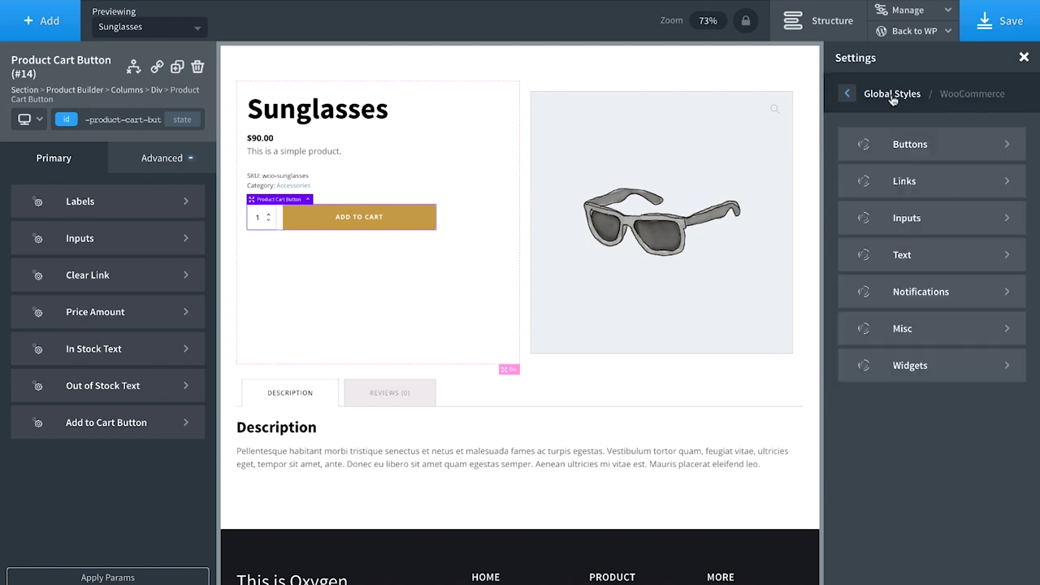
# Set WooCommerce Standard Link to atomic Primary and Standard Link Hover to a gold swatch
pyautogui.click(905, 180)
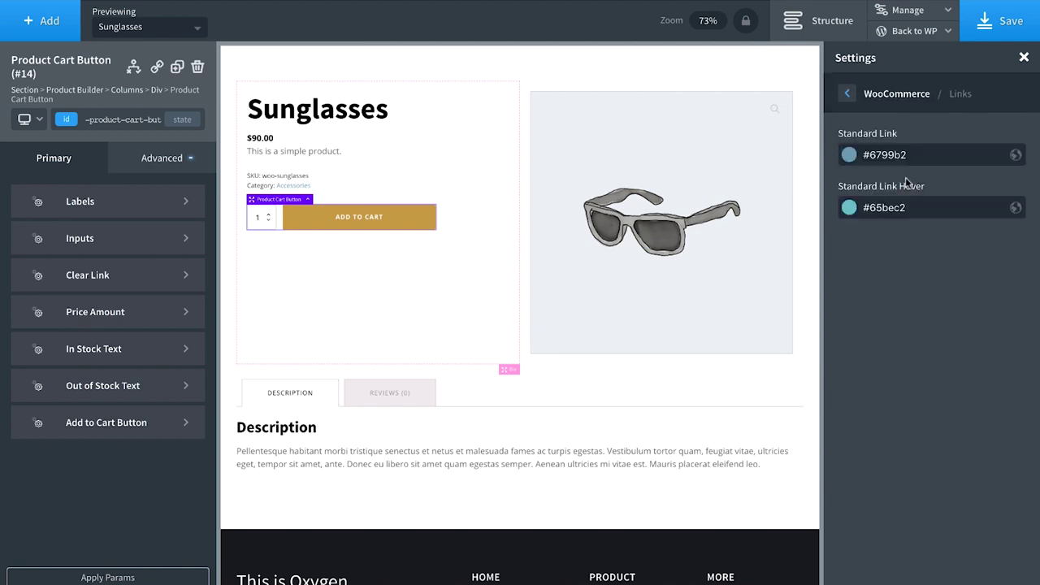
pyautogui.click(850, 154)
pyautogui.click(857, 335)
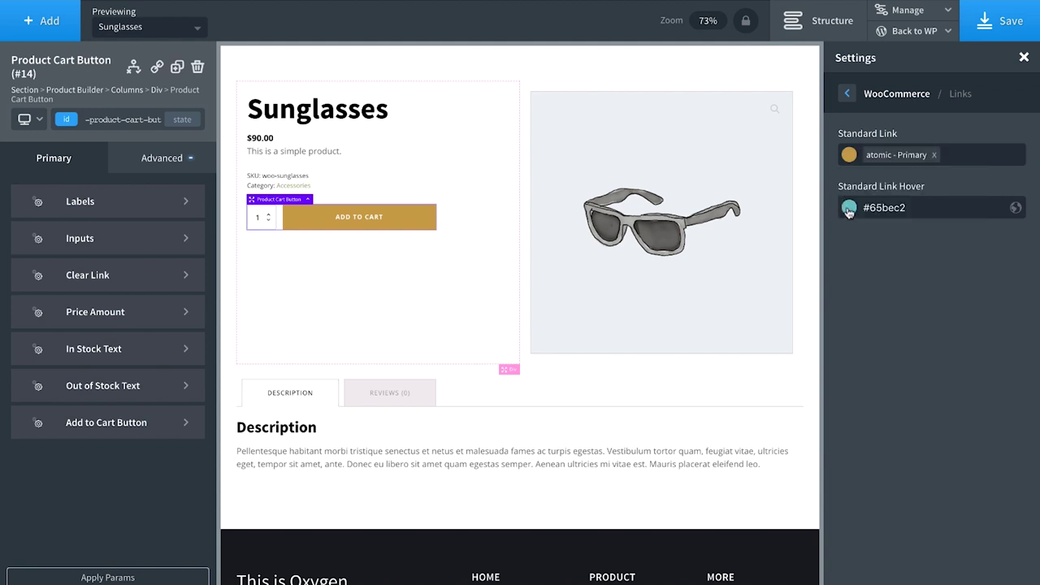
pyautogui.click(849, 208)
pyautogui.click(870, 387)
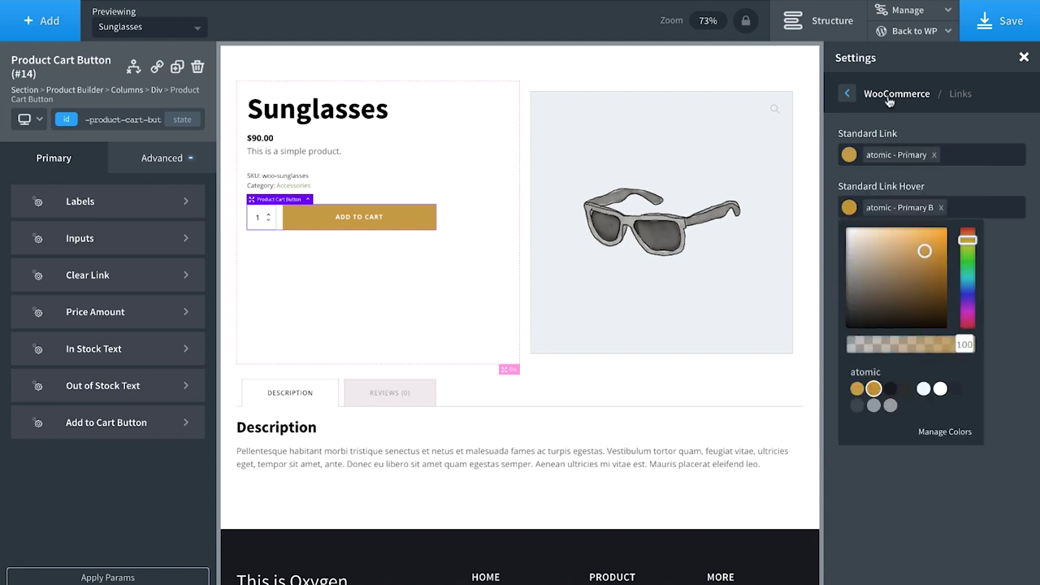
pyautogui.click(889, 97)
# Give WooCommerce inputs a Primary B focus border and a 0 radius
pyautogui.click(924, 231)
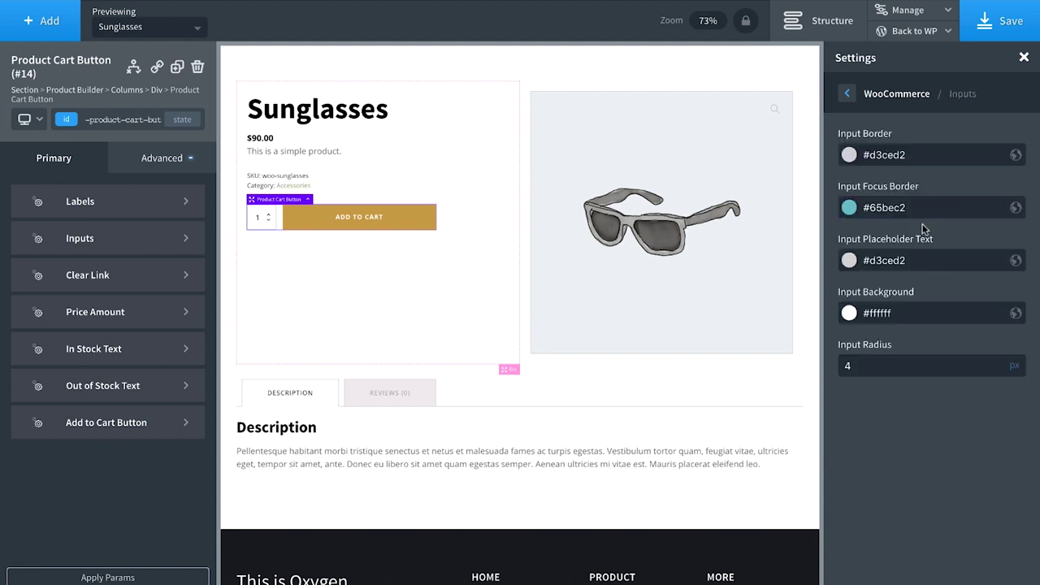
pyautogui.click(849, 208)
pyautogui.click(857, 388)
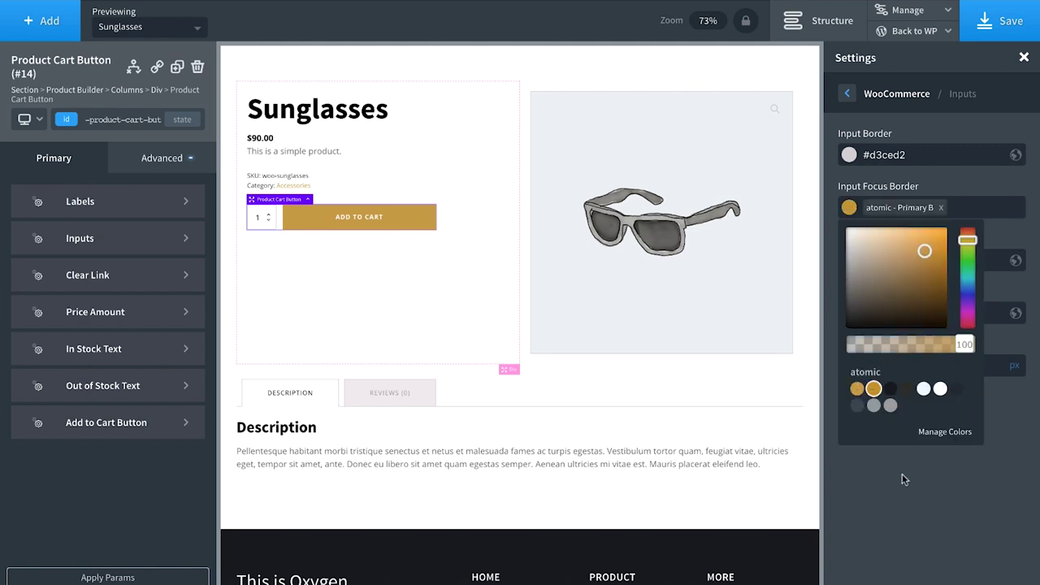
pyautogui.doubleClick(872, 368)
pyautogui.write('0')
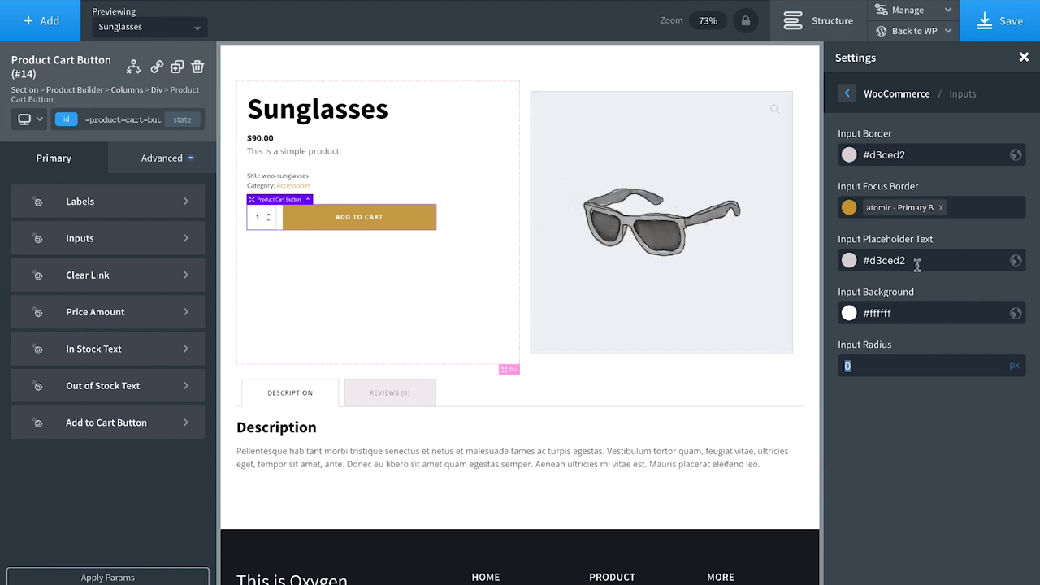
# Set both the input border and input background colours to #ced7e2
pyautogui.click(850, 314)
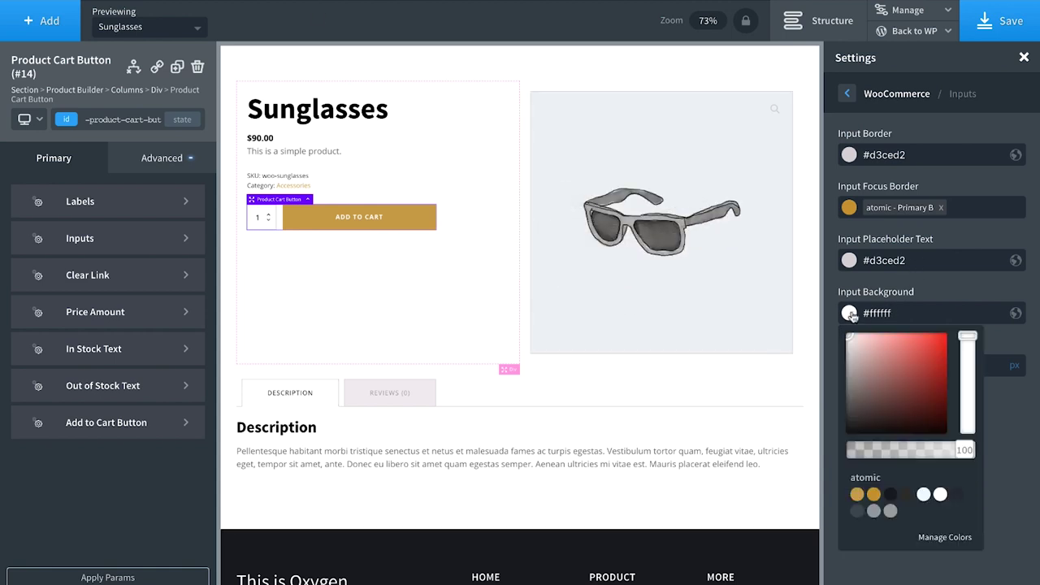
pyautogui.click(924, 496)
pyautogui.click(850, 155)
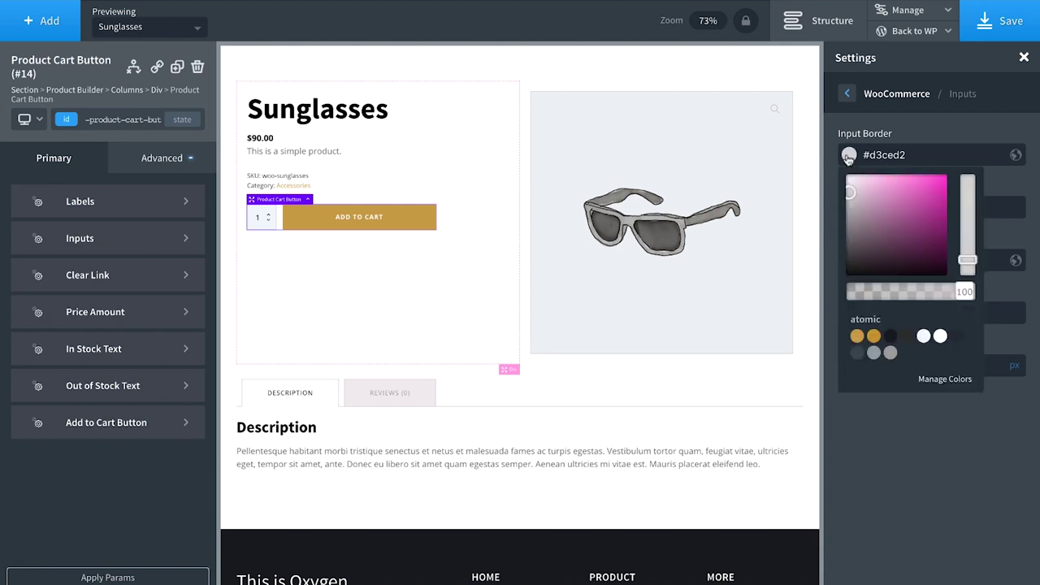
pyautogui.click(924, 336)
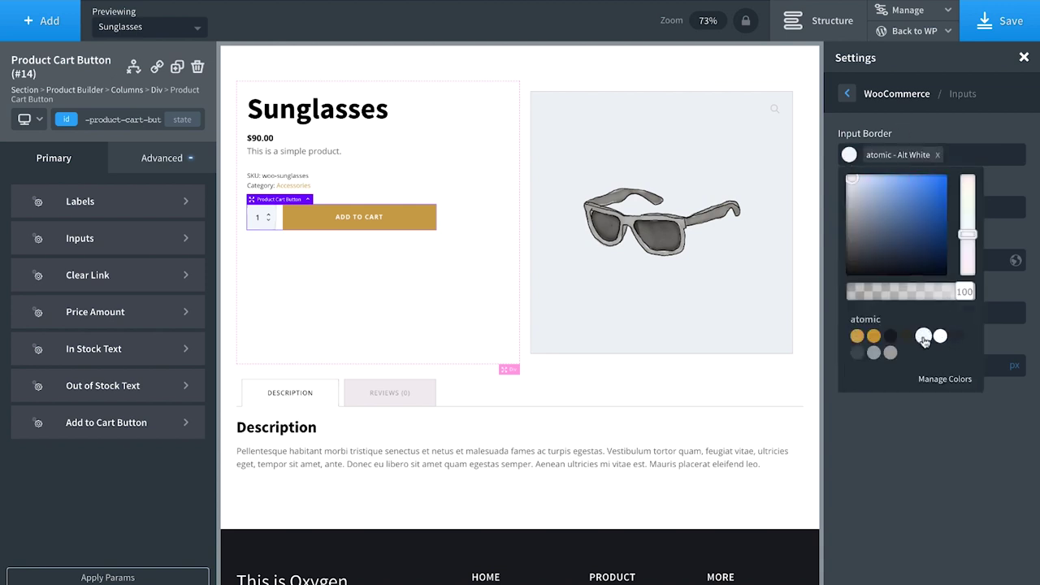
pyautogui.click(854, 183)
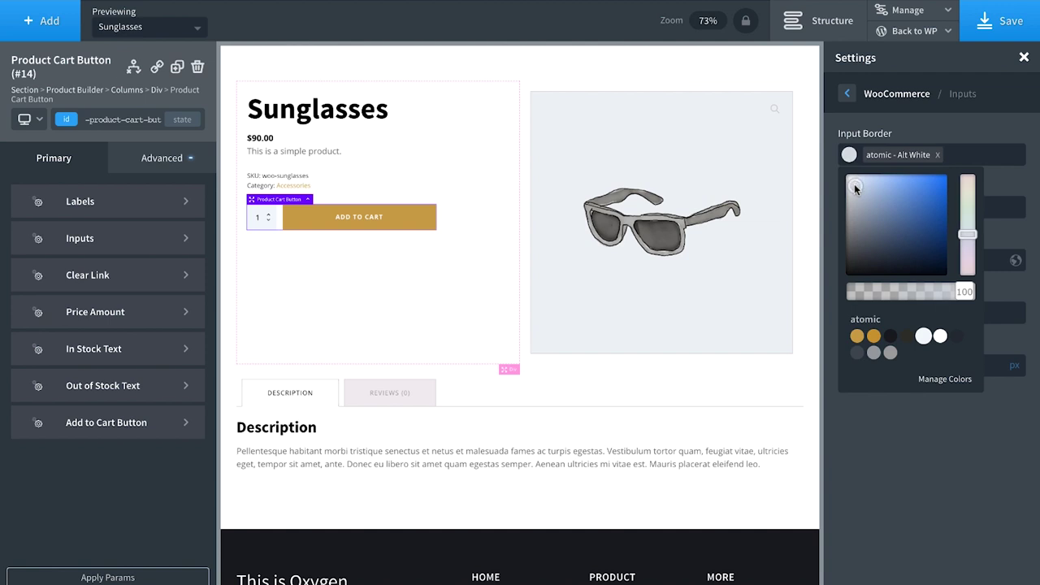
pyautogui.click(876, 154)
pyautogui.hotkey('ctrl', 'c')
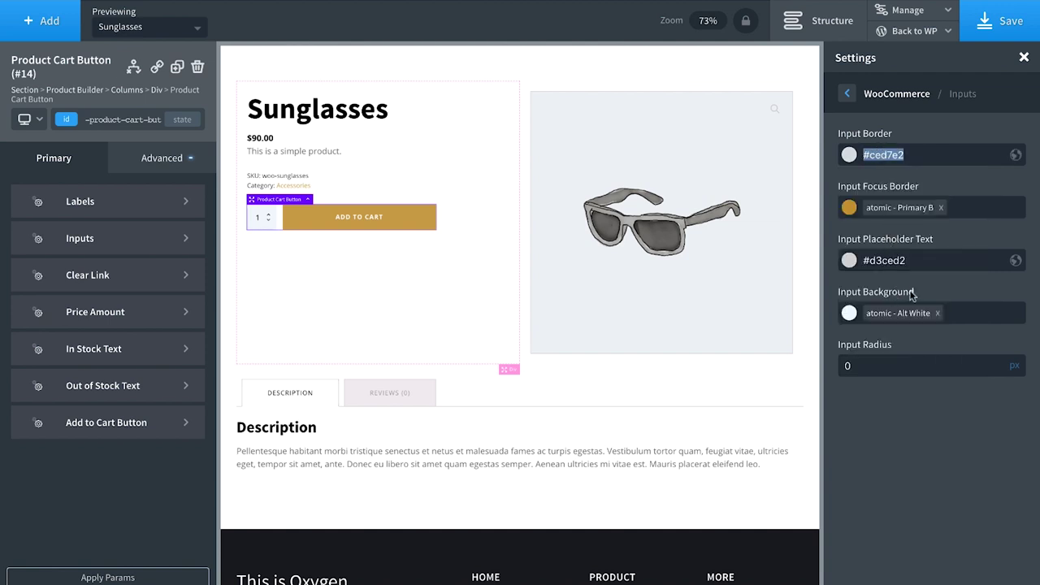
pyautogui.click(937, 313)
pyautogui.hotkey('ctrl', 'v')
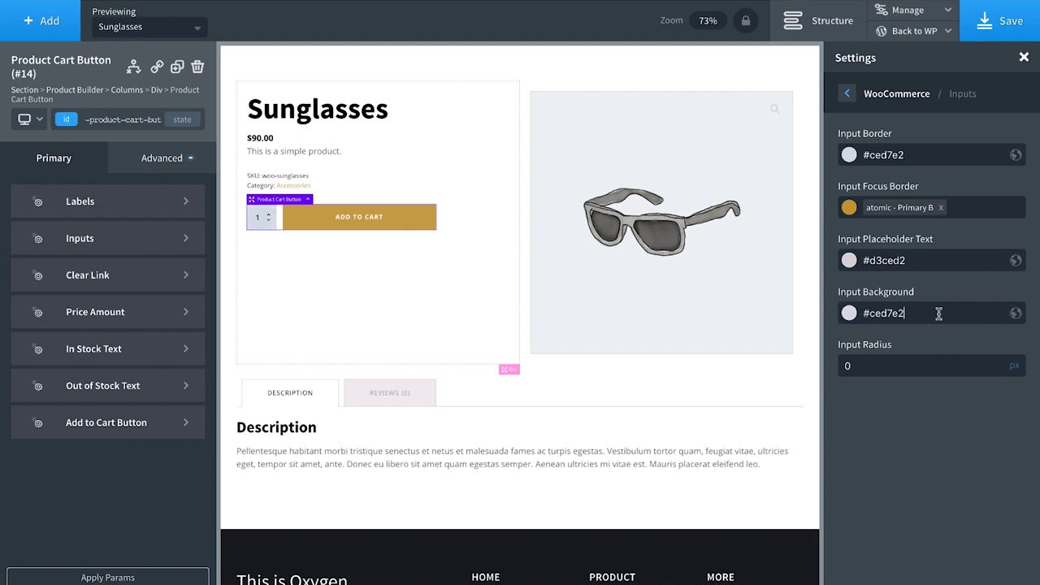
pyautogui.click(901, 96)
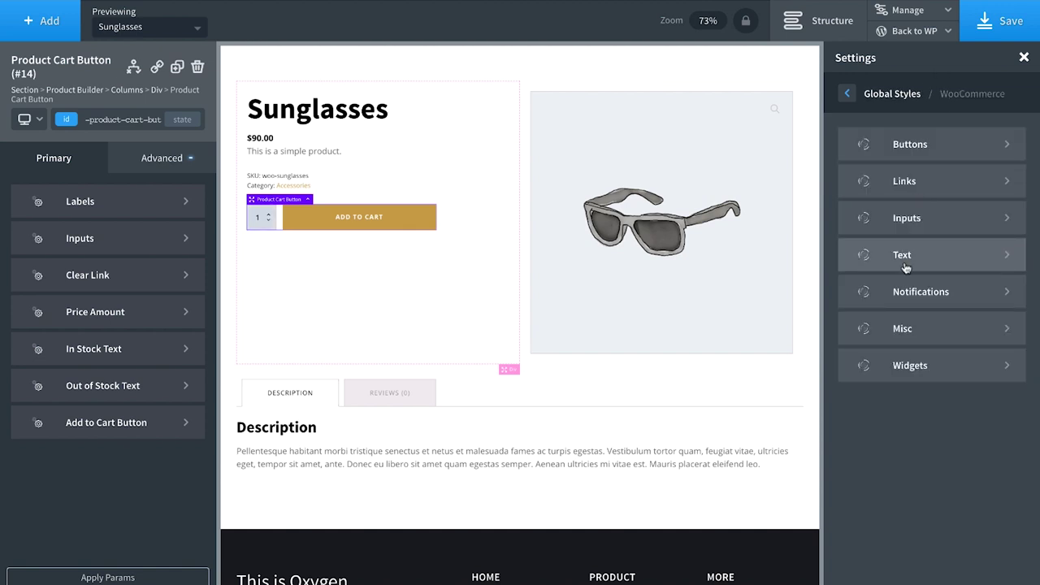
pyautogui.click(901, 259)
# Set the Message and Info notification colours to gold and the Error colour to red #ce310e
pyautogui.click(894, 94)
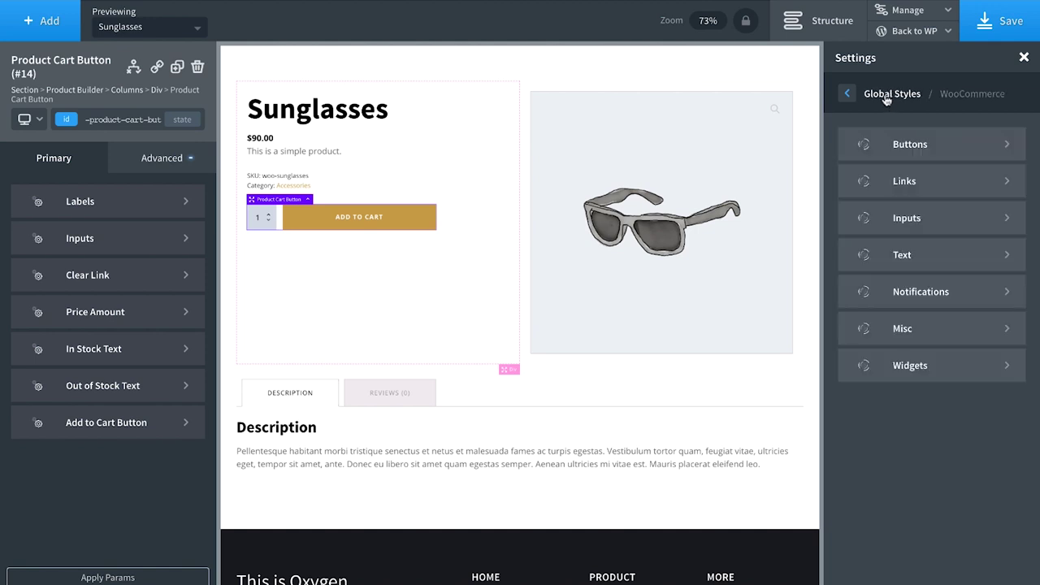
pyautogui.click(908, 293)
pyautogui.click(849, 260)
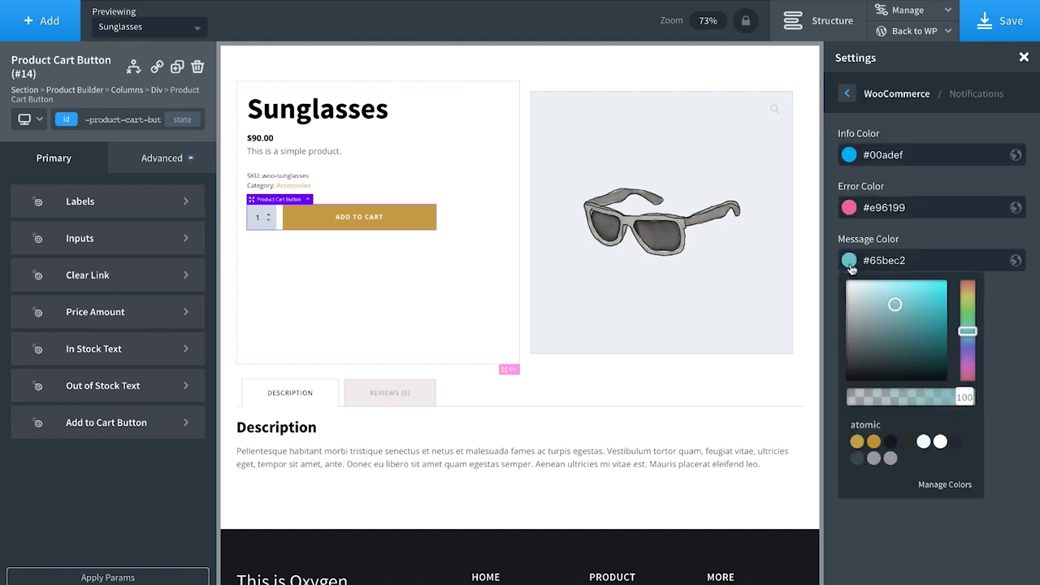
pyautogui.click(874, 443)
pyautogui.click(850, 207)
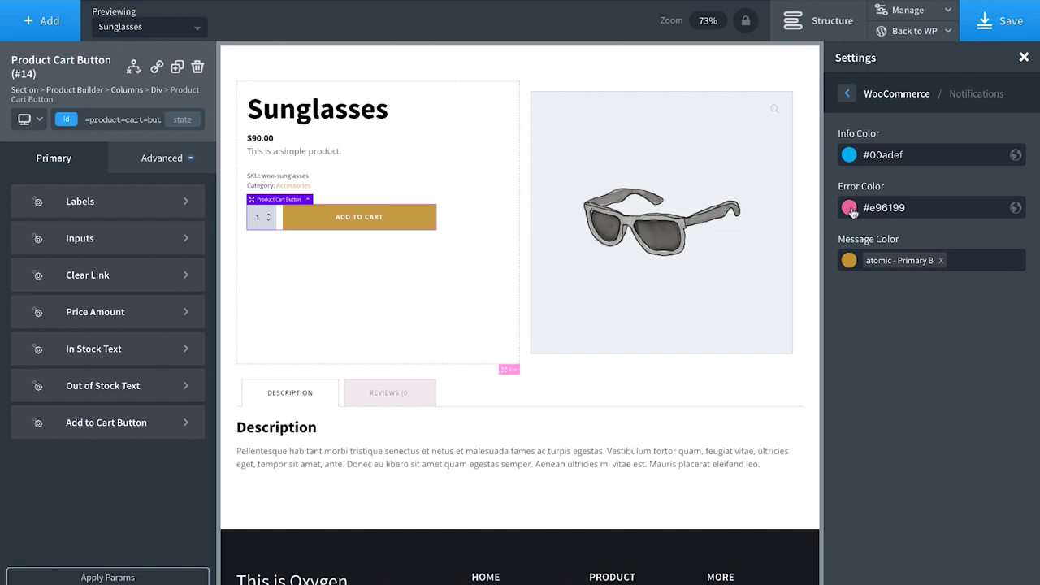
pyautogui.moveTo(927, 295); pyautogui.dragTo(966, 233)
pyautogui.click(965, 237)
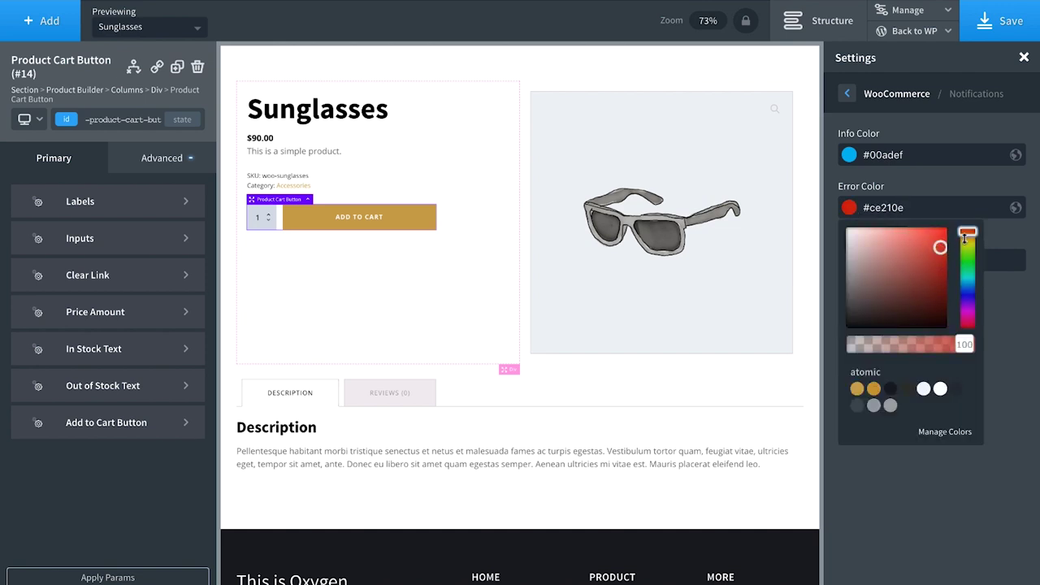
pyautogui.click(894, 174)
pyautogui.click(849, 154)
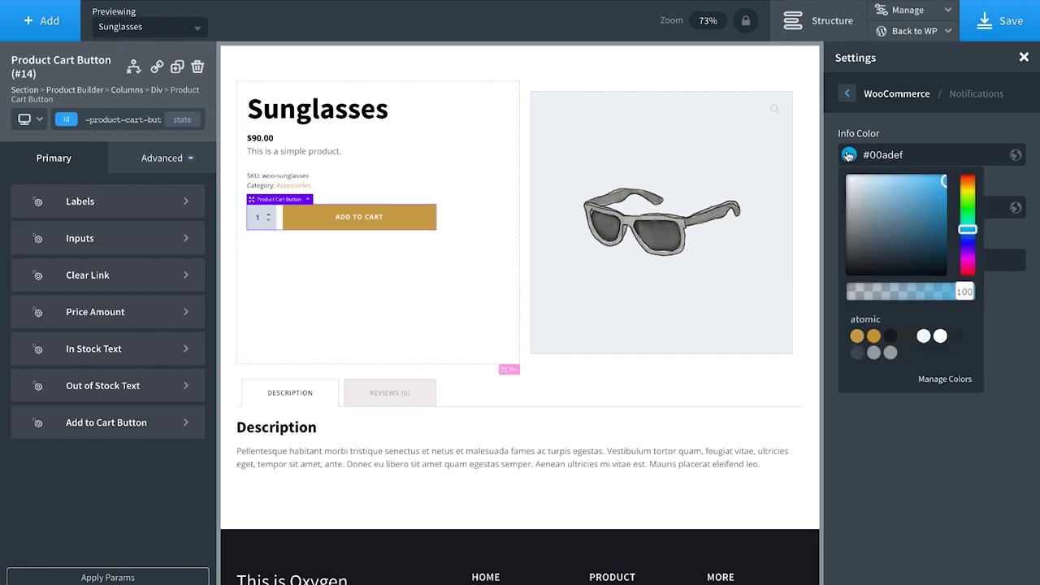
pyautogui.click(874, 337)
pyautogui.click(895, 463)
# Set the Sale Badge and primary Star Rating colours to gold, then save
pyautogui.click(890, 95)
pyautogui.click(917, 342)
pyautogui.click(850, 154)
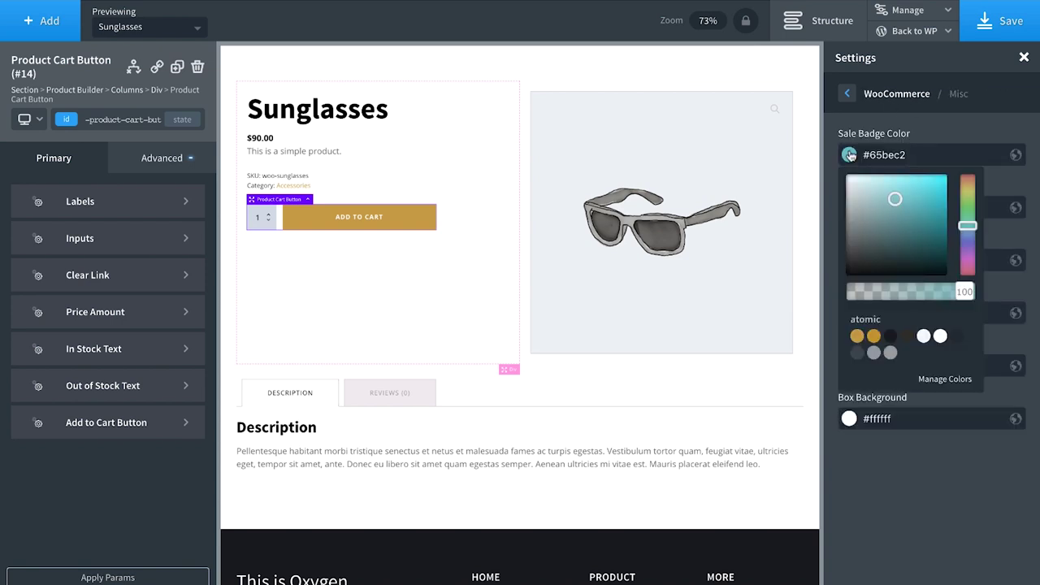
pyautogui.click(874, 336)
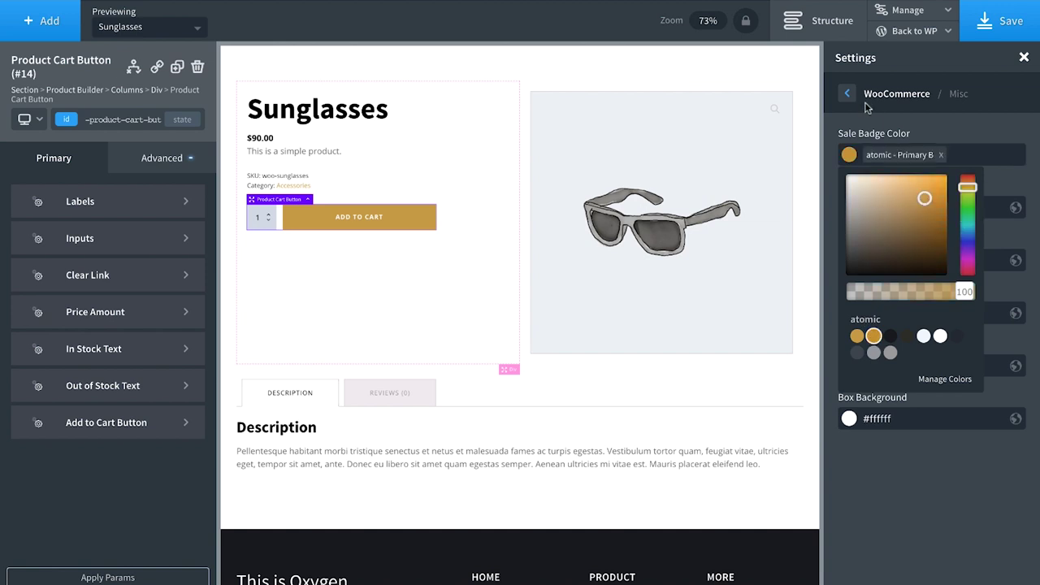
pyautogui.click(876, 96)
pyautogui.click(898, 330)
pyautogui.click(848, 208)
pyautogui.click(873, 388)
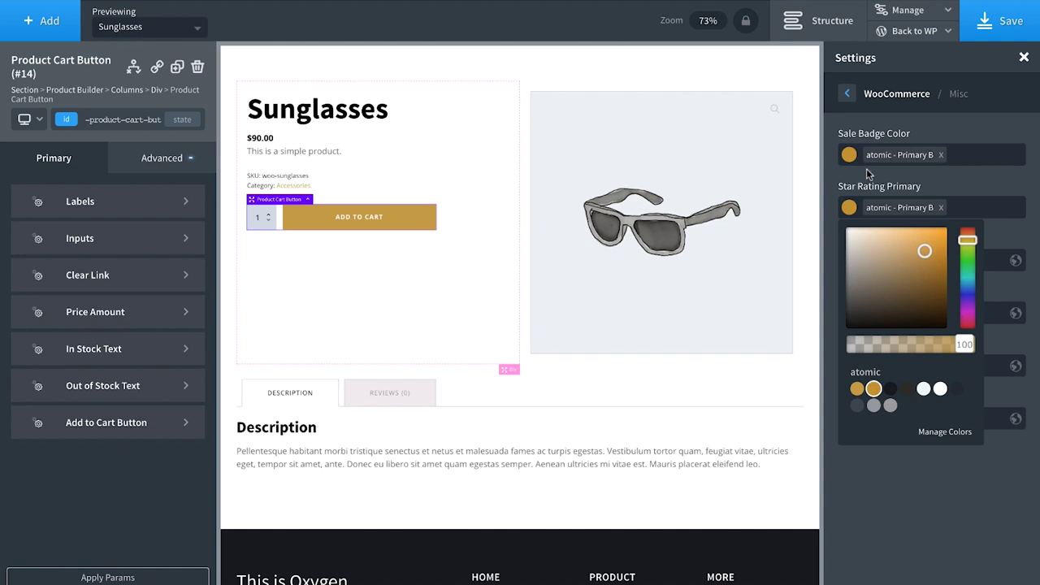
pyautogui.click(866, 168)
pyautogui.click(886, 97)
pyautogui.click(897, 357)
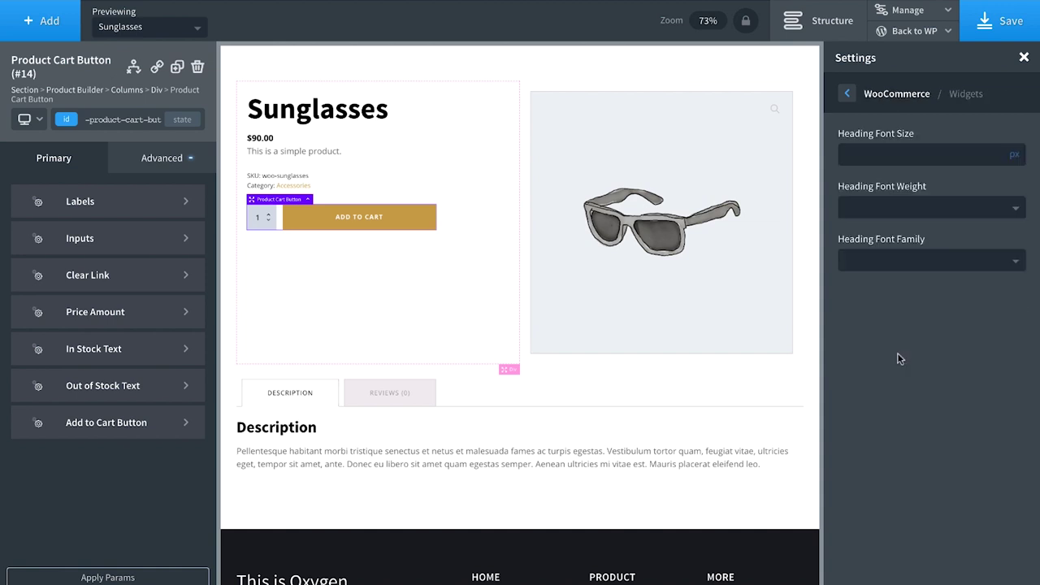
pyautogui.click(1013, 22)
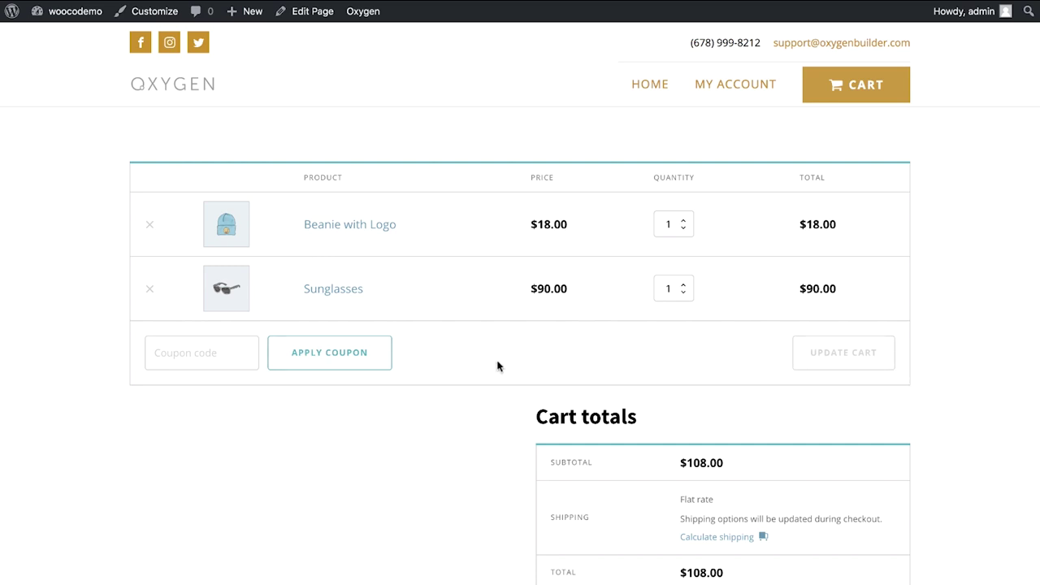
# Reload the cart to check the gold styling, then browse the Beanie with Logo product page
pyautogui.press('super+r')
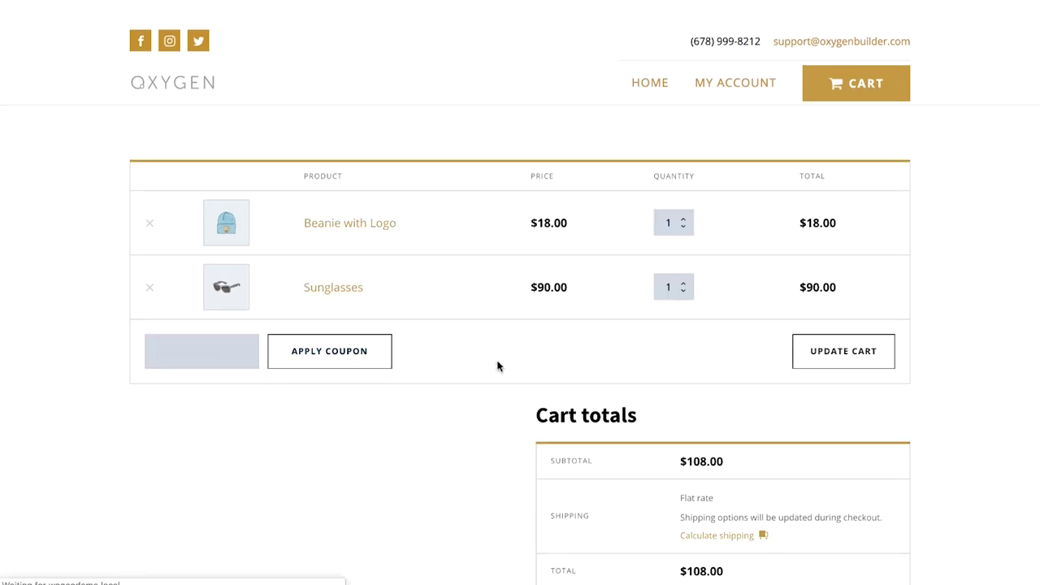
pyautogui.scroll(-3, 499, 367)
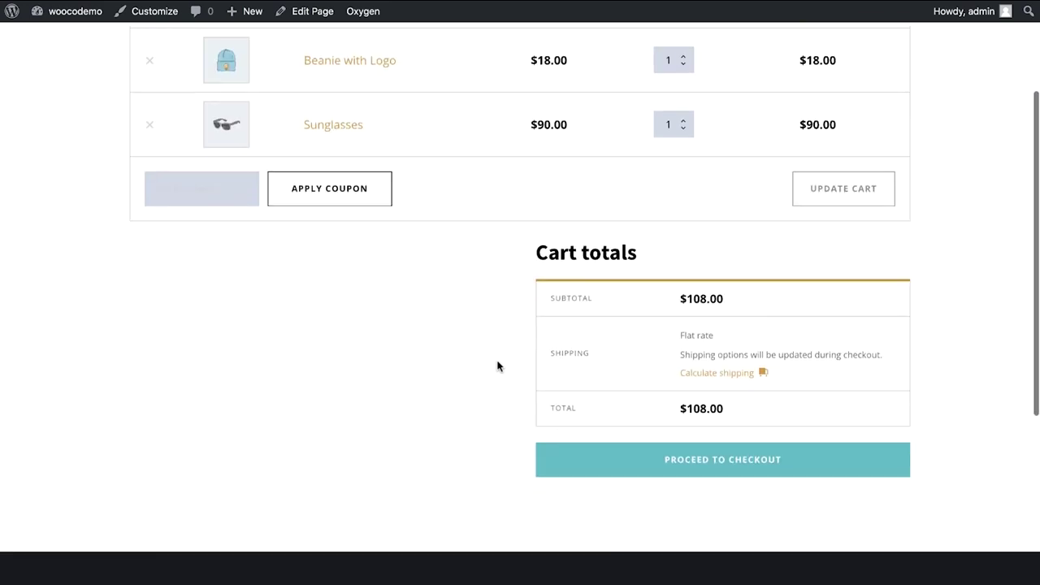
pyautogui.scroll(3, 498, 367)
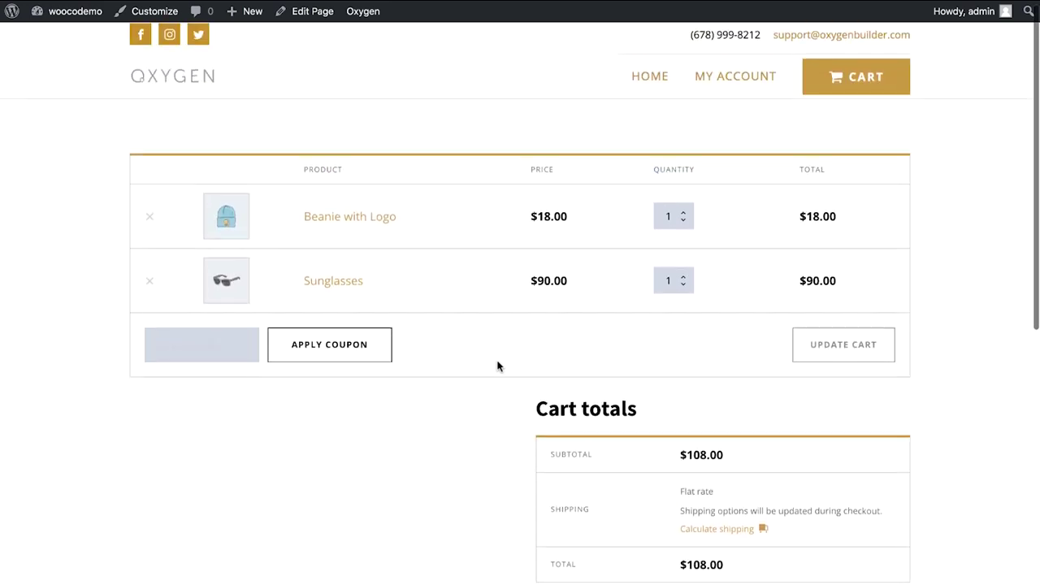
pyautogui.click(373, 226)
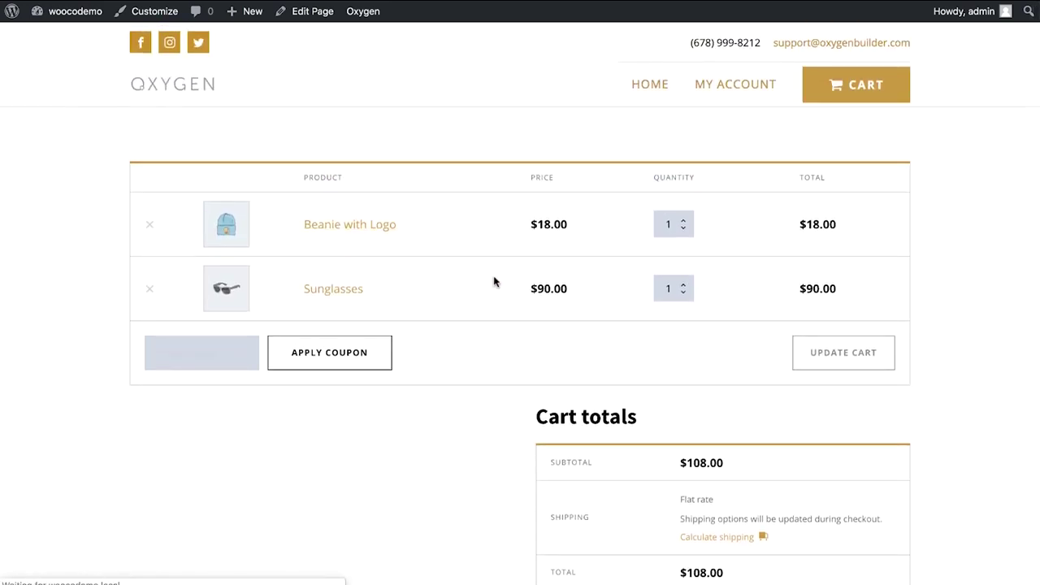
pyautogui.scroll(-1, 493, 281)
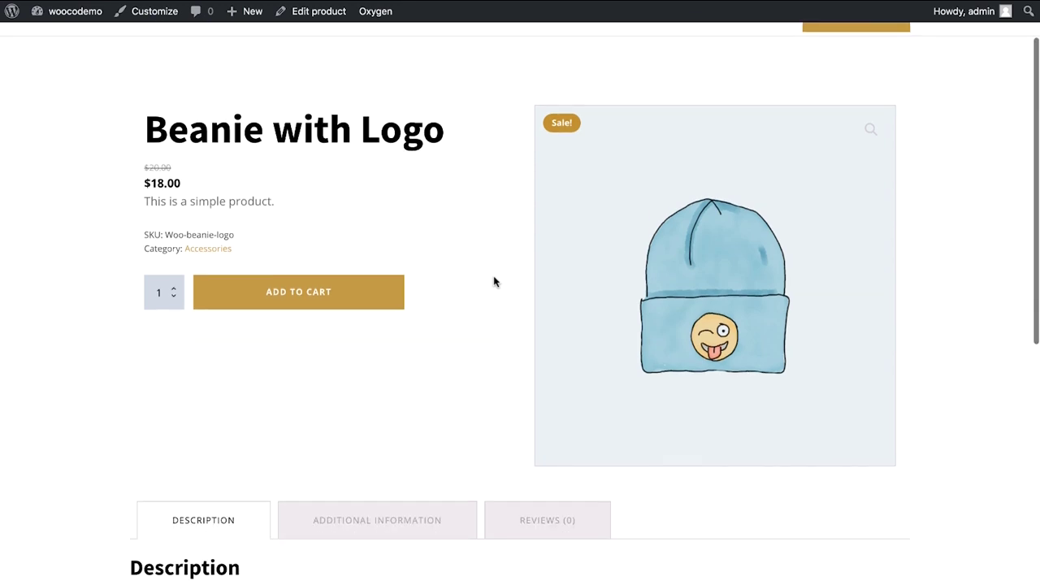
pyautogui.scroll(-4, 493, 169)
pyautogui.scroll(-1, 492, 169)
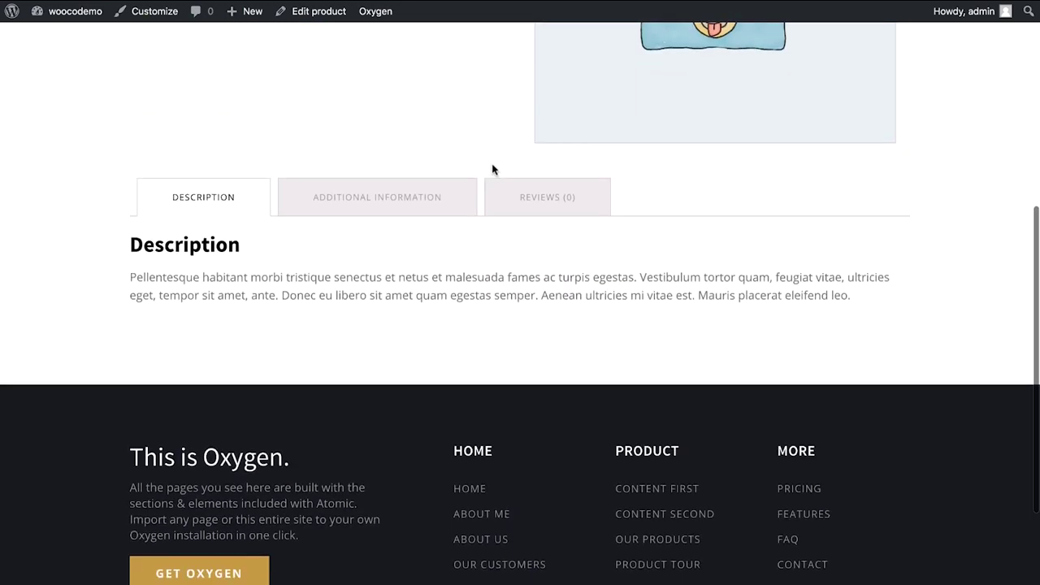
pyautogui.scroll(5, 492, 167)
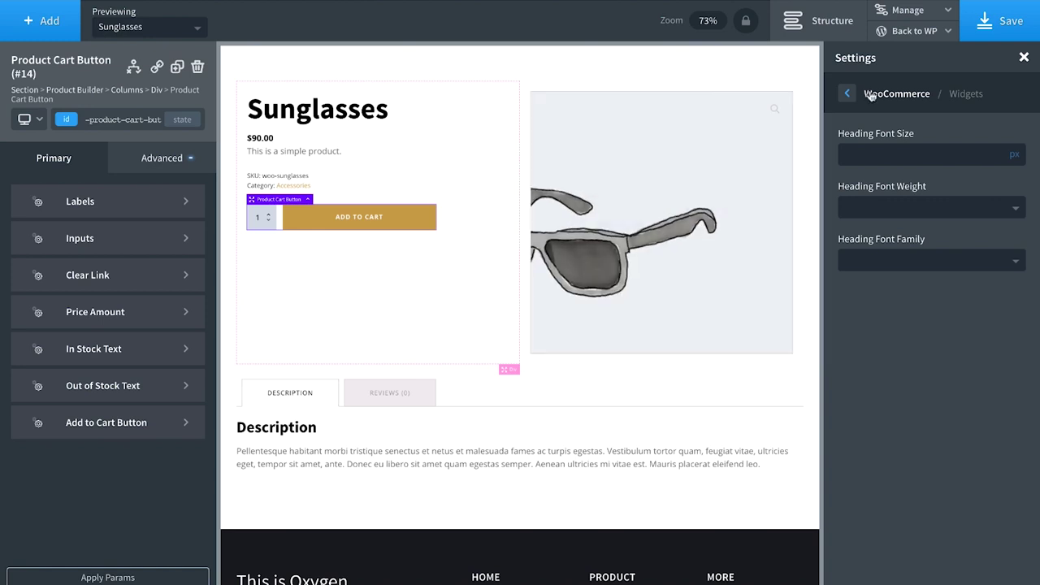
pyautogui.click(876, 94)
# Change the WooCommerce input border colour to #e6eef7 and save
pyautogui.click(906, 218)
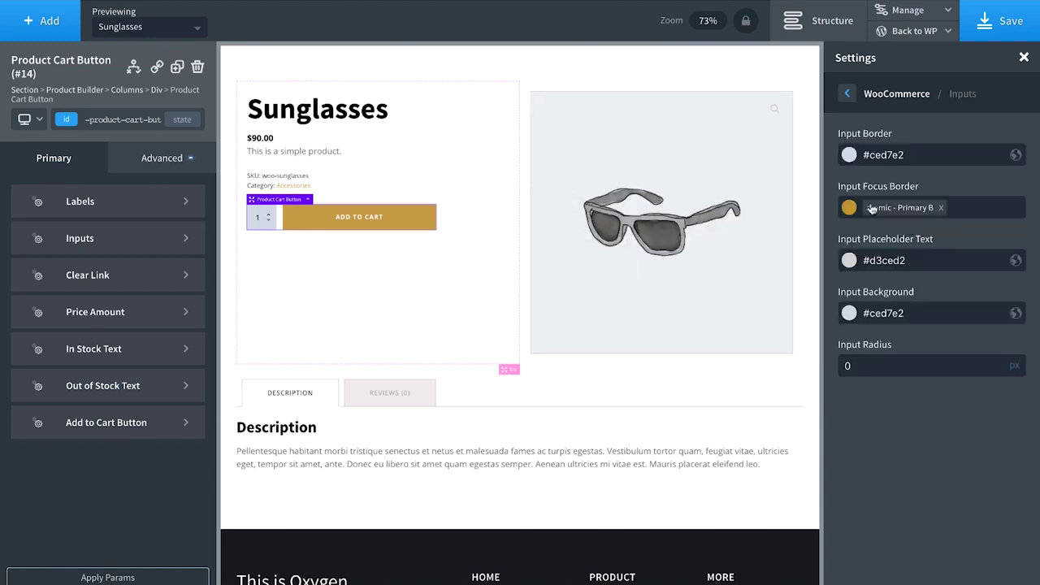
pyautogui.click(884, 155)
pyautogui.doubleClick(884, 154)
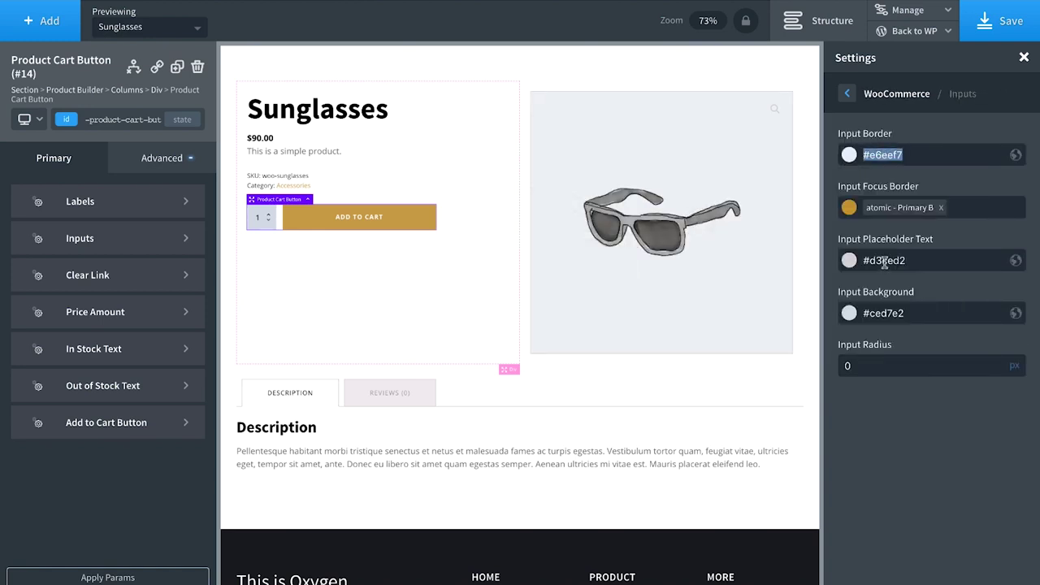
pyautogui.click(1000, 20)
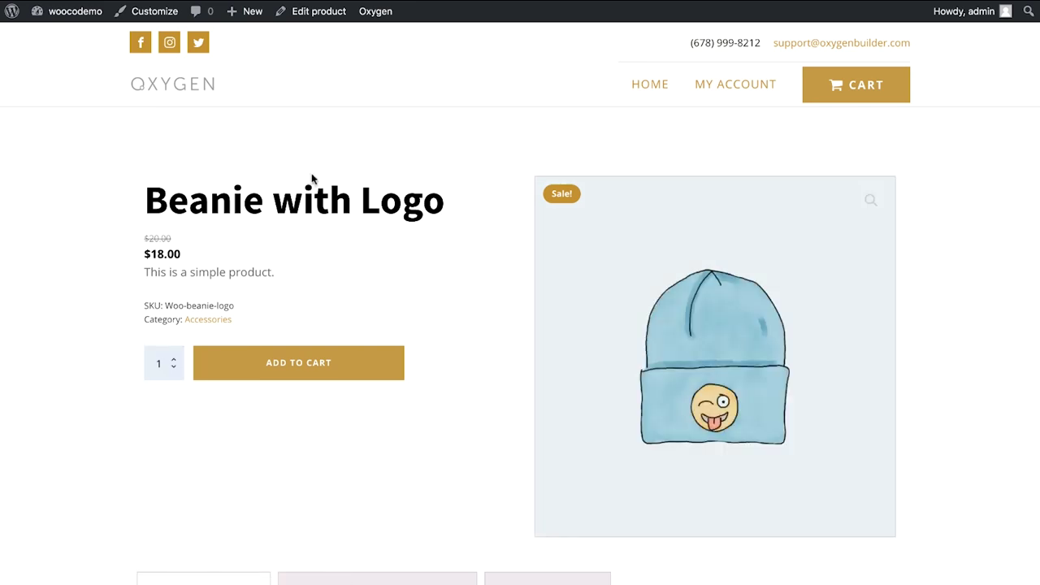
# View the Shop home page on the live site and scroll through it
pyautogui.click(657, 88)
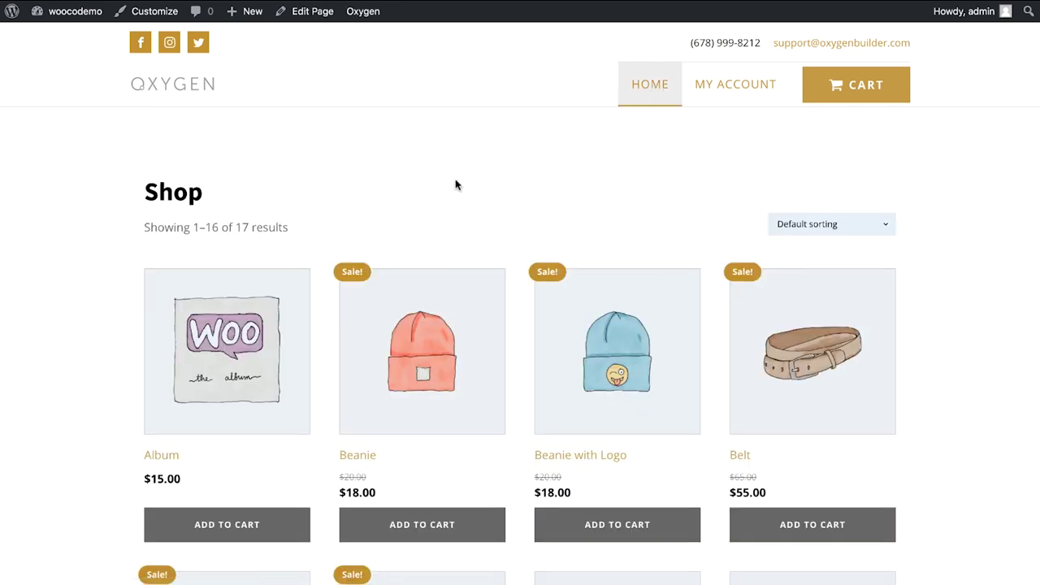
pyautogui.scroll(-7, 922, 371)
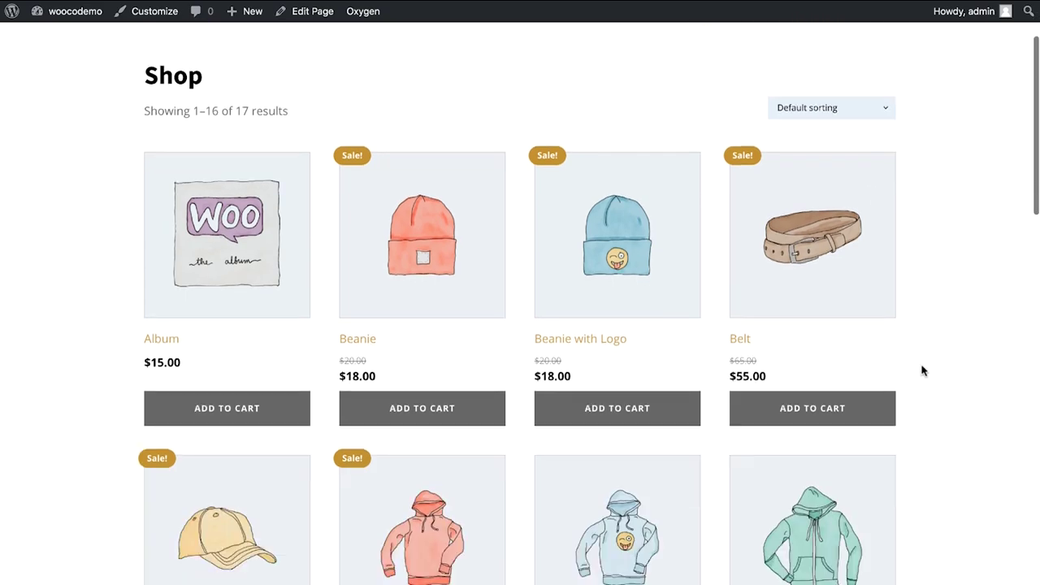
pyautogui.scroll(-5, 922, 371)
pyautogui.scroll(15, 922, 370)
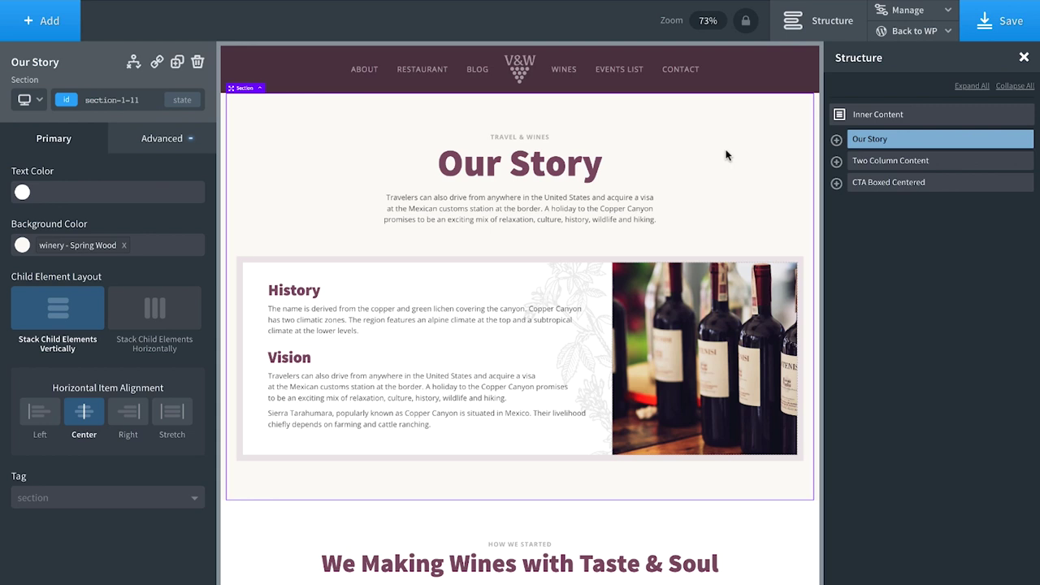
# Select the 'We Making Wines with Taste & Soul' Two Column Content section on the canvas
pyautogui.scroll(-5, 727, 155)
pyautogui.click(743, 152)
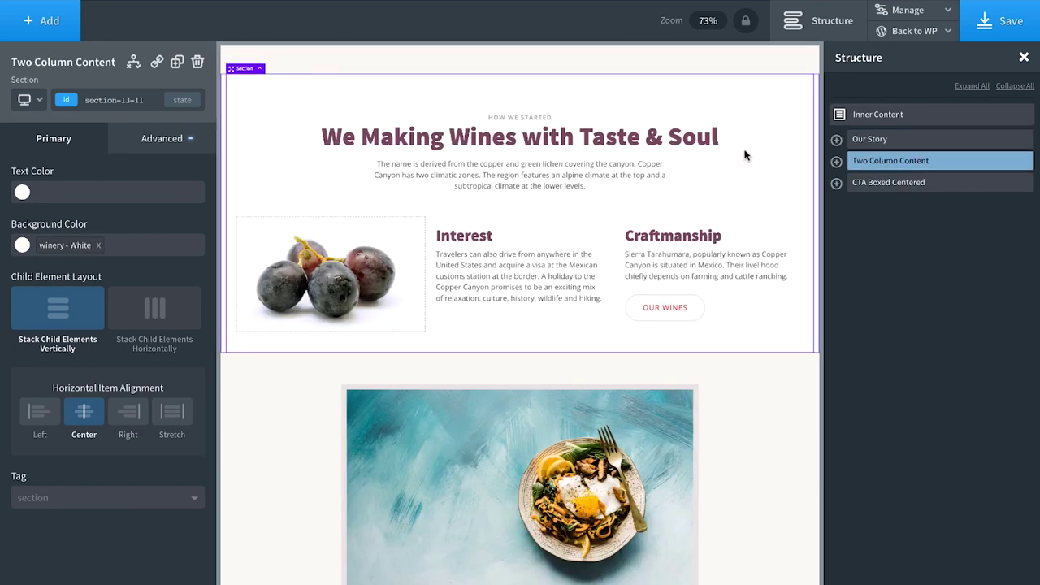
pyautogui.scroll(-3, 744, 154)
pyautogui.click(750, 170)
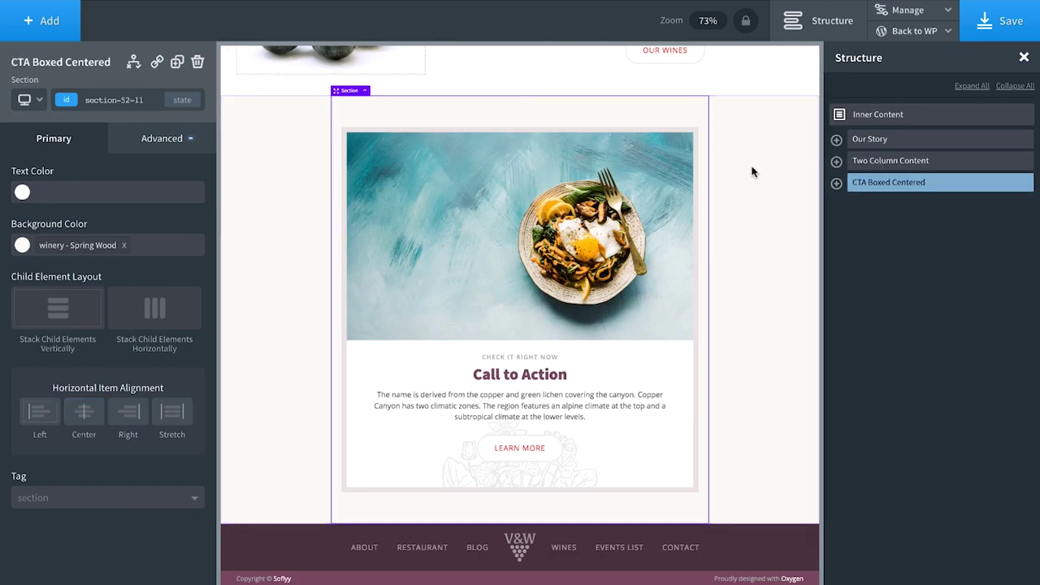
pyautogui.scroll(4, 752, 171)
pyautogui.click(770, 159)
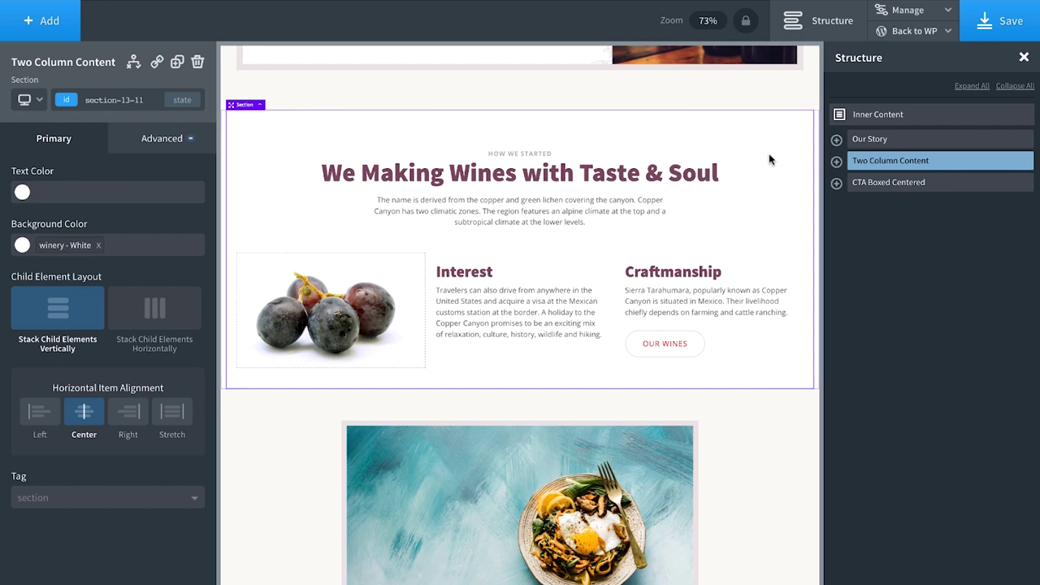
# Copy the Two Column Content row to a new block named 'My Gutenberg Block'
pyautogui.moveTo(982, 176)
pyautogui.click(1006, 162)
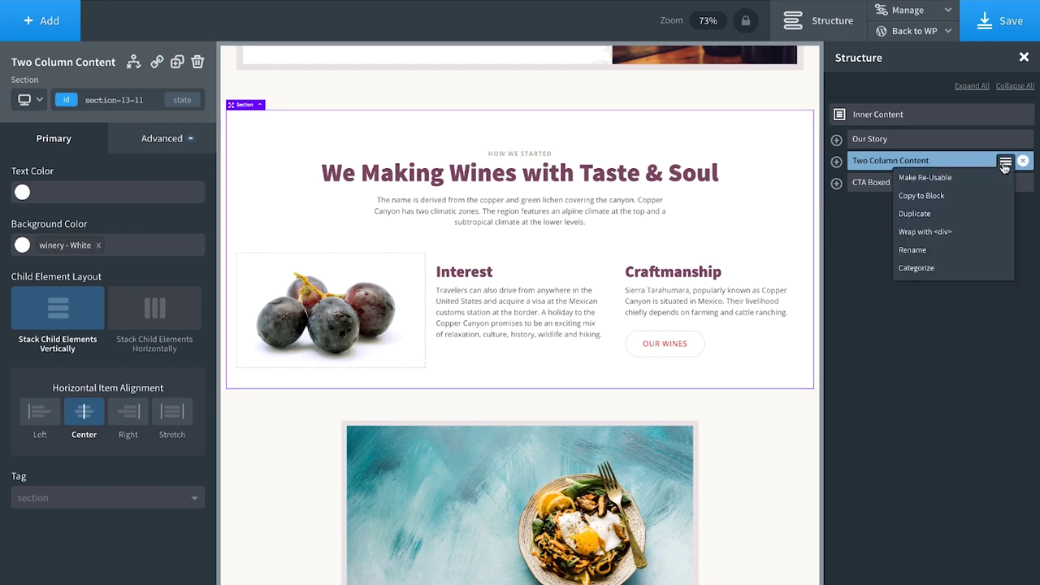
pyautogui.click(936, 198)
pyautogui.write('My Gu')
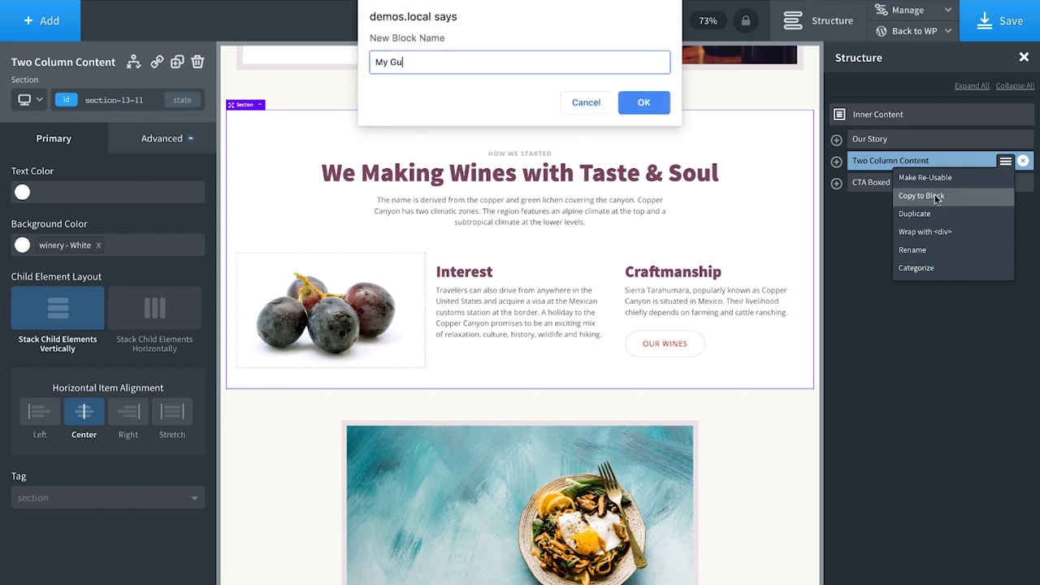
pyautogui.write('tenberg Block')
pyautogui.press('Return')
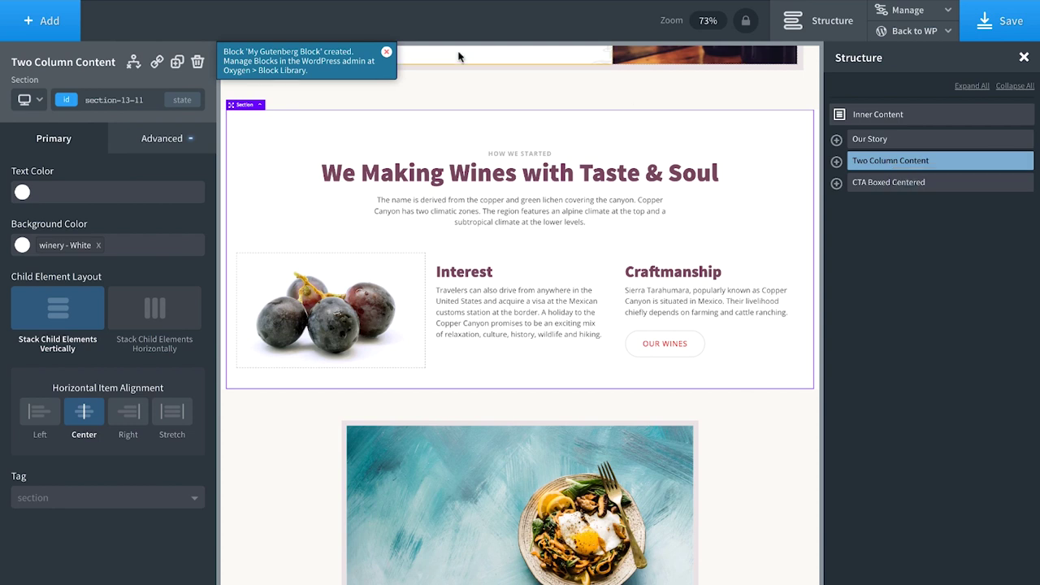
pyautogui.scroll(5, 488, 142)
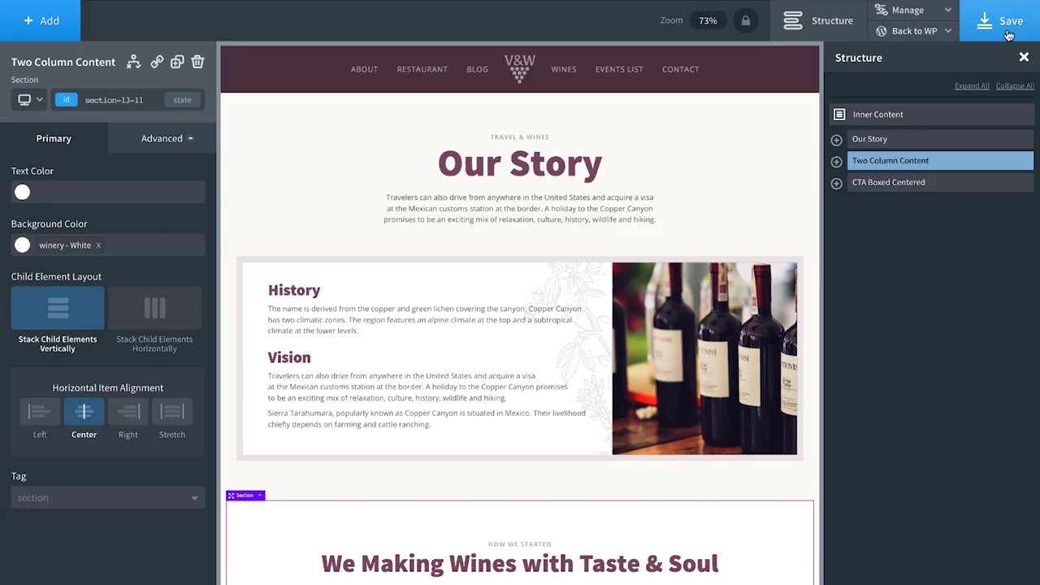
# Exit Oxygen through Back to WP > Admin to the About Us page editor
pyautogui.moveTo(910, 33)
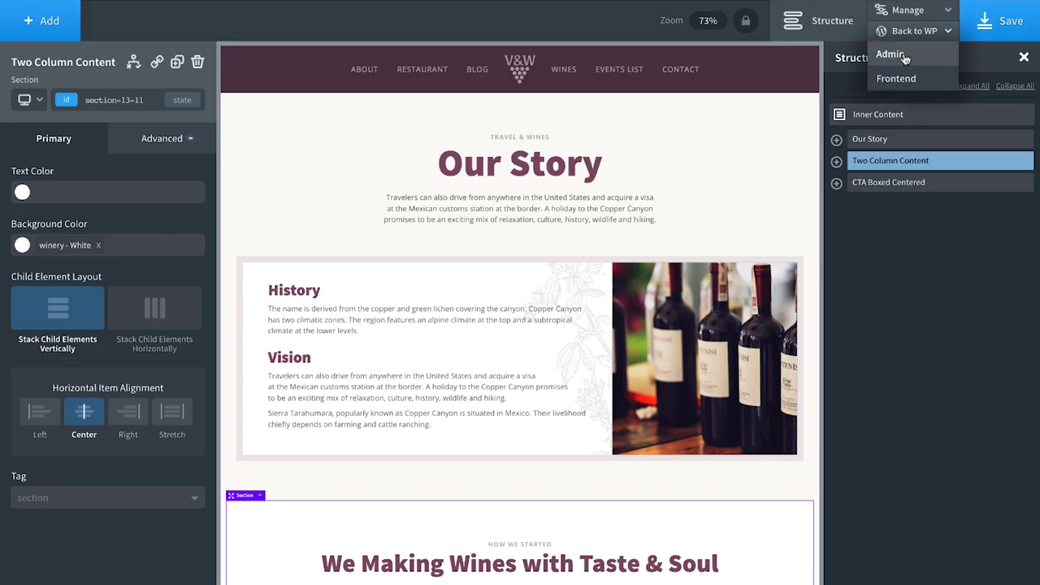
pyautogui.click(904, 55)
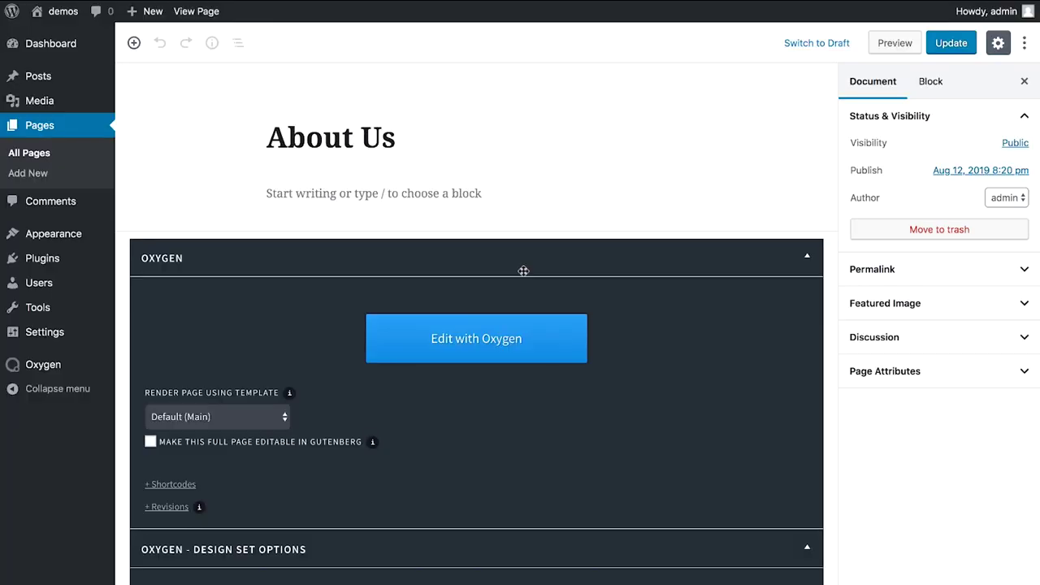
# Make the page fully editable in Gutenberg, update it, and retitle Our Story 'My Text'
pyautogui.click(267, 447)
pyautogui.click(949, 46)
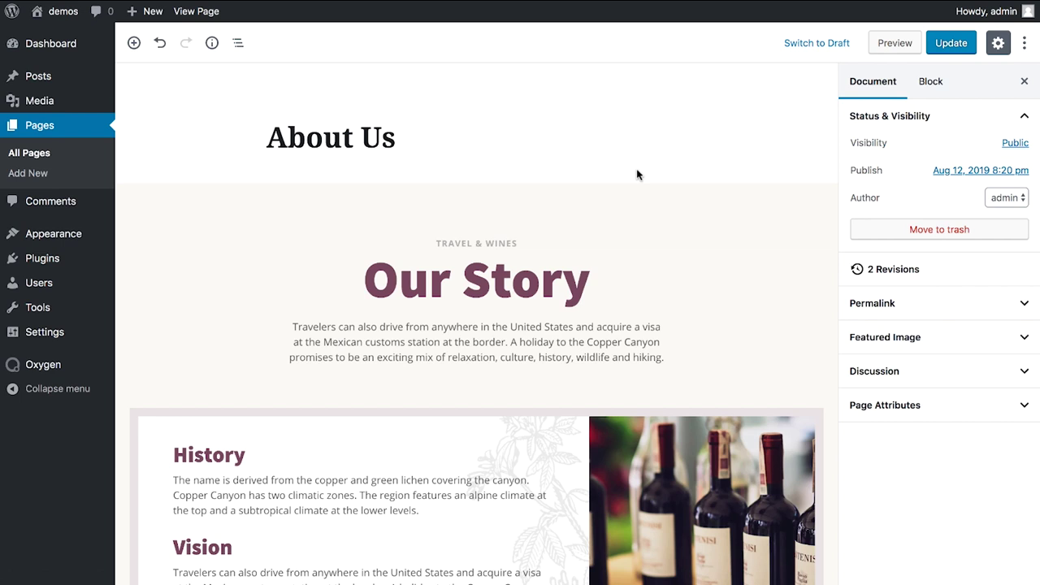
pyautogui.click(569, 249)
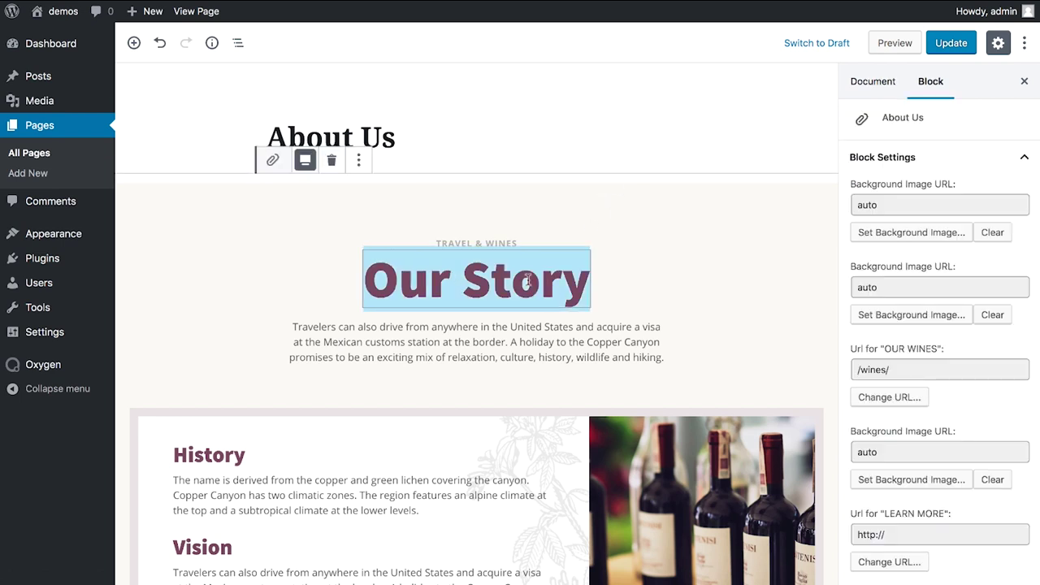
pyautogui.write('My Text')
# Replace the intro paragraph with 'My additional text.'
pyautogui.tripleClick(535, 345)
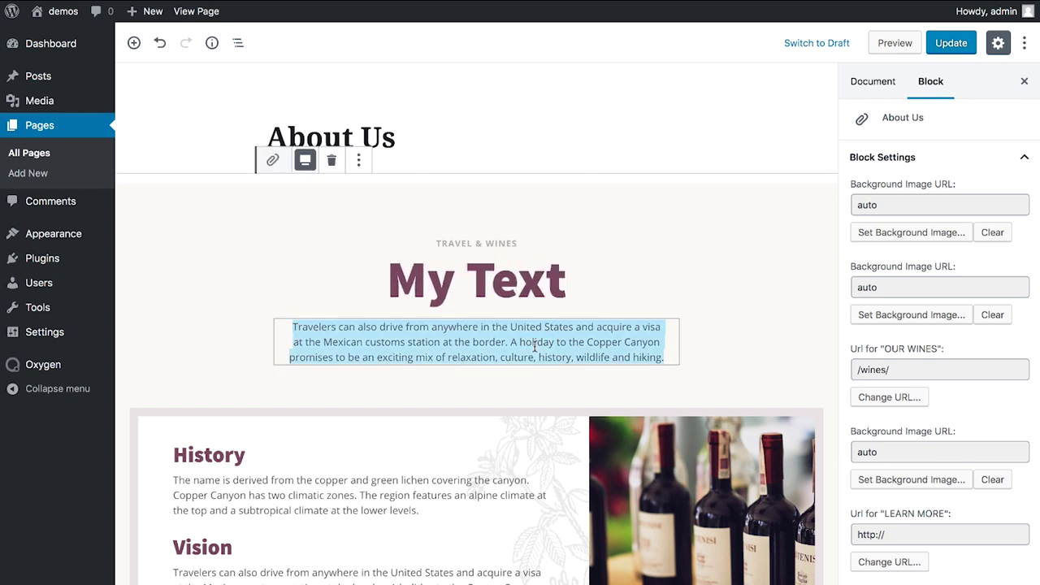
pyautogui.press('BackSpace')
pyautogui.write('My addition')
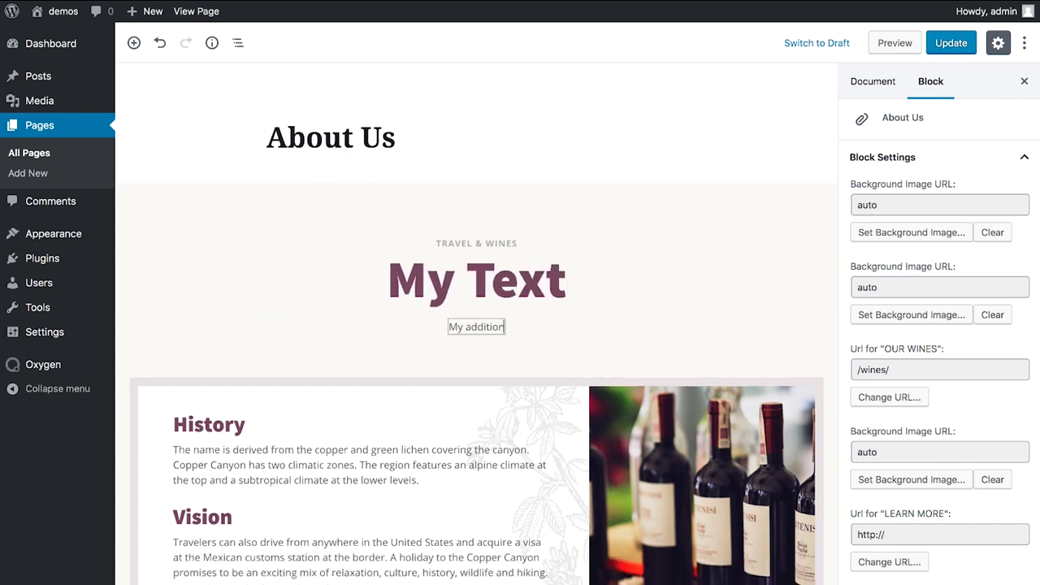
pyautogui.write('al text.')
pyautogui.scroll(-3, 737, 271)
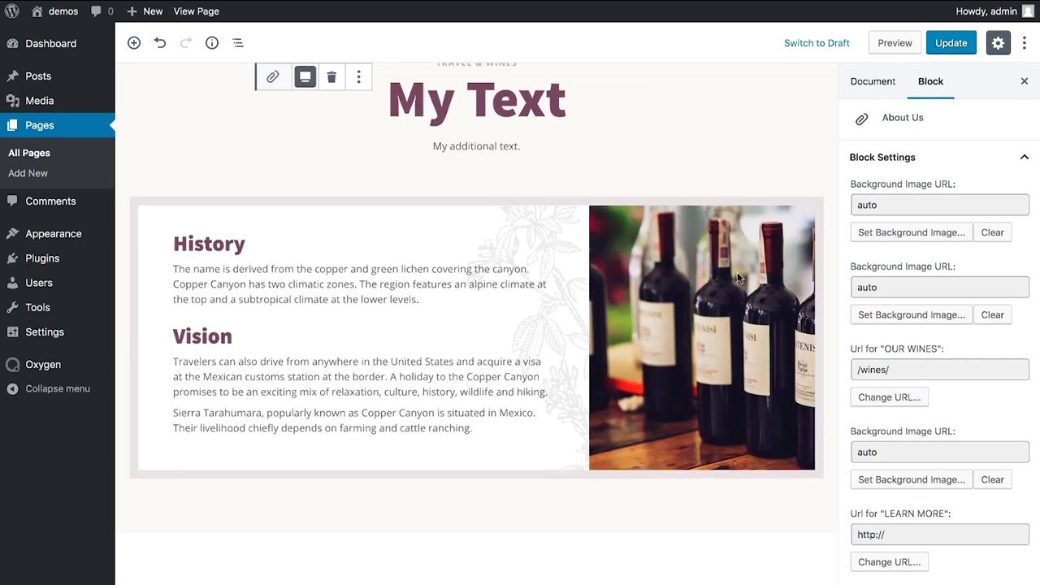
pyautogui.scroll(-3, 454, 412)
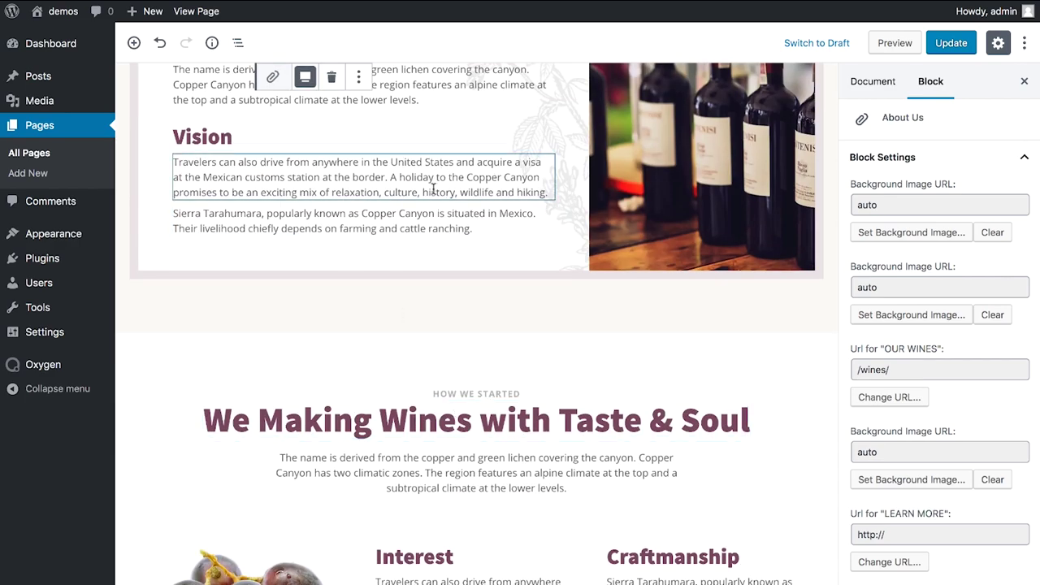
pyautogui.scroll(5, 434, 189)
pyautogui.scroll(-10, 362, 260)
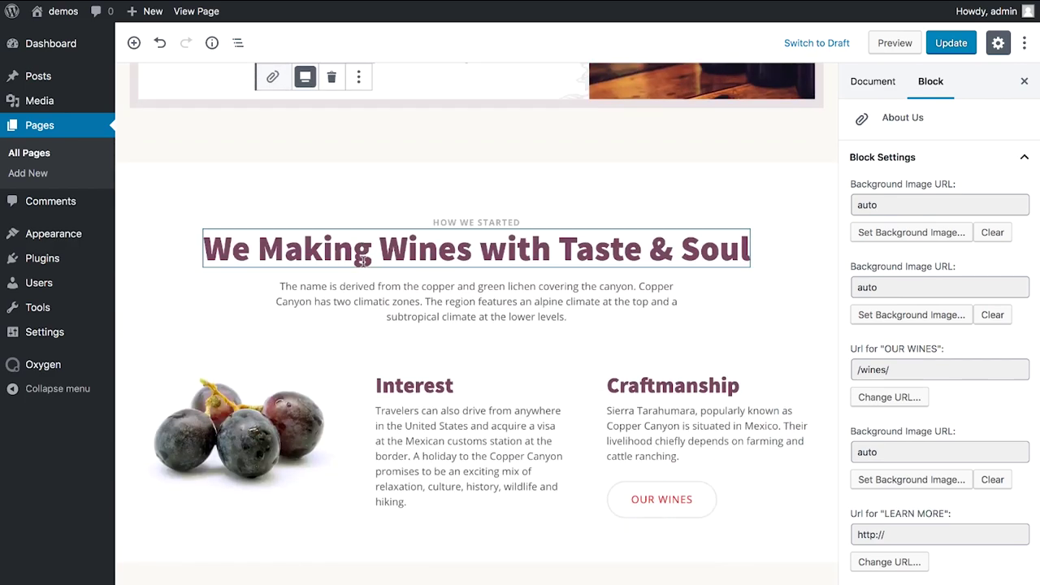
pyautogui.scroll(-3, 457, 340)
pyautogui.scroll(-4, 491, 349)
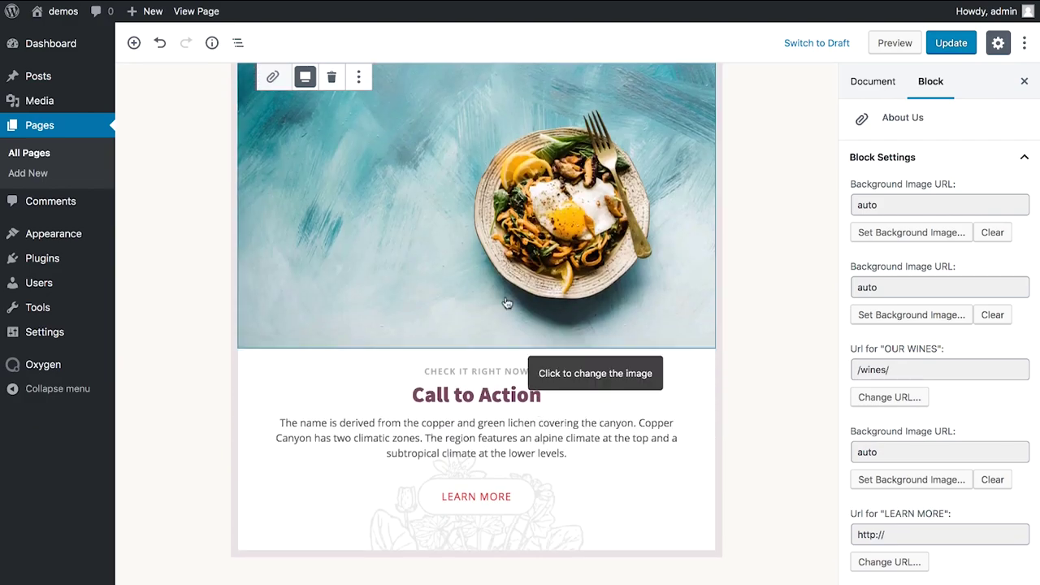
# Swap the Call to Action image for new-photo.png from the Media Library
pyautogui.click(494, 213)
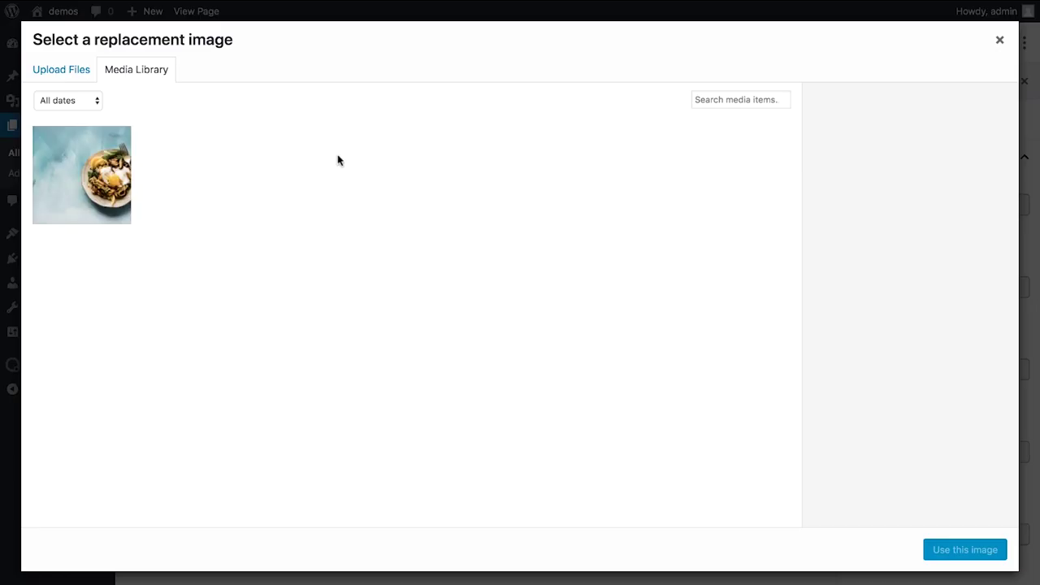
pyautogui.click(948, 548)
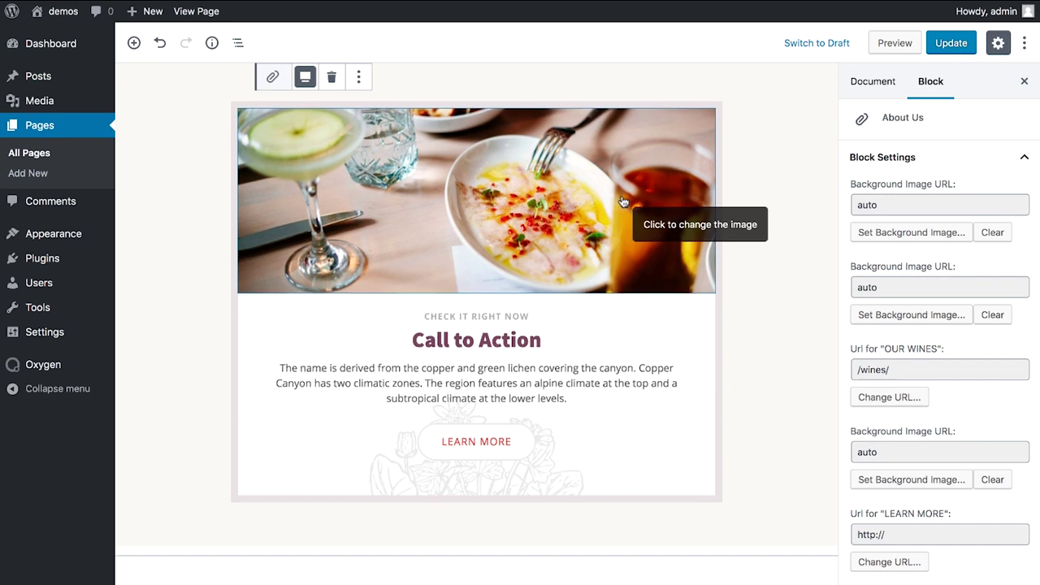
pyautogui.scroll(5, 622, 201)
pyautogui.scroll(3, 621, 201)
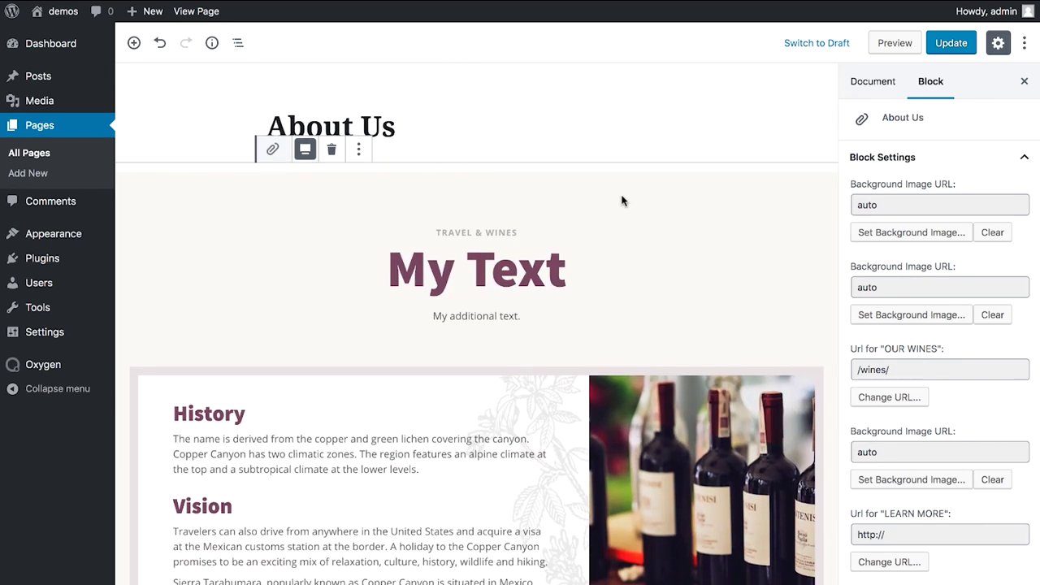
pyautogui.scroll(-10, 622, 200)
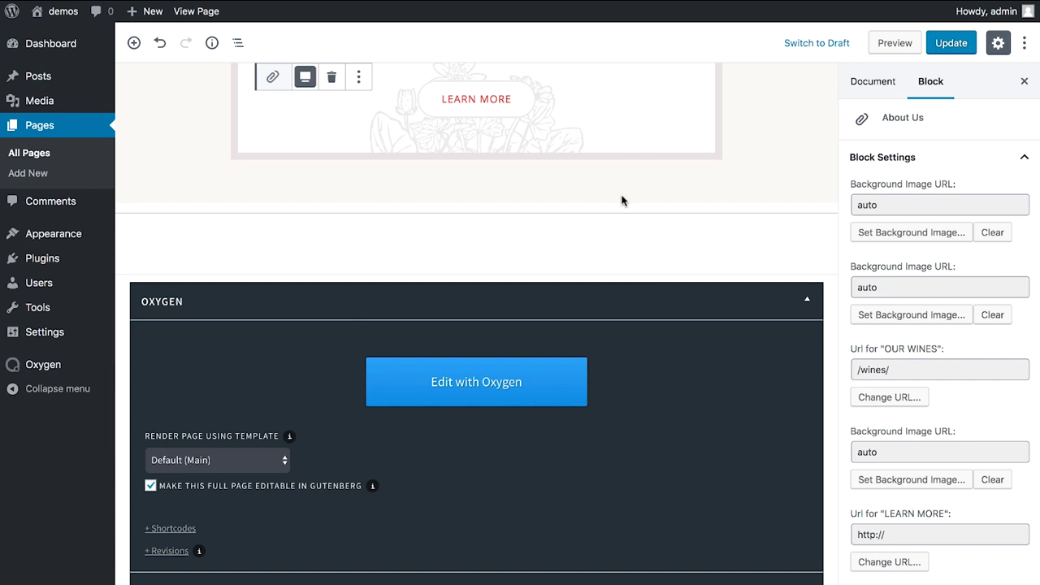
pyautogui.scroll(-2, 622, 200)
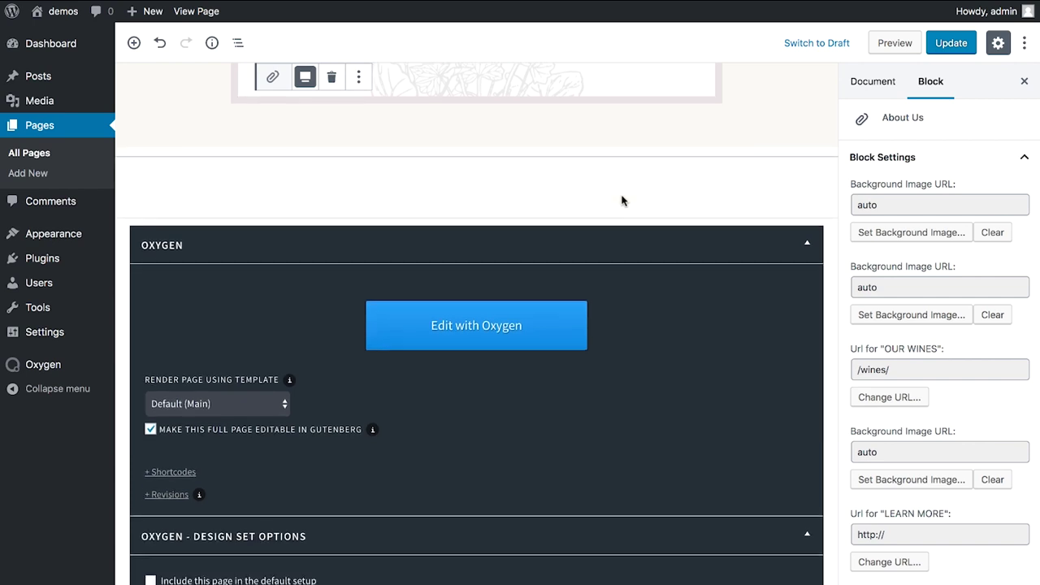
pyautogui.scroll(-2, 621, 200)
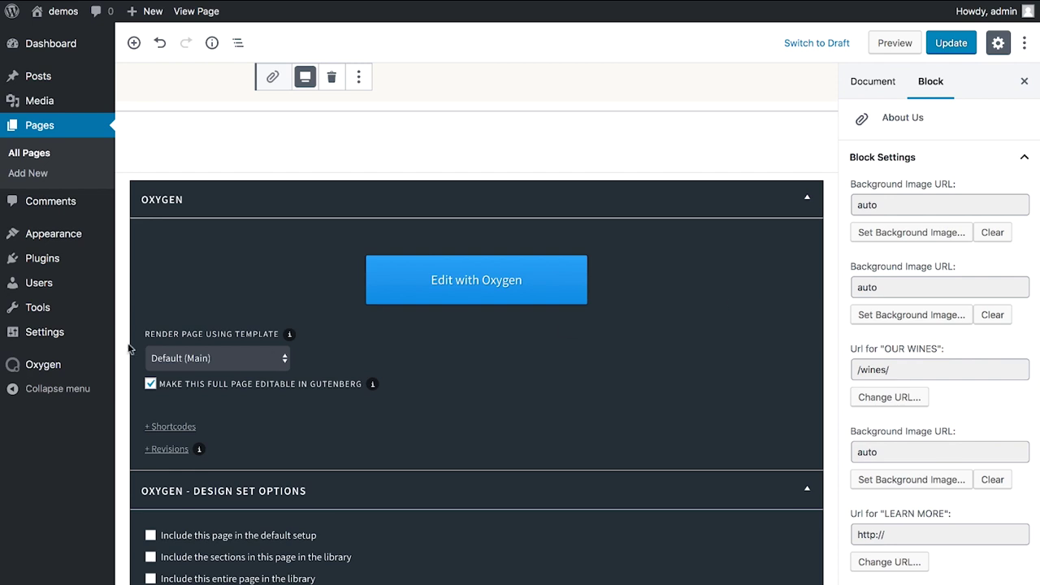
pyautogui.moveTo(40, 363)
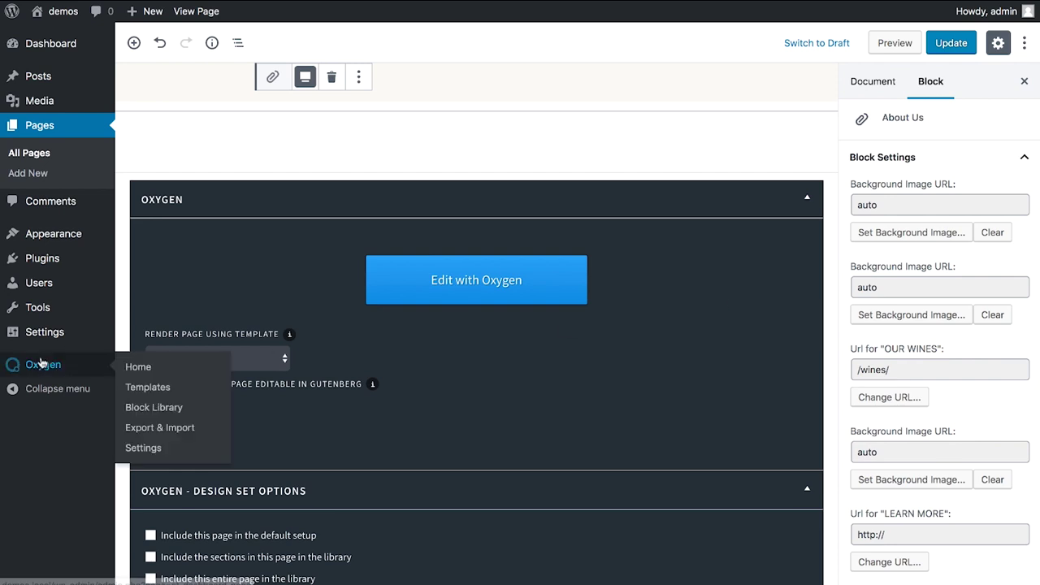
pyautogui.click(159, 449)
# Set the Editor role to No Access in Role Manager, save, and log out
pyautogui.click(632, 168)
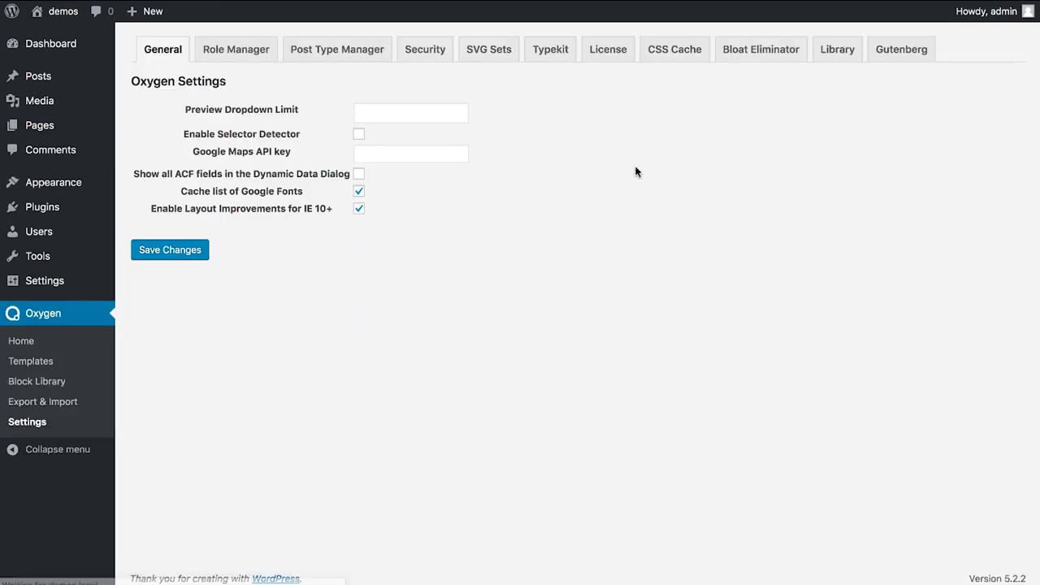
pyautogui.click(240, 51)
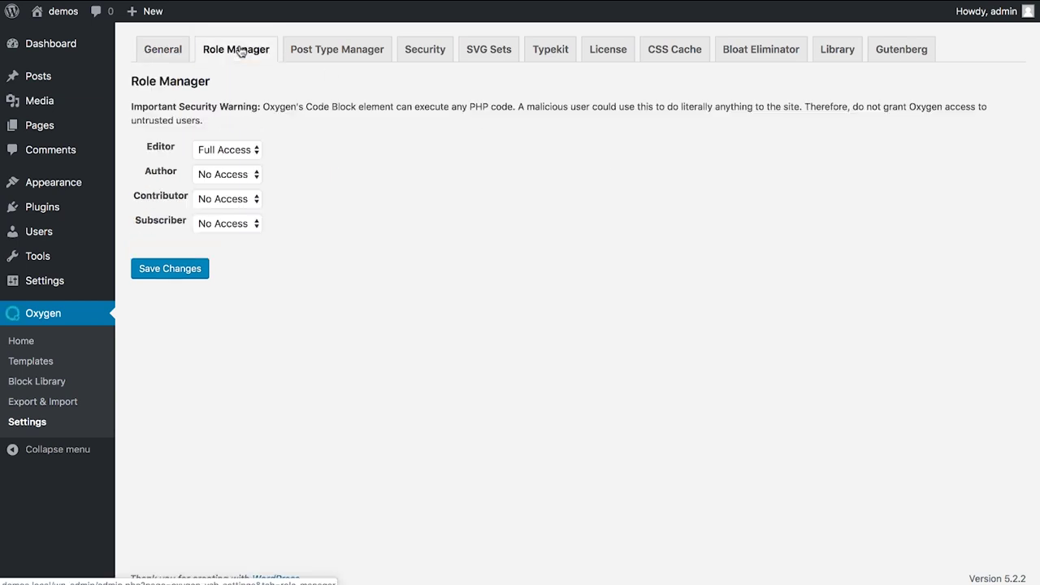
pyautogui.click(236, 149)
pyautogui.click(250, 135)
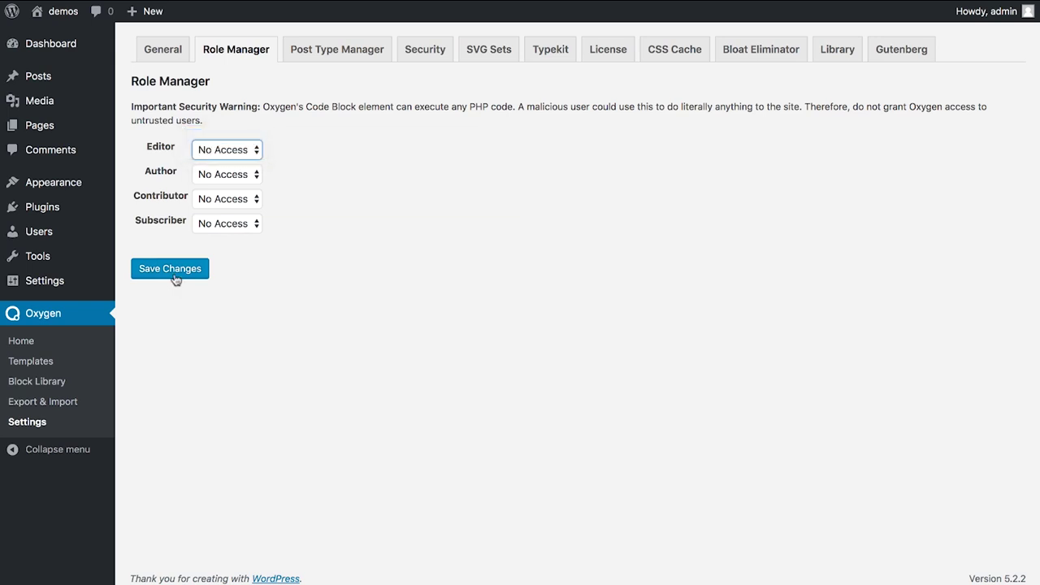
pyautogui.click(171, 276)
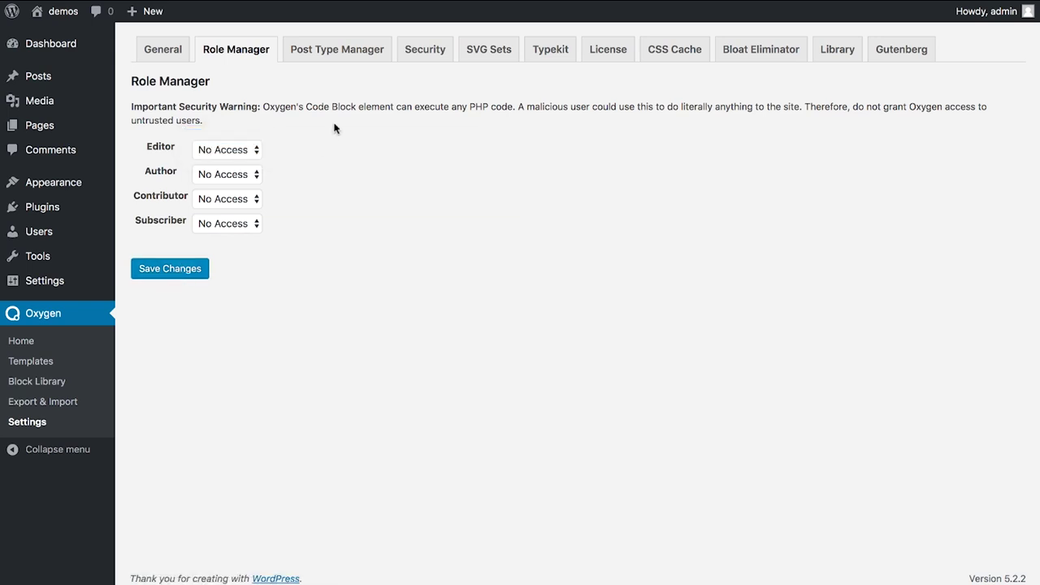
pyautogui.moveTo(1003, 17)
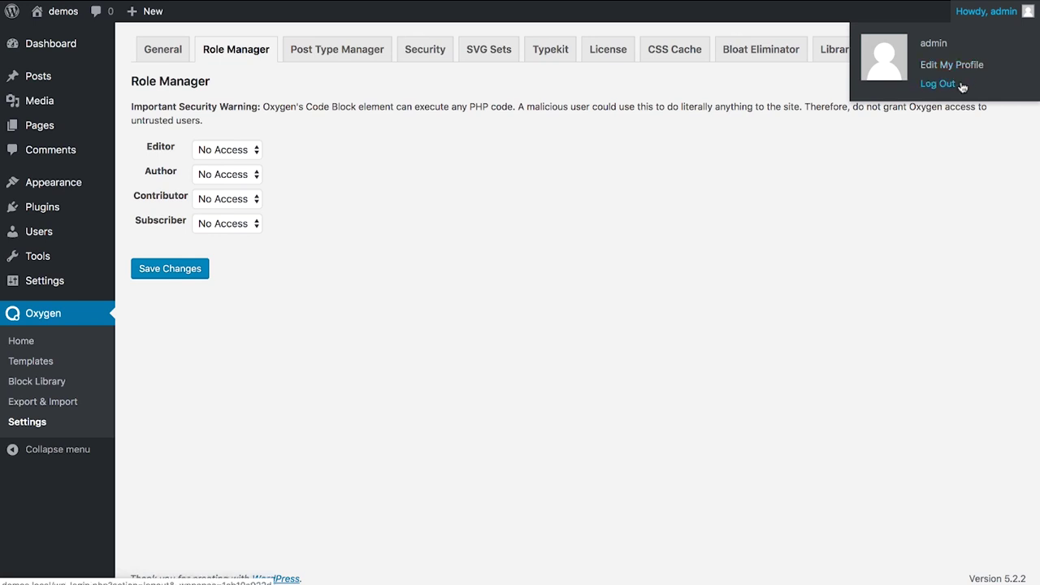
pyautogui.click(963, 86)
# Log back in to WordPress as the editor user with its password
pyautogui.click(578, 245)
pyautogui.press('Tab')
pyautogui.press('Return')
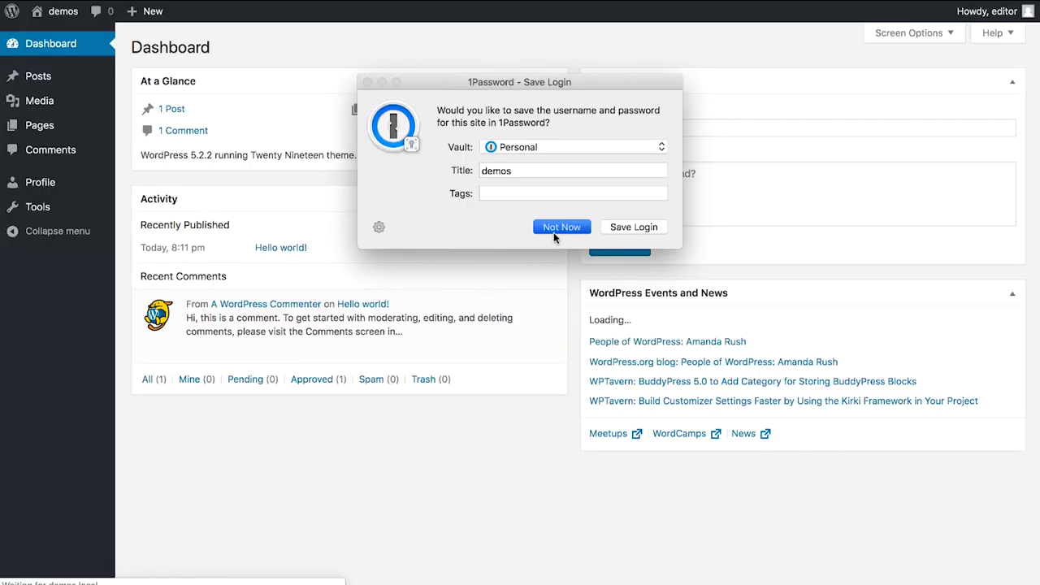
pyautogui.click(562, 227)
# Open the About Us page from Pages and scroll through its content
pyautogui.click(140, 126)
pyautogui.click(170, 170)
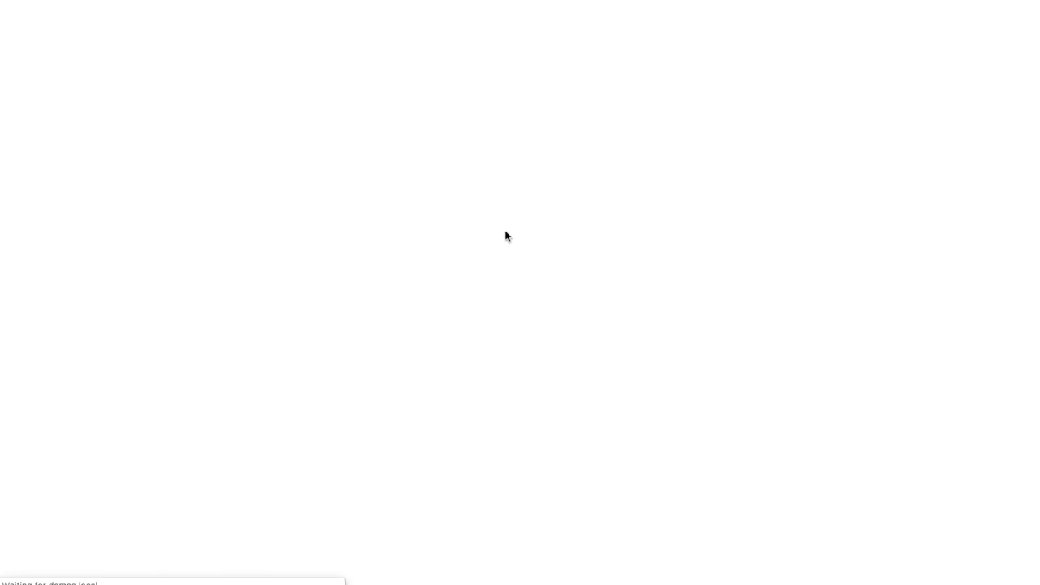
pyautogui.click(448, 85)
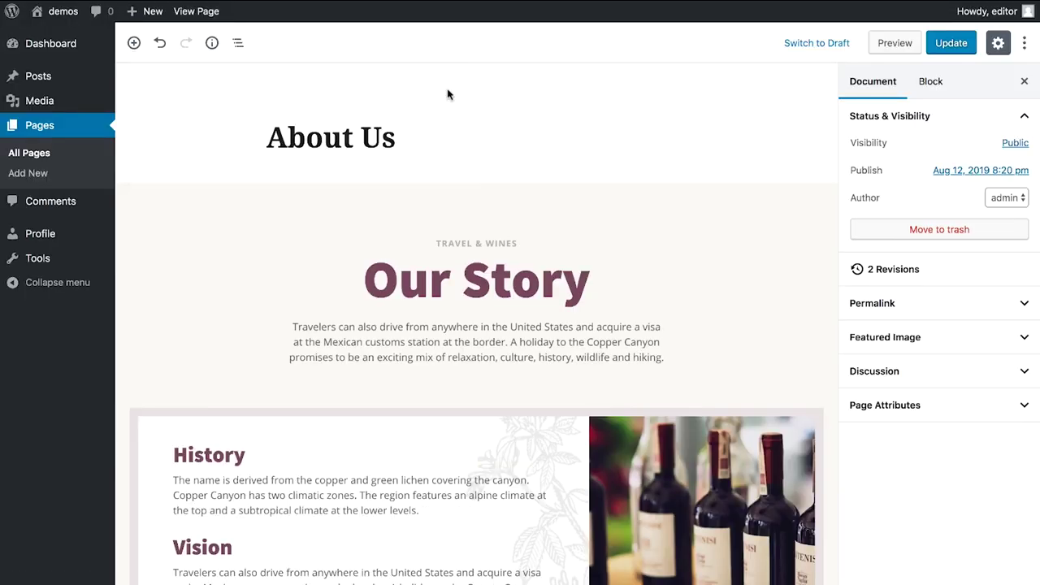
pyautogui.click(447, 200)
pyautogui.scroll(-7, 447, 200)
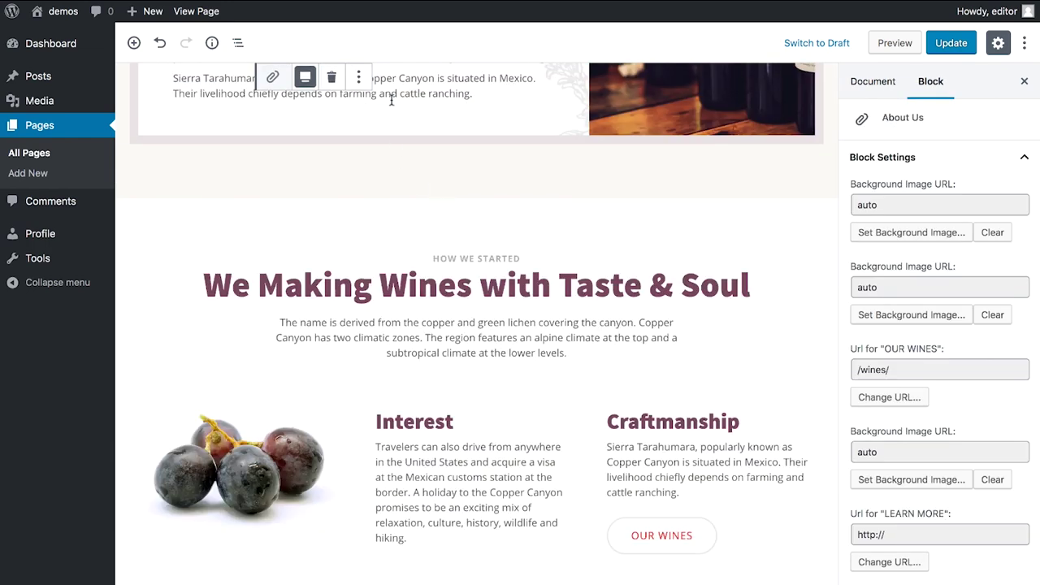
pyautogui.scroll(-2, 432, 366)
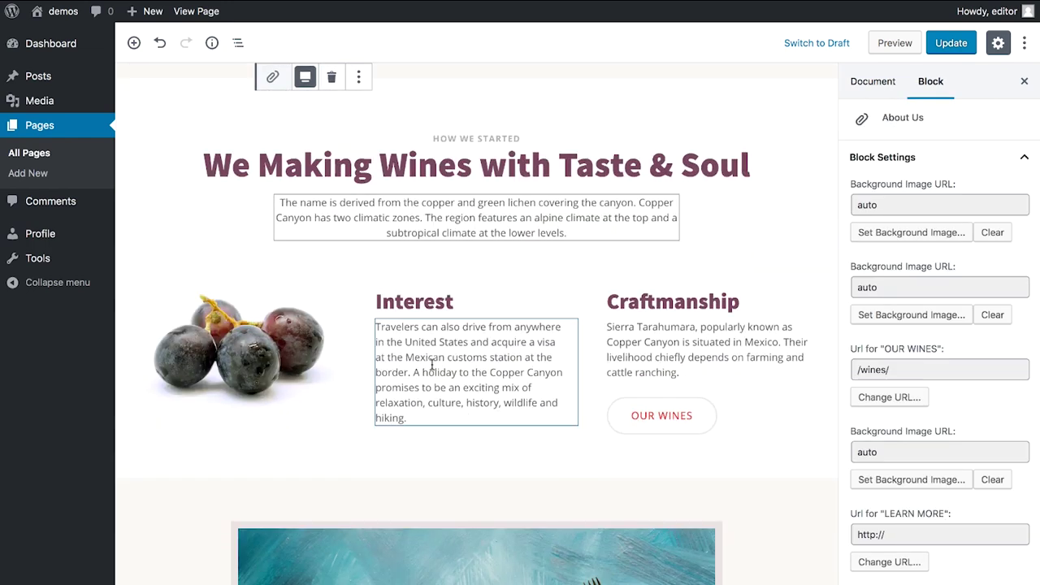
pyautogui.scroll(-7, 685, 399)
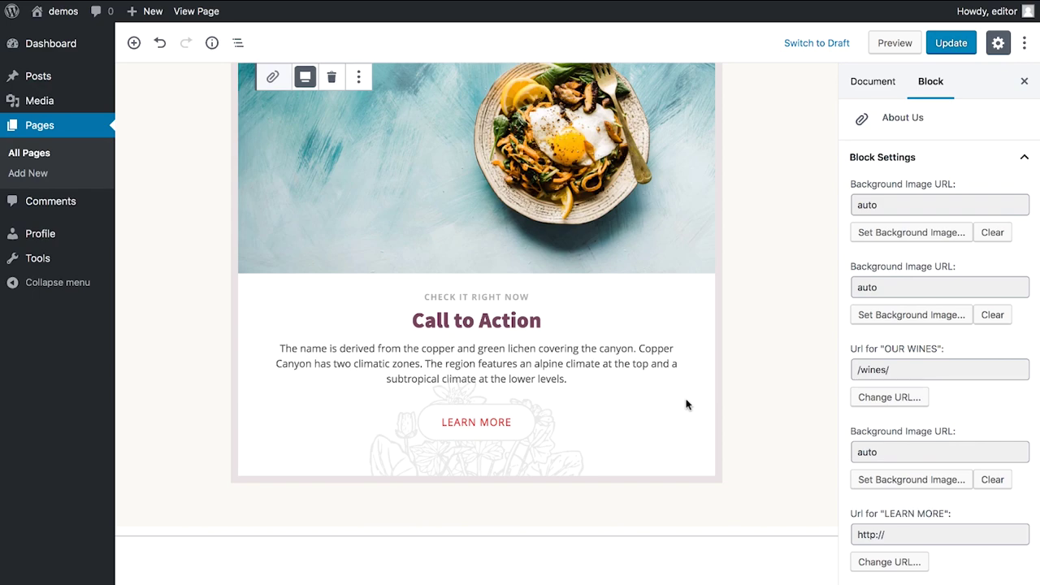
pyautogui.scroll(15, 620, 287)
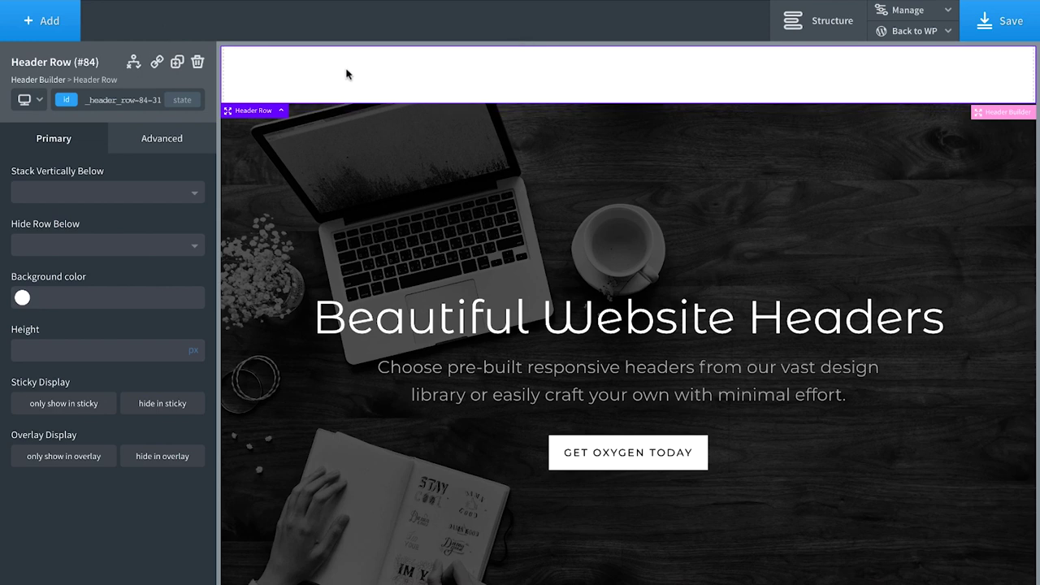
# Give the header row a #000000 background and add an Image element
pyautogui.click(22, 299)
pyautogui.click(142, 436)
pyautogui.click(39, 20)
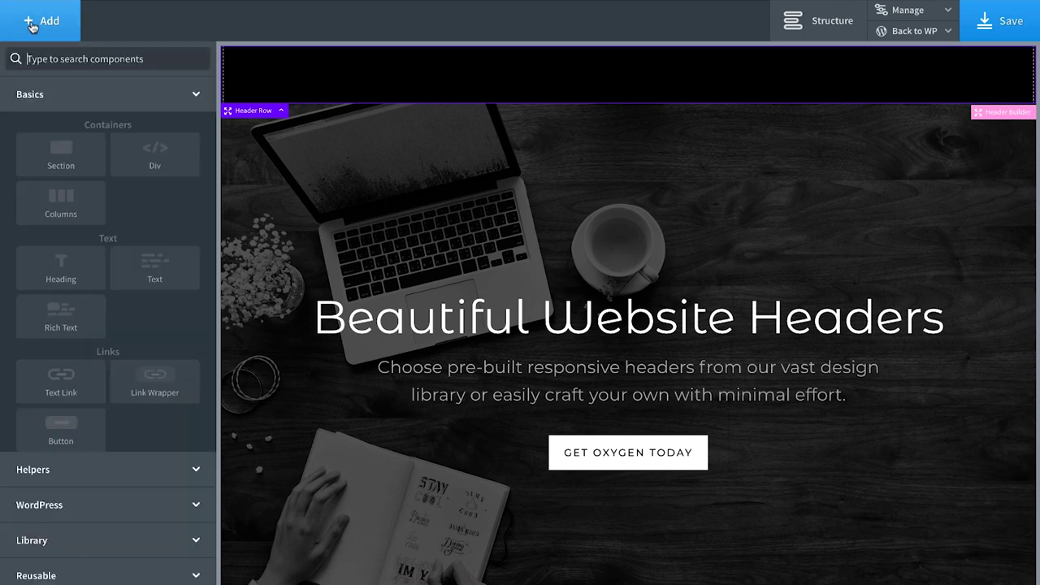
pyautogui.write('ima')
pyautogui.click(48, 95)
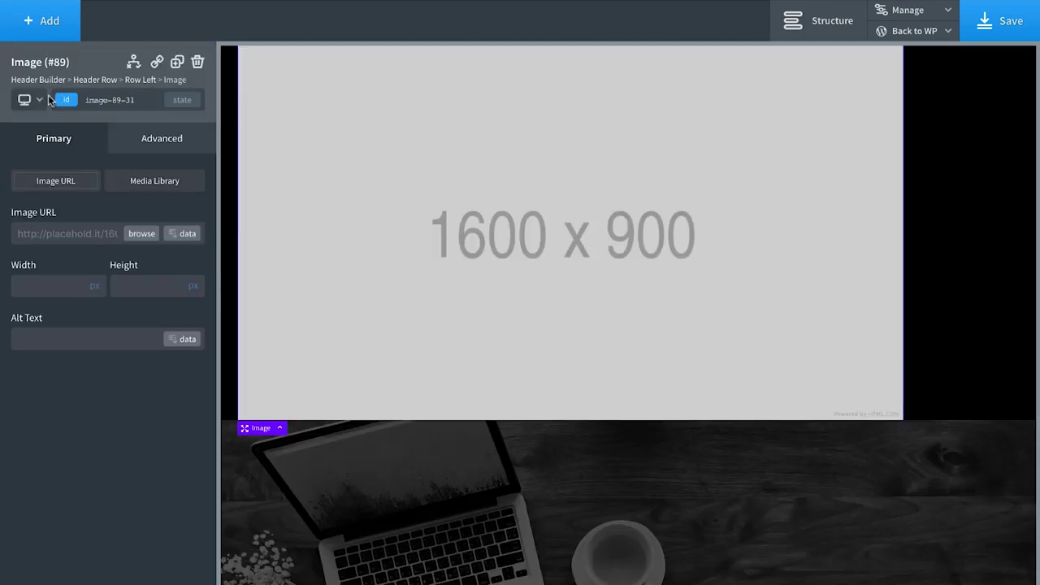
# Set the image to the white OXYGEN logo from the Media Library at 24 px height
pyautogui.click(130, 234)
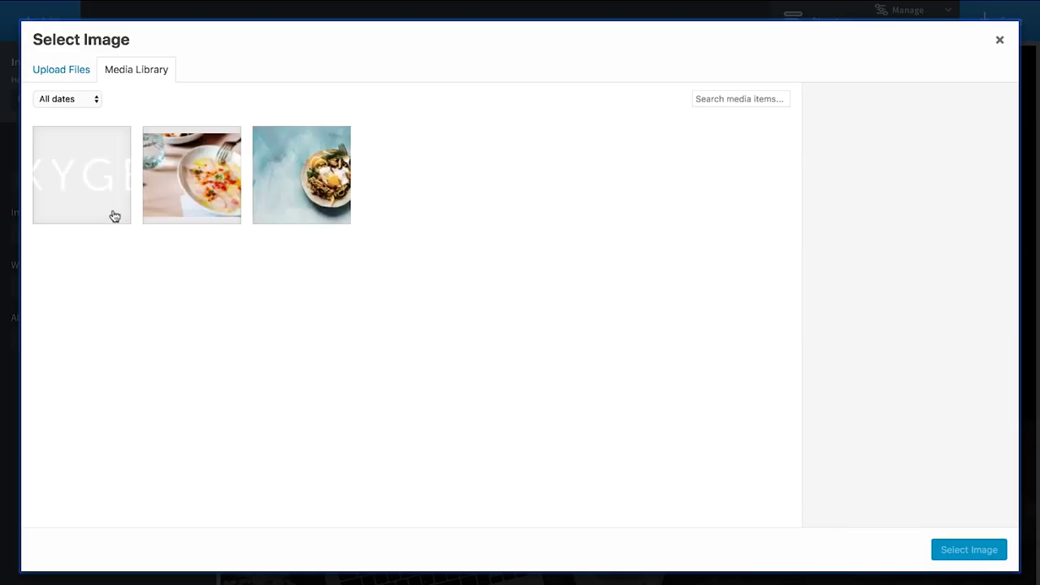
pyautogui.click(111, 214)
pyautogui.click(955, 559)
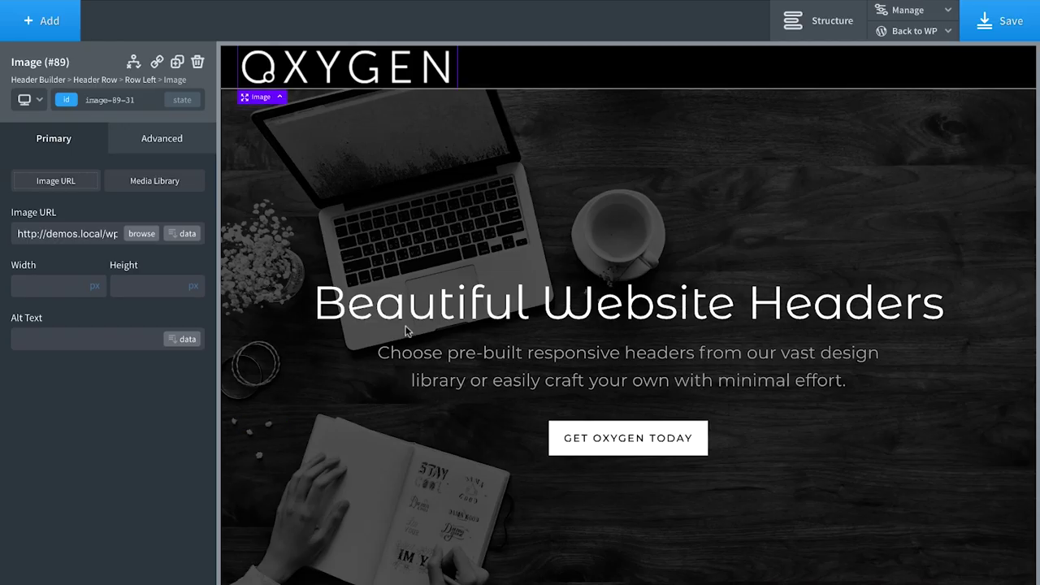
pyautogui.click(136, 282)
pyautogui.write('24')
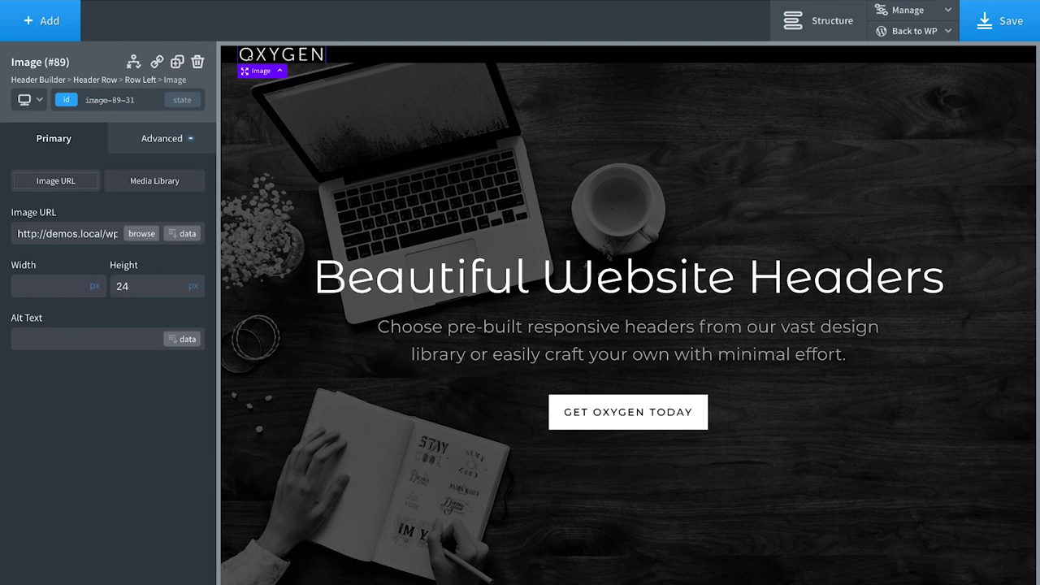
pyautogui.click(426, 57)
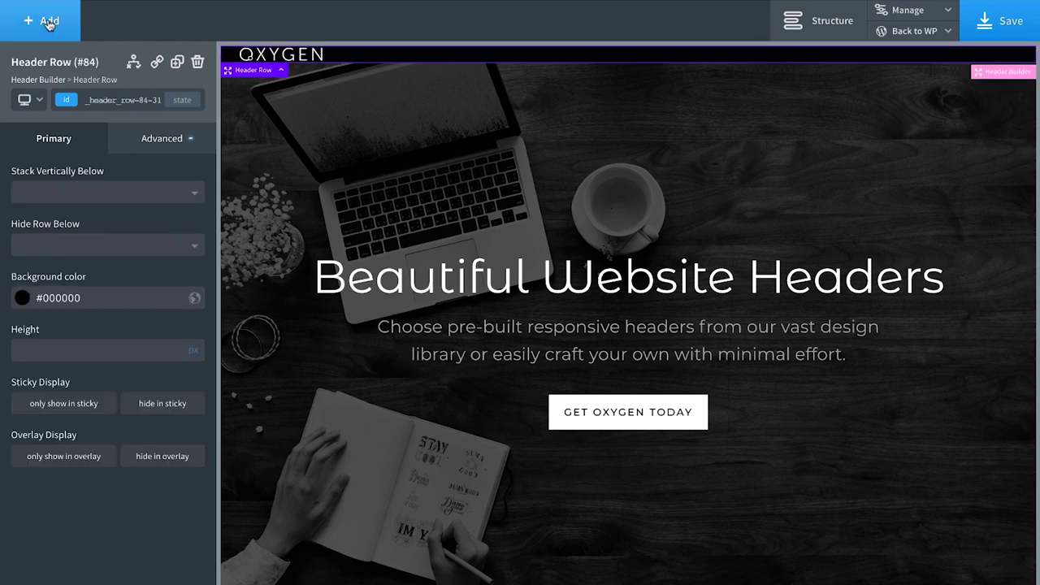
pyautogui.click(48, 21)
# Add a Menu and a Button to the header
pyautogui.write('me')
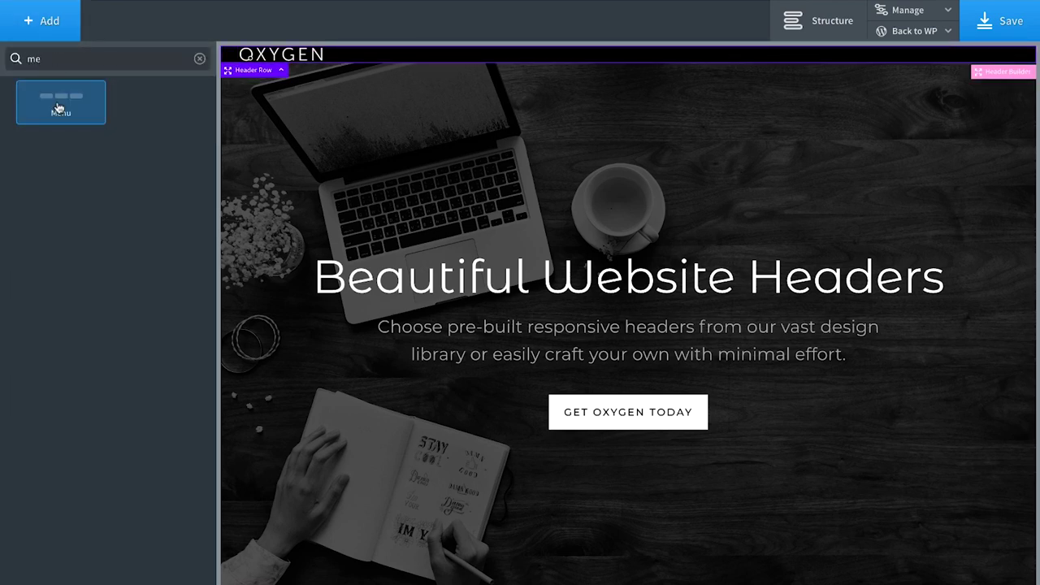
pyautogui.click(59, 108)
pyautogui.click(44, 22)
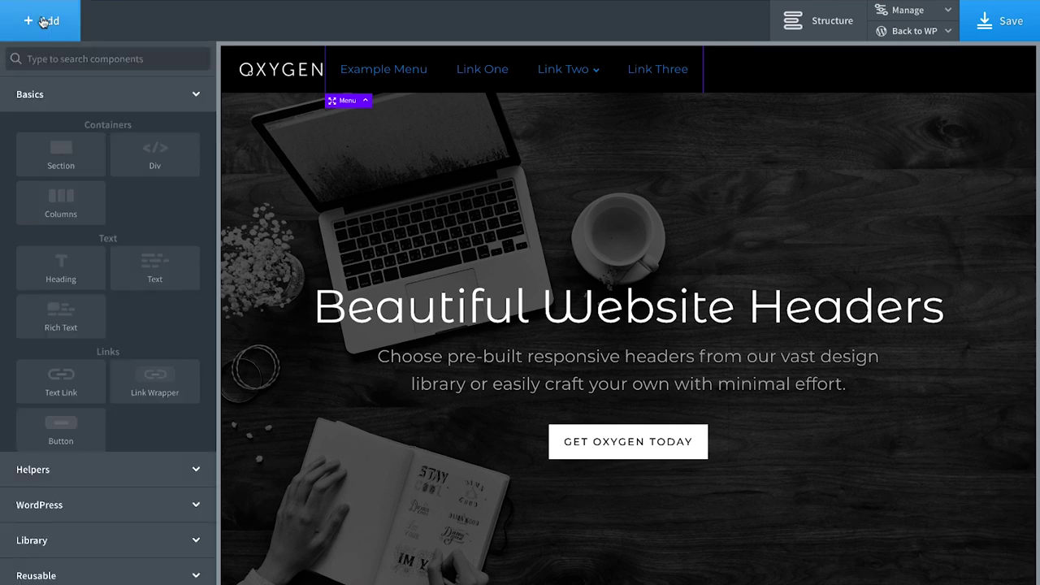
pyautogui.write('button')
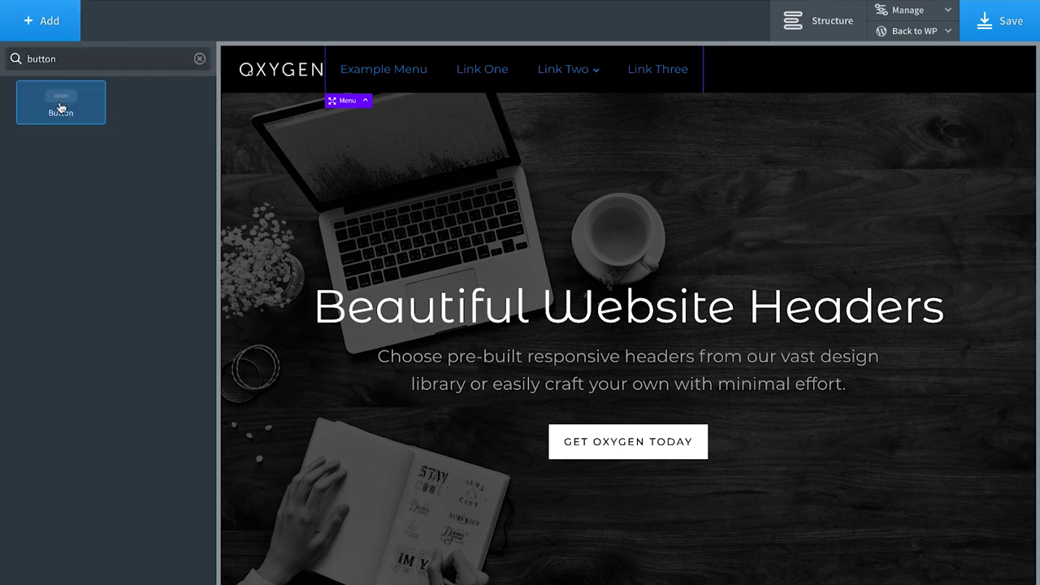
pyautogui.click(59, 108)
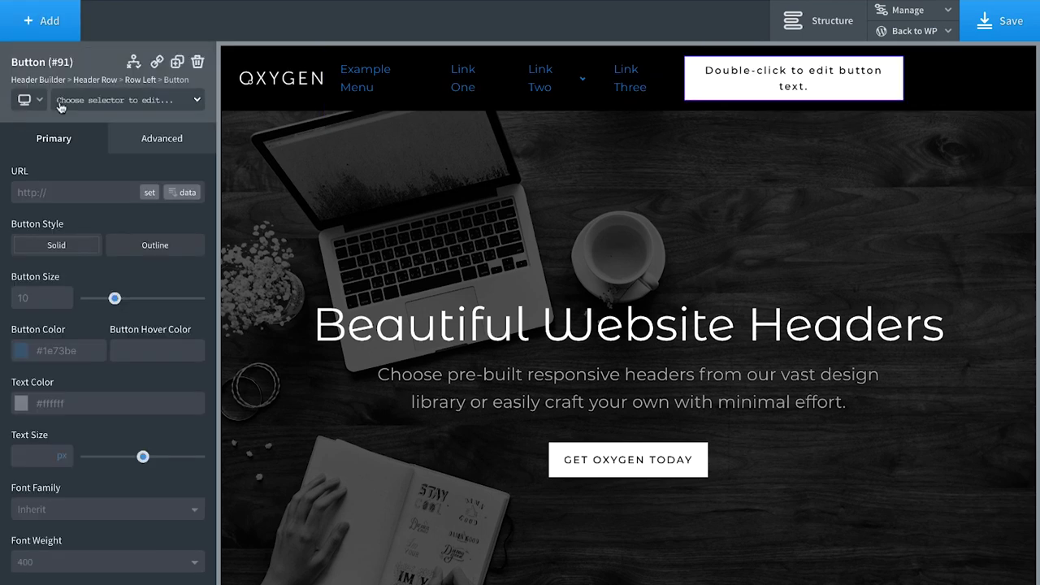
# Relabel the button 'SIGN UP NOW' and move it to the header's right end
pyautogui.doubleClick(813, 85)
pyautogui.write('SIGN UP NOW')
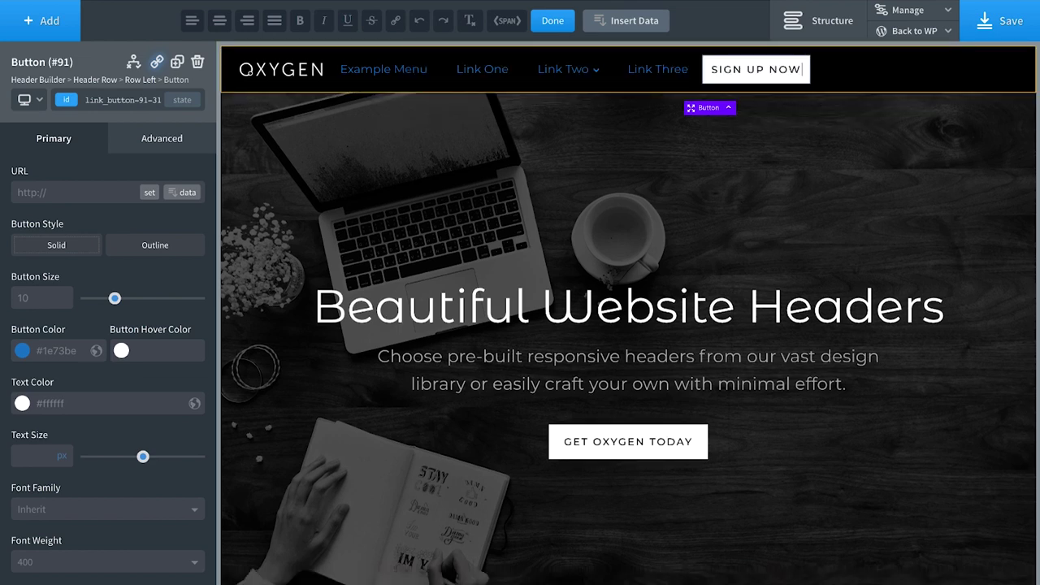
pyautogui.click(842, 69)
pyautogui.click(783, 70)
pyautogui.moveTo(783, 71); pyautogui.dragTo(994, 78)
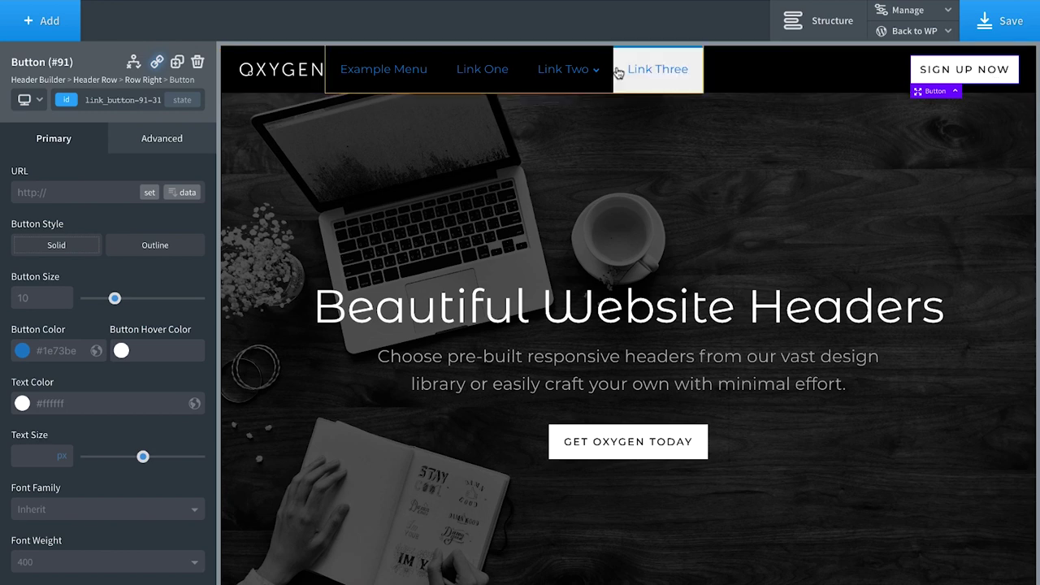
pyautogui.click(618, 70)
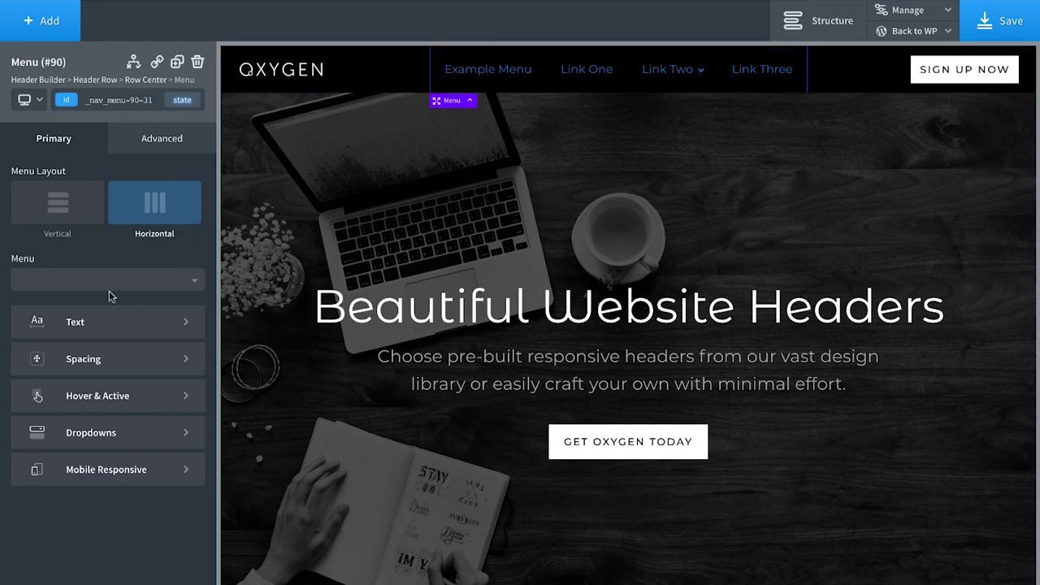
# Style the menu text #ffffff, 14 px, 2 px letter spacing, uppercase, font weight 500
pyautogui.click(75, 322)
pyautogui.click(22, 277)
pyautogui.click(51, 328)
pyautogui.click(3, 235)
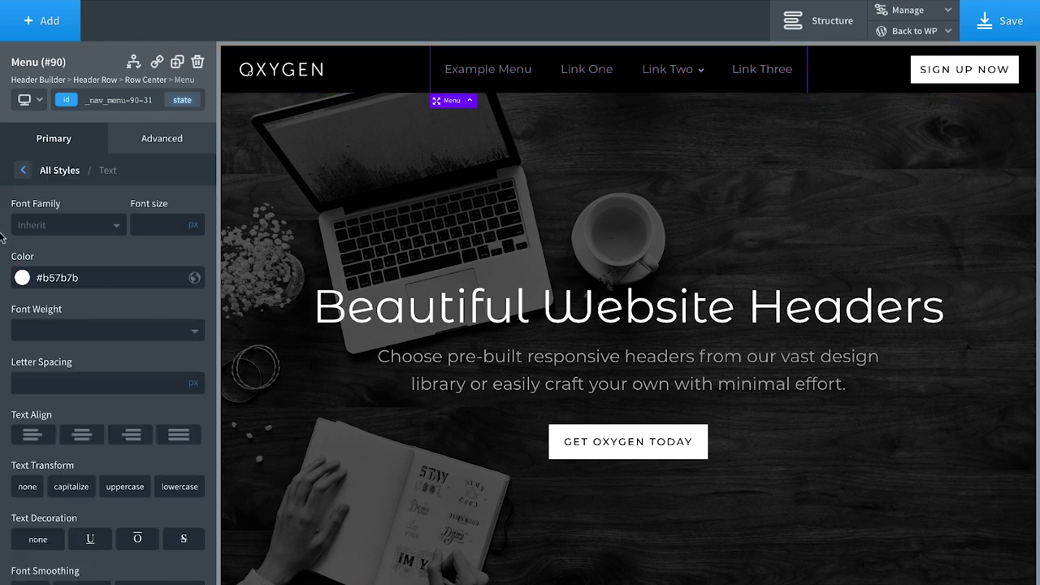
pyautogui.write('14')
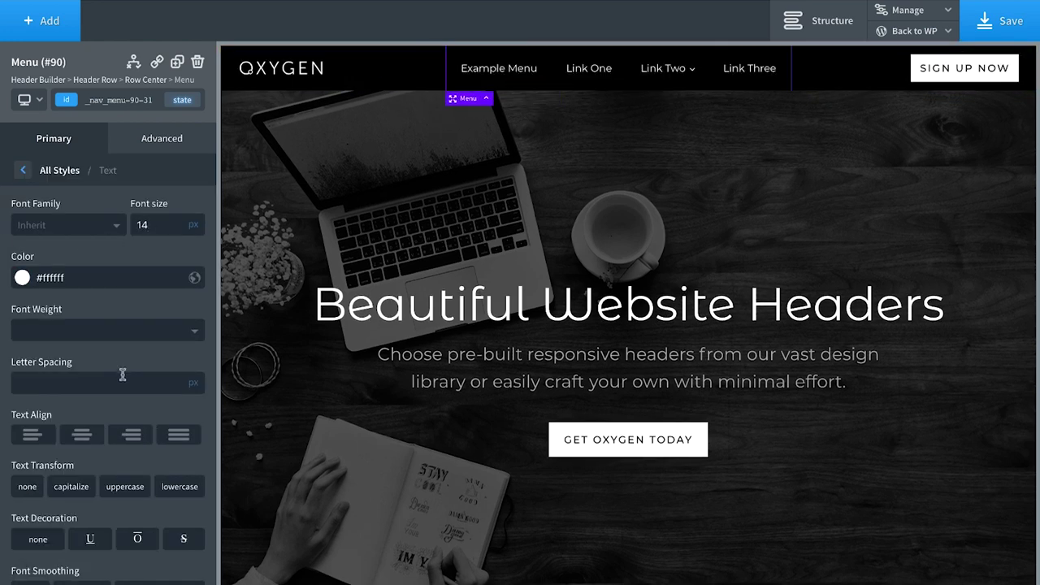
pyautogui.write('2')
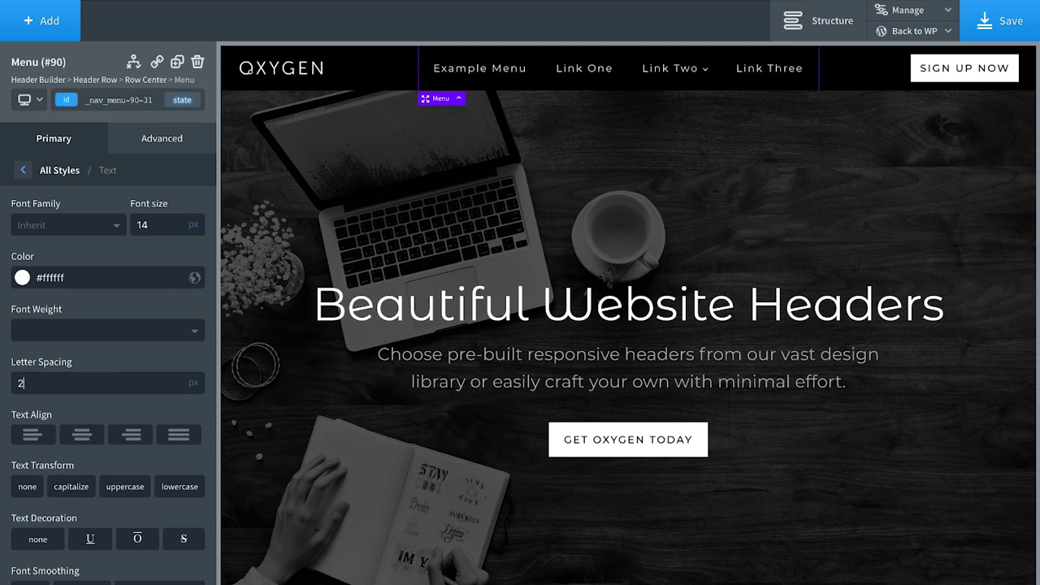
pyautogui.scroll(-1, 121, 455)
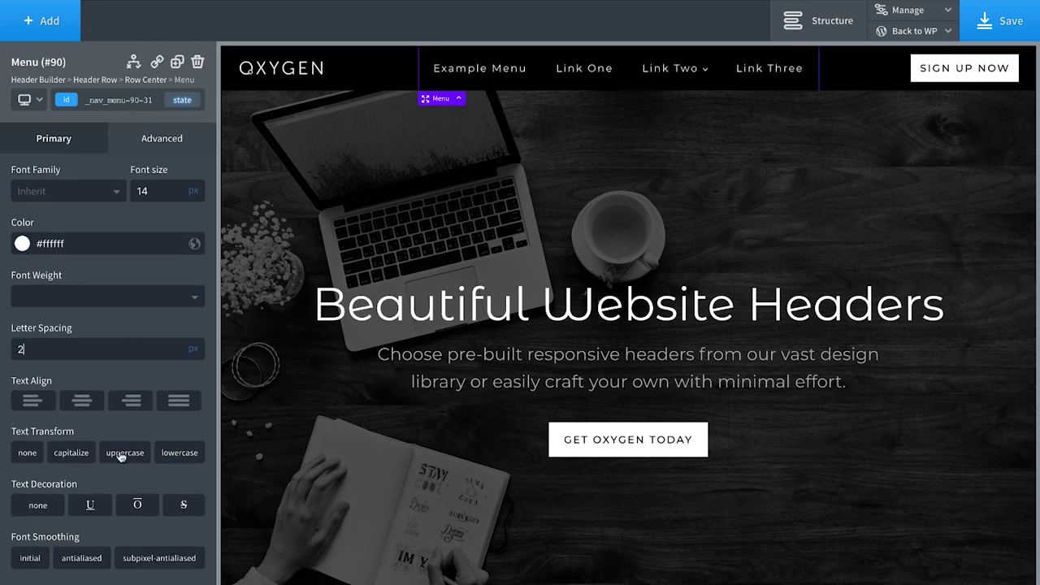
pyautogui.click(140, 454)
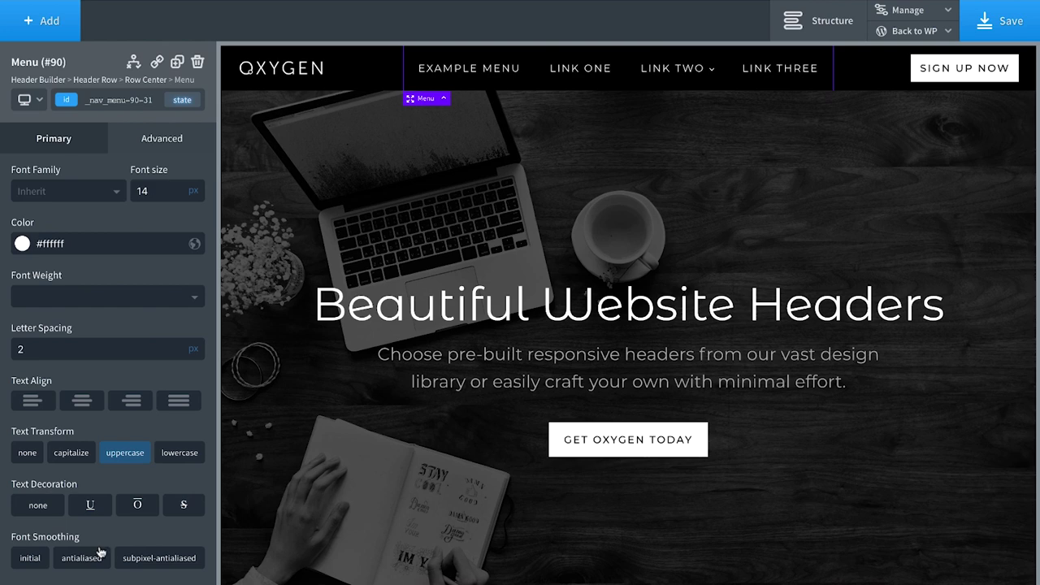
pyautogui.click(94, 298)
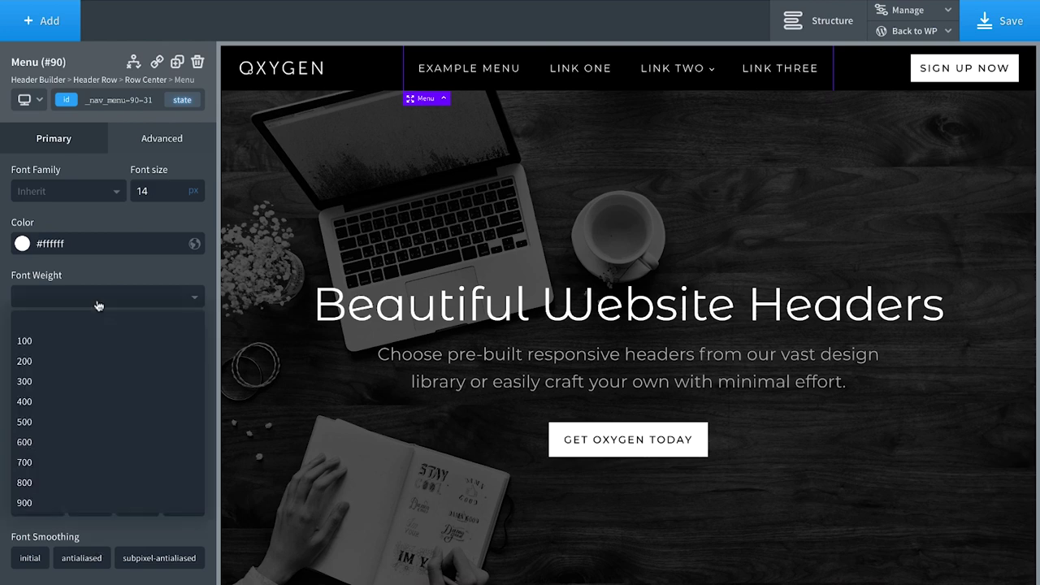
pyautogui.click(68, 422)
pyautogui.click(343, 63)
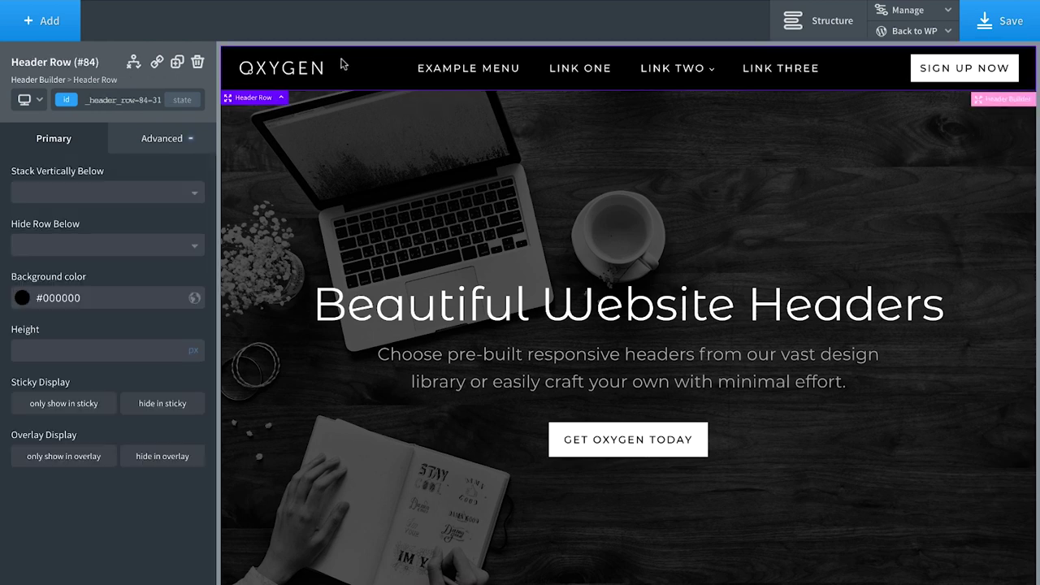
# Add a new header row above the logo row with a black background
pyautogui.click(284, 99)
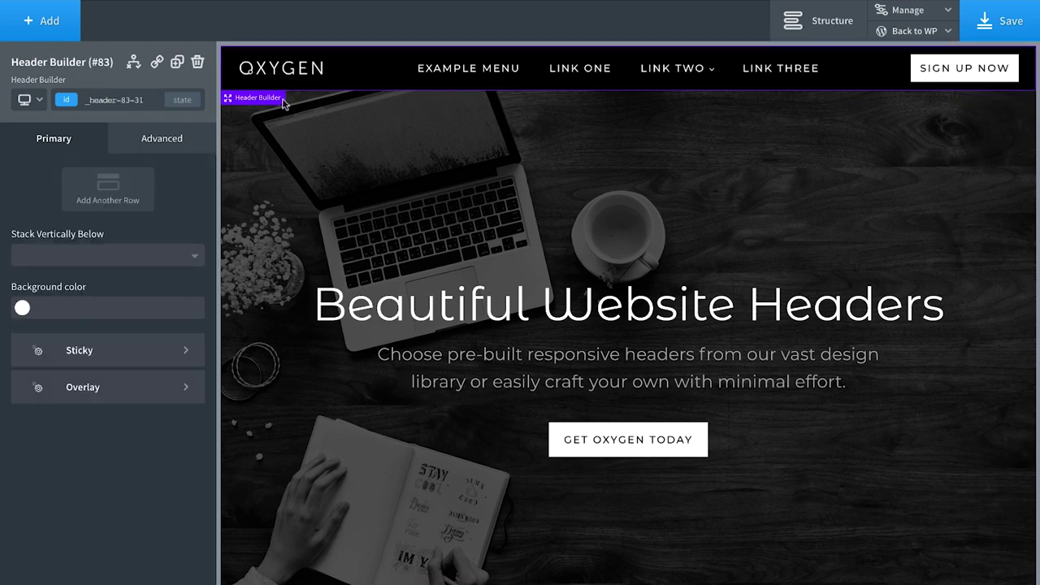
pyautogui.click(120, 196)
pyautogui.moveTo(230, 84); pyautogui.dragTo(230, 52)
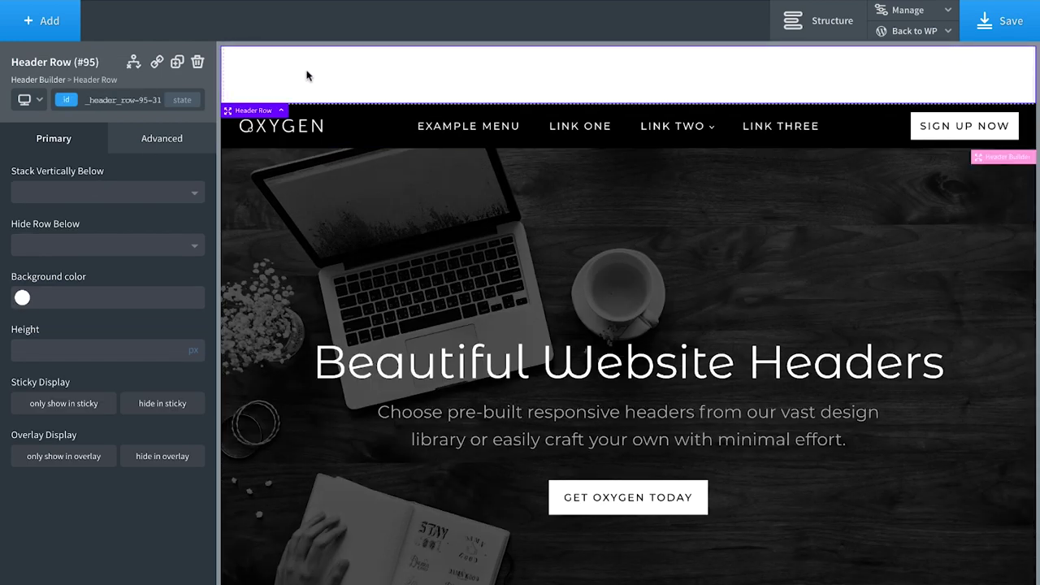
pyautogui.click(22, 298)
pyautogui.click(49, 417)
pyautogui.click(159, 440)
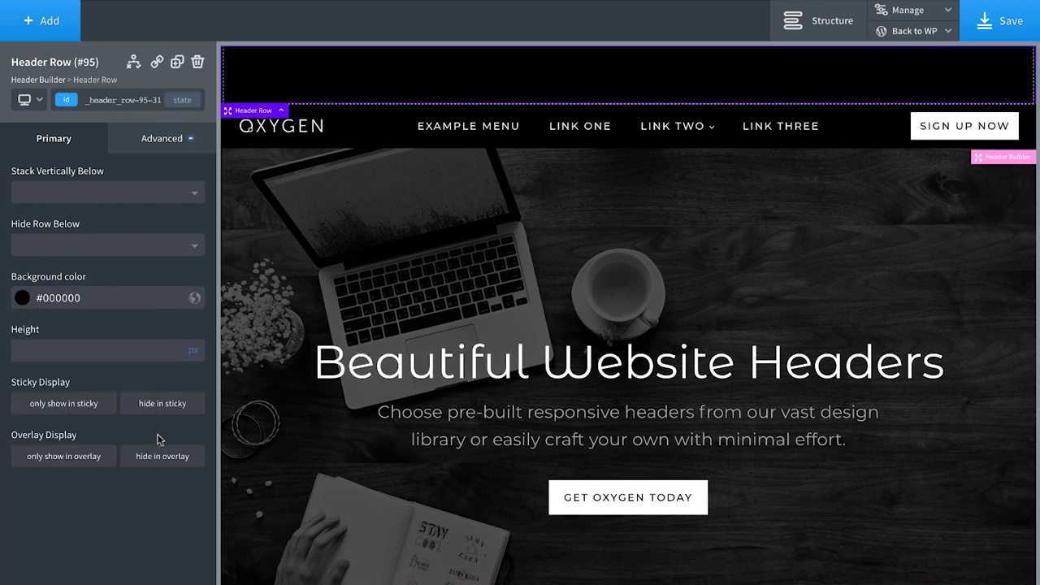
# Add a text element in the top row with a phone number, recoloured and 14 px
pyautogui.click(46, 21)
pyautogui.write('te')
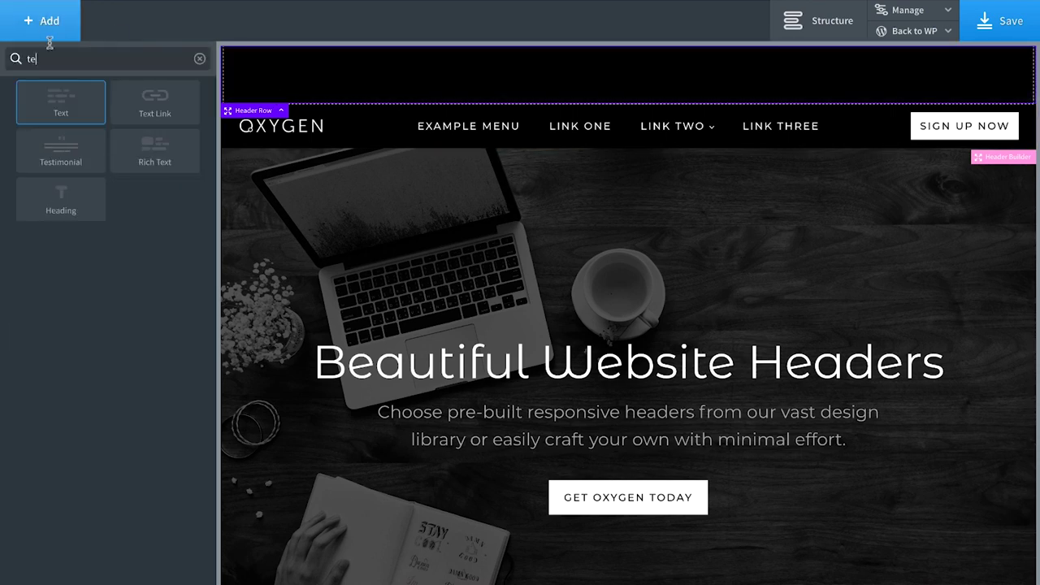
pyautogui.click(74, 97)
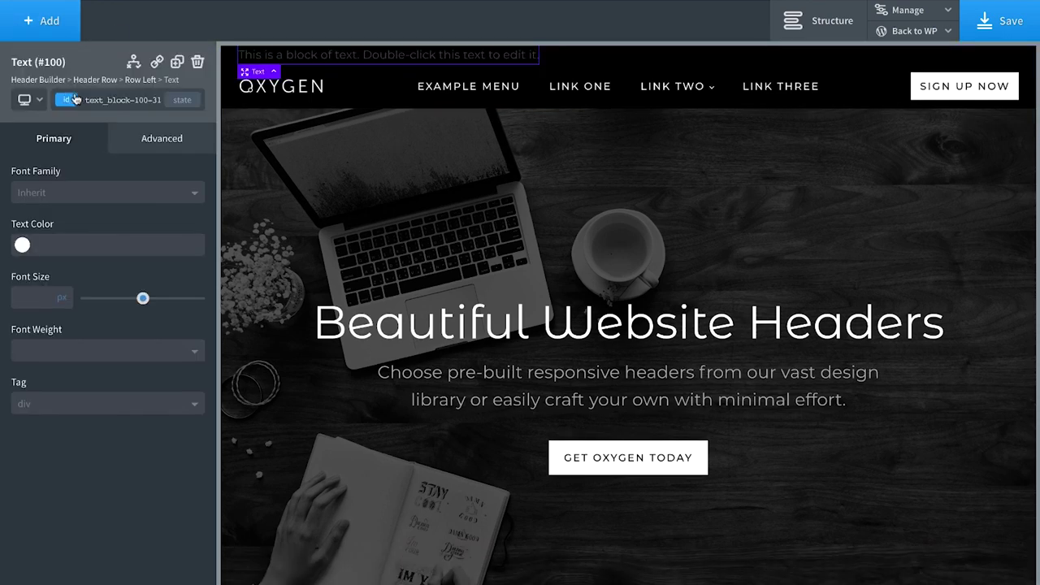
pyautogui.doubleClick(299, 62)
pyautogui.press('BackSpace')
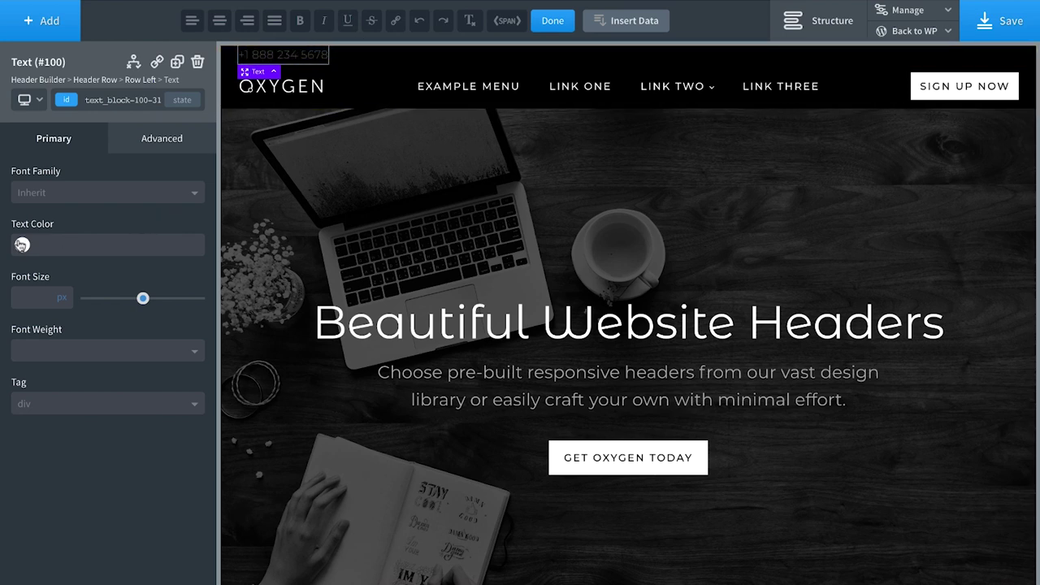
pyautogui.click(22, 244)
pyautogui.click(37, 288)
pyautogui.click(33, 234)
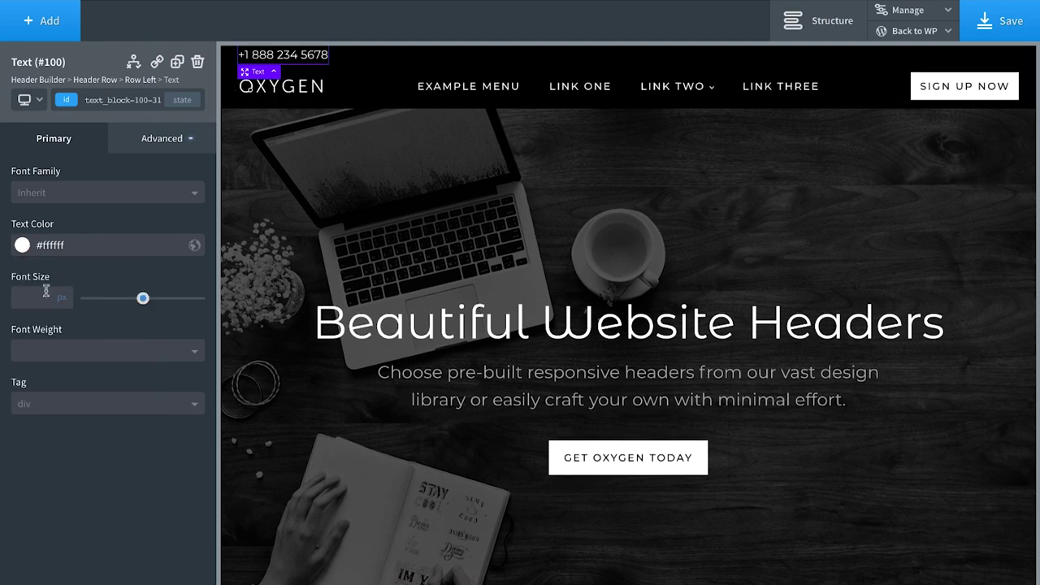
pyautogui.click(32, 298)
pyautogui.write('14')
# Duplicate the text to the row's right side, reading 'Open Monday through Friday 10 AM to 8 PM'
pyautogui.click(177, 61)
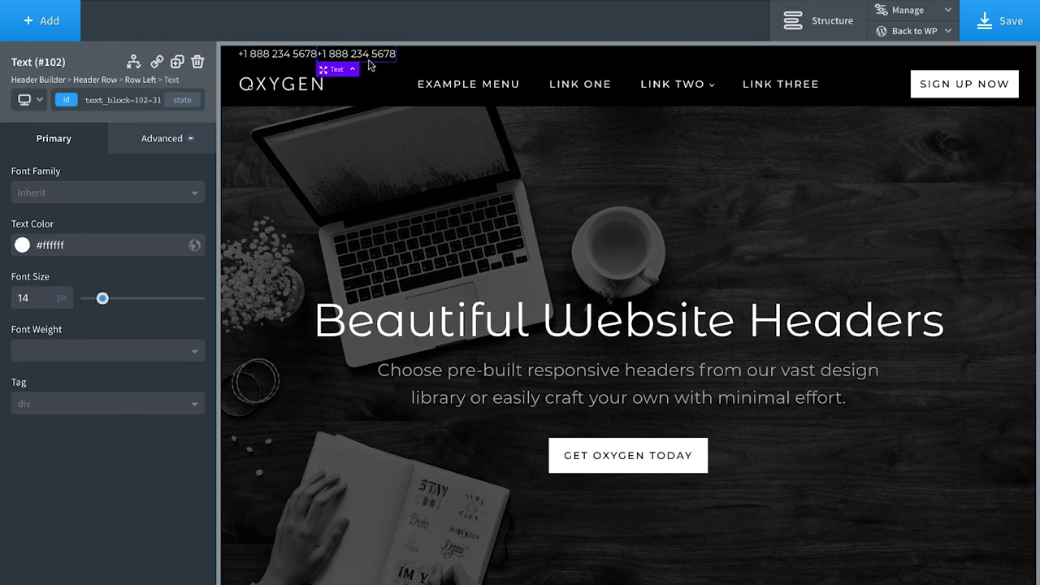
pyautogui.moveTo(411, 59); pyautogui.dragTo(998, 73)
pyautogui.doubleClick(975, 52)
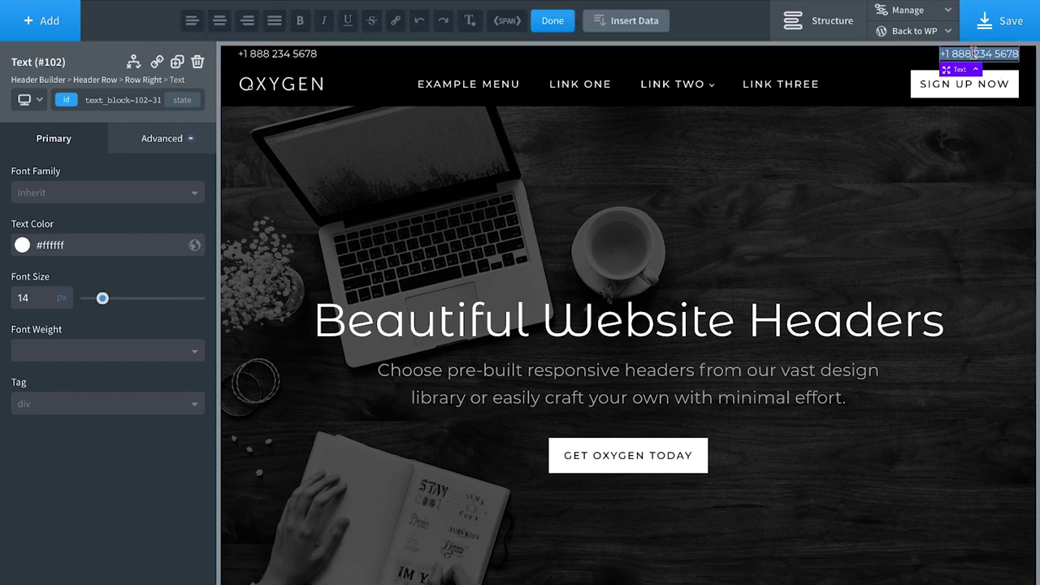
pyautogui.write('Monday -')
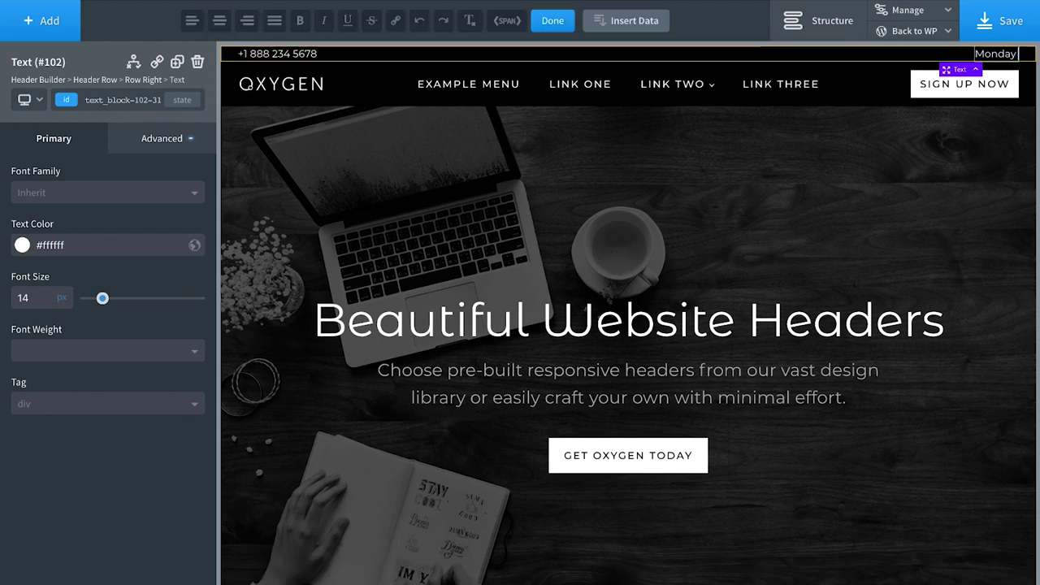
pyautogui.press('BackSpace')
pyautogui.press('BackSpace')
pyautogui.press('BackSpace')
pyautogui.press('BackSpace')
pyautogui.press('BackSpace')
pyautogui.press('BackSpace')
pyautogui.press('BackSpace')
pyautogui.press('BackSpace')
pyautogui.write('Open Monday th')
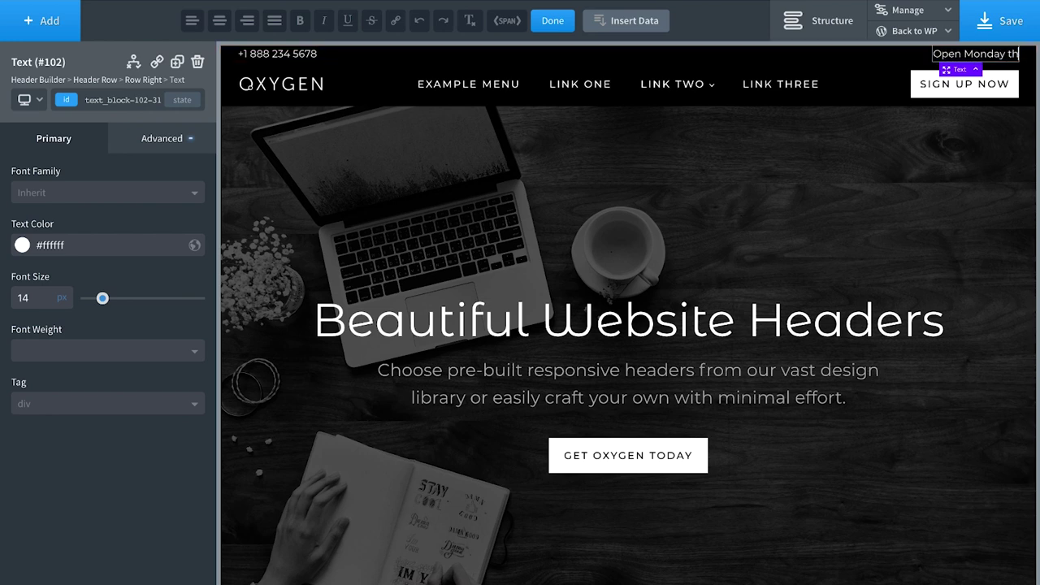
pyautogui.write('rough Friday 10')
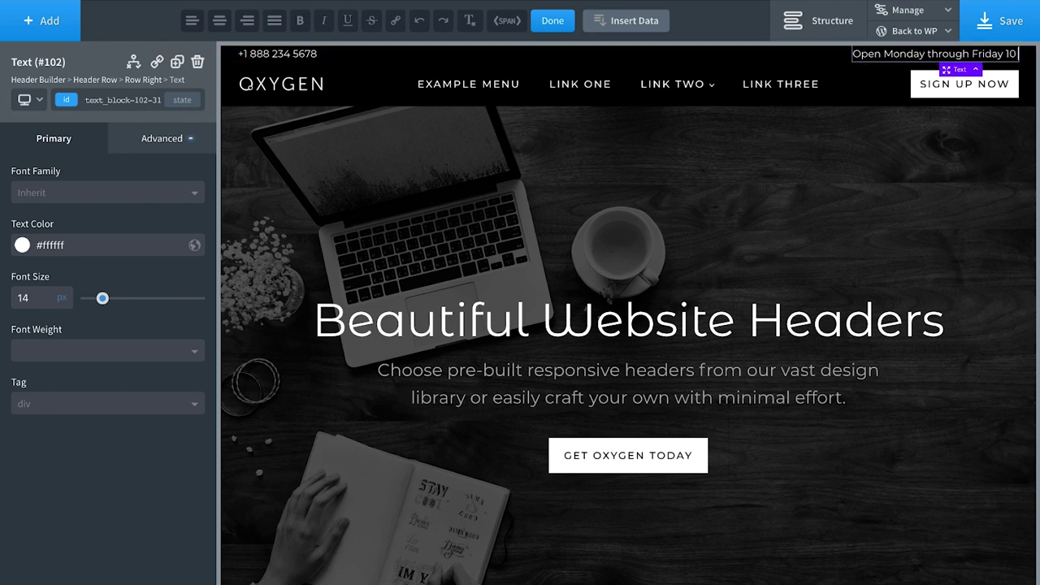
pyautogui.write(' AM to 8 PM')
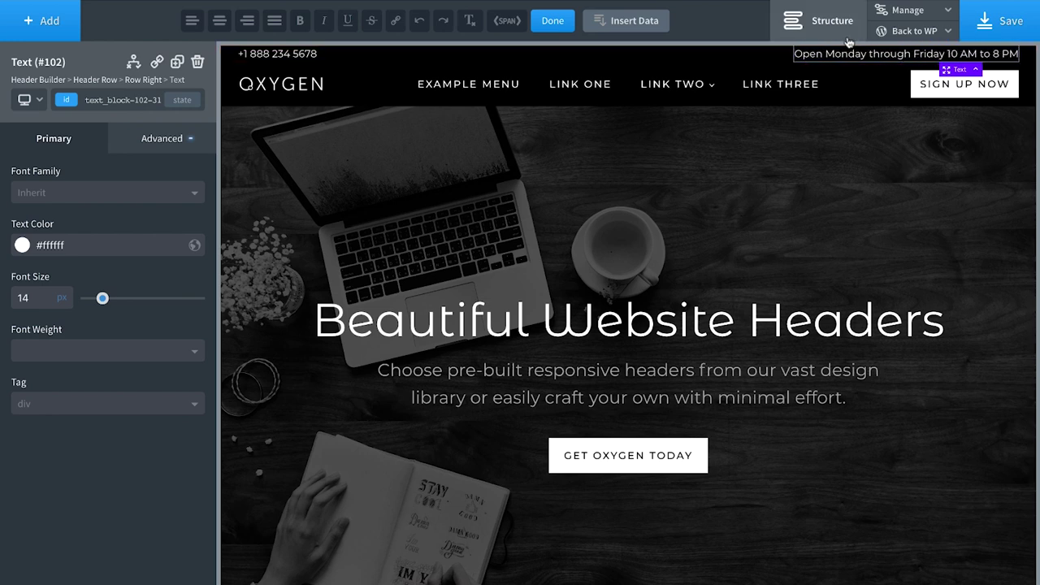
pyautogui.click(737, 56)
pyautogui.click(160, 145)
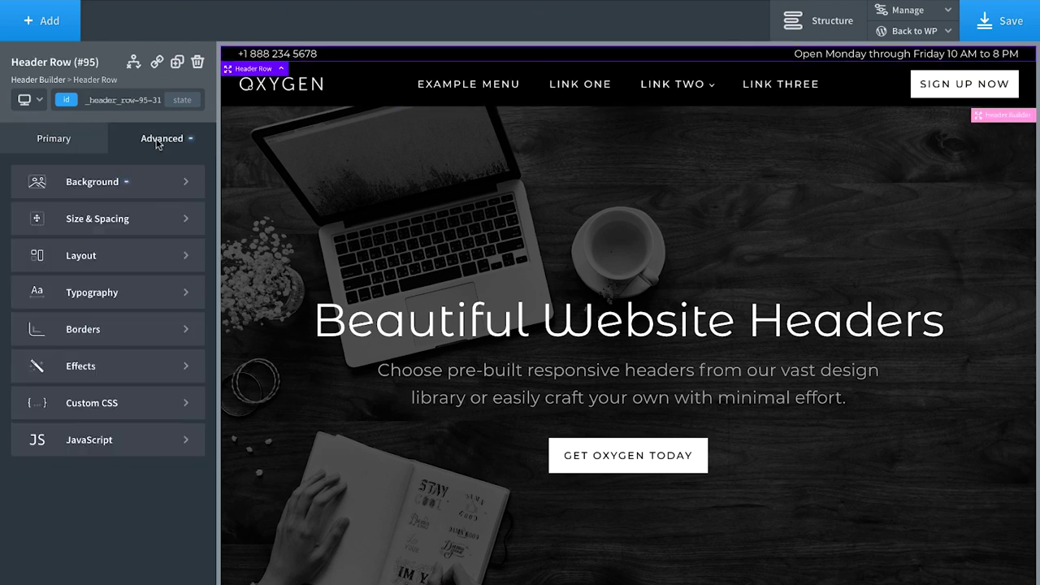
# Set Header Row #95's top and bottom padding to 6 px each
pyautogui.click(134, 225)
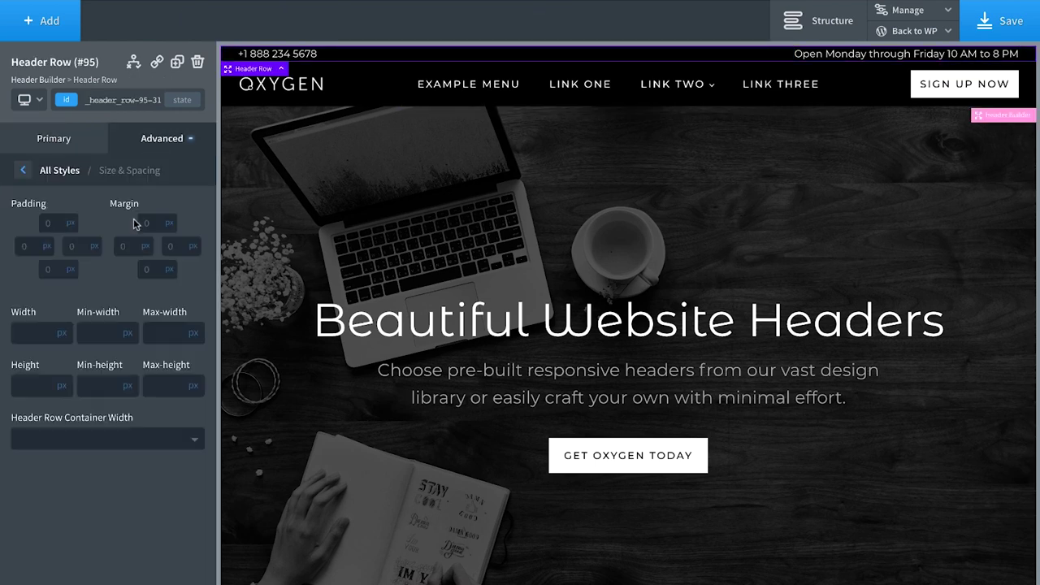
pyautogui.click(49, 222)
pyautogui.write('6')
pyautogui.click(49, 269)
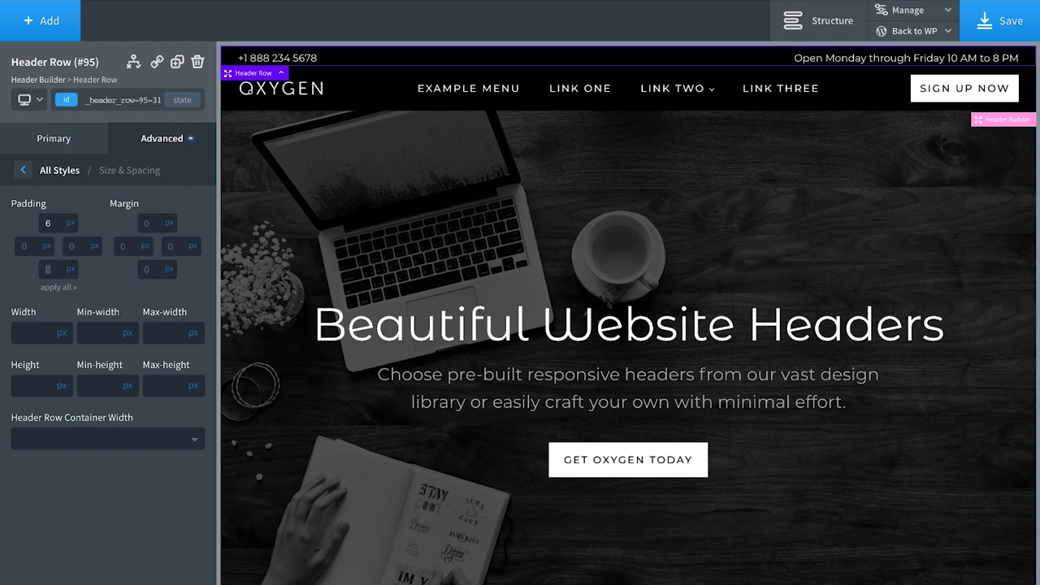
pyautogui.write('6')
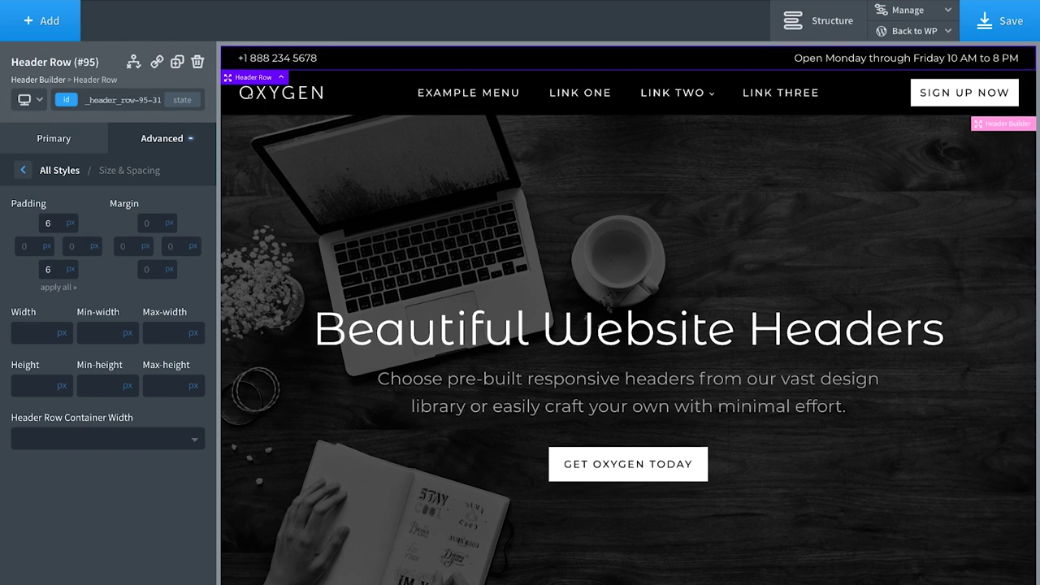
pyautogui.click(365, 98)
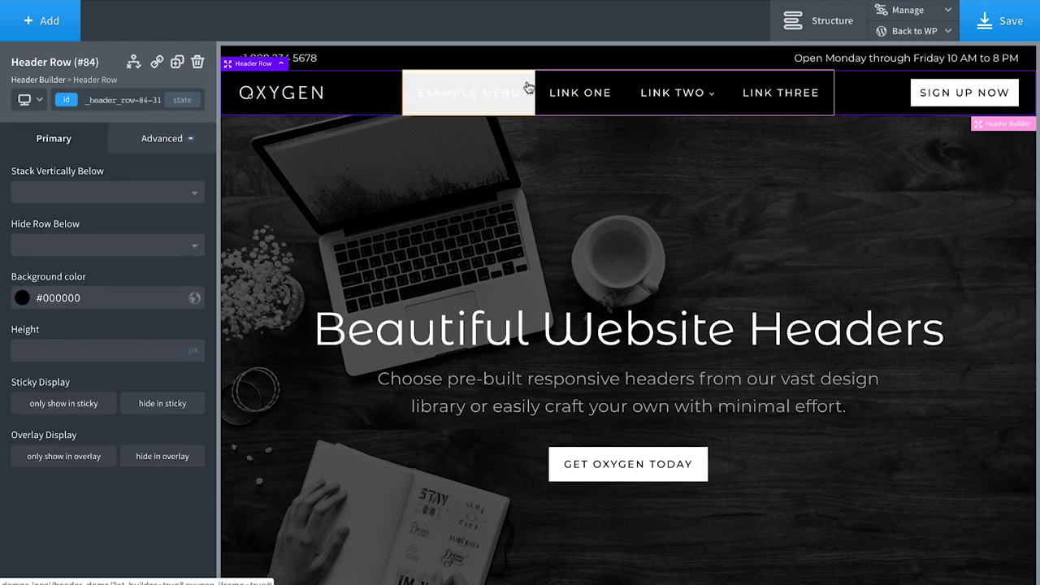
# Clear the menu's hover top border and set its hover background colour to #1c1c1c
pyautogui.click(585, 102)
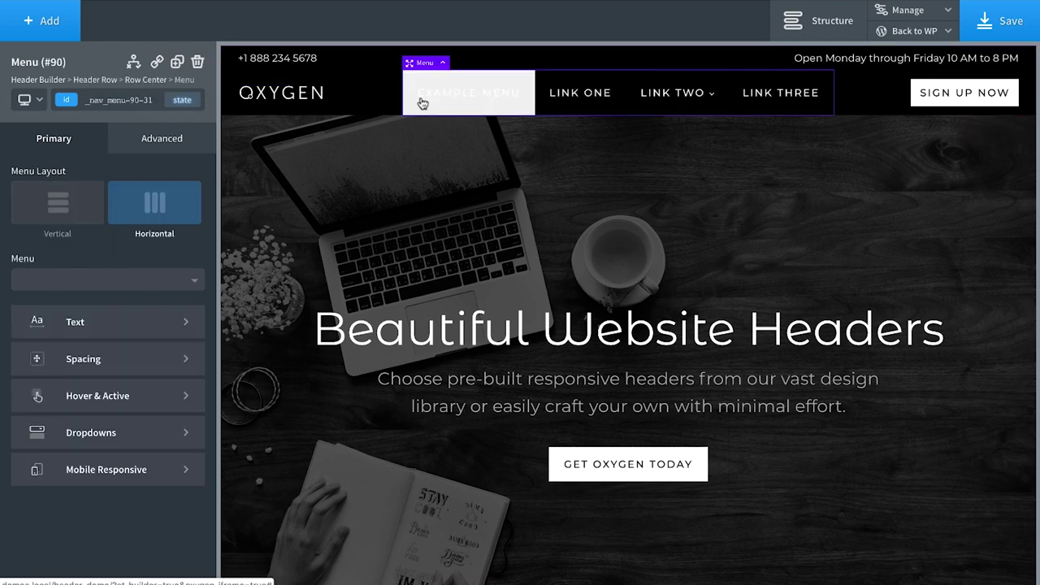
pyautogui.click(120, 395)
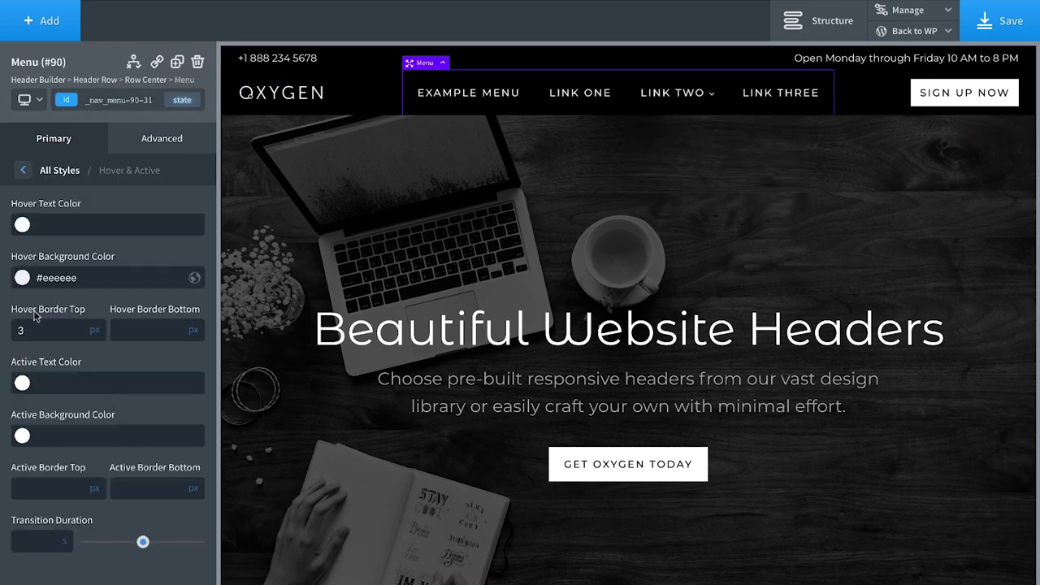
pyautogui.click(21, 279)
pyautogui.click(42, 364)
pyautogui.moveTo(10, 374); pyautogui.dragTo(12, 399)
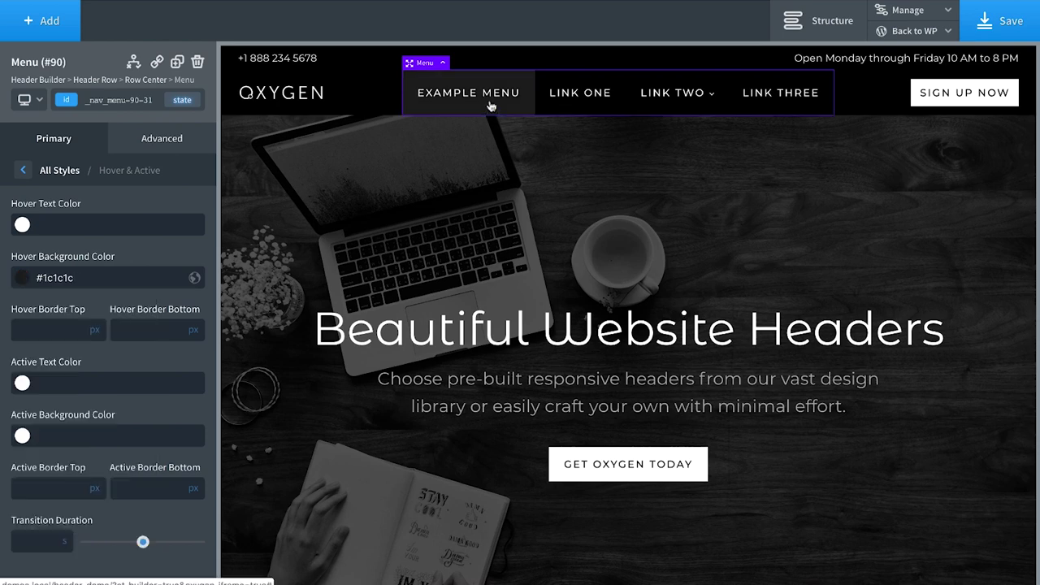
pyautogui.click(862, 93)
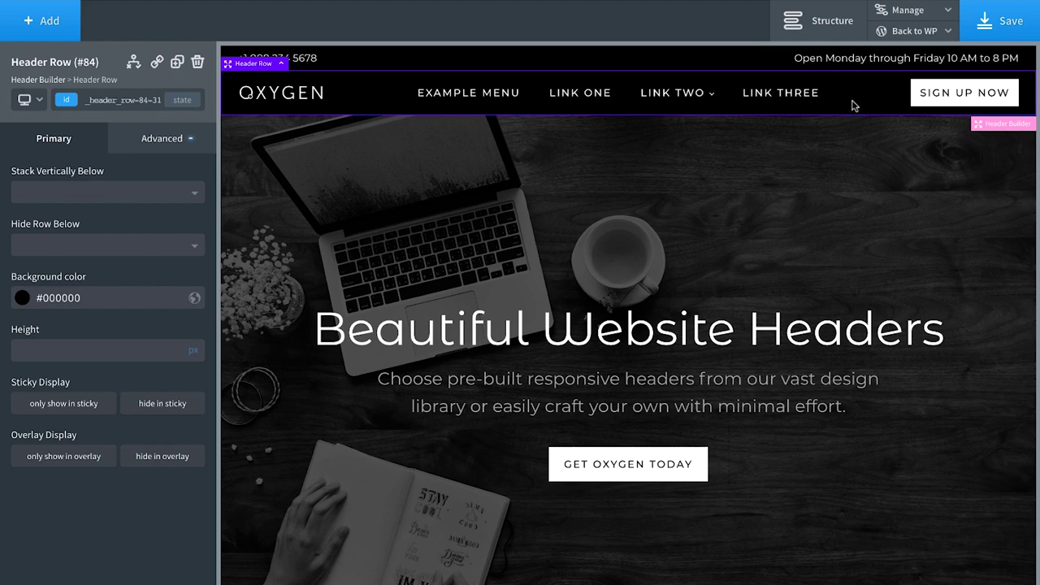
# Turn on Enable Sticky Header and Fade In Sticky for the Header Builder
pyautogui.scroll(-8, 813, 184)
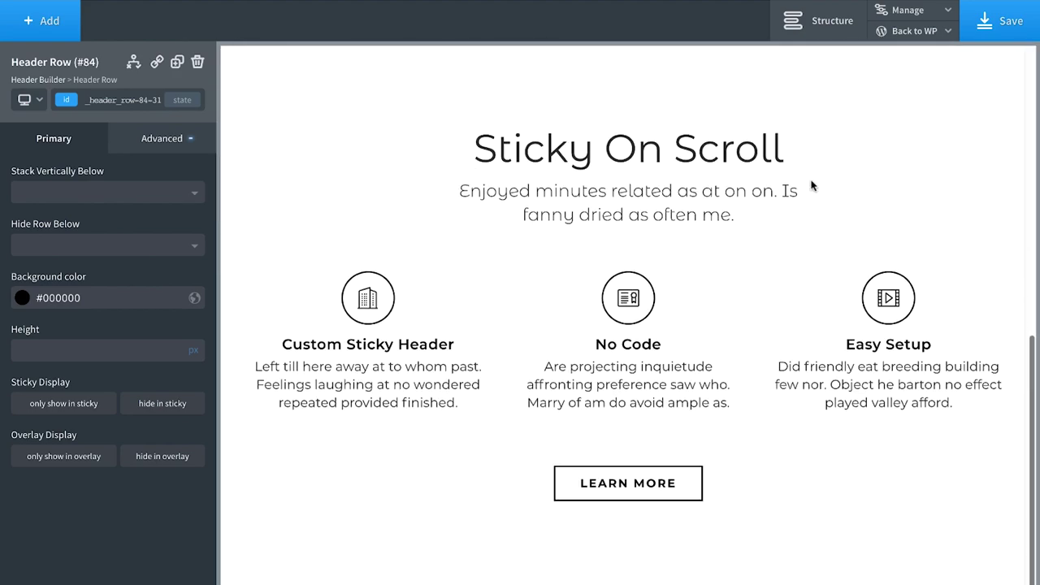
pyautogui.scroll(8, 811, 186)
pyautogui.click(280, 65)
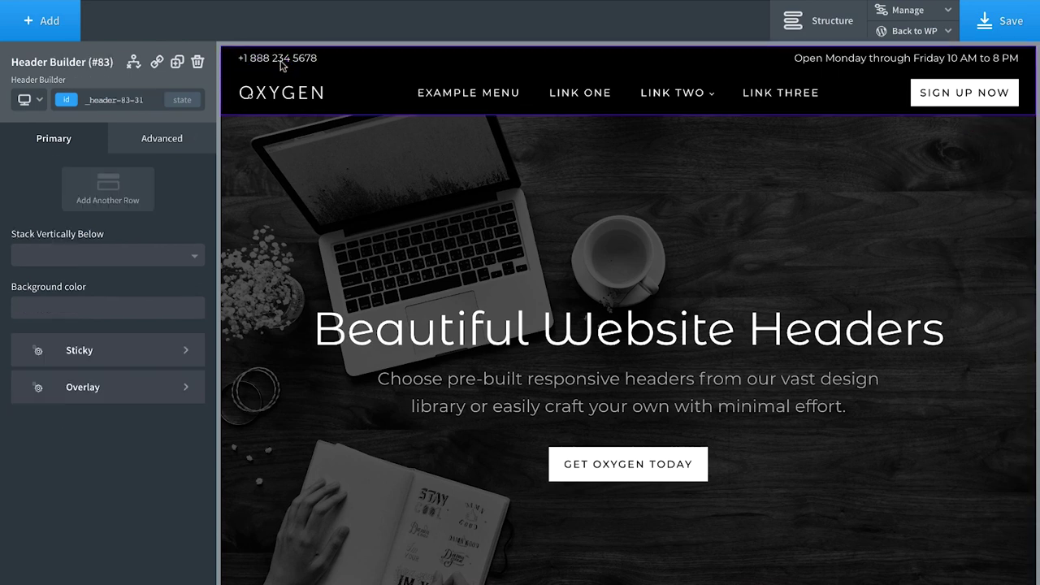
pyautogui.click(116, 350)
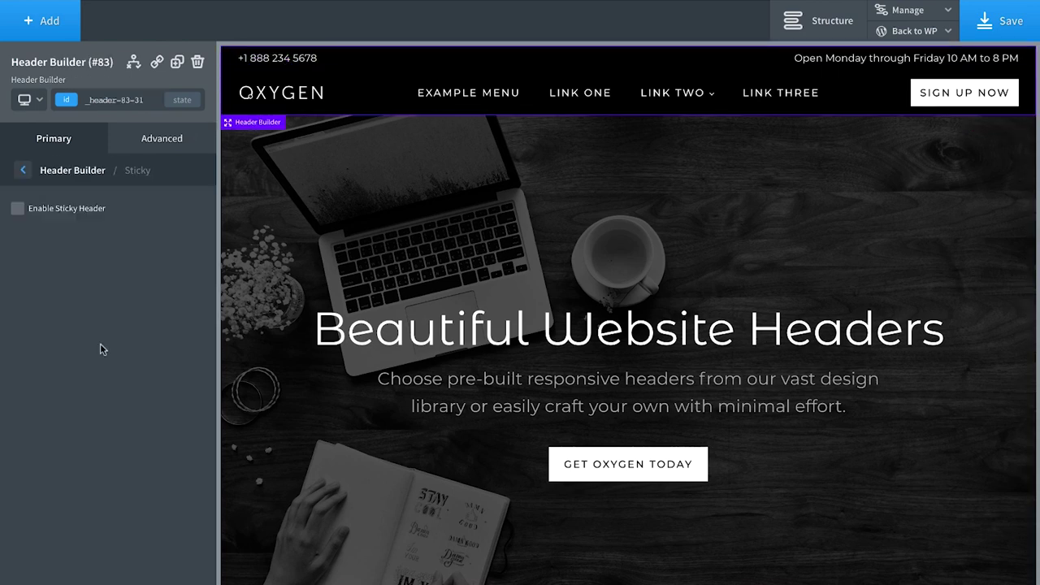
pyautogui.click(73, 209)
pyautogui.scroll(-8, 642, 316)
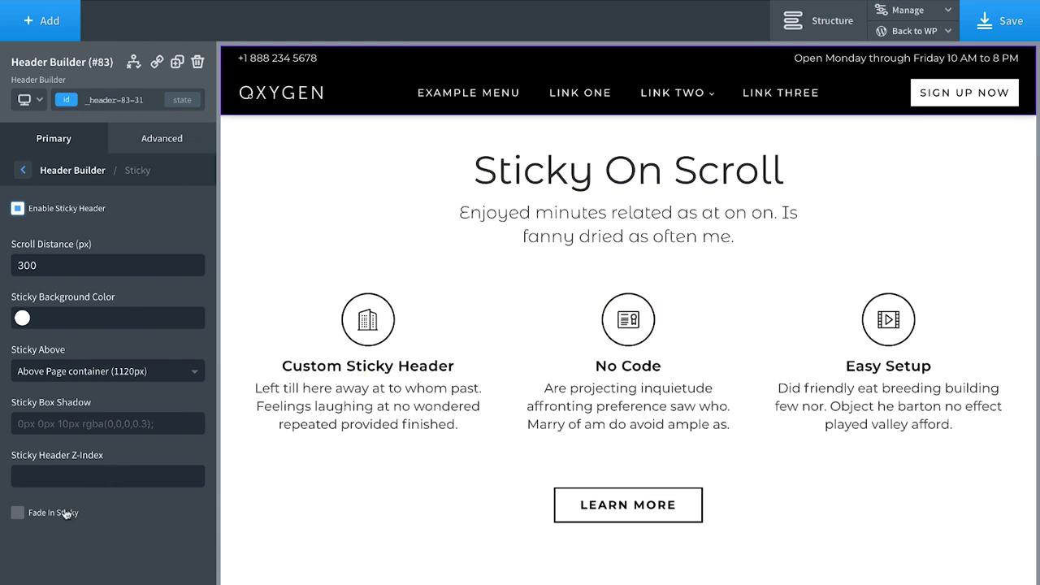
pyautogui.click(65, 513)
# Scroll the canvas up and down to preview the fading sticky header
pyautogui.scroll(10, 517, 244)
pyautogui.scroll(2, 517, 244)
pyautogui.scroll(-4, 517, 244)
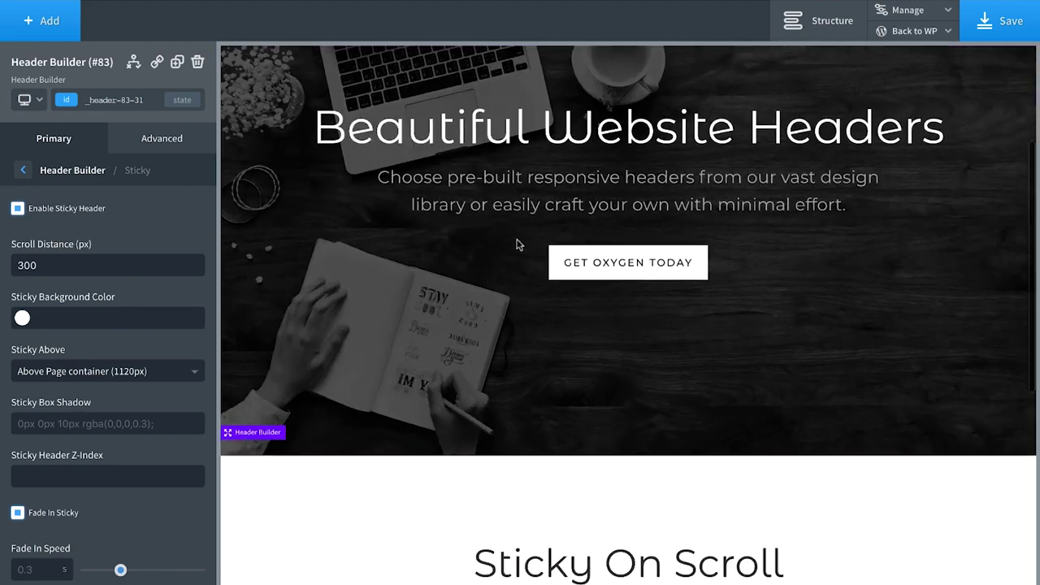
pyautogui.scroll(4, 517, 244)
pyautogui.scroll(-4, 517, 244)
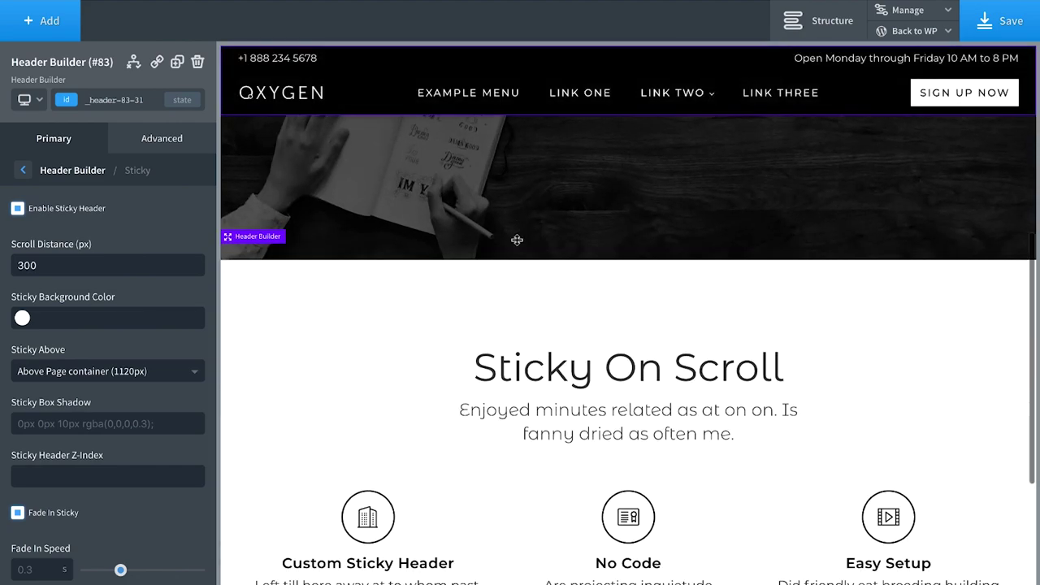
pyautogui.scroll(4, 517, 243)
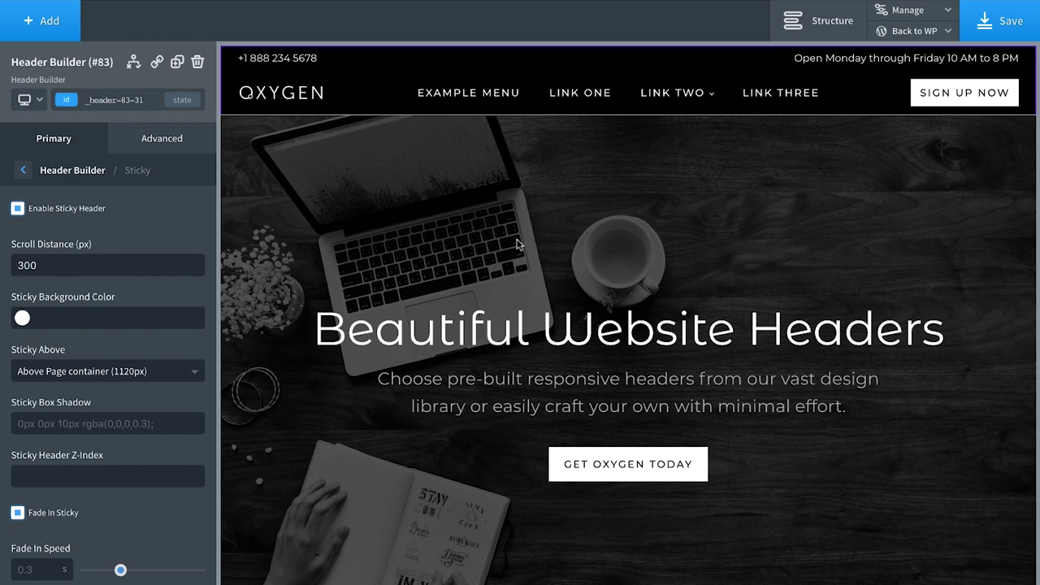
pyautogui.click(371, 103)
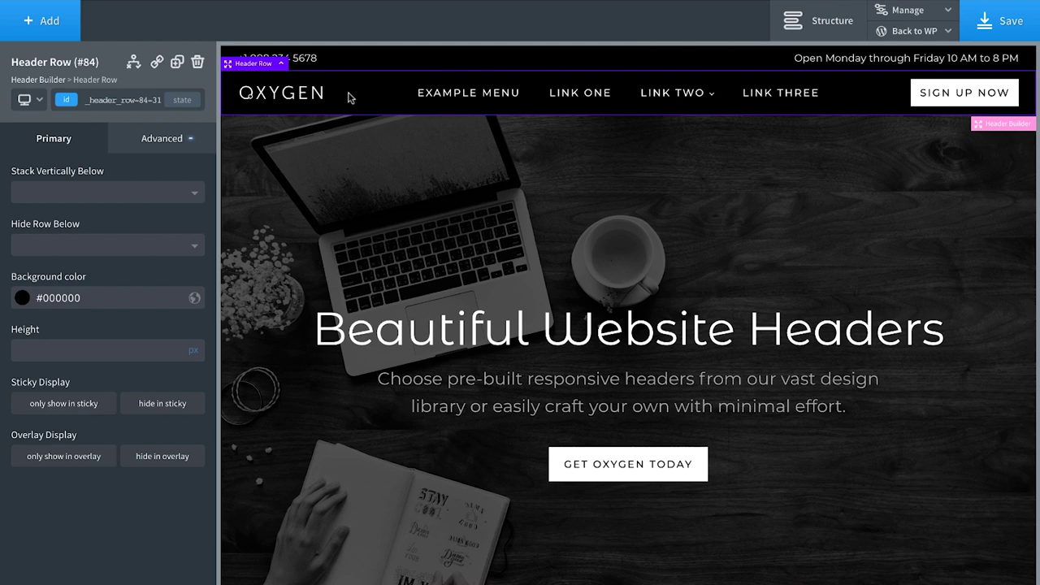
# Duplicate the main navigation header row and delete the Menu from the copy
pyautogui.click(178, 66)
pyautogui.moveTo(712, 93)
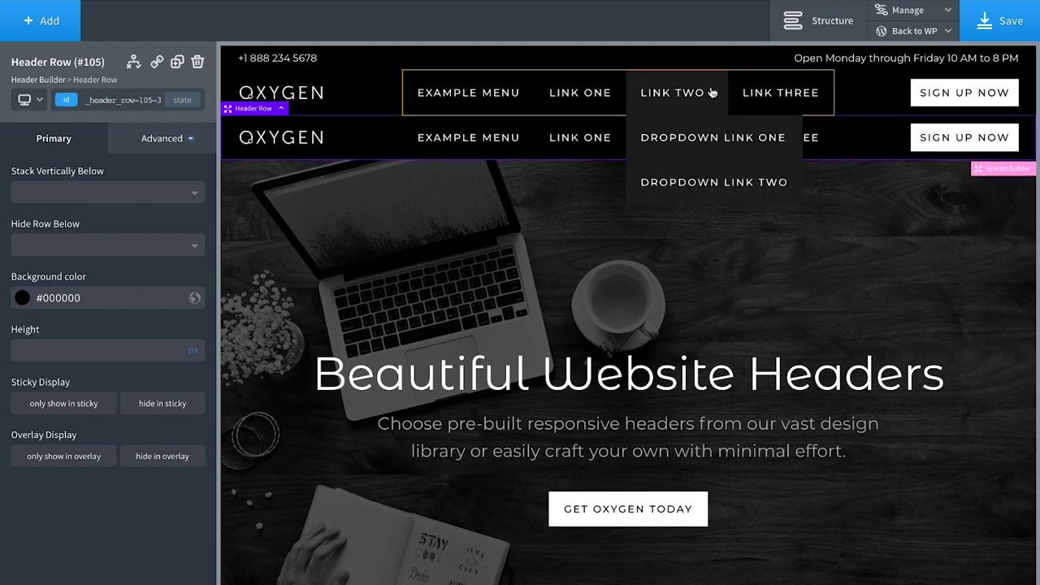
pyautogui.click(488, 138)
pyautogui.click(200, 65)
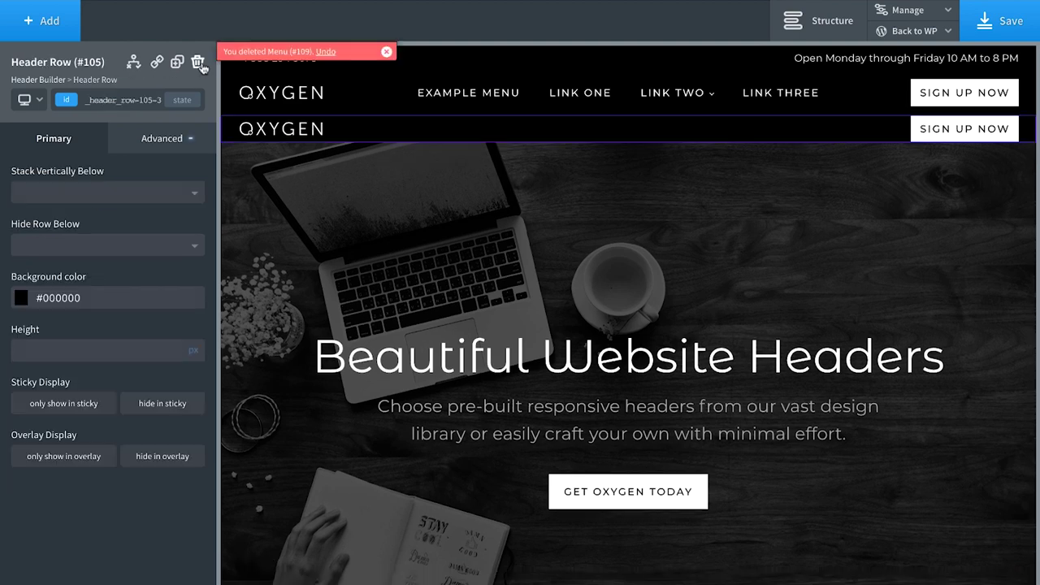
pyautogui.click(322, 65)
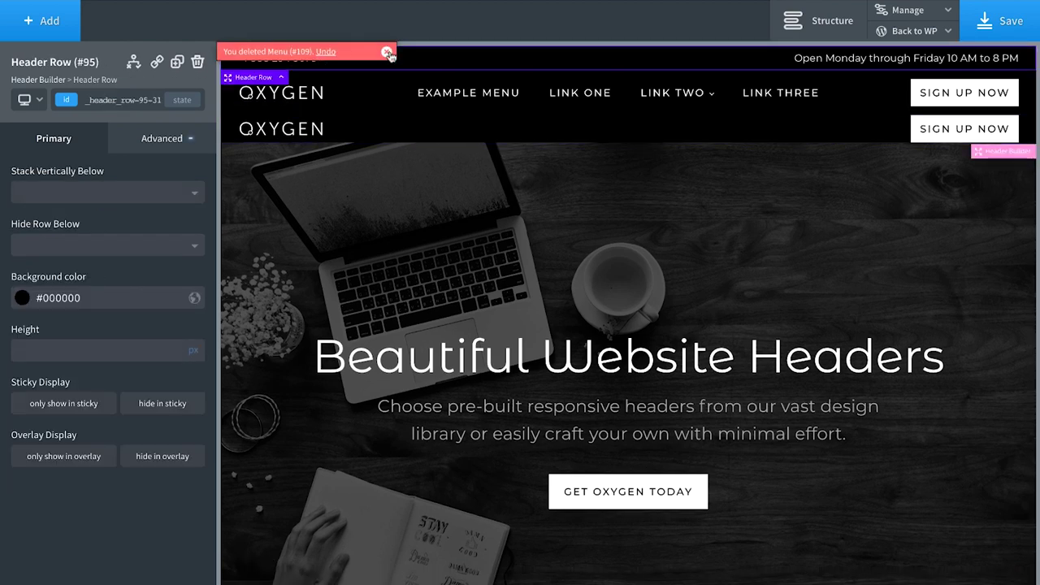
pyautogui.click(388, 52)
# Copy the phone text beside the second Sign Up Now, prefix it 'Call ', and widen the button gap
pyautogui.click(276, 59)
pyautogui.click(177, 61)
pyautogui.moveTo(349, 63); pyautogui.dragTo(877, 130)
pyautogui.doubleClick(872, 132)
pyautogui.press('Home')
pyautogui.write('Call')
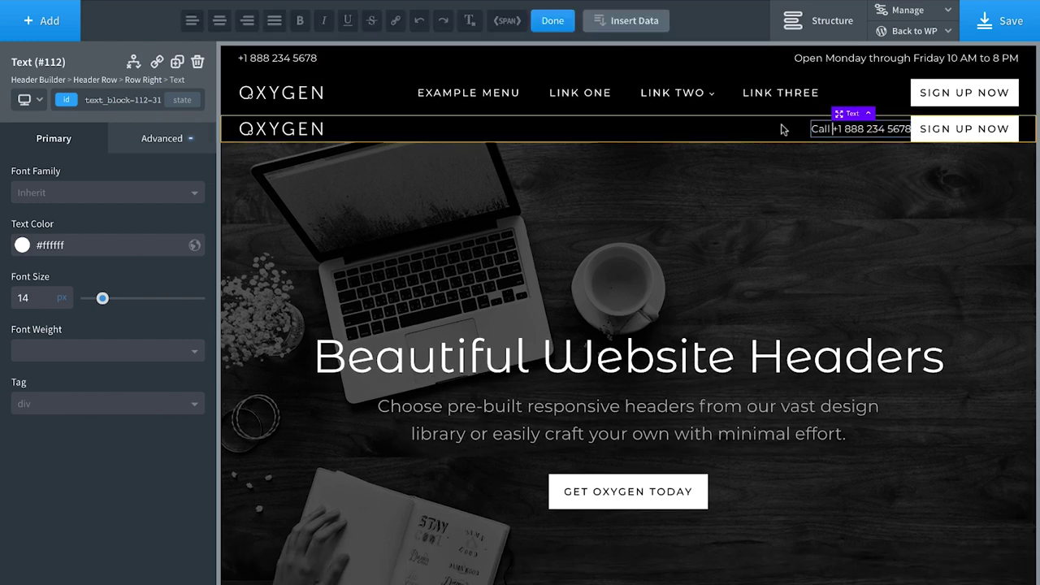
pyautogui.click(783, 128)
pyautogui.click(906, 130)
pyautogui.click(922, 131)
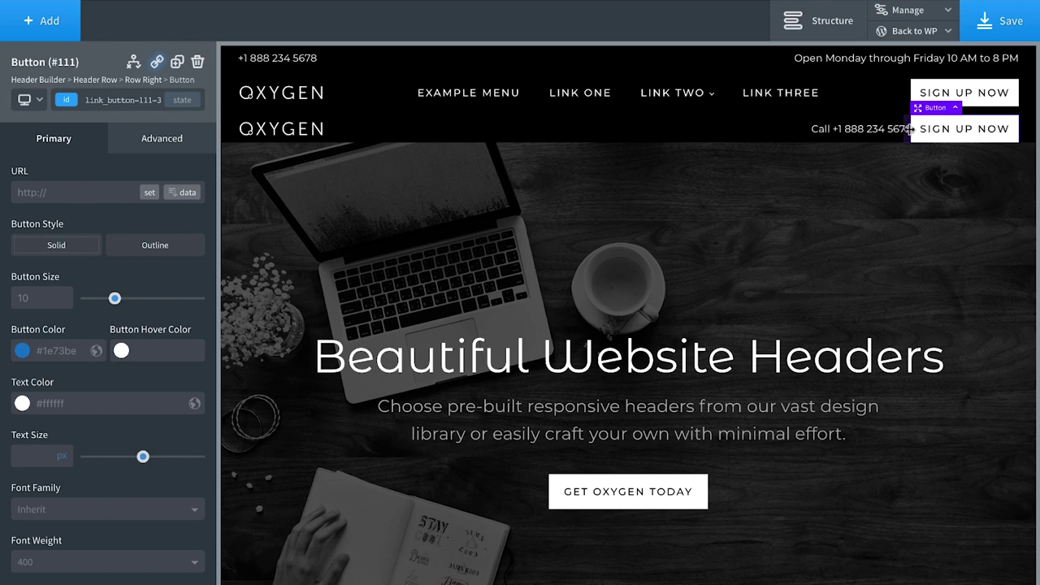
pyautogui.moveTo(914, 129); pyautogui.dragTo(931, 128)
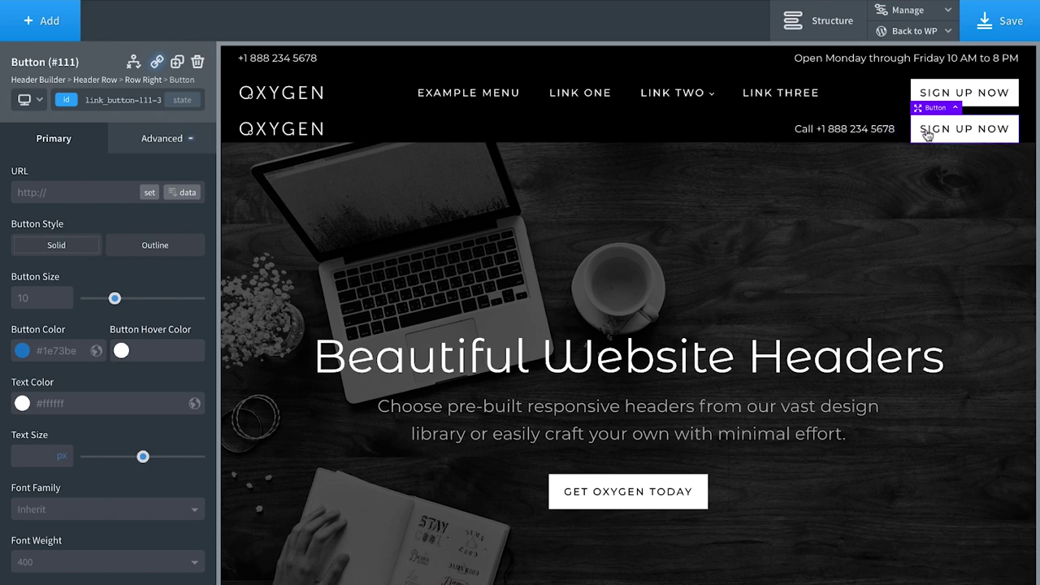
# Give the copied row 4 px bottom padding and show it only while sticky
pyautogui.click(533, 136)
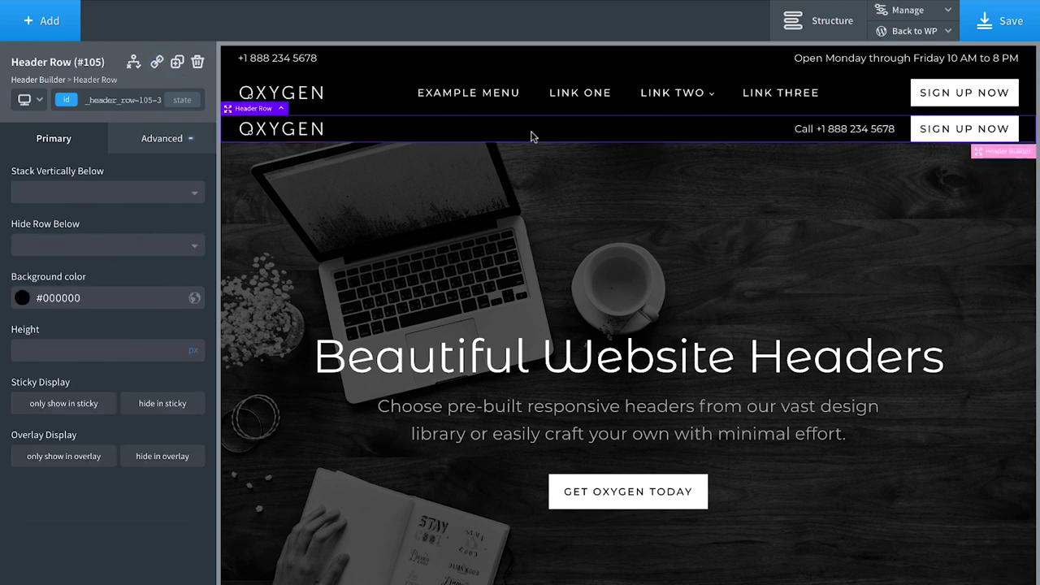
pyautogui.click(150, 140)
pyautogui.click(114, 216)
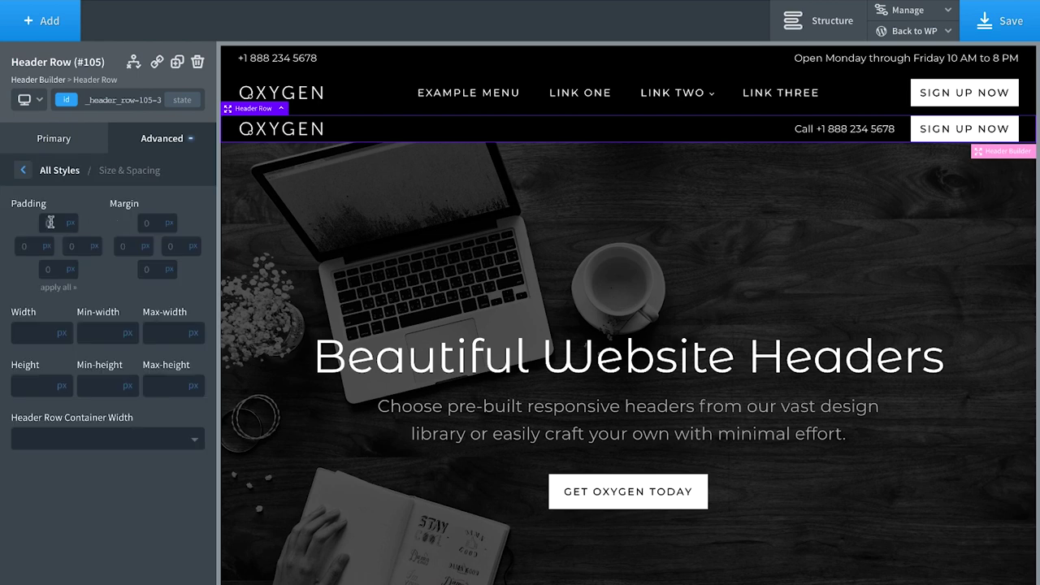
pyautogui.click(47, 269)
pyautogui.write('4')
pyautogui.click(54, 139)
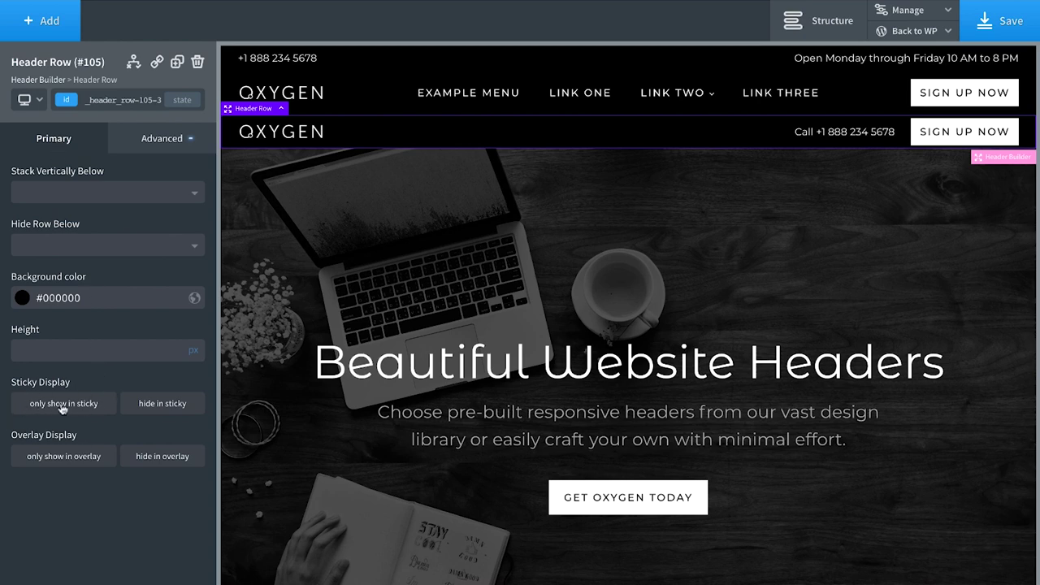
pyautogui.click(63, 404)
# Set the main navigation row and the top phone row to hide in sticky mode
pyautogui.click(380, 103)
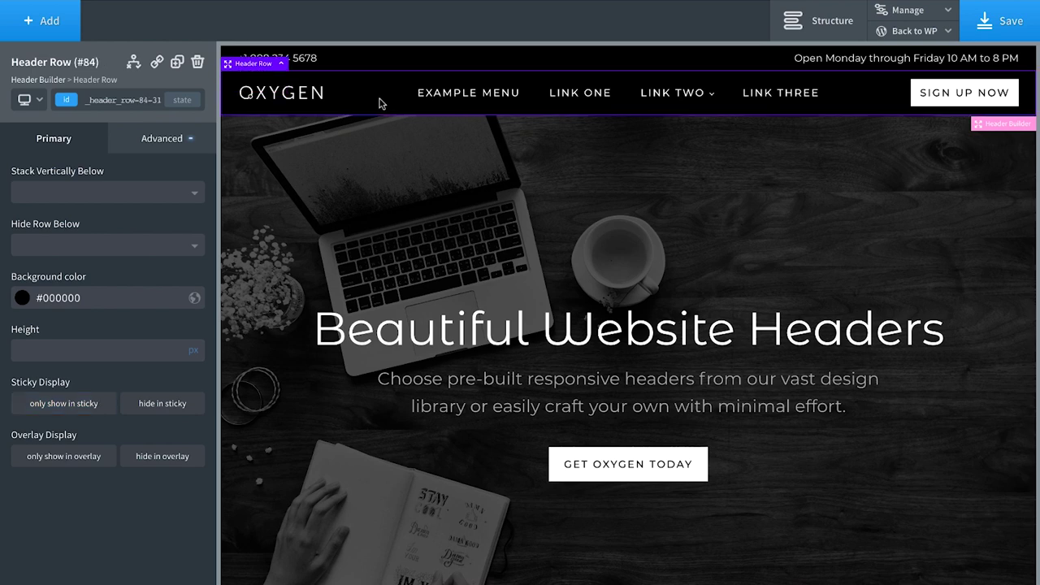
pyautogui.click(166, 410)
pyautogui.click(349, 62)
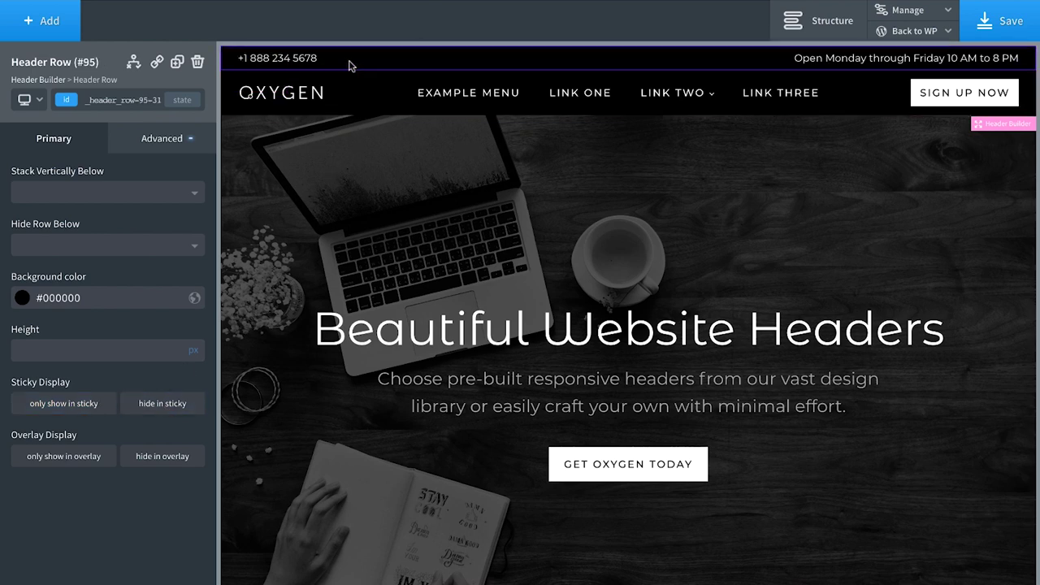
pyautogui.click(175, 412)
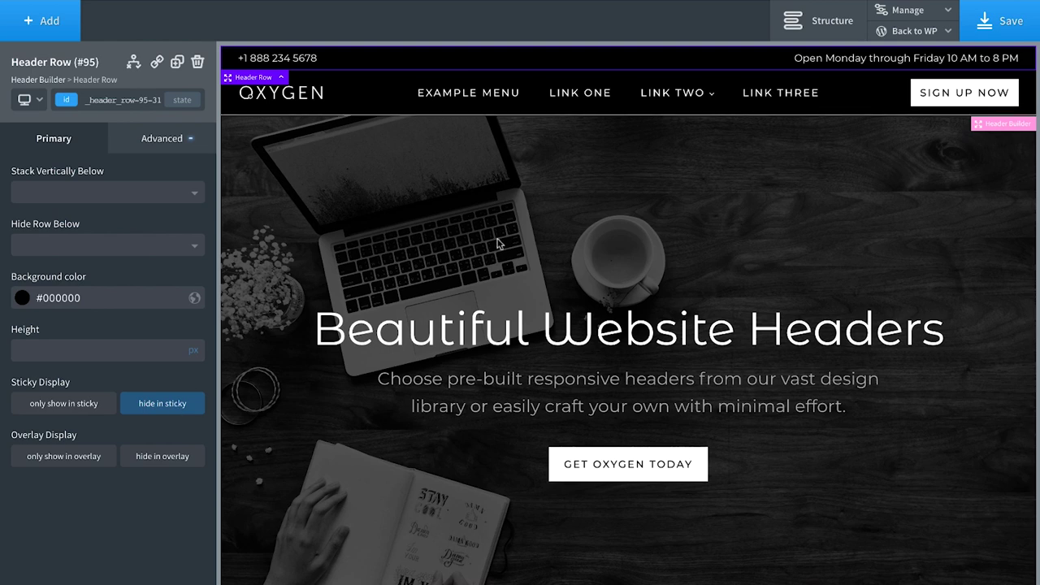
# Scroll the canvas to preview the compact sticky call bar
pyautogui.scroll(-5, 499, 244)
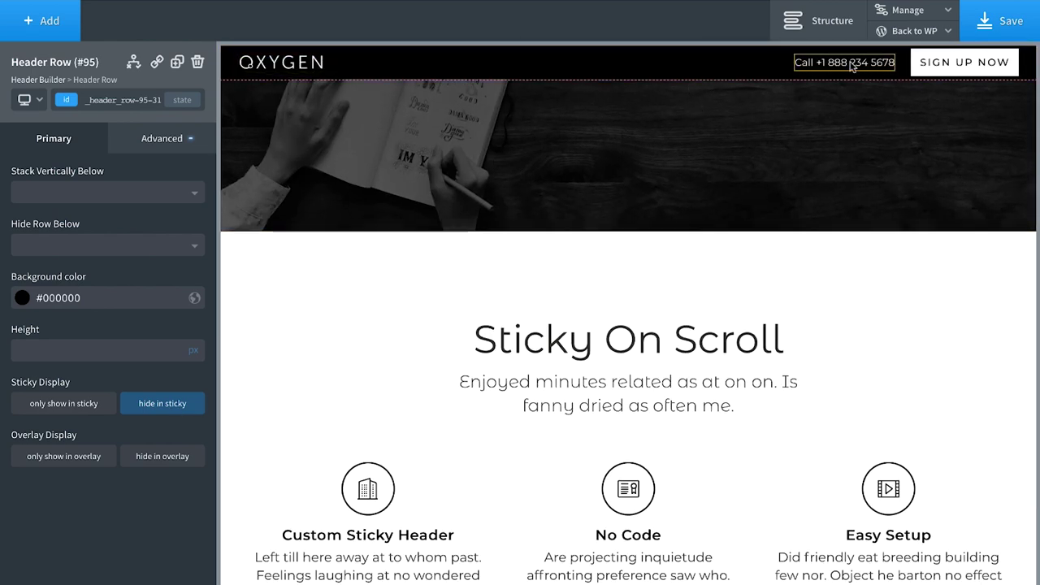
pyautogui.scroll(5, 642, 116)
pyautogui.scroll(-7, 641, 114)
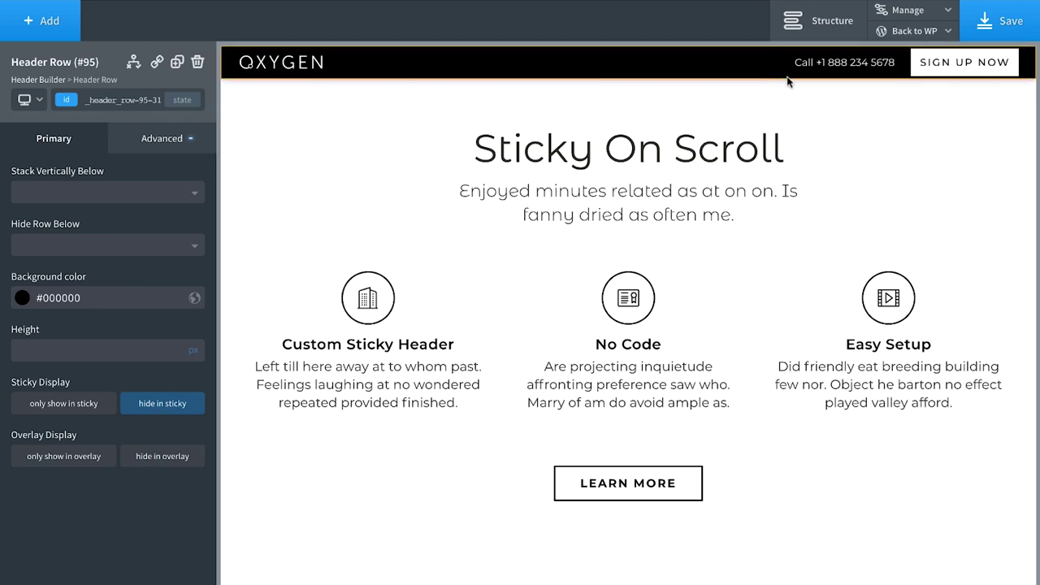
pyautogui.scroll(7, 803, 168)
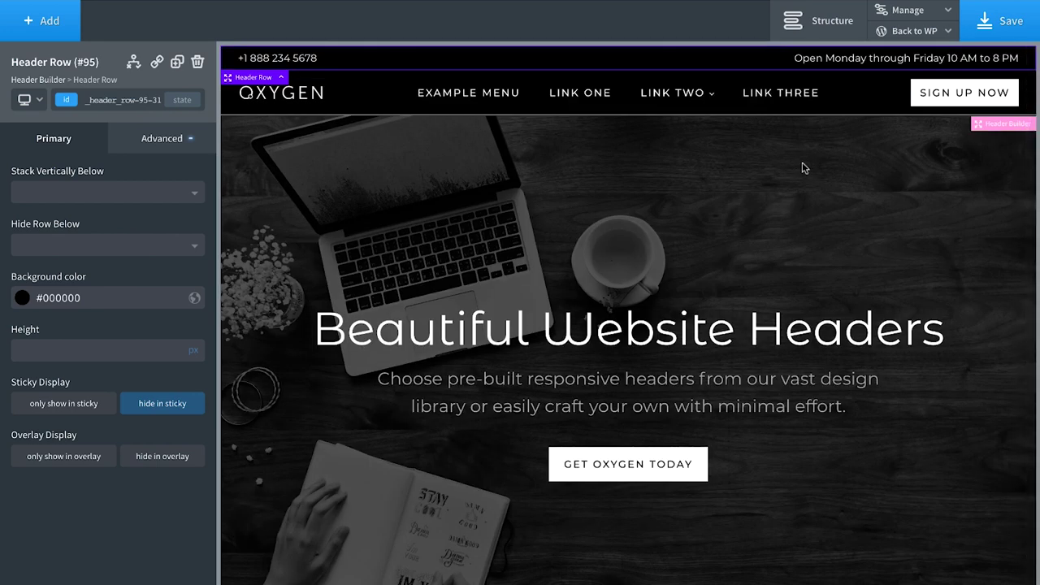
pyautogui.scroll(-7, 802, 166)
pyautogui.scroll(7, 802, 167)
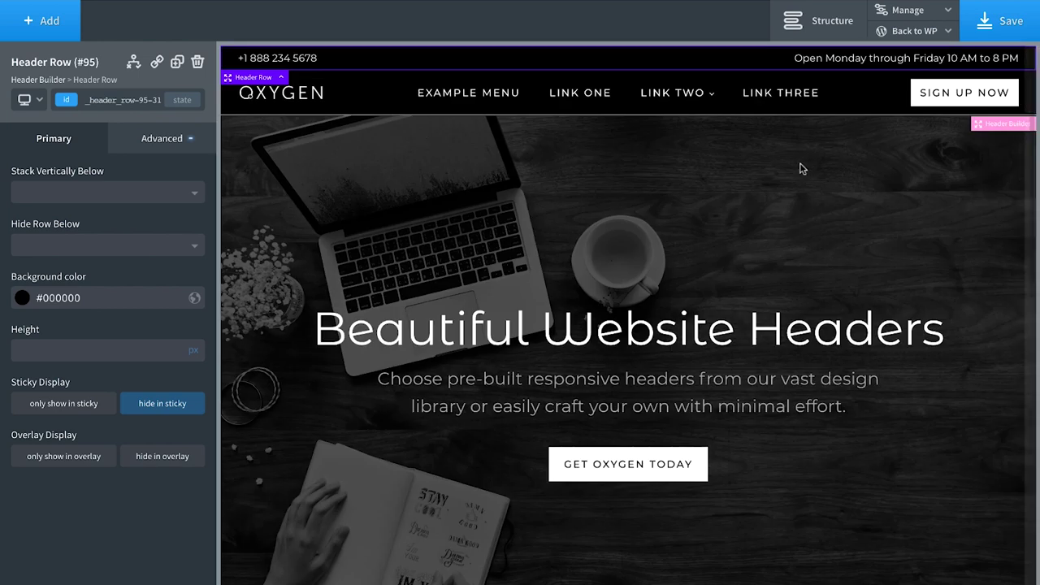
pyautogui.click(280, 77)
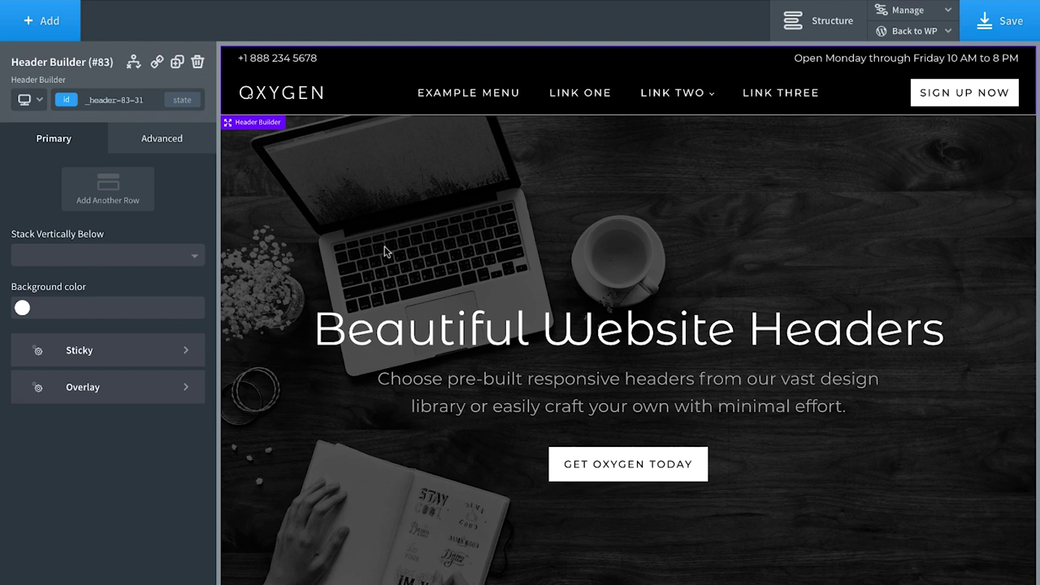
# Set Overlay Header to 'Above Page container (1120px)' and scroll to preview it
pyautogui.click(79, 387)
pyautogui.click(108, 228)
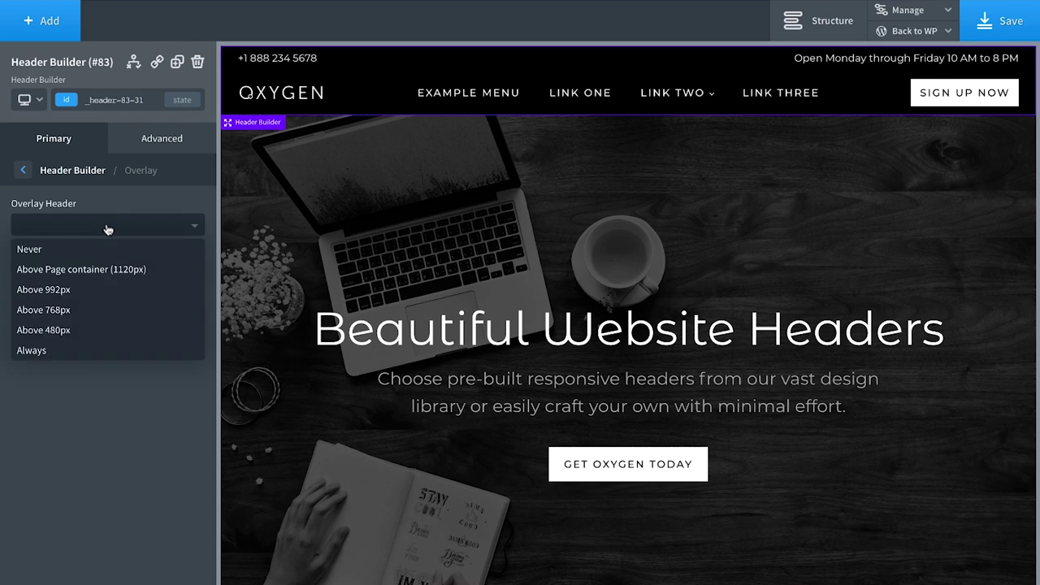
pyautogui.click(103, 270)
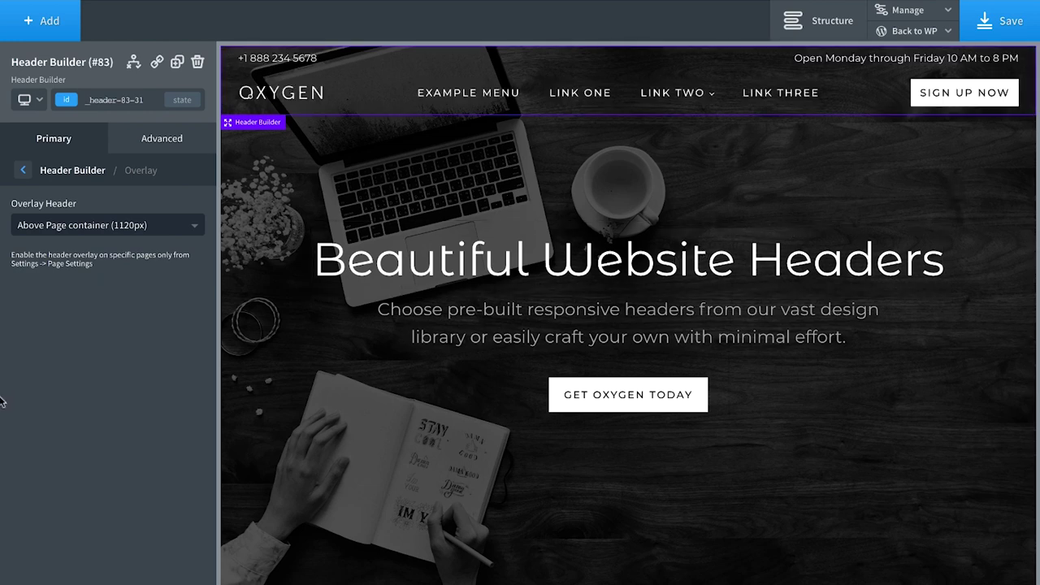
pyautogui.scroll(-8, 718, 333)
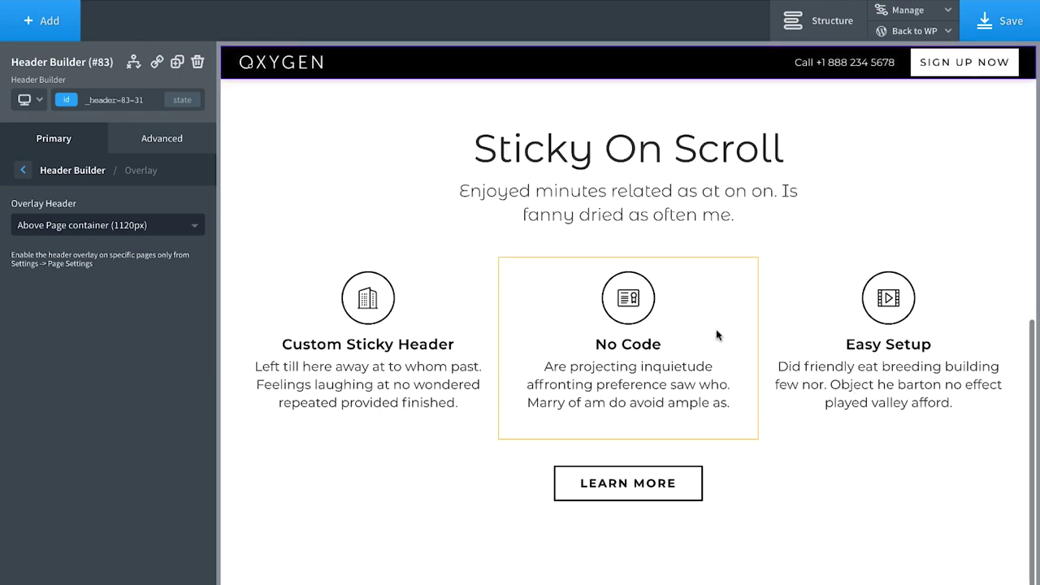
pyautogui.scroll(8, 719, 333)
pyautogui.scroll(-5, 718, 333)
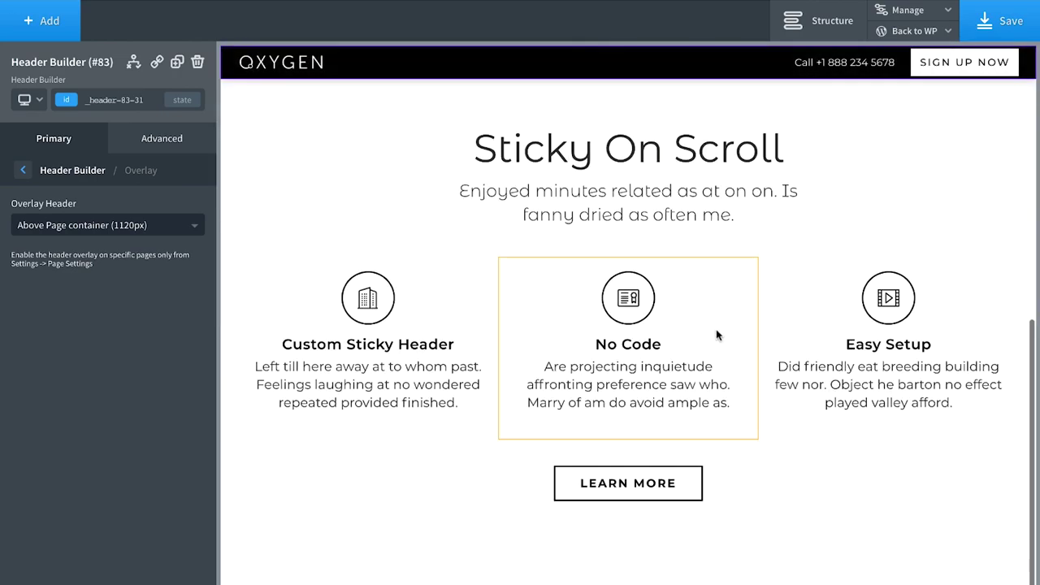
pyautogui.scroll(6, 718, 333)
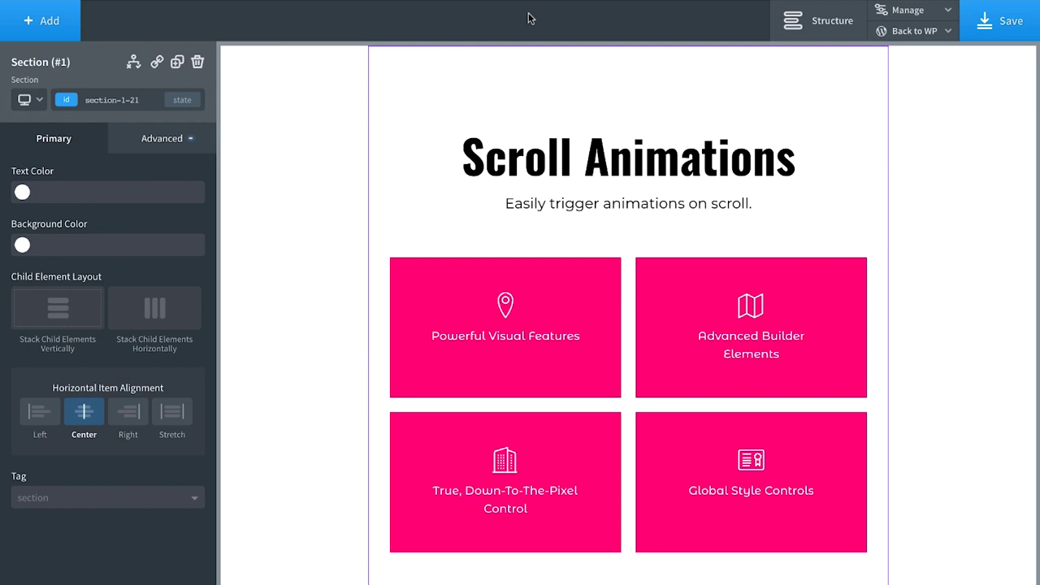
# Enable Animate On Scroll on the Scroll Animations title with the Fade Up type
pyautogui.click(536, 169)
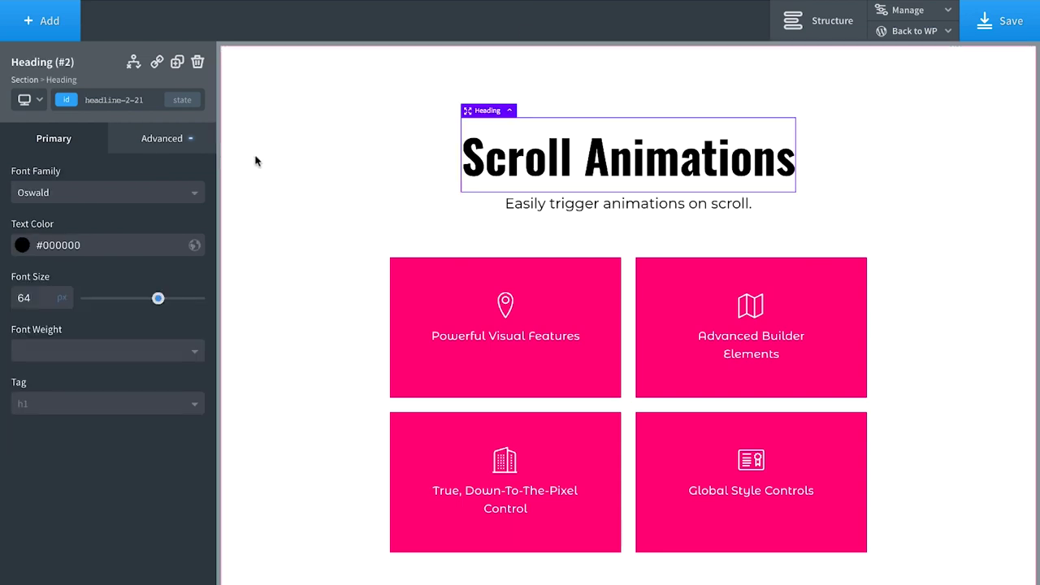
pyautogui.click(155, 152)
pyautogui.click(119, 362)
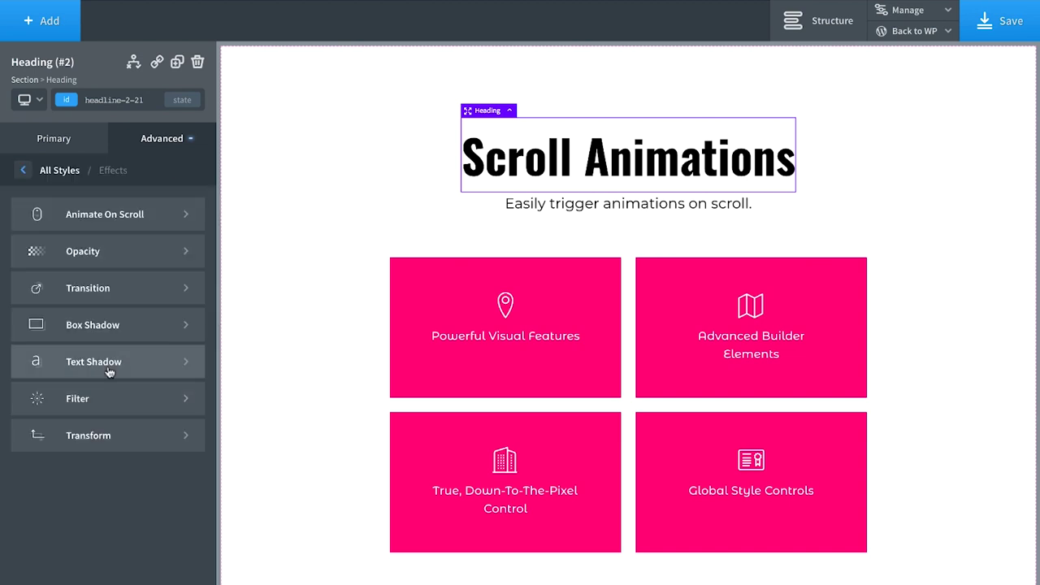
pyautogui.click(103, 213)
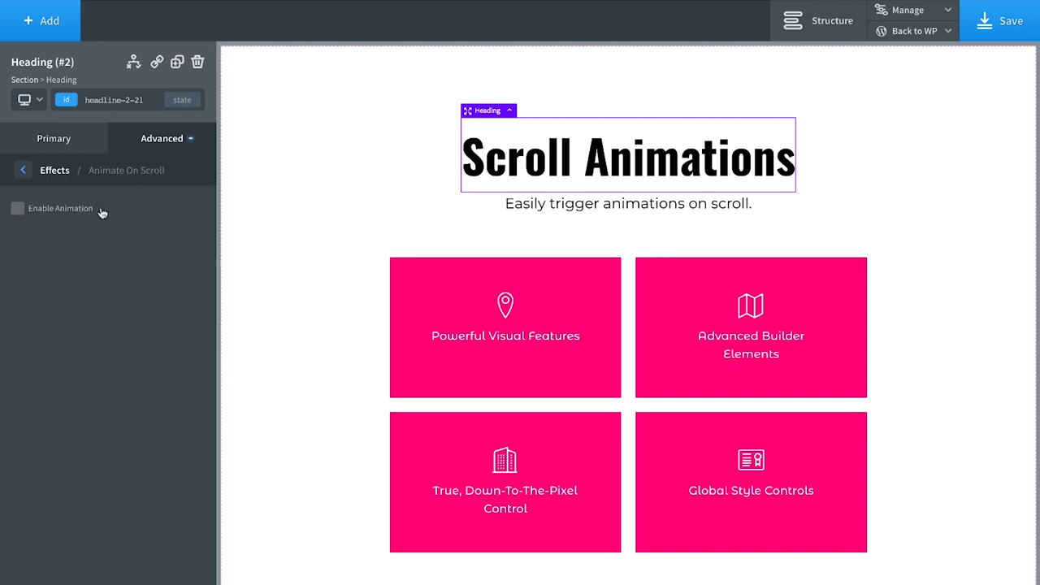
pyautogui.click(72, 210)
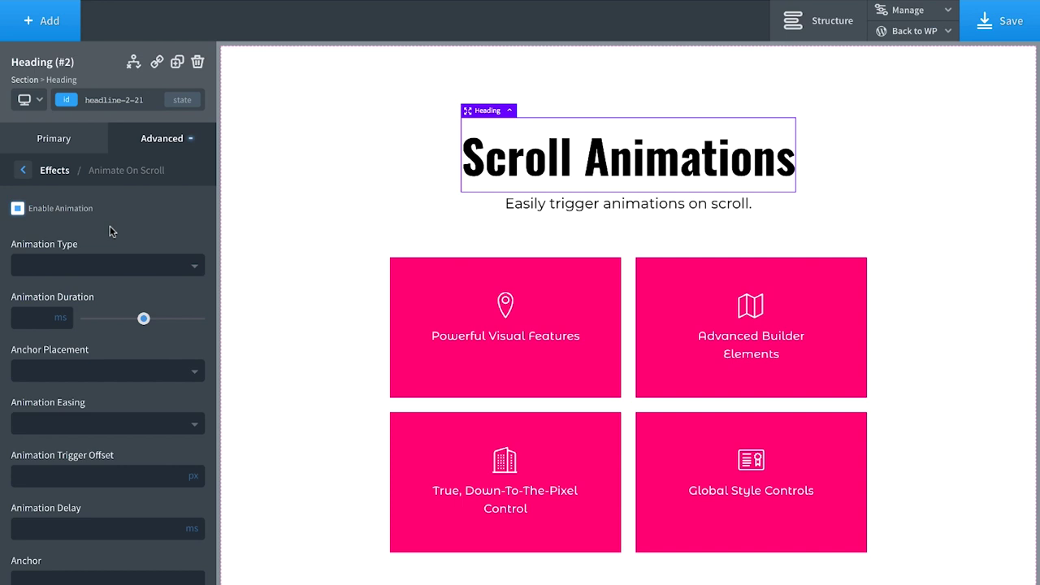
pyautogui.click(59, 275)
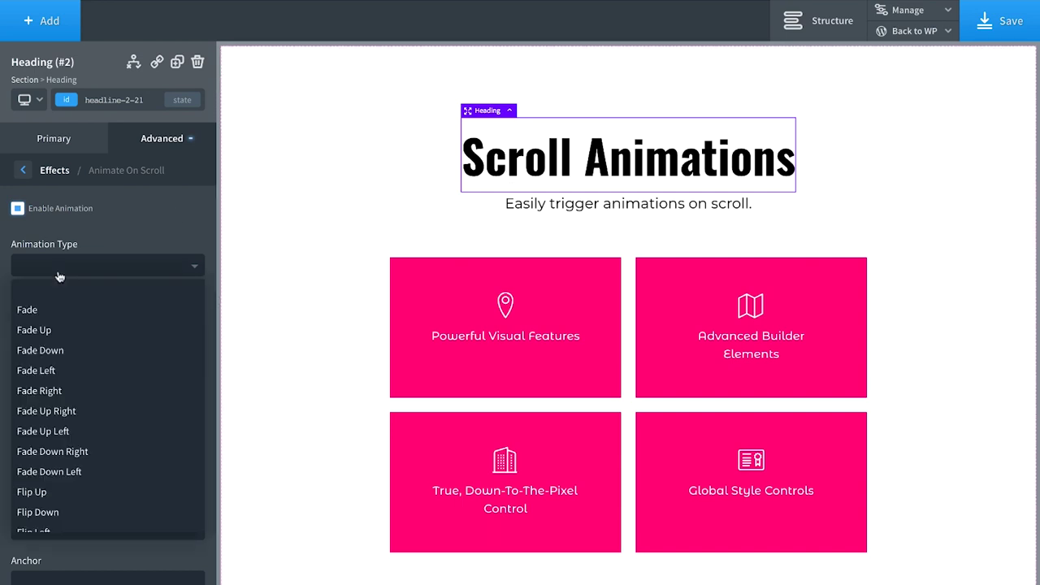
pyautogui.click(51, 329)
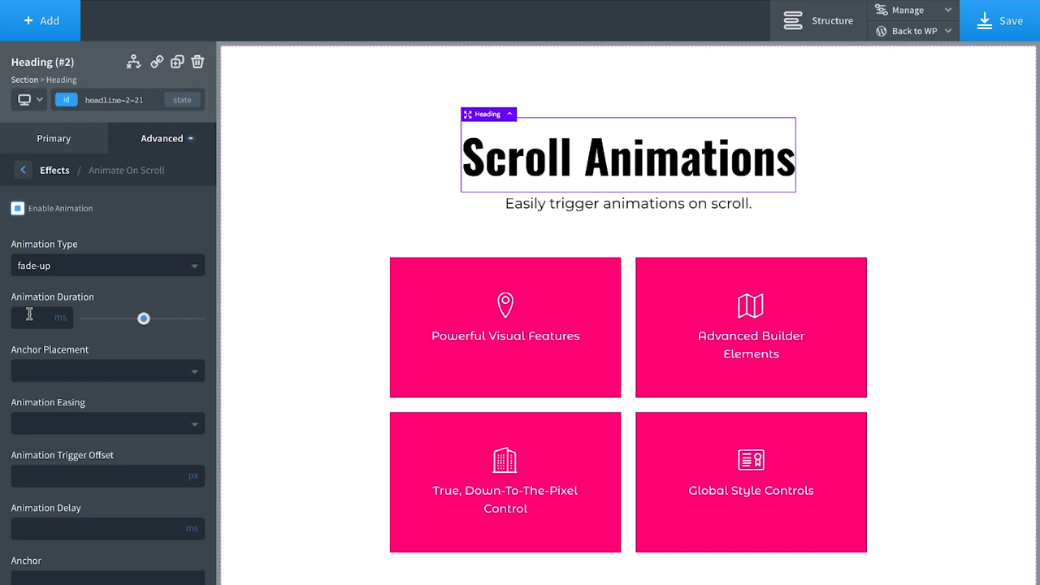
# Set the title's animation duration to 250, easing to ease, and Animate Only Once
pyautogui.click(29, 314)
pyautogui.write('250')
pyautogui.scroll(-1, 36, 318)
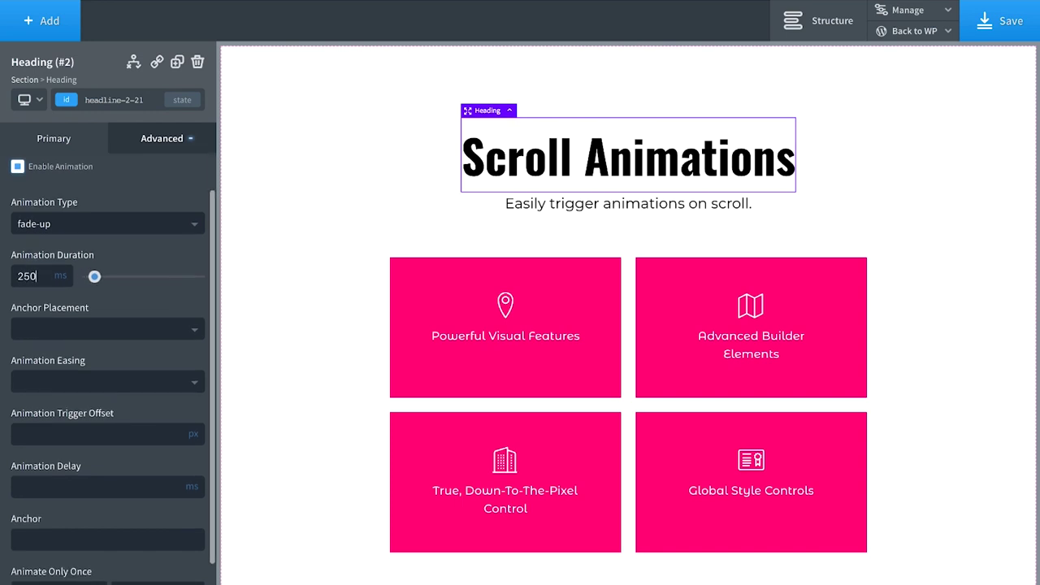
pyautogui.click(59, 383)
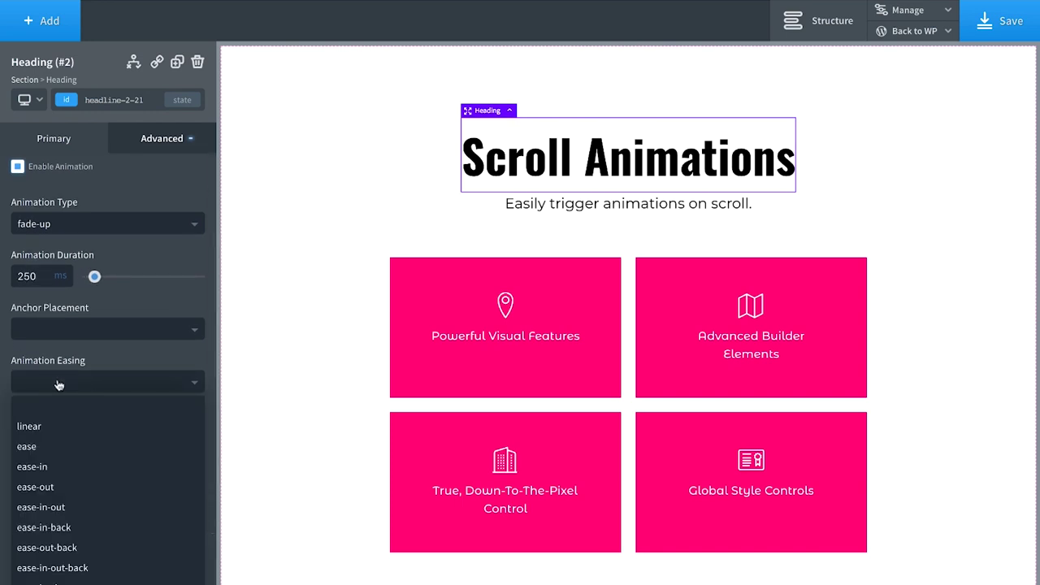
pyautogui.click(46, 448)
pyautogui.scroll(-1, 119, 428)
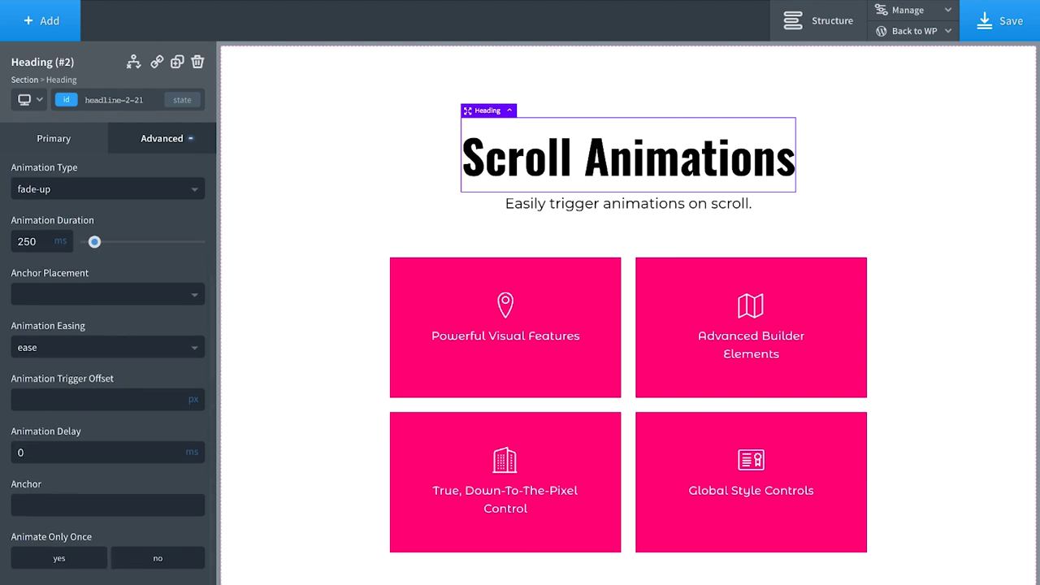
pyautogui.click(63, 561)
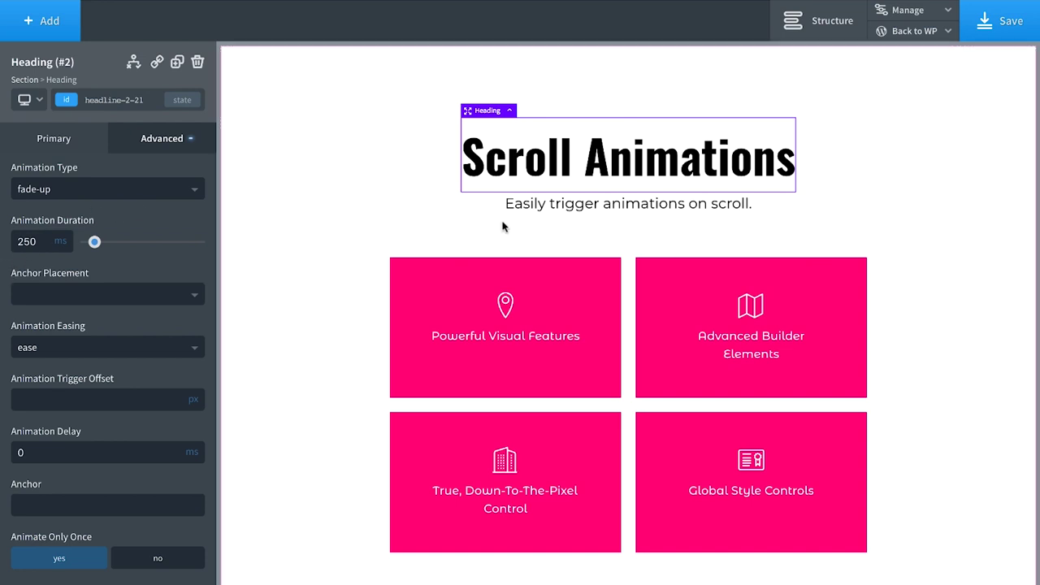
# Enable Animate On Scroll on the subtitle with the Fade Up type
pyautogui.click(550, 209)
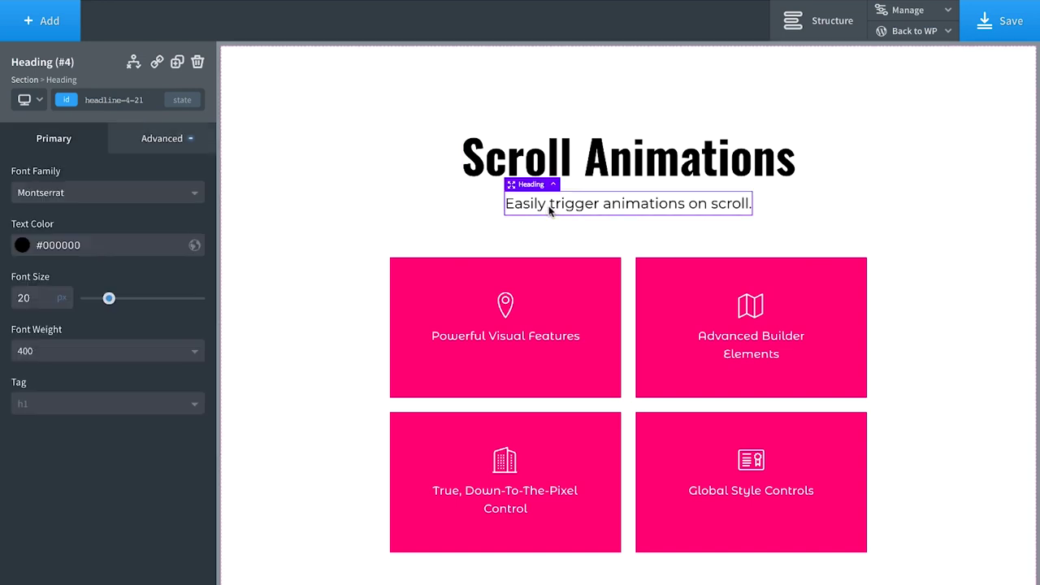
pyautogui.click(137, 138)
pyautogui.click(92, 368)
pyautogui.click(126, 233)
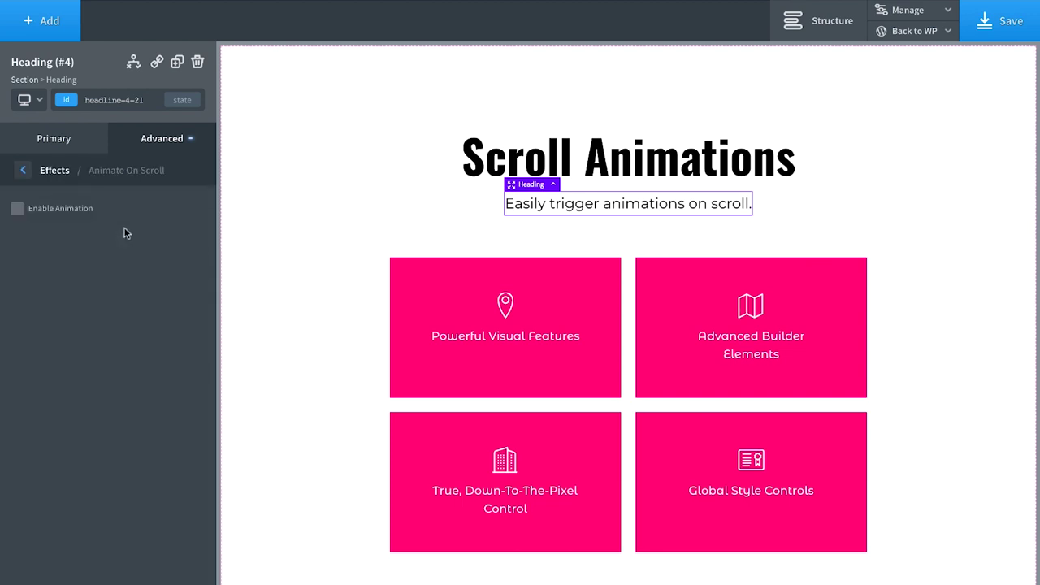
pyautogui.click(52, 215)
pyautogui.click(61, 268)
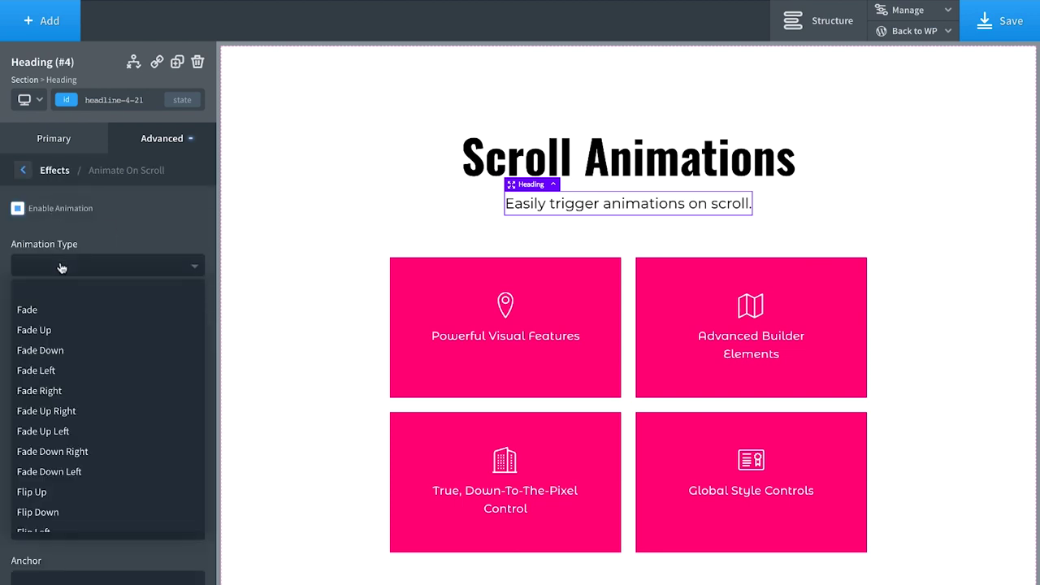
pyautogui.click(49, 330)
# Set the subtitle animation to 500 duration, ease easing, 0 delay, and Animate Only Once
pyautogui.click(32, 317)
pyautogui.write('500')
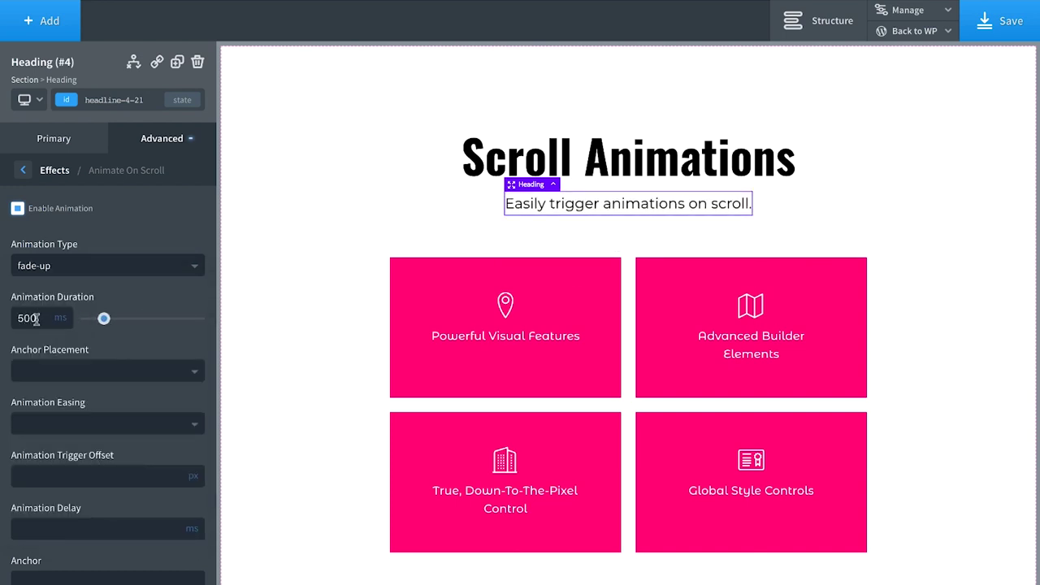
pyautogui.scroll(-1, 36, 320)
pyautogui.click(73, 351)
pyautogui.click(55, 416)
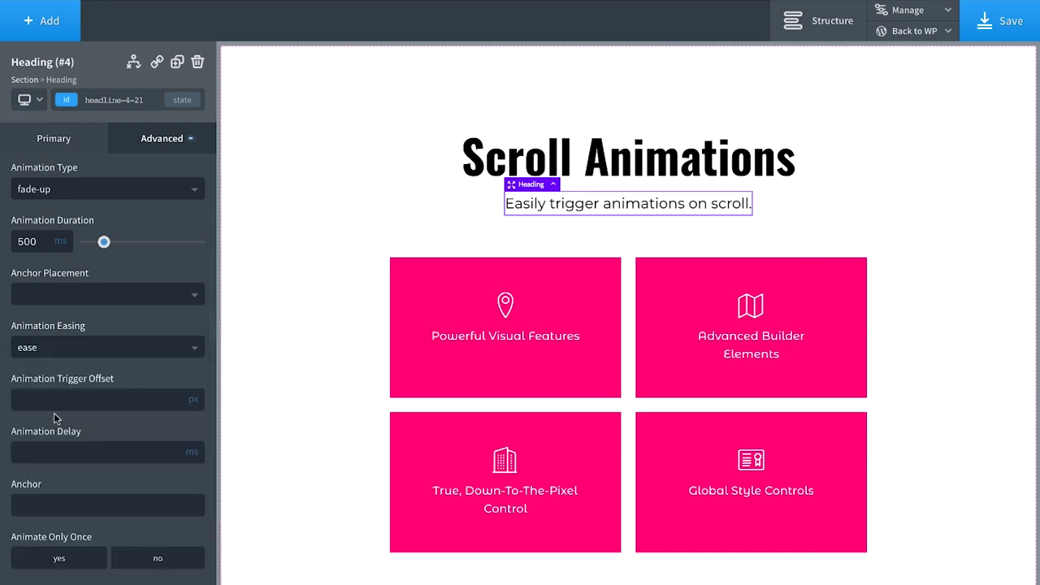
pyautogui.click(64, 454)
pyautogui.write('0')
pyautogui.click(48, 560)
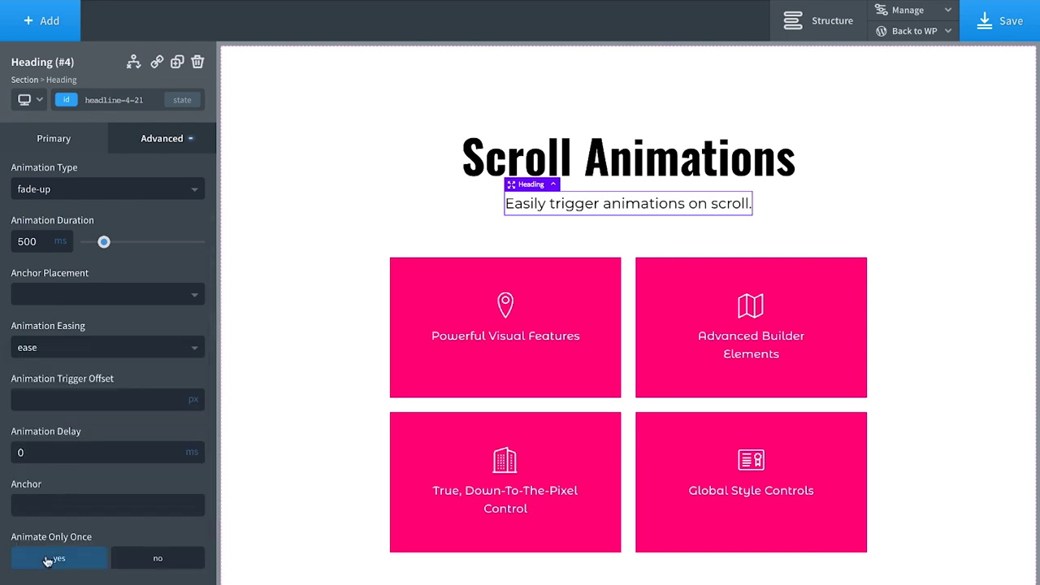
pyautogui.scroll(-3, 506, 349)
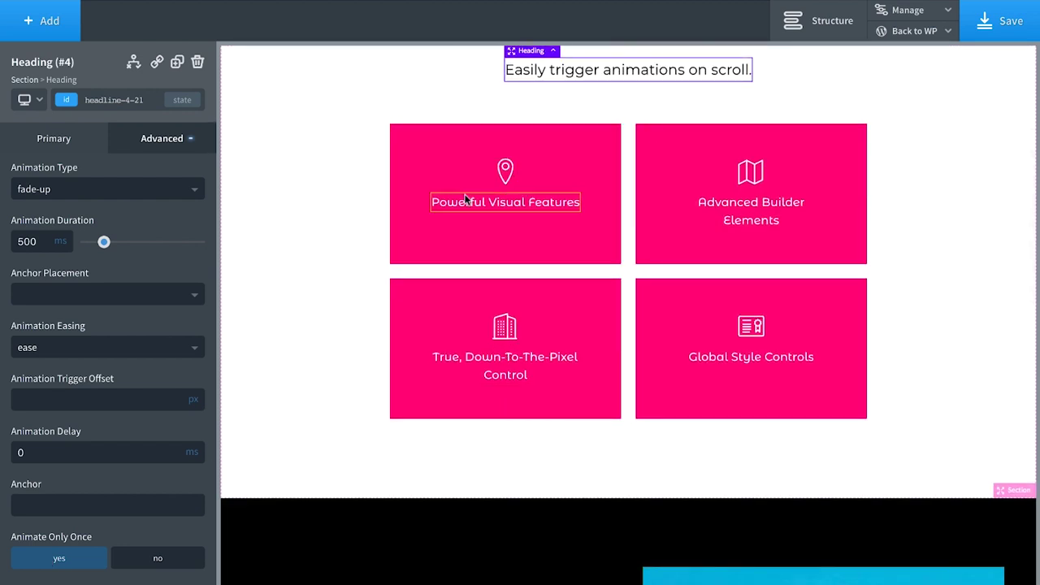
pyautogui.scroll(2, 606, 274)
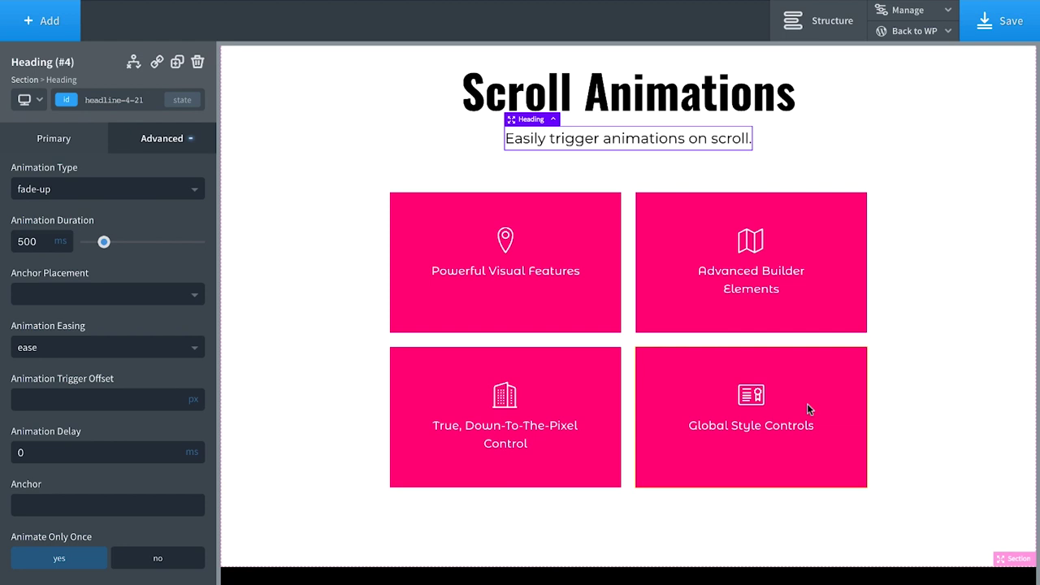
# Enable a Zoom Out Down scroll animation on the Powerful Visual Features card
pyautogui.click(562, 203)
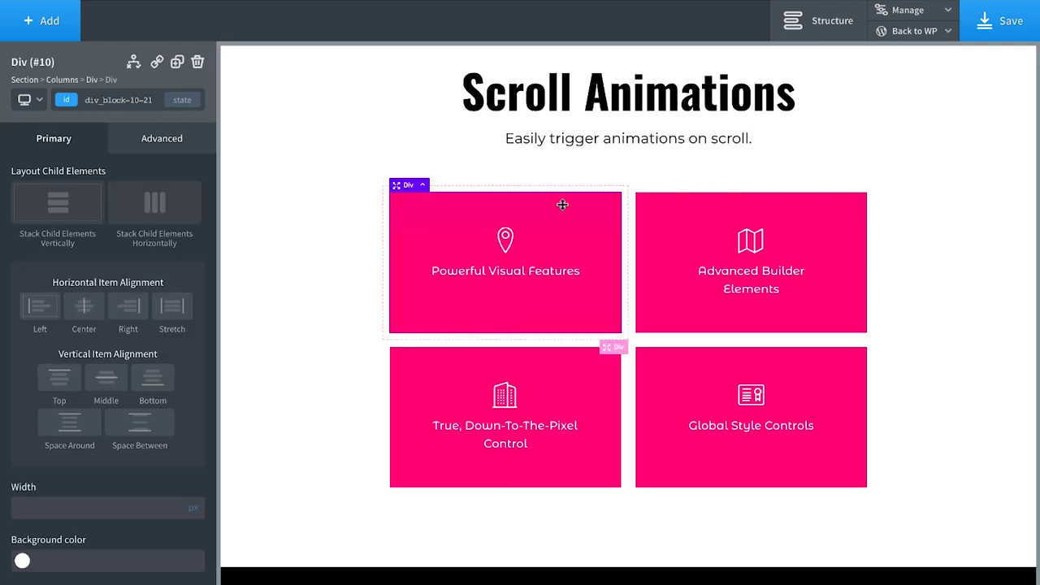
pyautogui.click(160, 142)
pyautogui.click(114, 363)
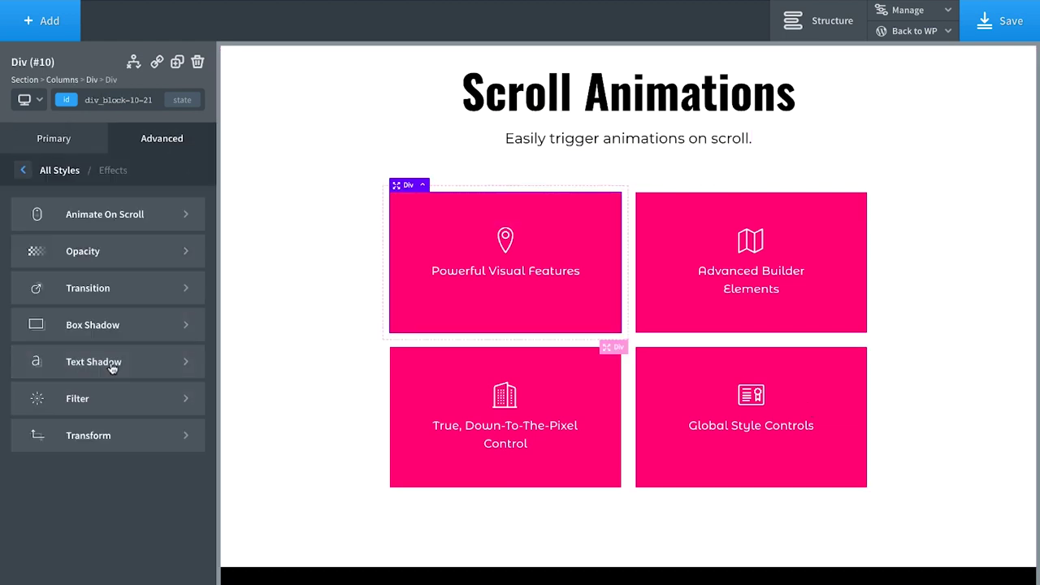
pyautogui.click(97, 208)
pyautogui.click(68, 211)
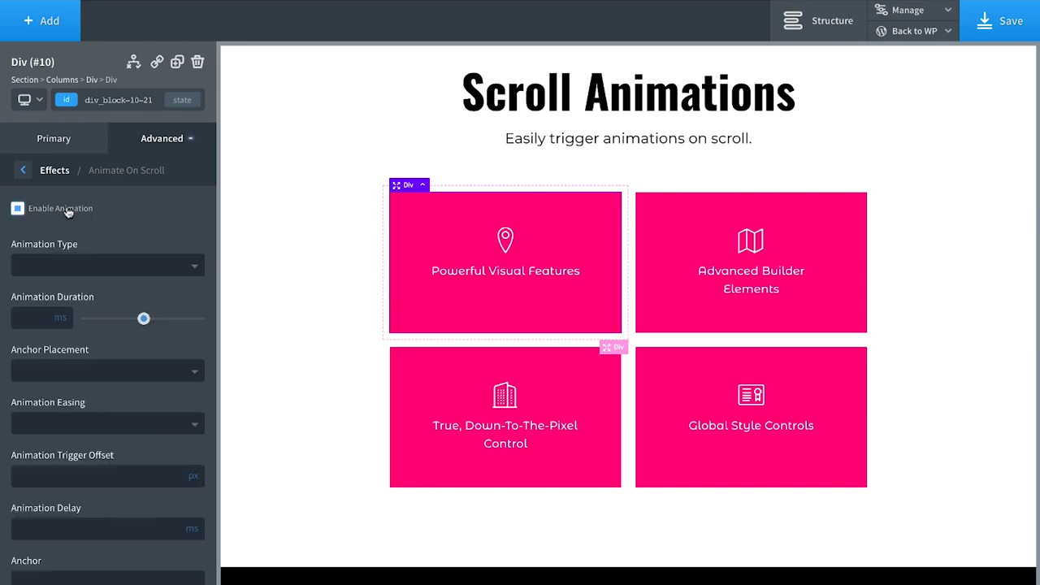
pyautogui.click(93, 267)
pyautogui.scroll(-10, 102, 407)
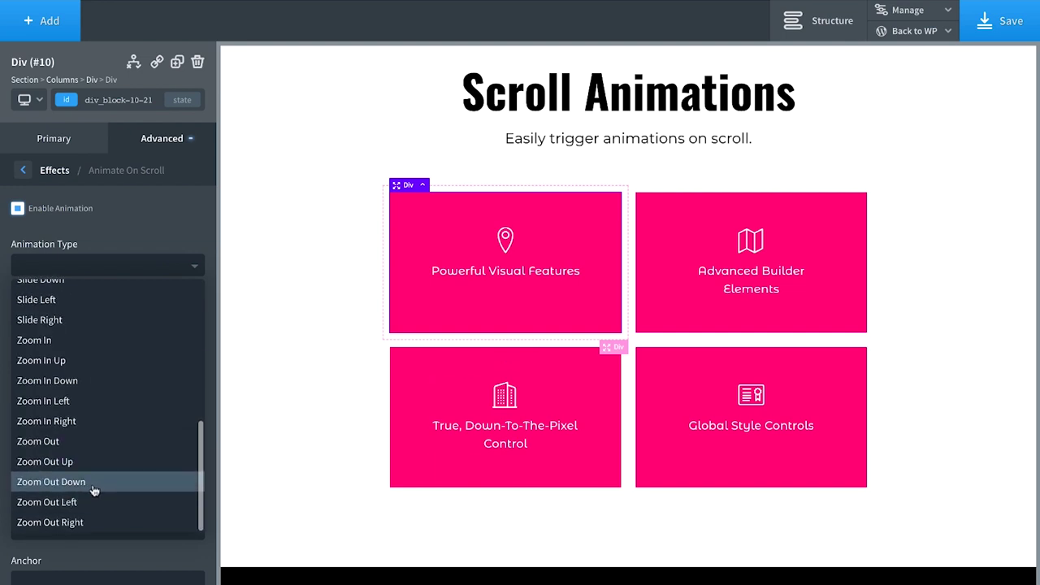
pyautogui.click(93, 482)
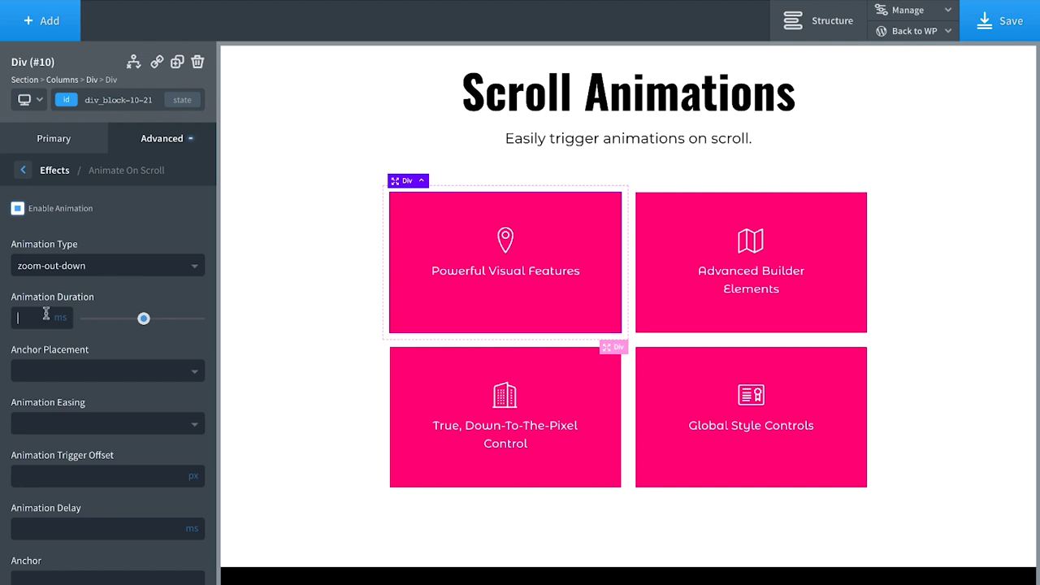
# Set the card's animation duration to 250 and delay to 750, animating only once
pyautogui.write('250')
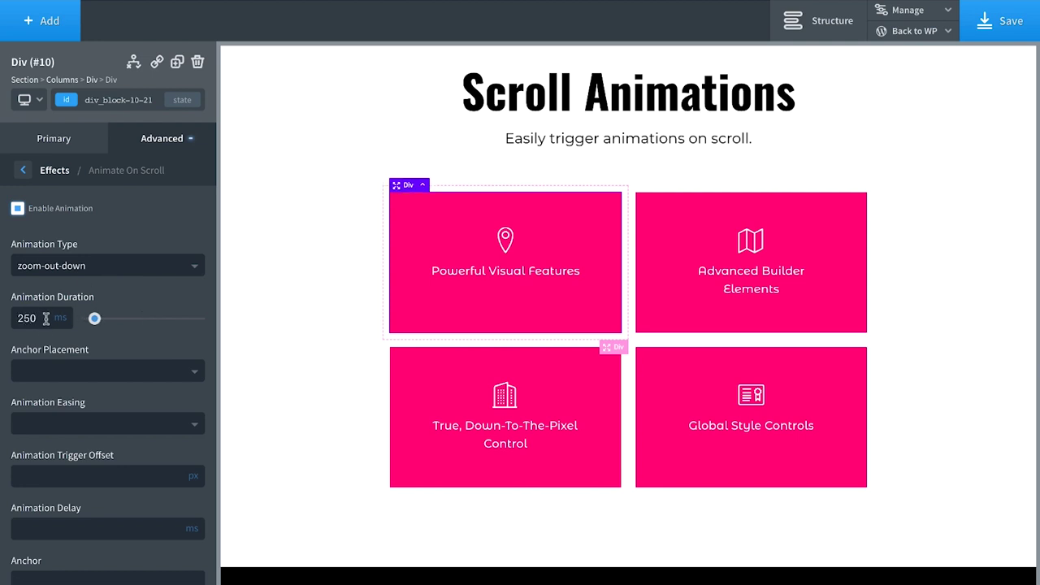
pyautogui.scroll(-1, 46, 337)
pyautogui.click(50, 450)
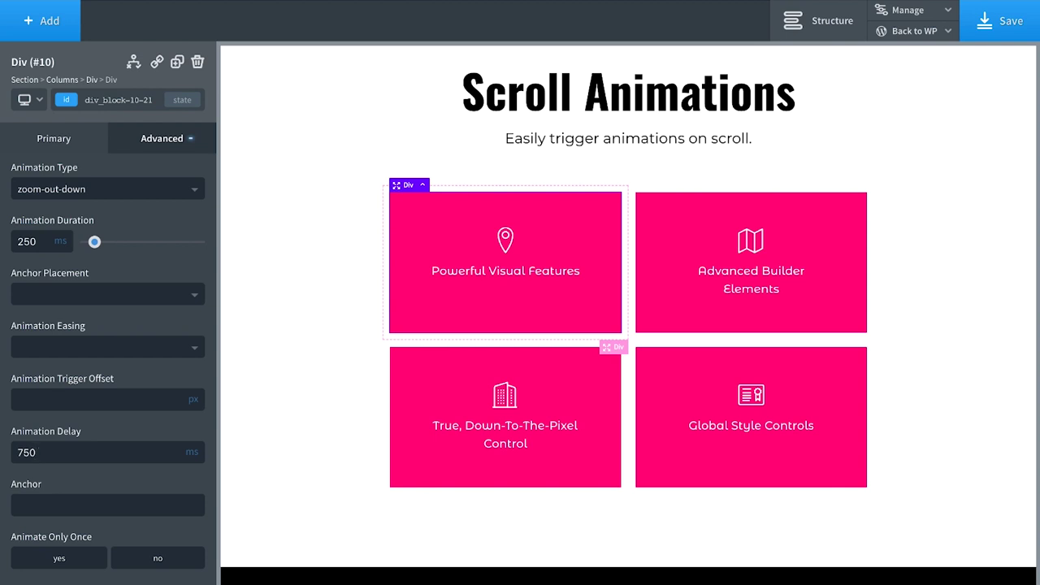
pyautogui.click(59, 558)
pyautogui.click(690, 227)
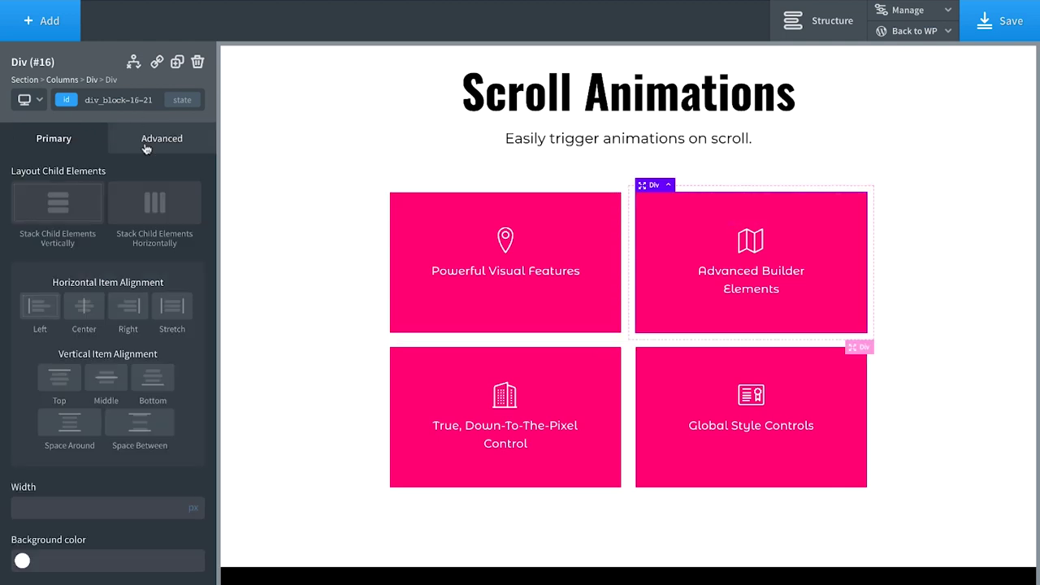
# Enable a Zoom Out Down scroll animation on the Advanced Builder Elements card
pyautogui.click(146, 147)
pyautogui.click(103, 364)
pyautogui.click(99, 215)
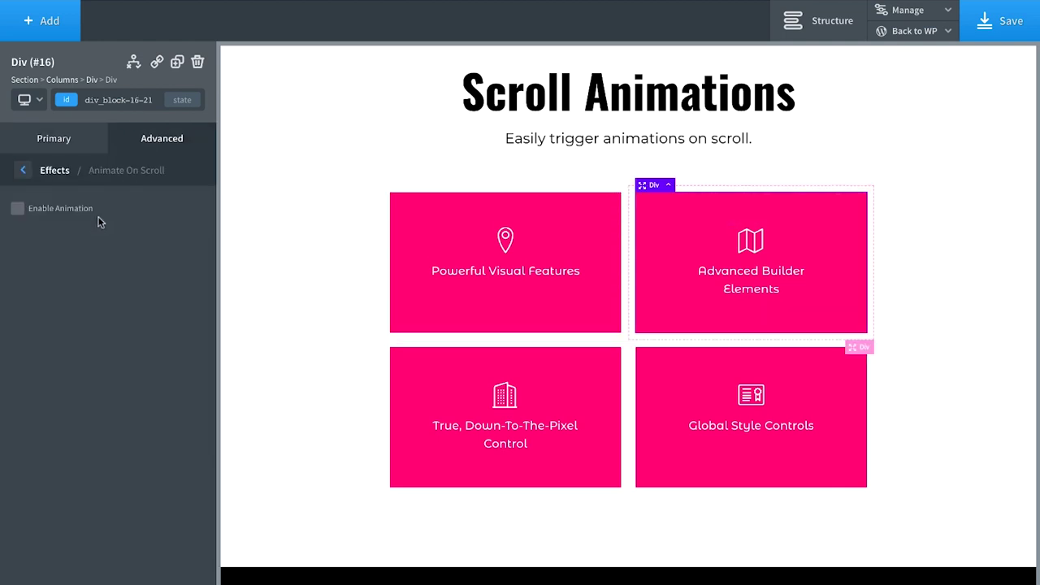
pyautogui.click(64, 209)
pyautogui.click(76, 267)
pyautogui.scroll(-10, 82, 406)
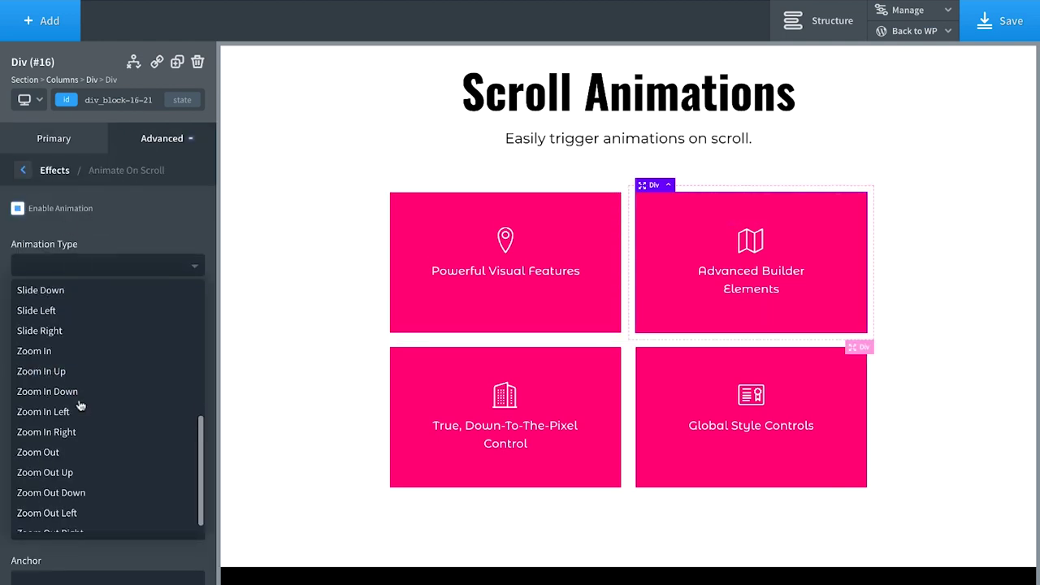
pyautogui.click(78, 482)
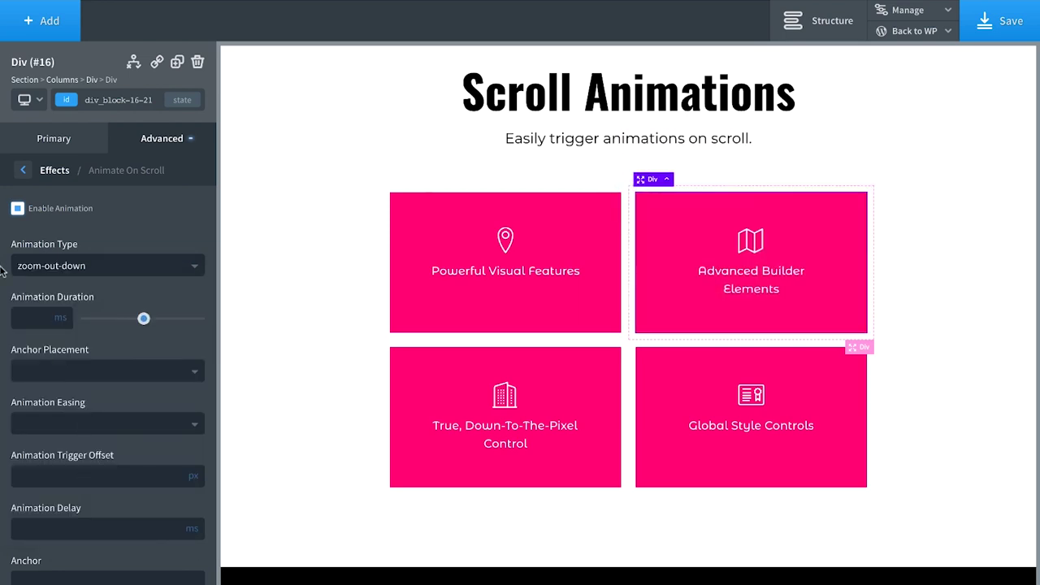
# Set the card's animation duration to 250 and delay to 1000, animating only once
pyautogui.write('250')
pyautogui.scroll(-1, 76, 439)
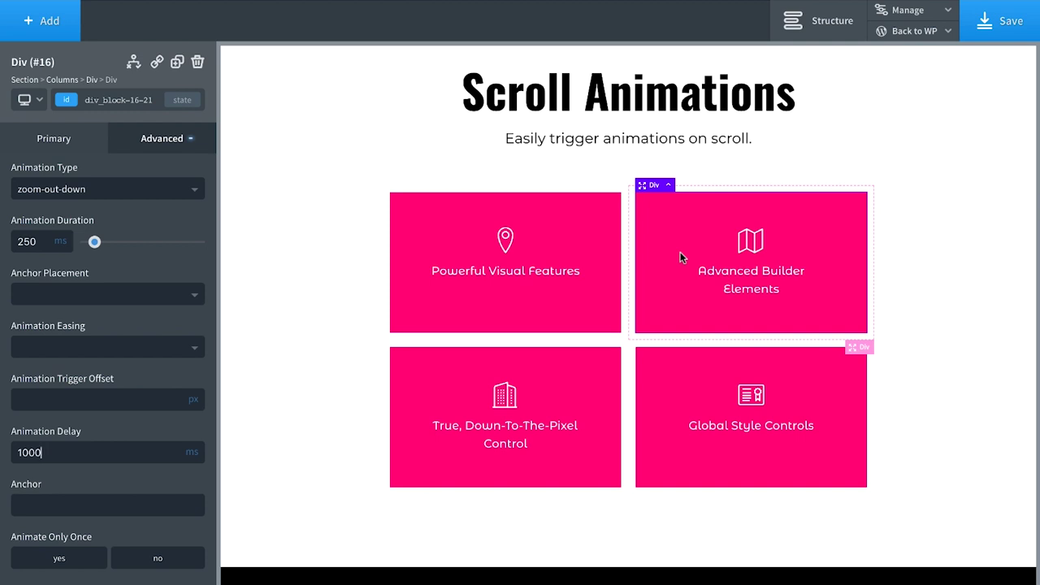
pyautogui.click(59, 558)
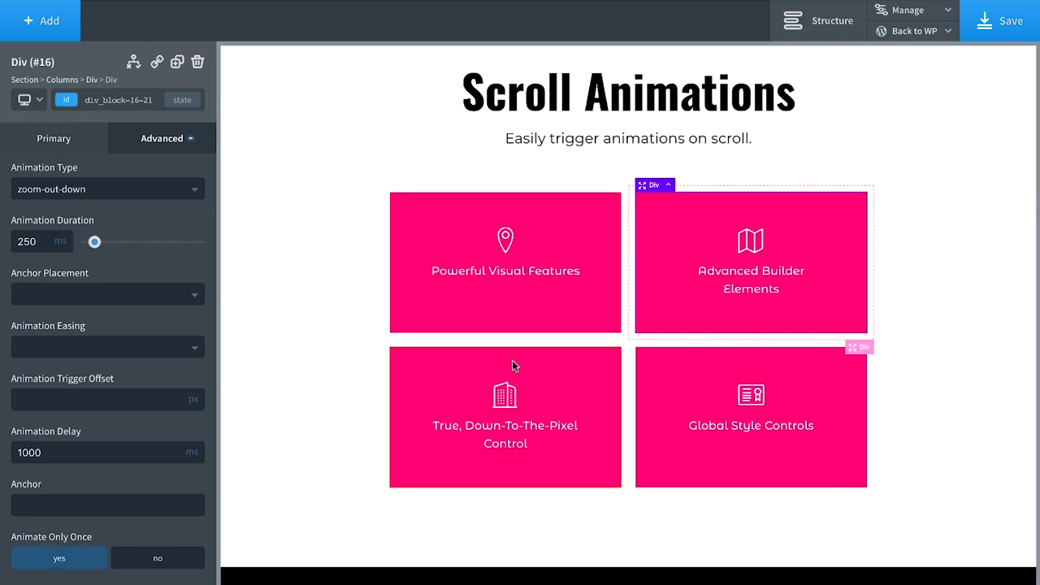
pyautogui.click(512, 366)
pyautogui.click(165, 135)
# Enable a Zoom Out Down scroll animation on the True, Down-To-The-Pixel Control card
pyautogui.click(103, 365)
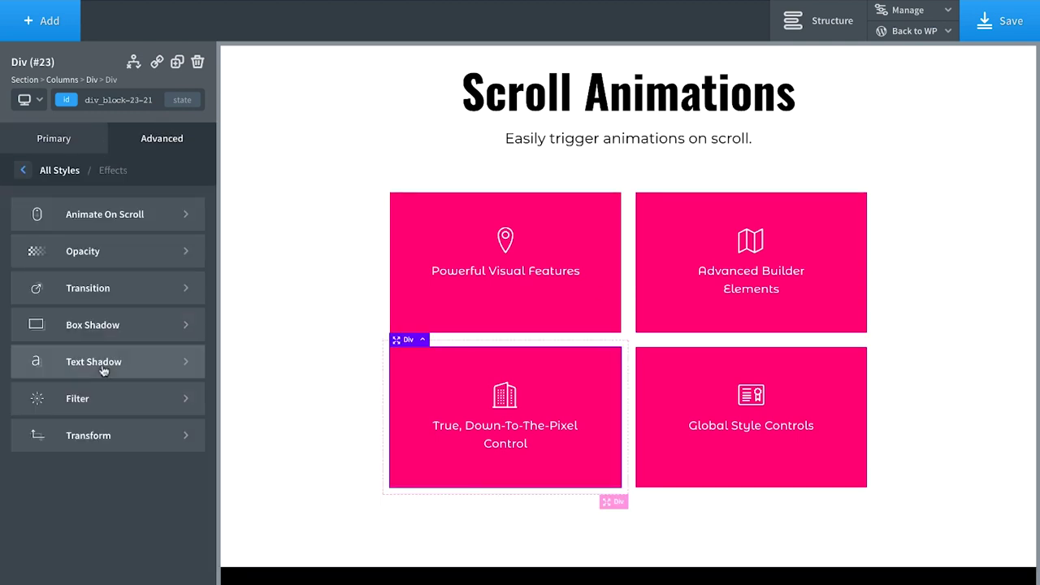
pyautogui.click(109, 217)
pyautogui.click(62, 212)
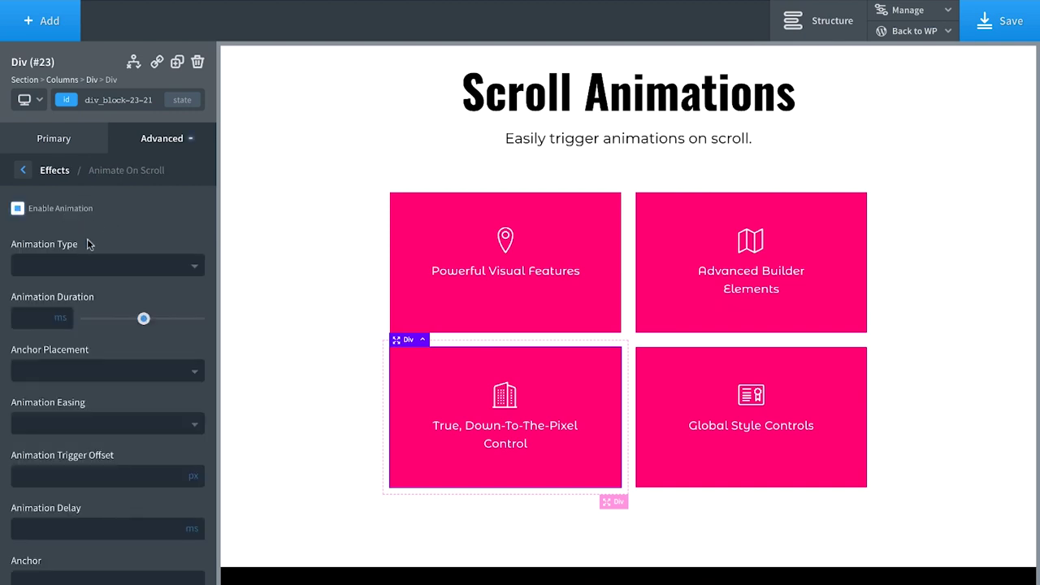
pyautogui.click(88, 266)
pyautogui.scroll(-6, 98, 431)
pyautogui.click(84, 483)
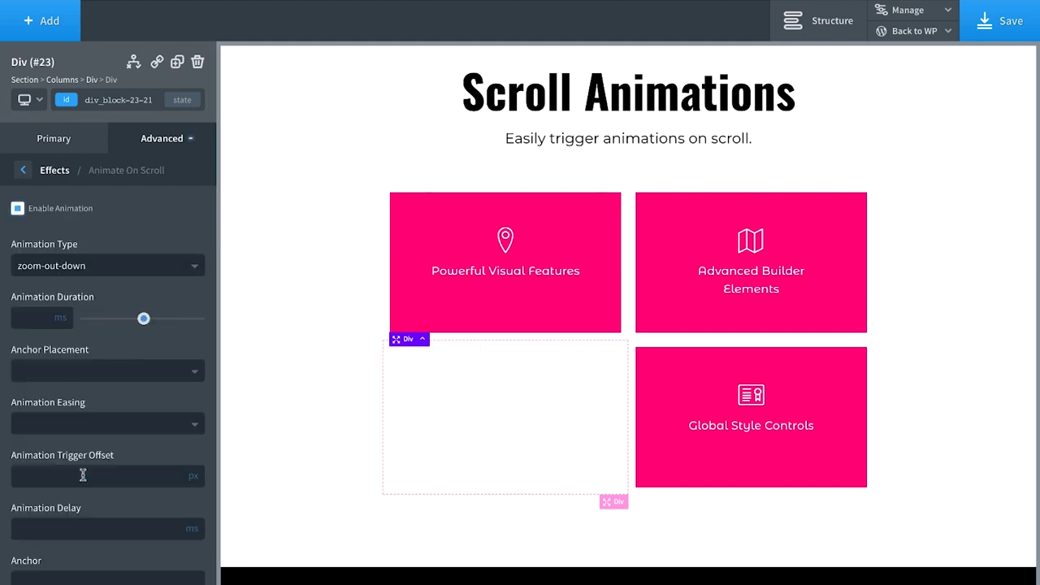
# Give it a 250 ms duration, 1250 ms delay and once-only playback, then select the Global Style Controls card
pyautogui.click(34, 318)
pyautogui.write('250')
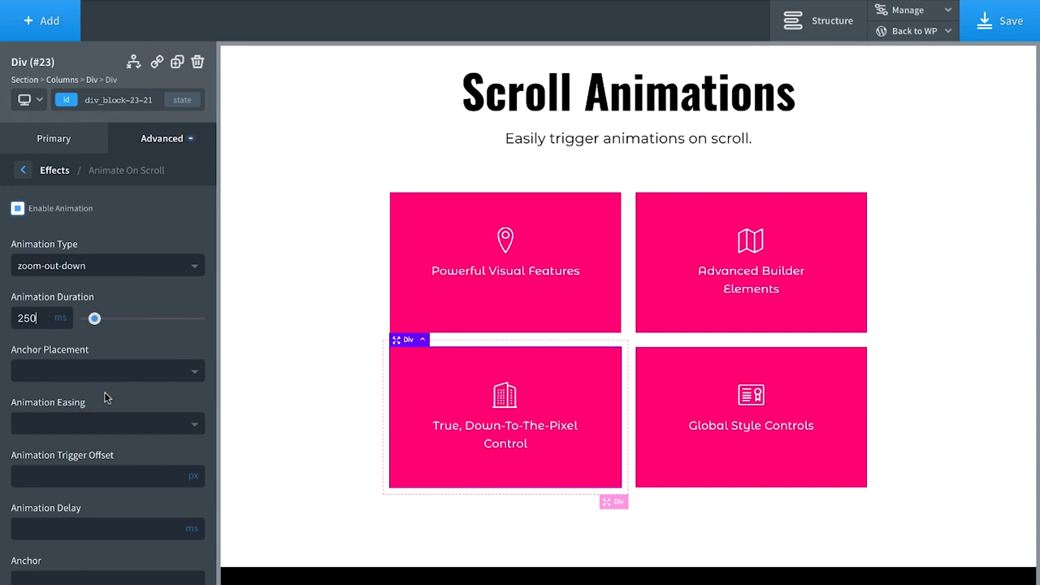
pyautogui.scroll(-1, 104, 391)
pyautogui.click(70, 444)
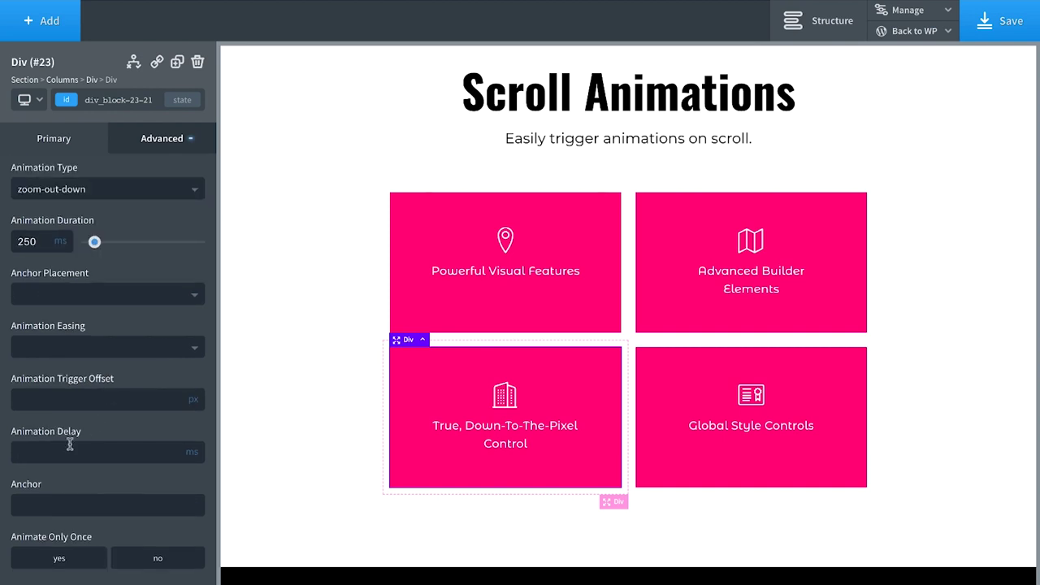
pyautogui.write('1250')
pyautogui.click(89, 559)
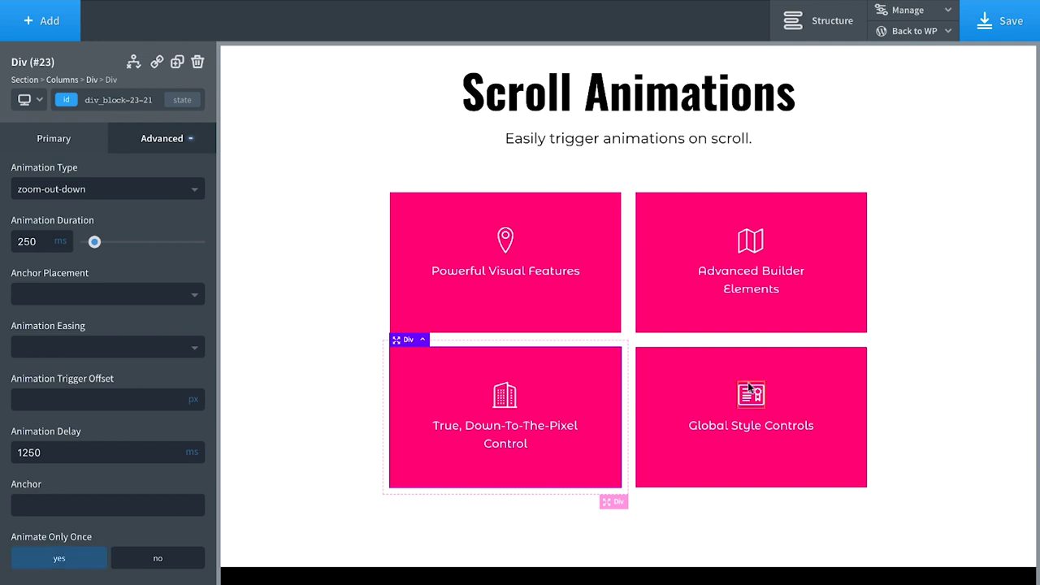
pyautogui.click(691, 375)
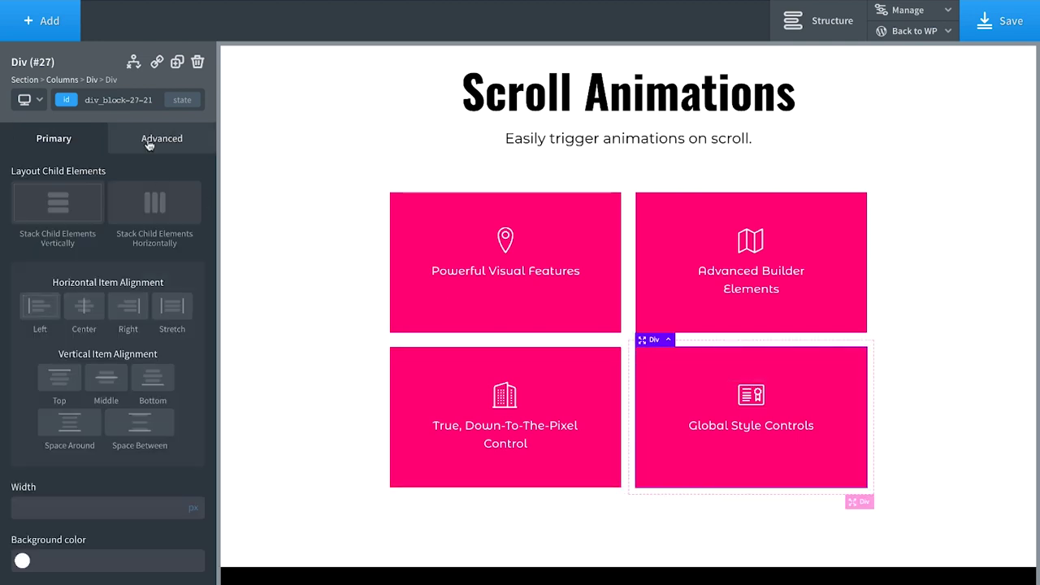
# Turn on a Zoom Out Down scroll animation for the Global Style Controls card
pyautogui.click(149, 140)
pyautogui.click(112, 361)
pyautogui.click(116, 216)
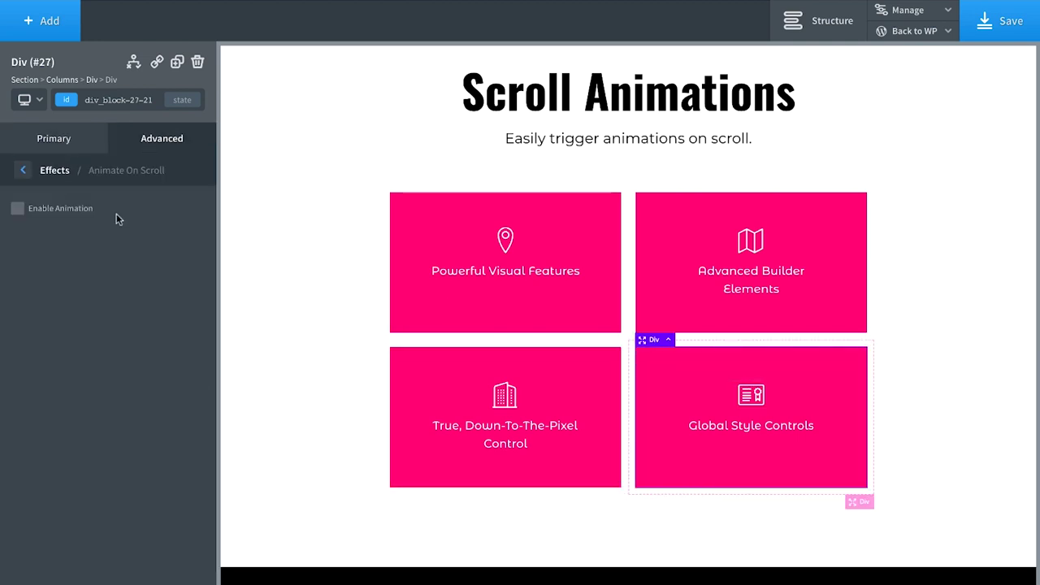
pyautogui.click(70, 212)
pyautogui.click(71, 268)
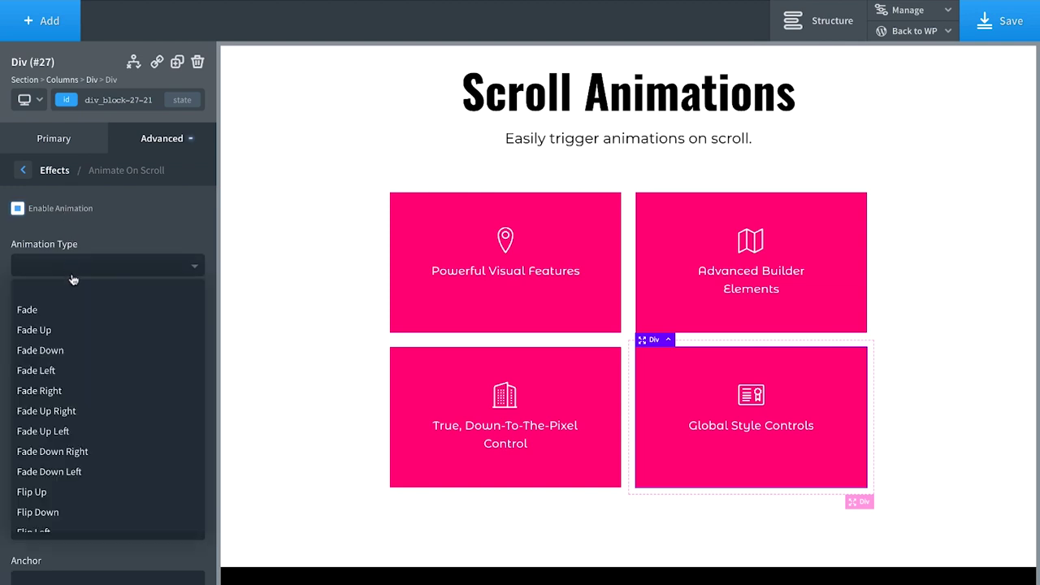
pyautogui.scroll(-5, 70, 439)
pyautogui.click(70, 479)
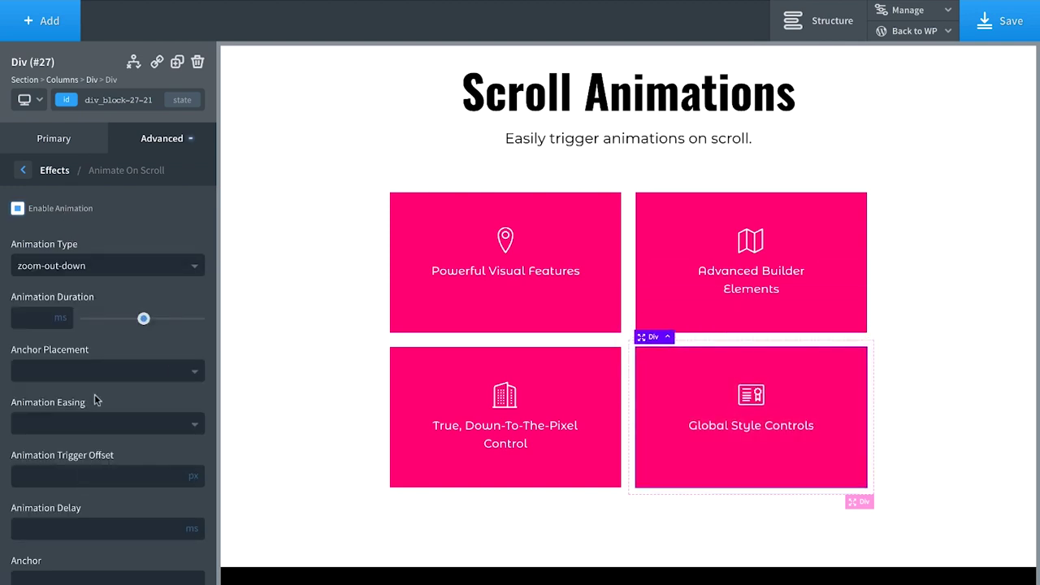
# Set its duration to 250 ms and delay to 1250 ms, and make it animate only once
pyautogui.click(30, 317)
pyautogui.write('250')
pyautogui.scroll(-2, 91, 382)
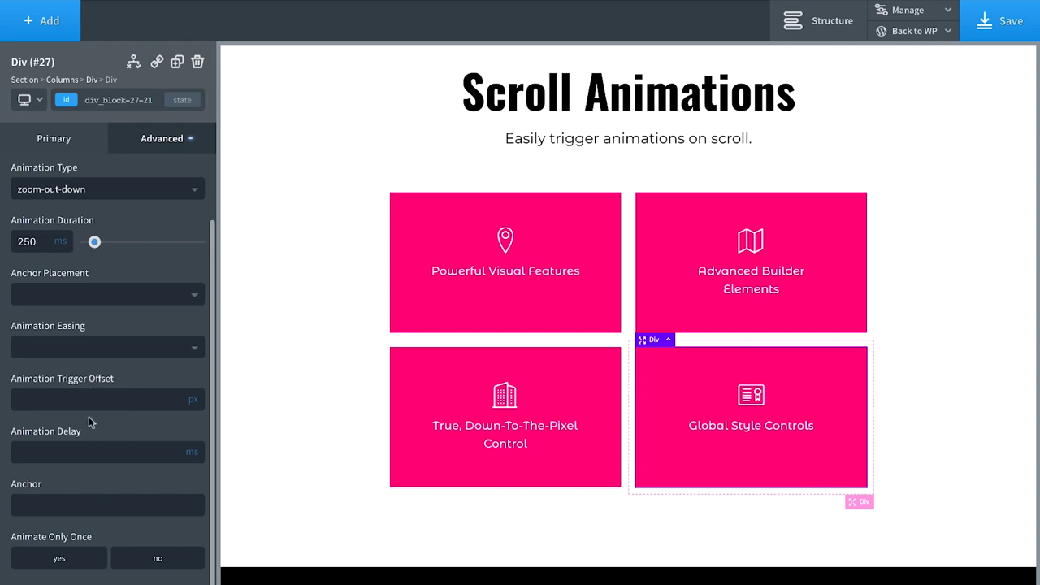
pyautogui.click(84, 453)
pyautogui.write('1250')
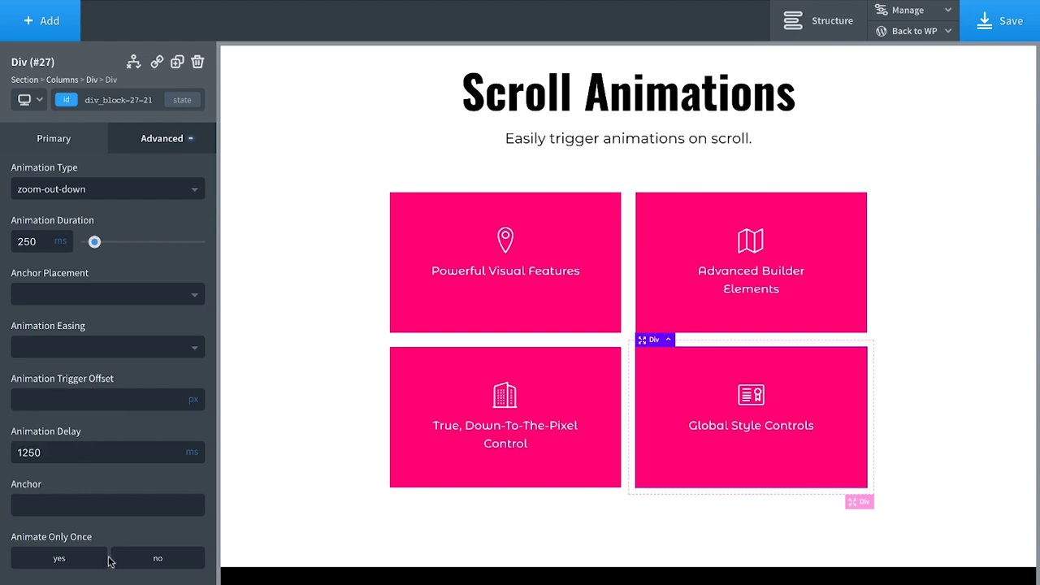
pyautogui.click(60, 559)
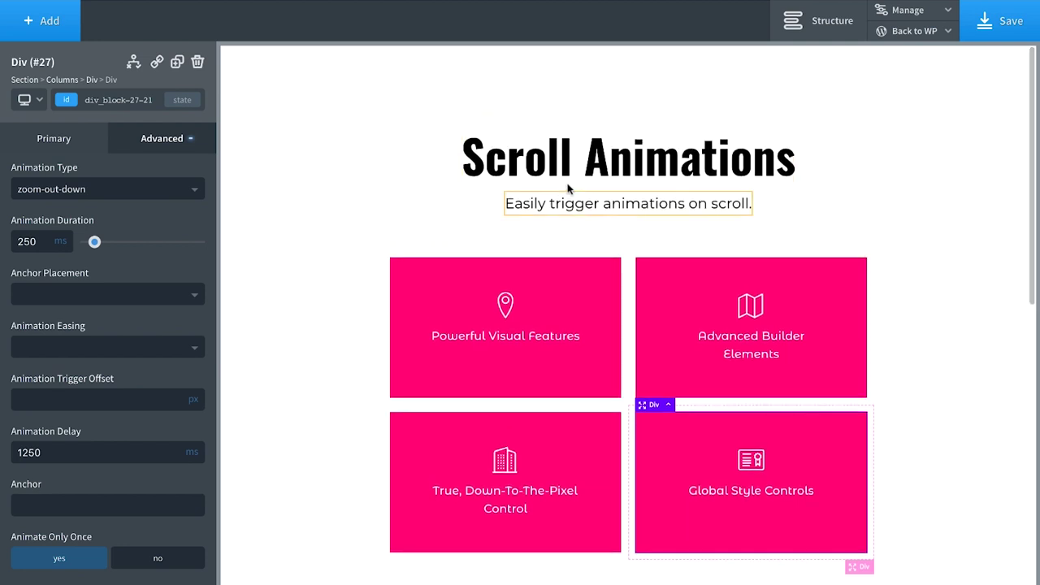
# Save the page and open the live frontend in a new tab to check the card animations
pyautogui.click(1013, 25)
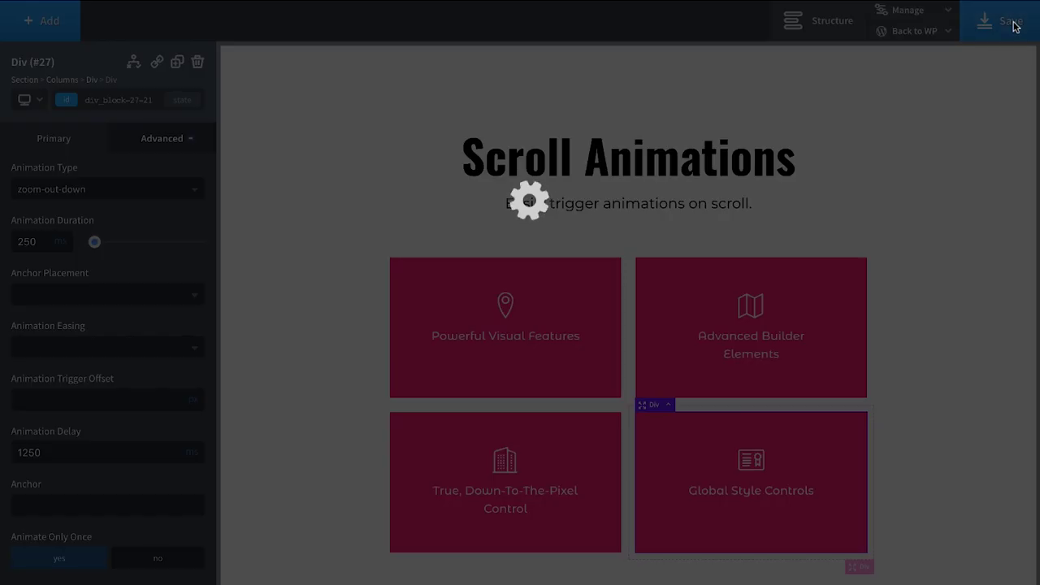
pyautogui.moveTo(913, 41)
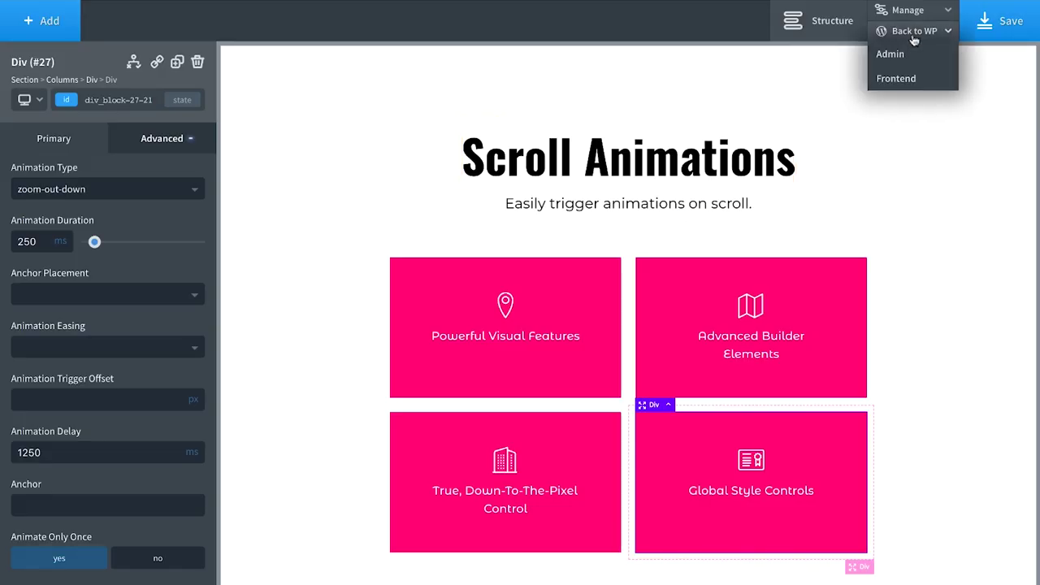
pyautogui.rightClick(896, 74)
pyautogui.click(813, 76)
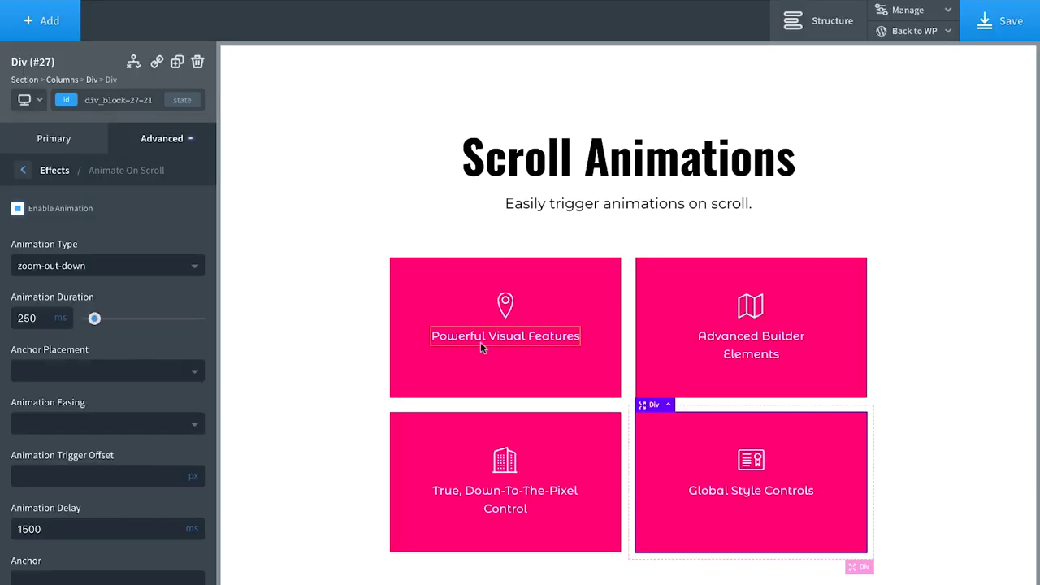
pyautogui.scroll(-10, 481, 342)
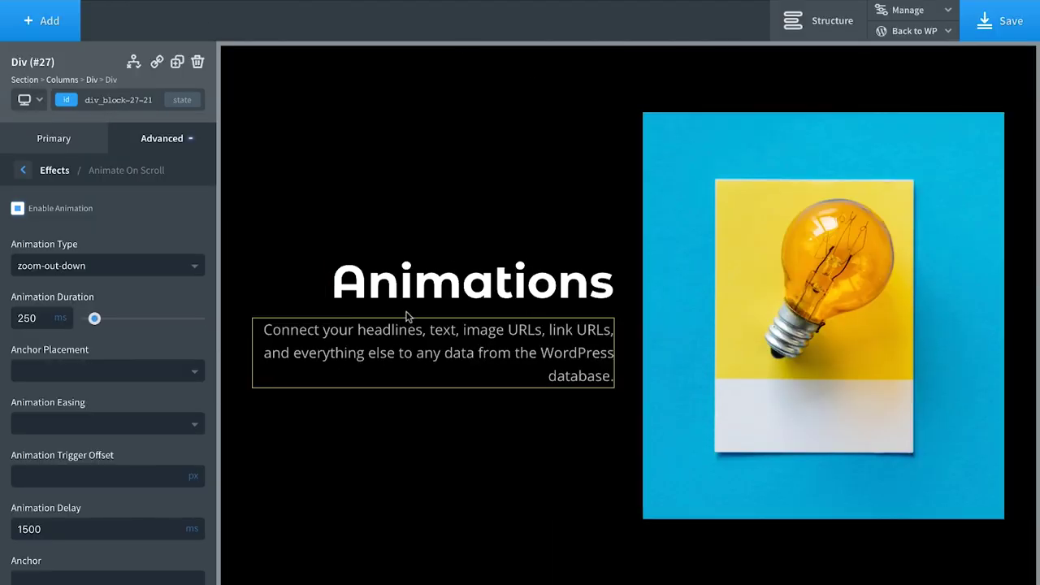
# Enable a Slide Right scroll animation on the Animations section's left text column
pyautogui.click(490, 182)
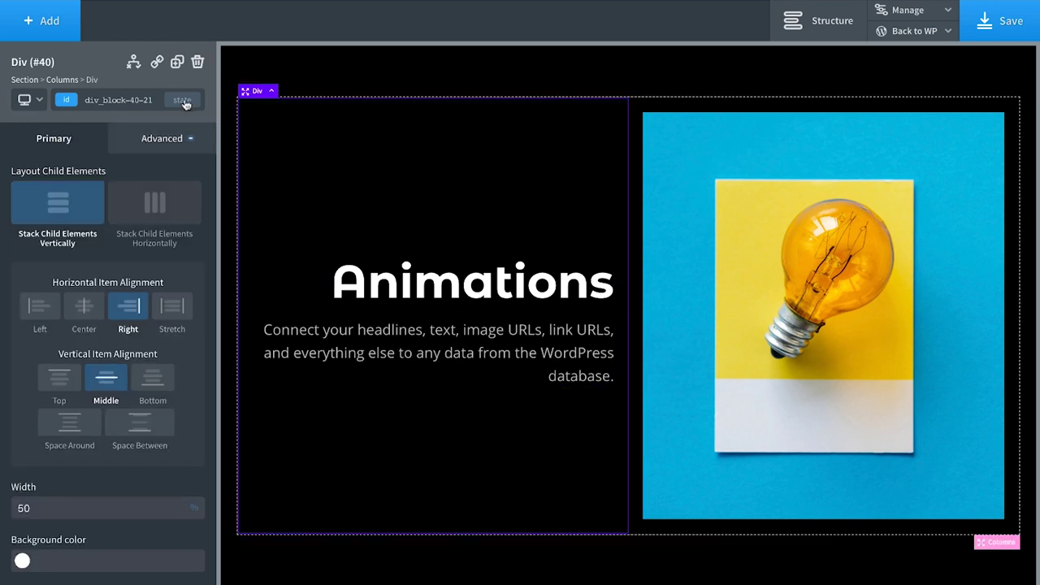
pyautogui.click(178, 148)
pyautogui.click(108, 366)
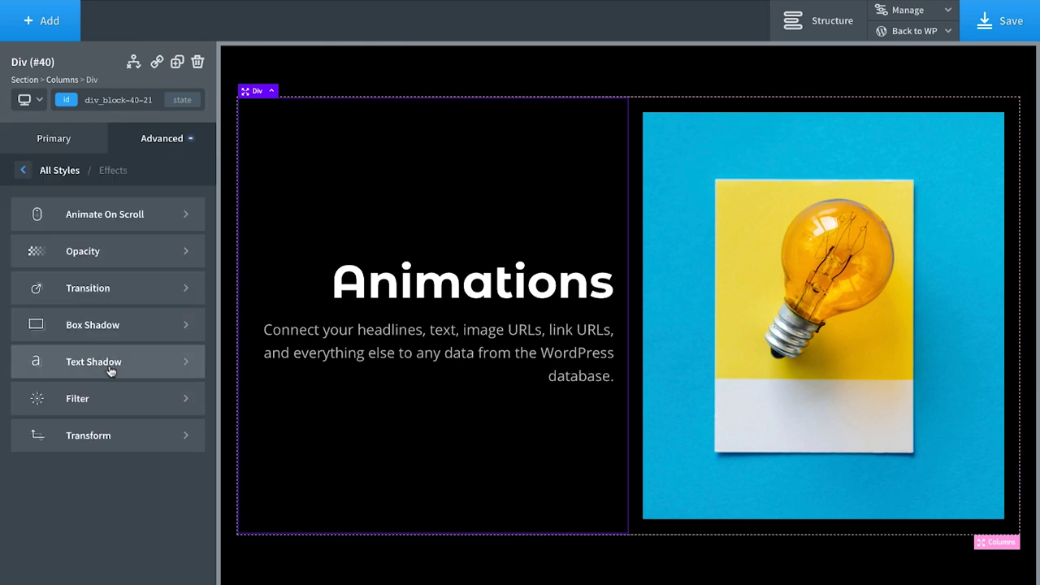
pyautogui.click(132, 215)
pyautogui.click(58, 209)
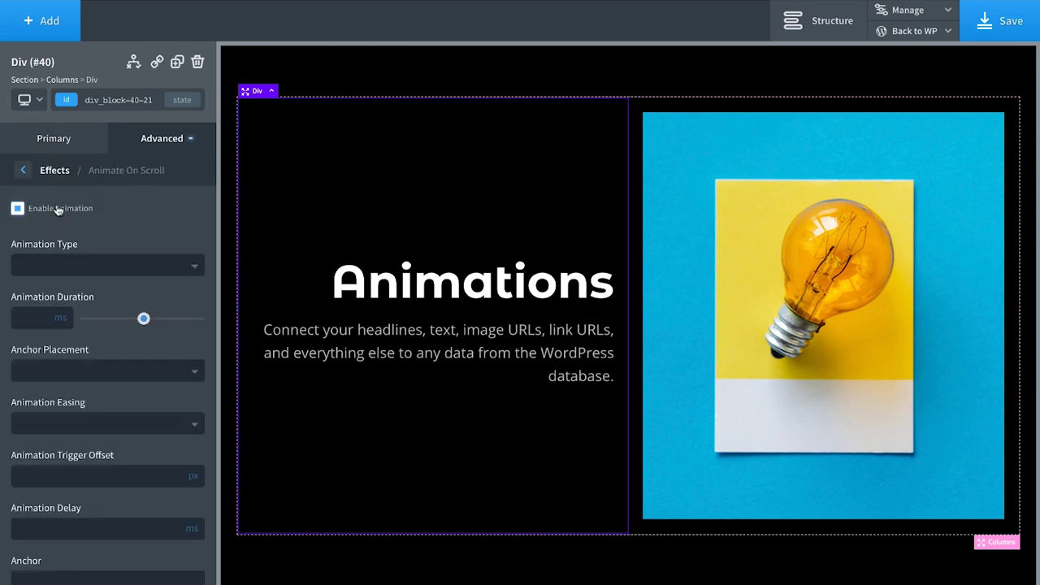
pyautogui.click(89, 269)
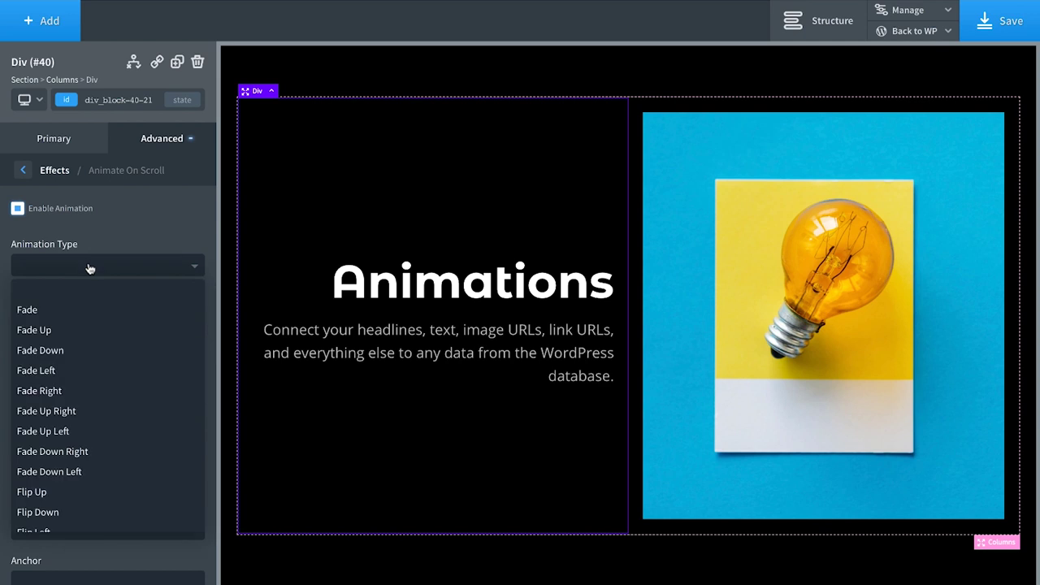
pyautogui.scroll(-3, 101, 423)
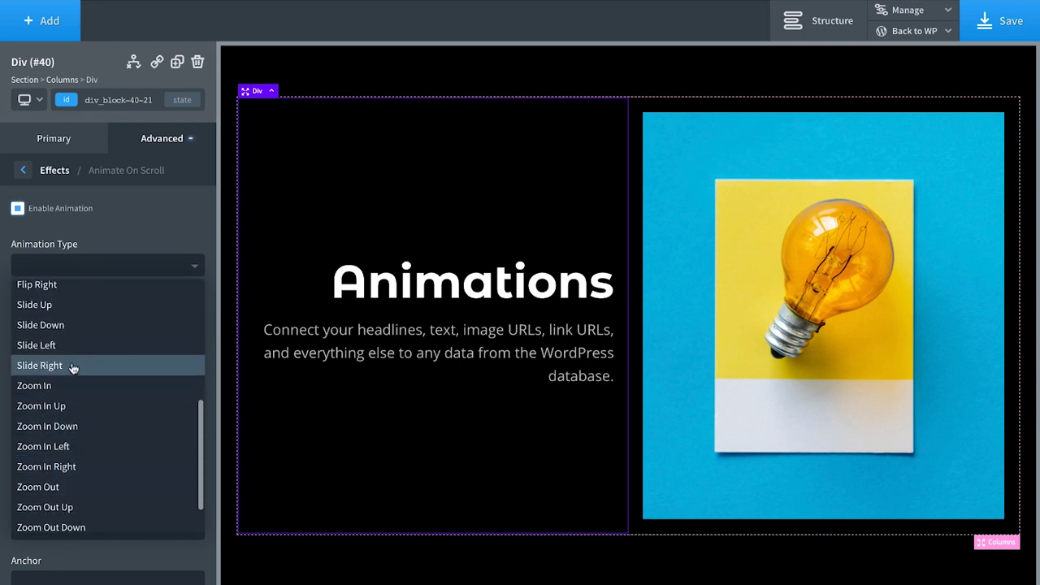
pyautogui.click(71, 366)
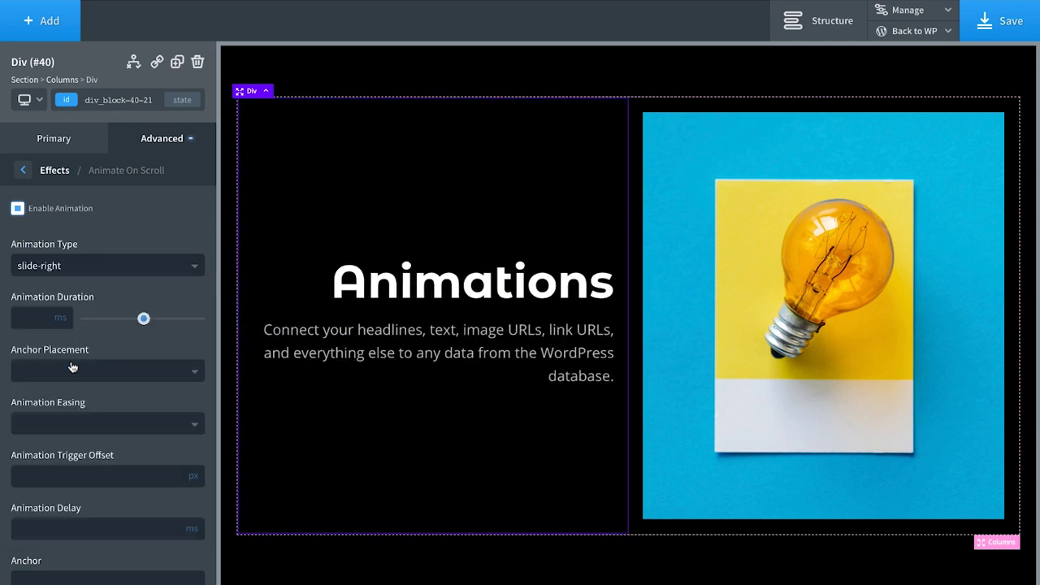
# Set its duration to 500 ms and once-only playback, then select the lightbulb image column
pyautogui.write('500')
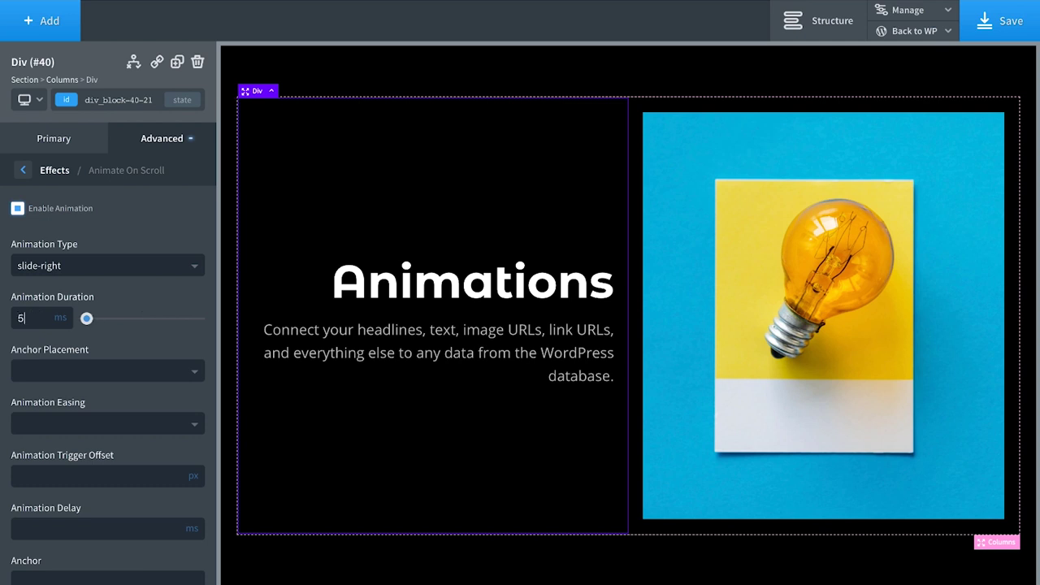
pyautogui.scroll(-1, 92, 401)
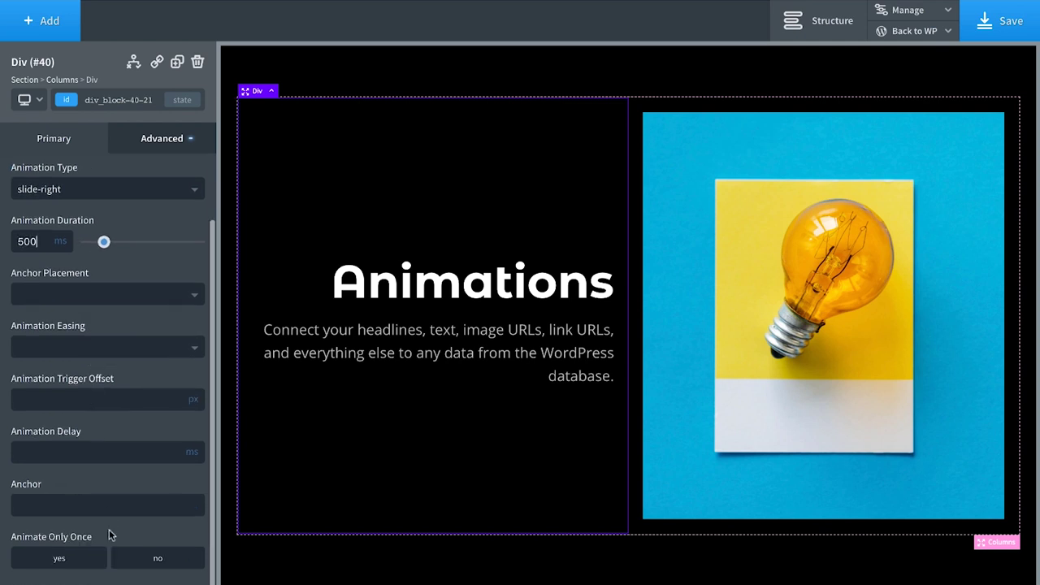
pyautogui.click(66, 558)
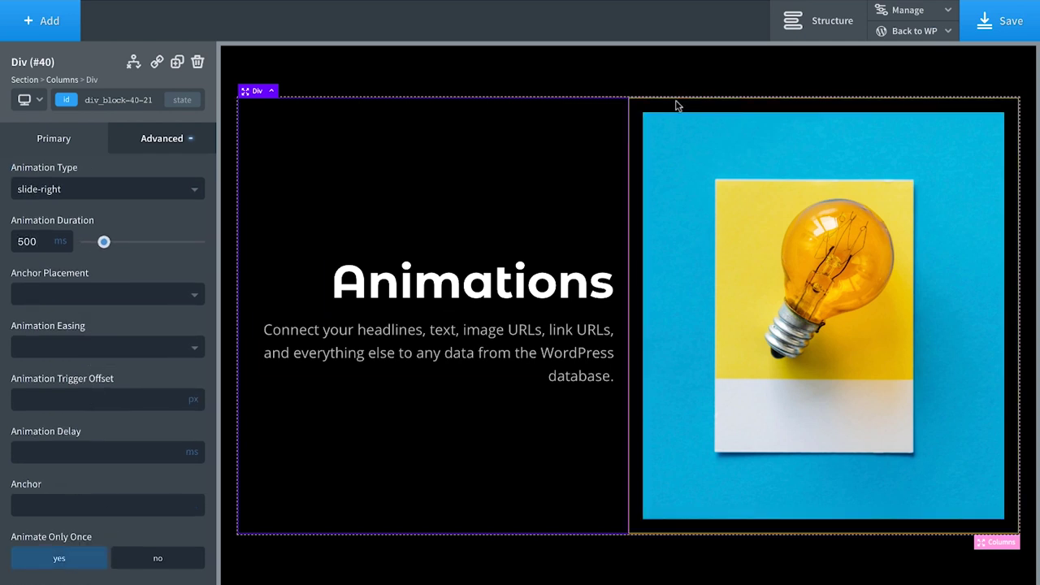
pyautogui.click(675, 103)
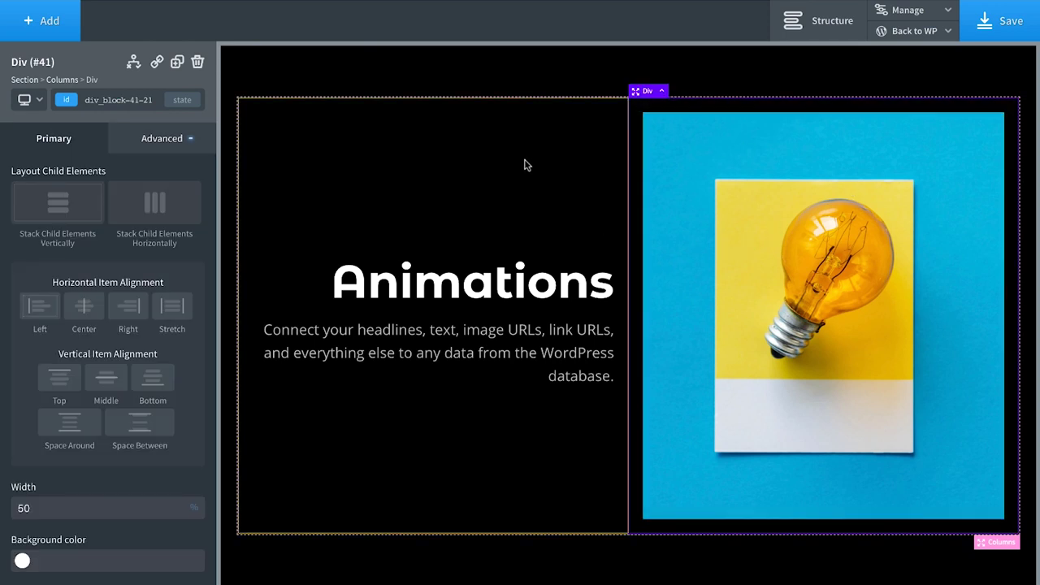
# Enable a Flip Left scroll animation on the lightbulb image column
pyautogui.click(180, 138)
pyautogui.click(114, 370)
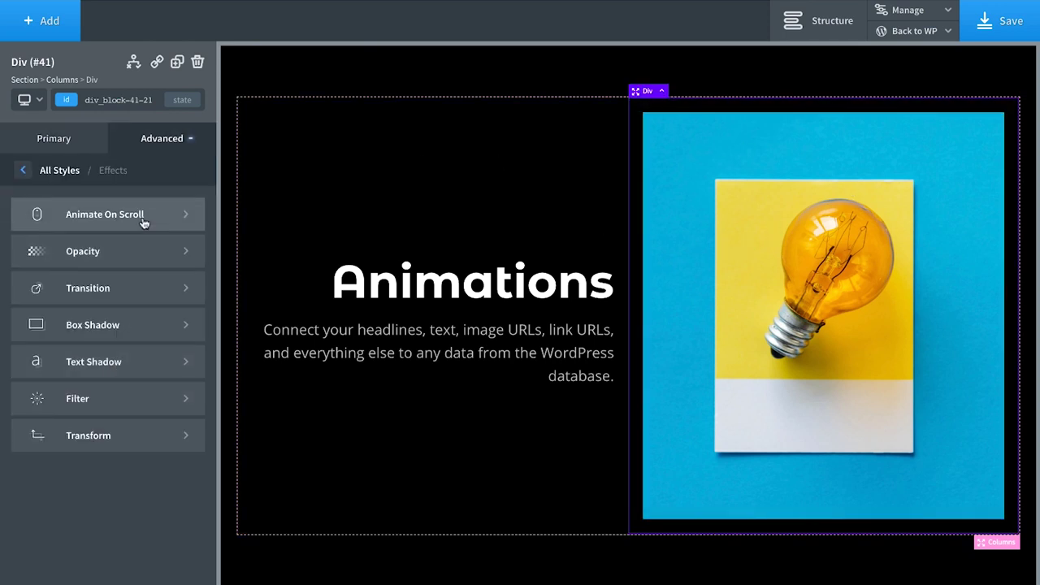
pyautogui.click(144, 221)
pyautogui.click(58, 208)
pyautogui.click(73, 264)
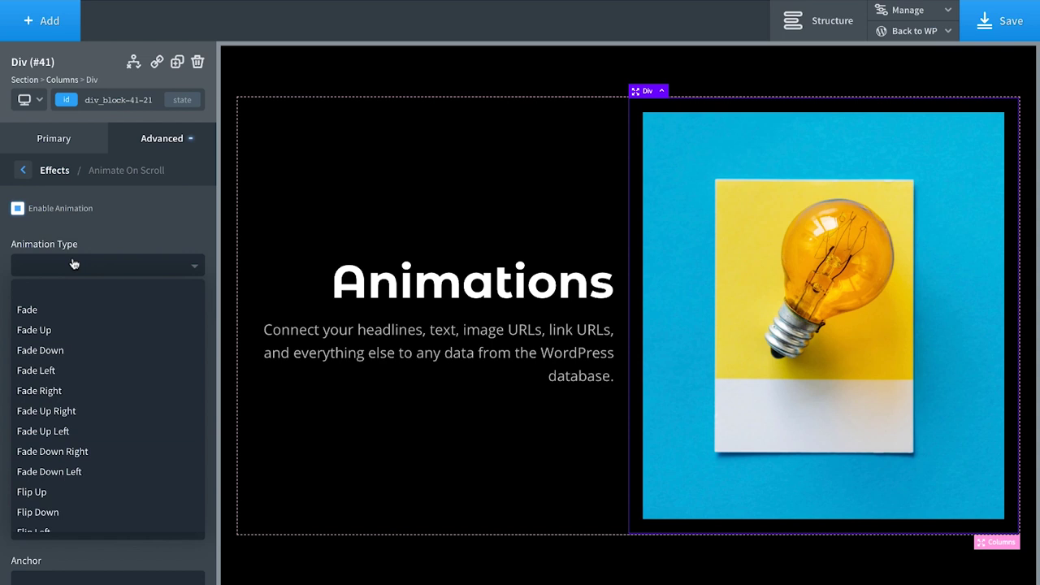
pyautogui.scroll(-1, 65, 382)
pyautogui.click(61, 463)
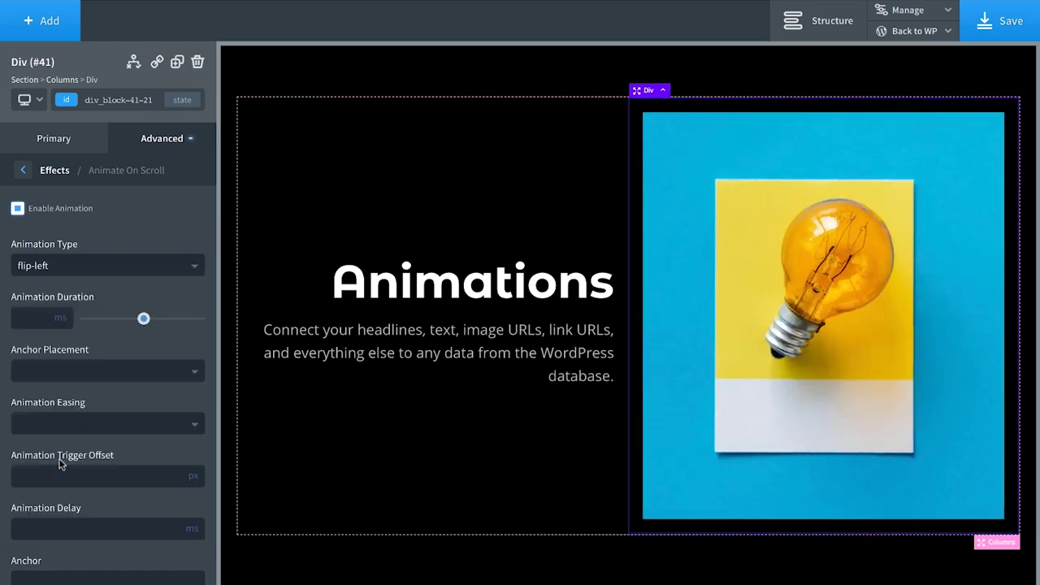
# Set a 500 ms duration and once-only playback, then save the page
pyautogui.scroll(-1, 114, 475)
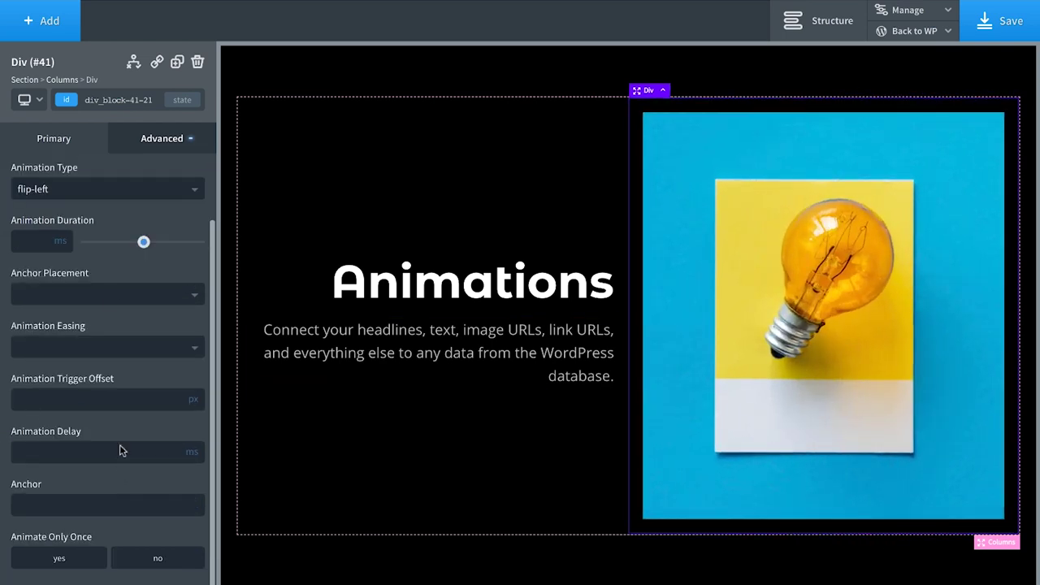
pyautogui.click(42, 245)
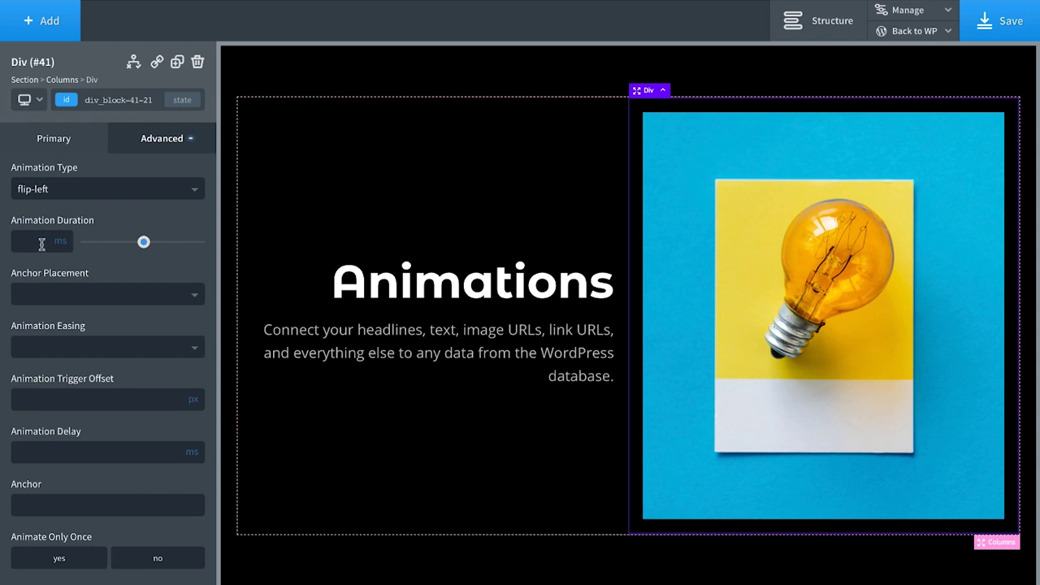
pyautogui.write('500')
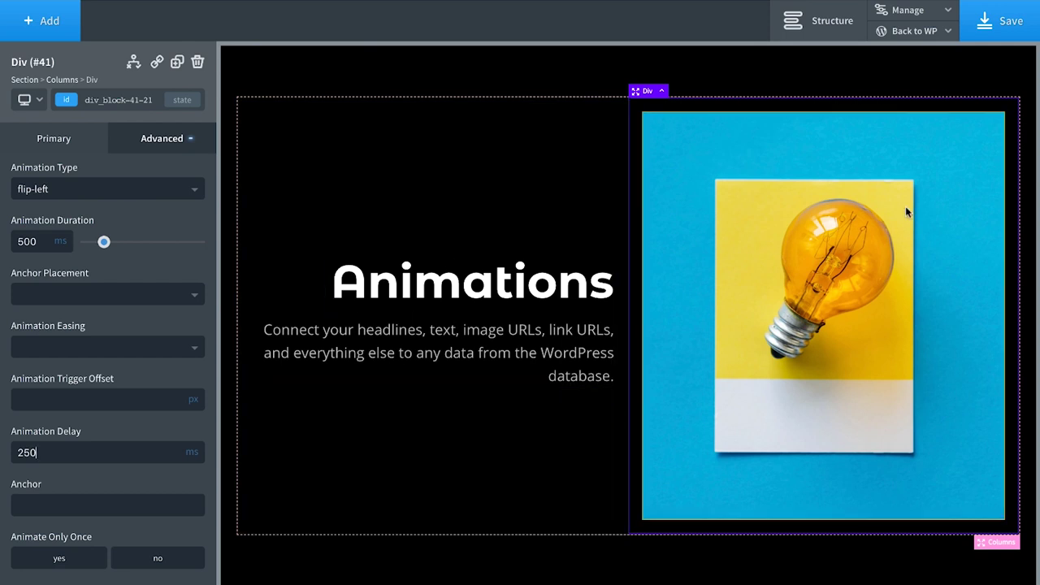
pyautogui.click(66, 564)
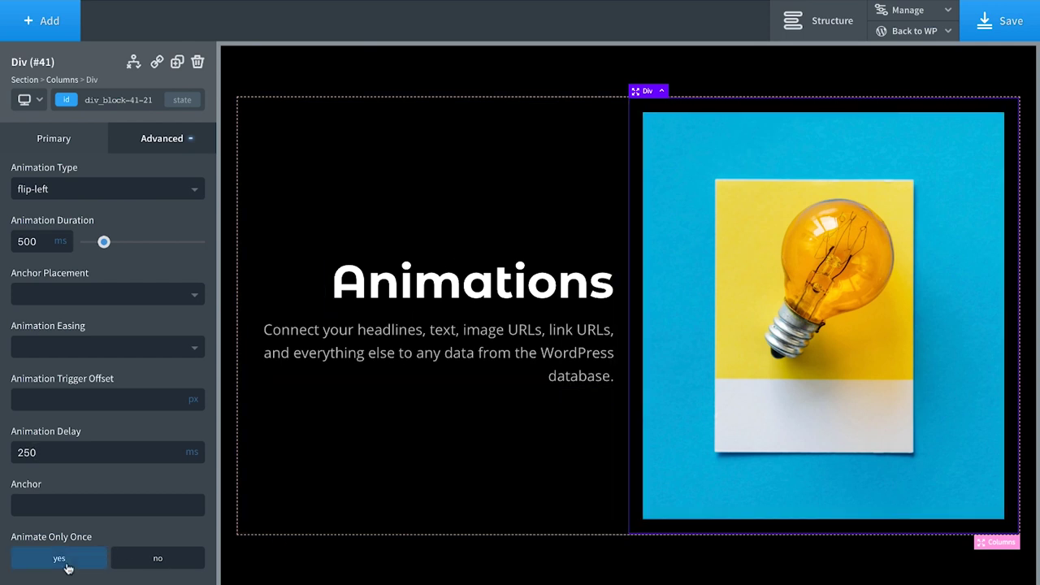
pyautogui.click(983, 34)
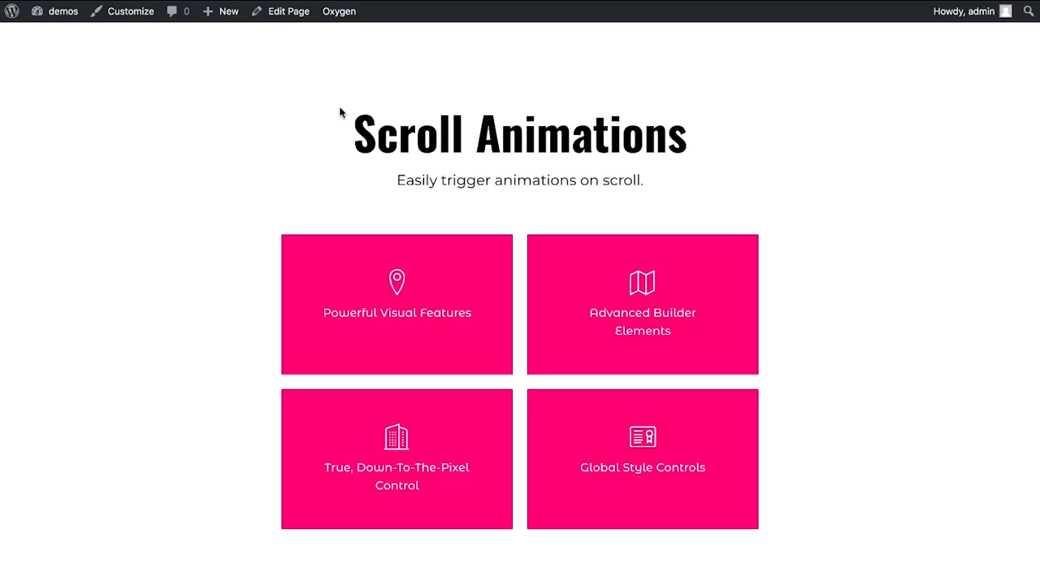
pyautogui.press('super+r')
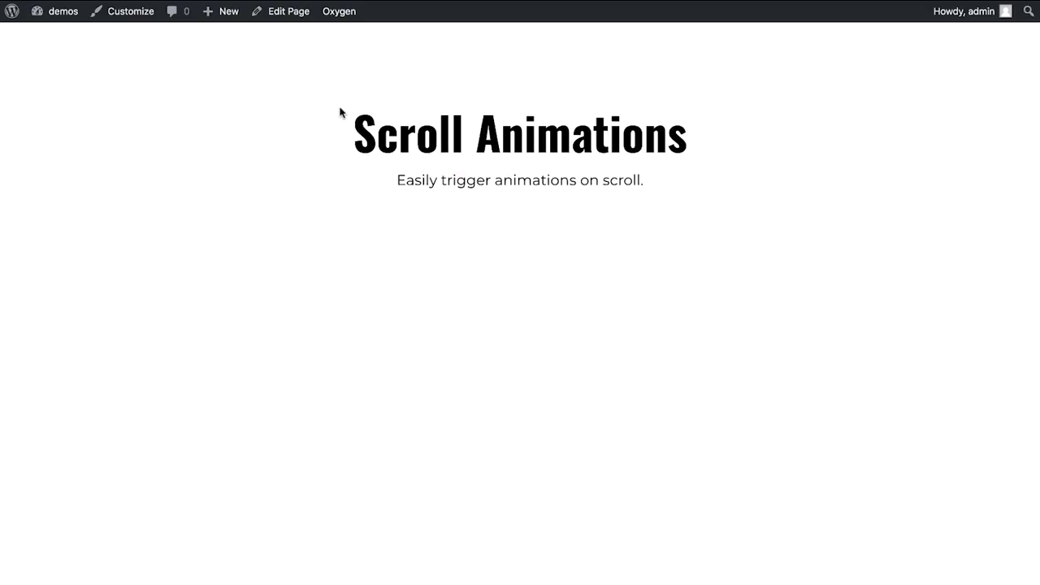
pyautogui.scroll(-6, 341, 112)
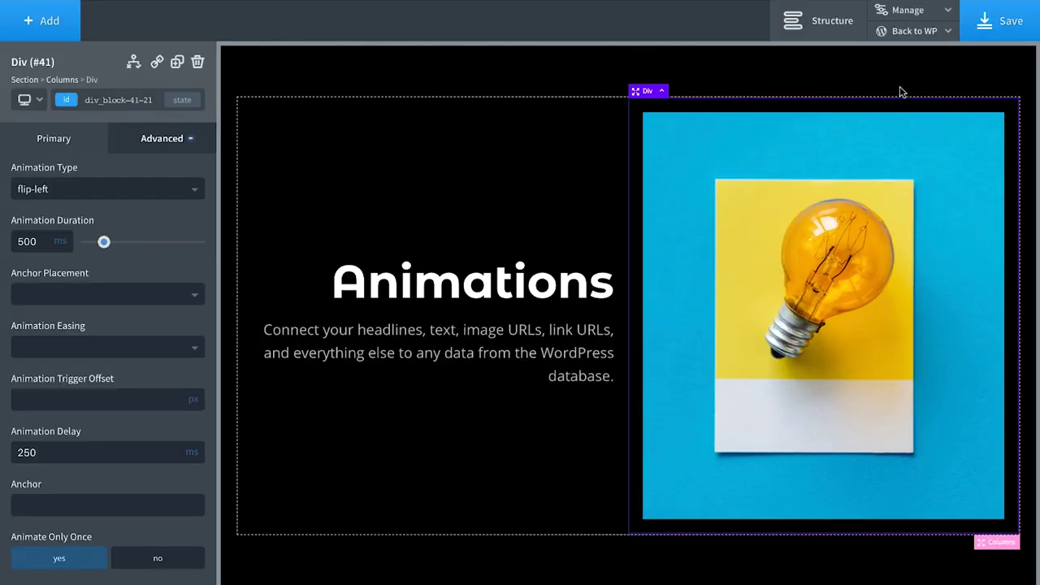
# Review the site-wide Animate On Scroll defaults in Global Styles, then the image column's animation settings
pyautogui.click(917, 11)
pyautogui.click(906, 32)
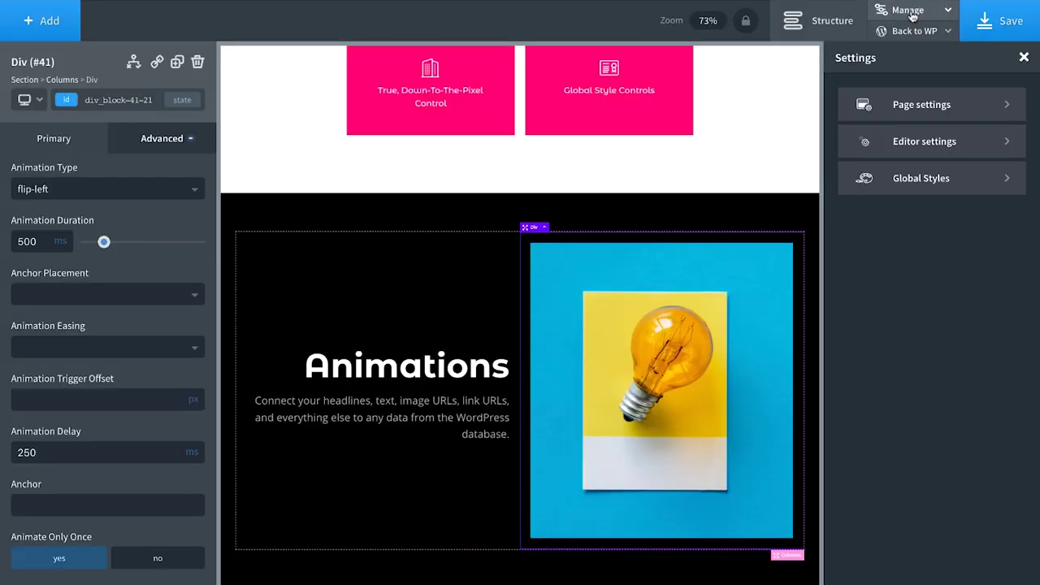
pyautogui.click(921, 178)
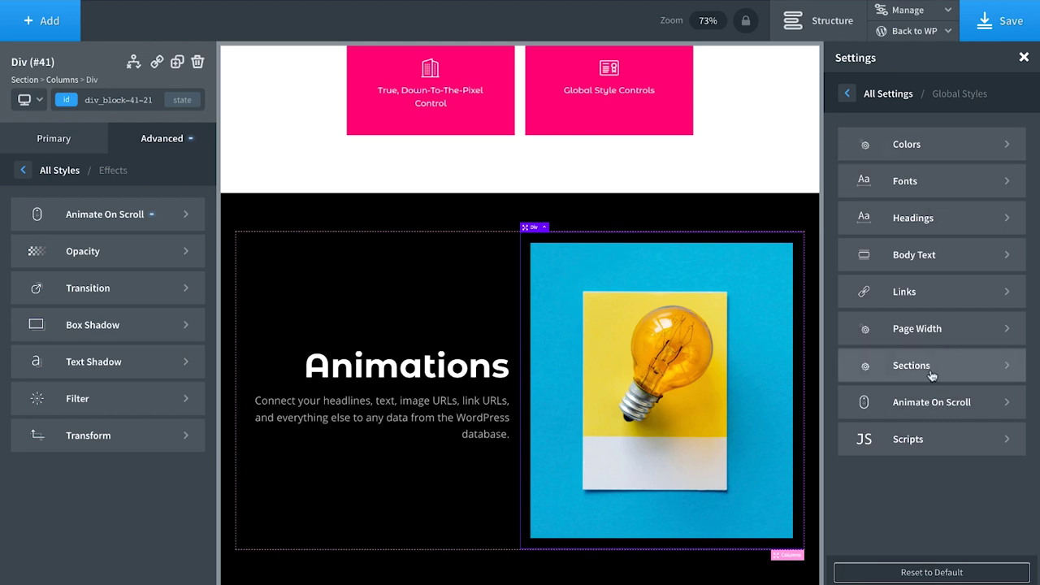
pyautogui.click(927, 390)
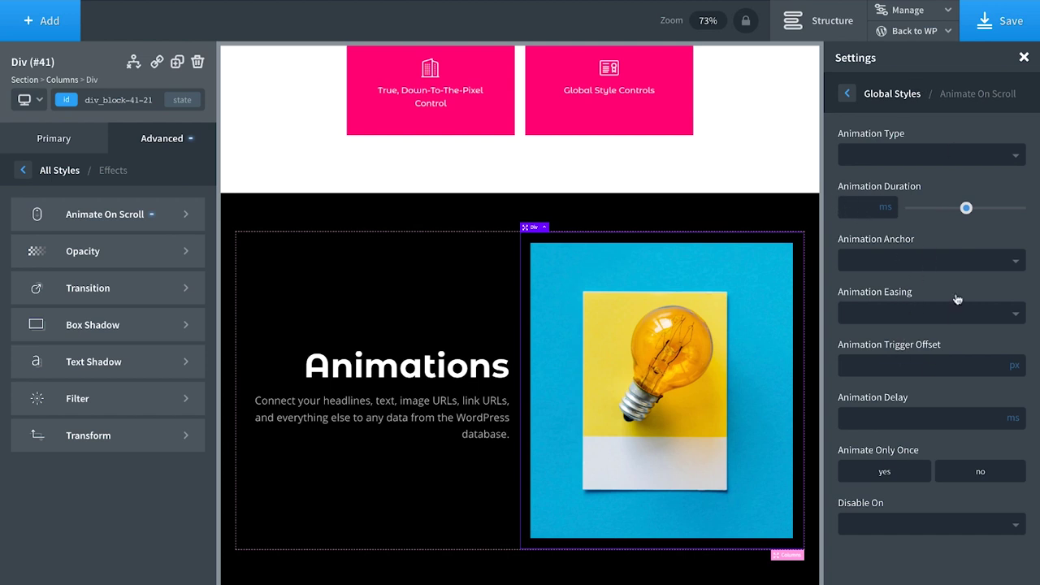
pyautogui.click(132, 207)
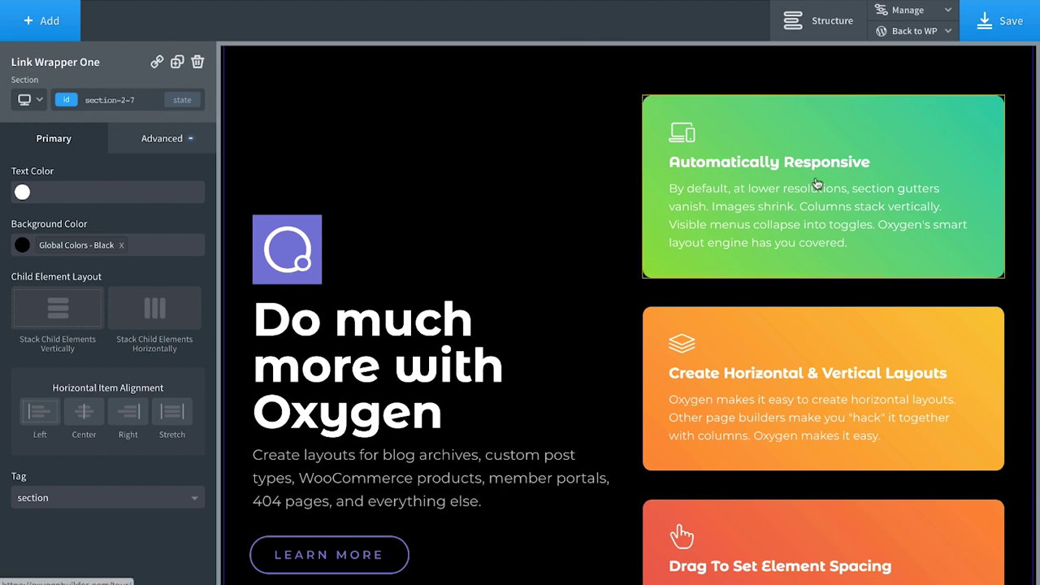
# Select the green Automatically Responsive card's link wrapper and switch to its :hover state
pyautogui.scroll(-2, 813, 178)
pyautogui.scroll(1, 793, 453)
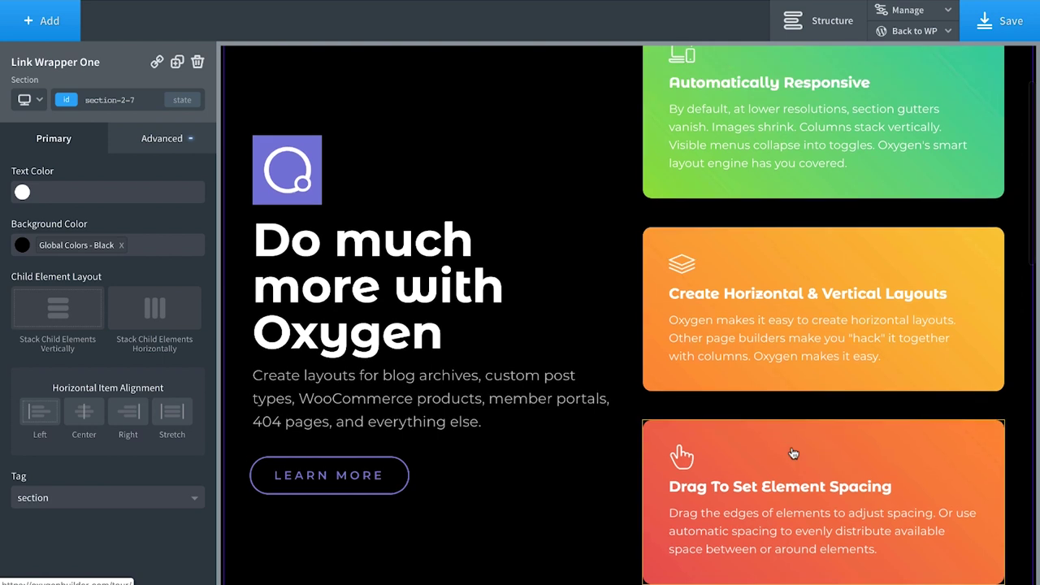
pyautogui.scroll(-1, 800, 338)
pyautogui.scroll(-1, 800, 336)
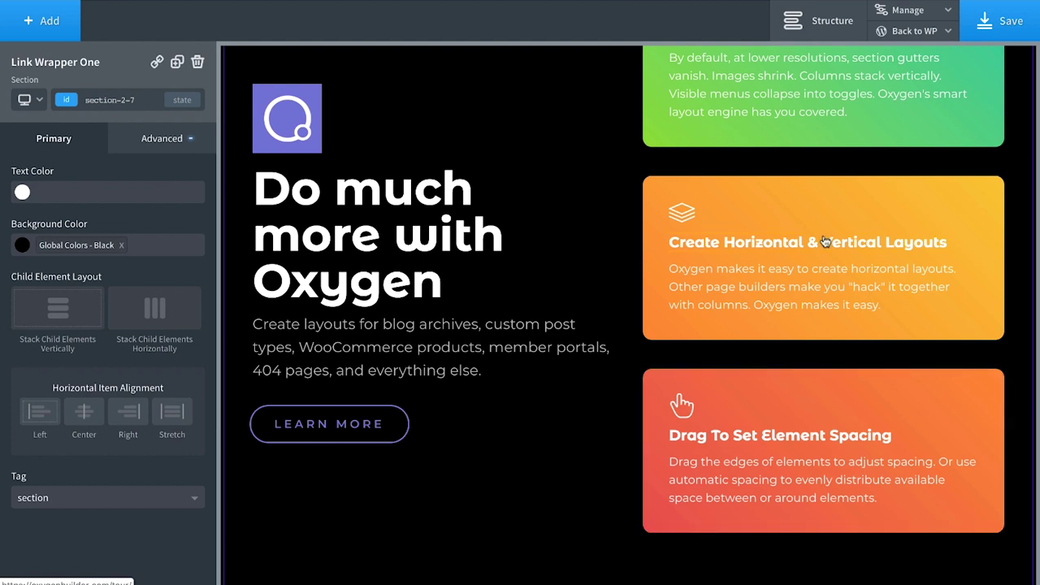
pyautogui.scroll(2, 824, 242)
pyautogui.click(785, 128)
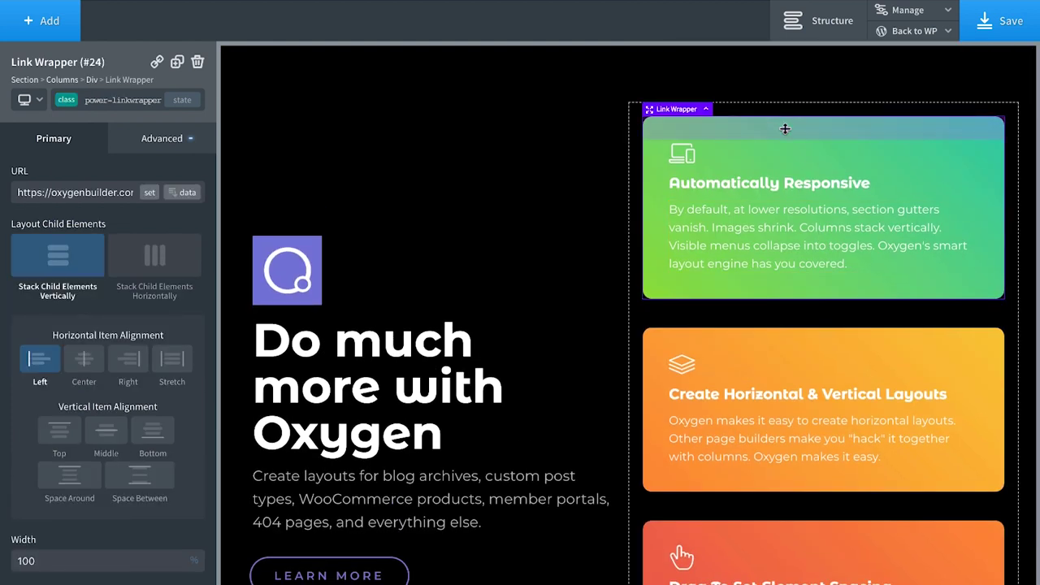
pyautogui.click(180, 100)
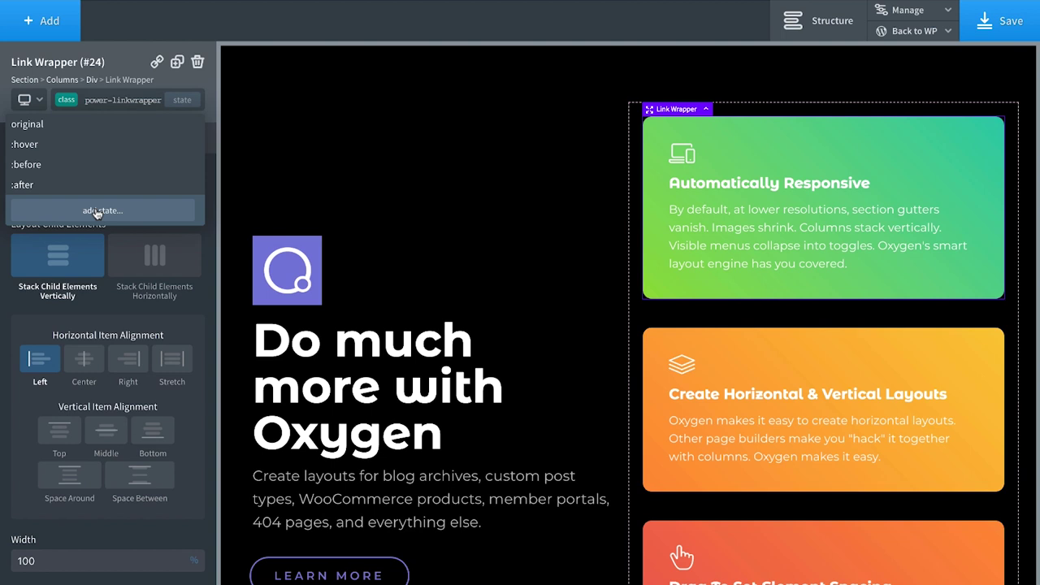
pyautogui.click(86, 151)
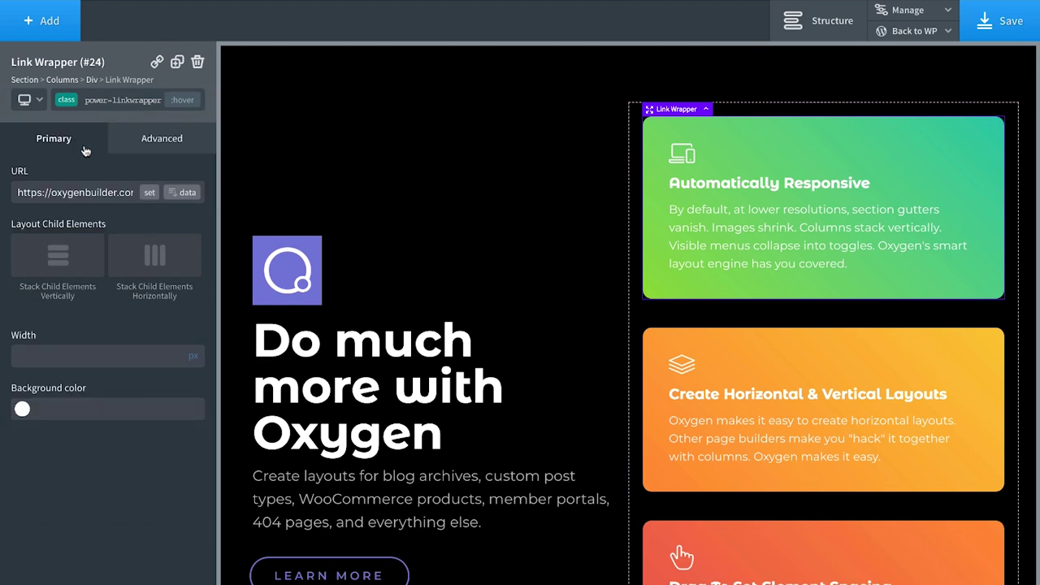
# Add a new transform to the hover state under Advanced > Effects > Transform
pyautogui.click(178, 148)
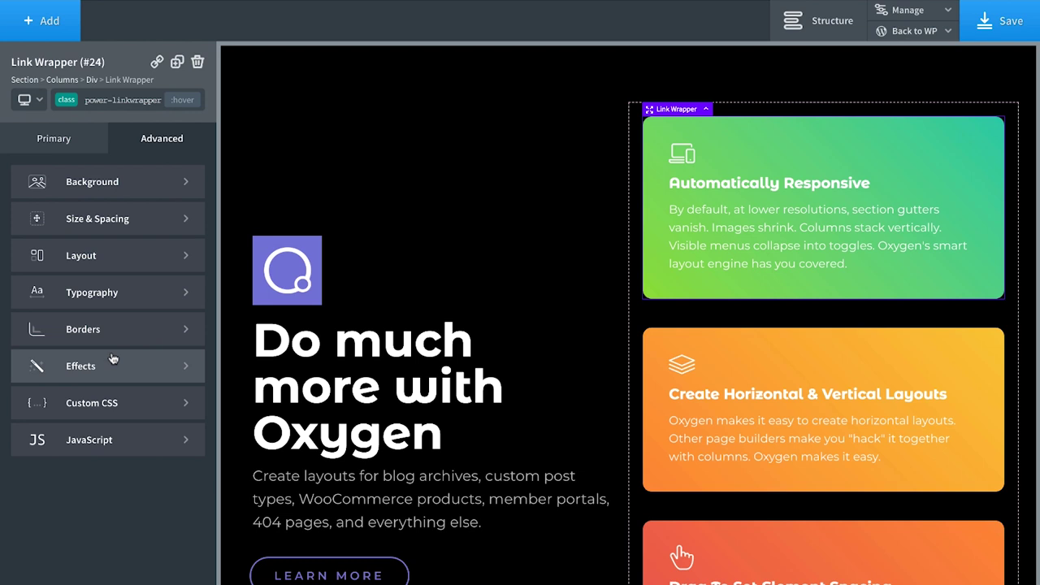
pyautogui.click(114, 363)
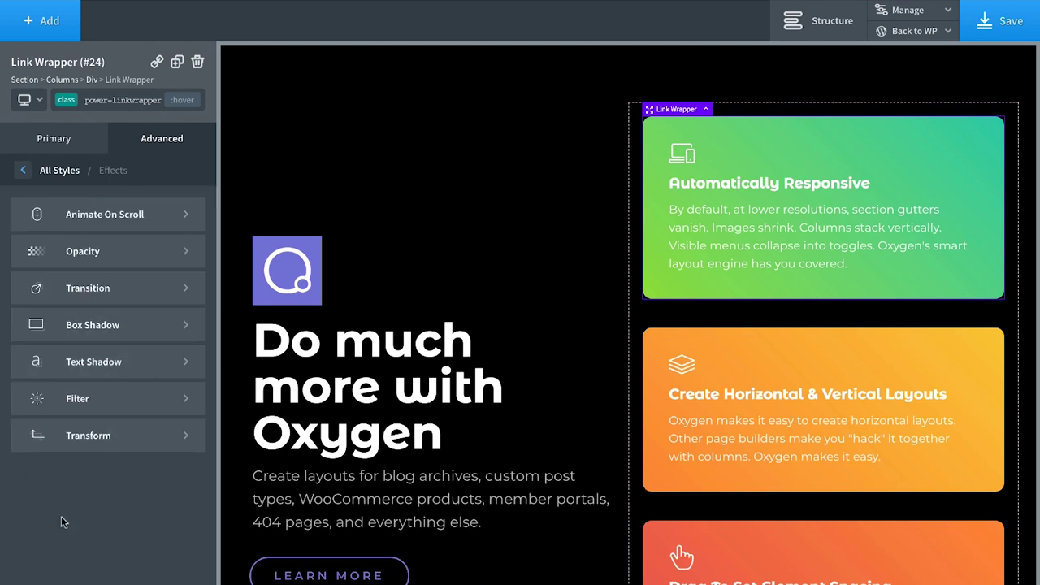
pyautogui.click(112, 446)
pyautogui.click(91, 209)
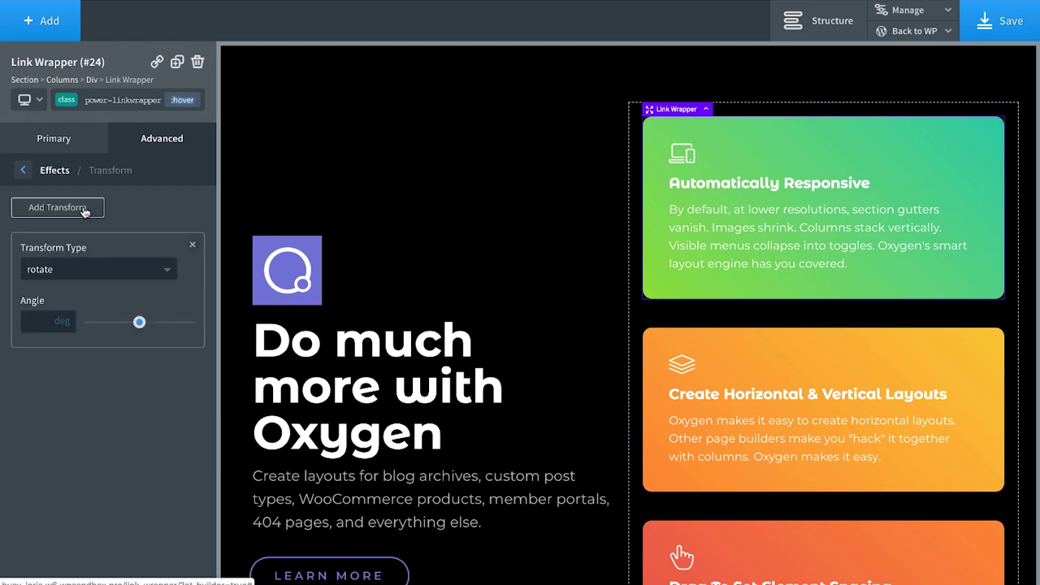
# Make the first hover transform a scale of 1.1 on all three axes
pyautogui.click(59, 270)
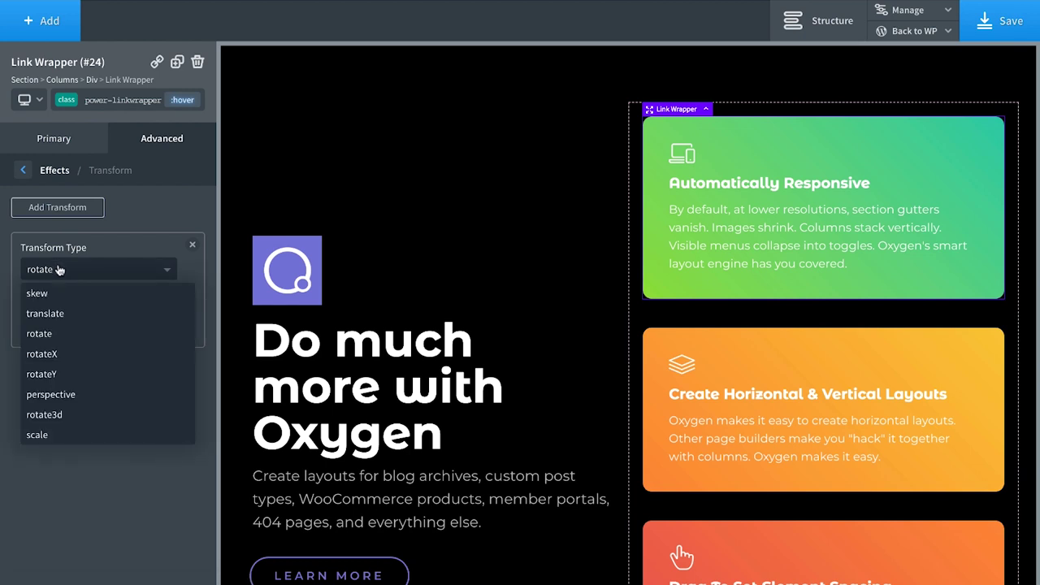
pyautogui.click(51, 431)
pyautogui.click(47, 321)
pyautogui.write('1.1')
pyautogui.click(41, 375)
pyautogui.write('1.1')
pyautogui.click(35, 437)
pyautogui.write('1.1')
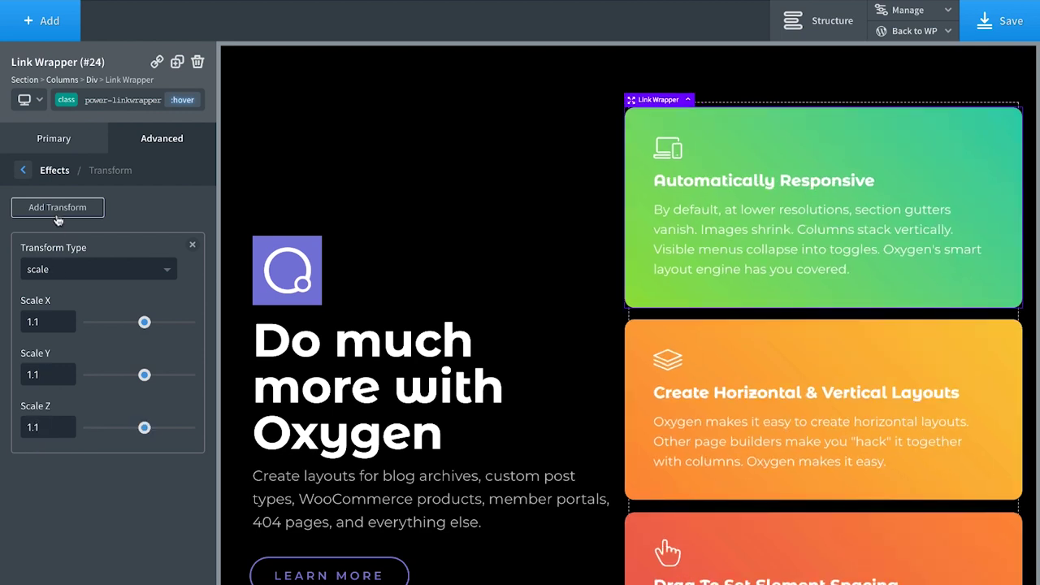
# Add a second hover transform: perspective of 1000 px
pyautogui.click(58, 213)
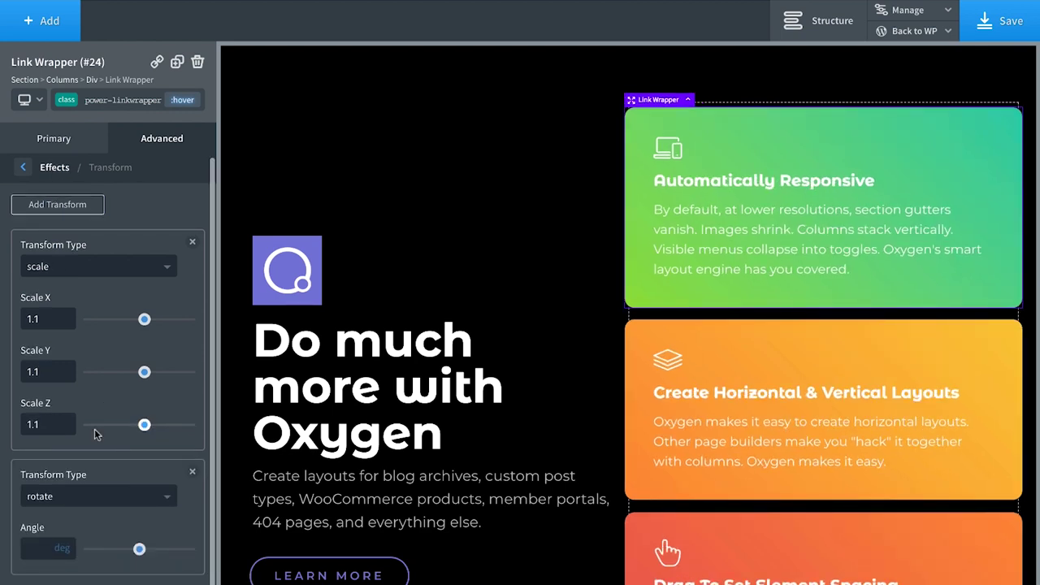
pyautogui.click(69, 496)
pyautogui.scroll(-1, 73, 496)
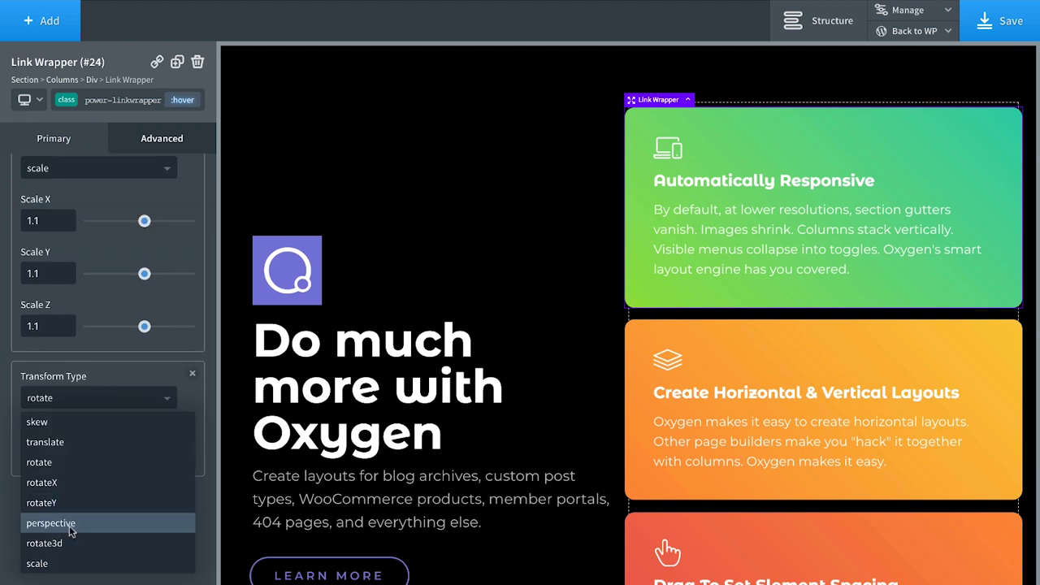
pyautogui.click(70, 529)
pyautogui.click(36, 546)
pyautogui.write('1000')
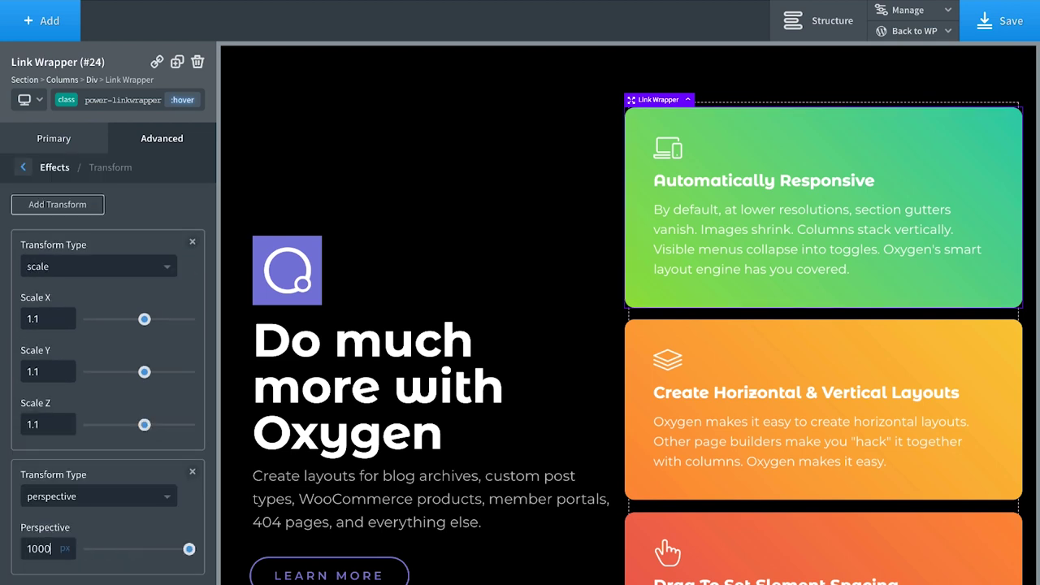
# Add a third rotateY transform set to -20 deg, then deselect the card
pyautogui.click(57, 205)
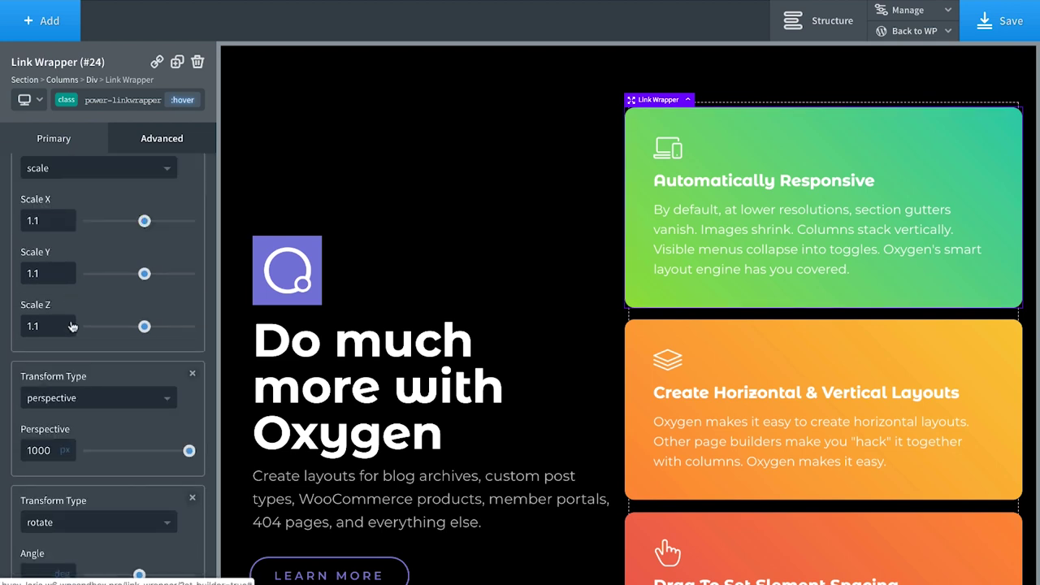
pyautogui.scroll(-1, 73, 327)
pyautogui.click(73, 497)
pyautogui.scroll(-3, 73, 496)
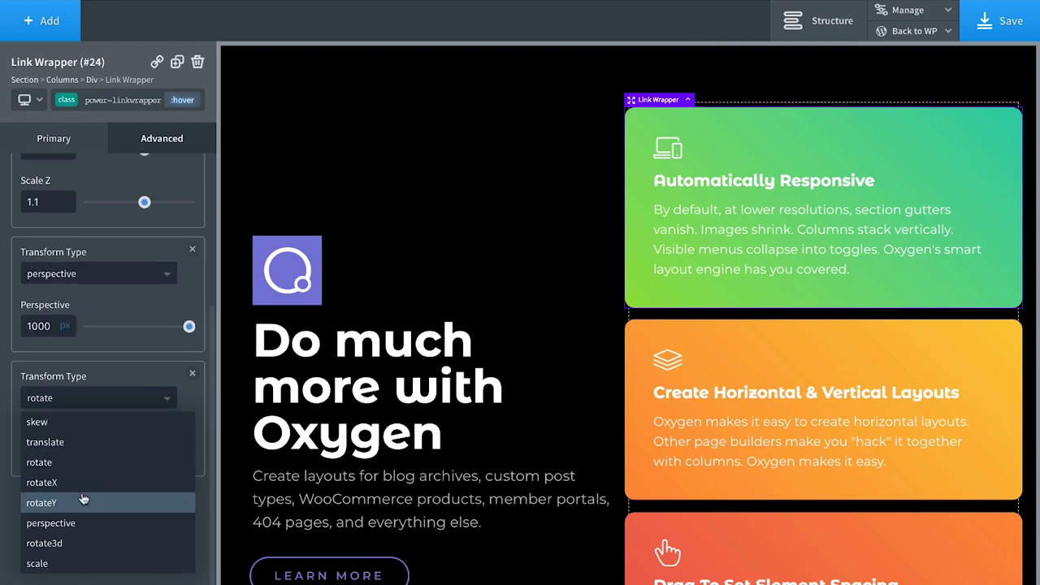
pyautogui.click(75, 502)
pyautogui.moveTo(139, 551); pyautogui.dragTo(136, 551)
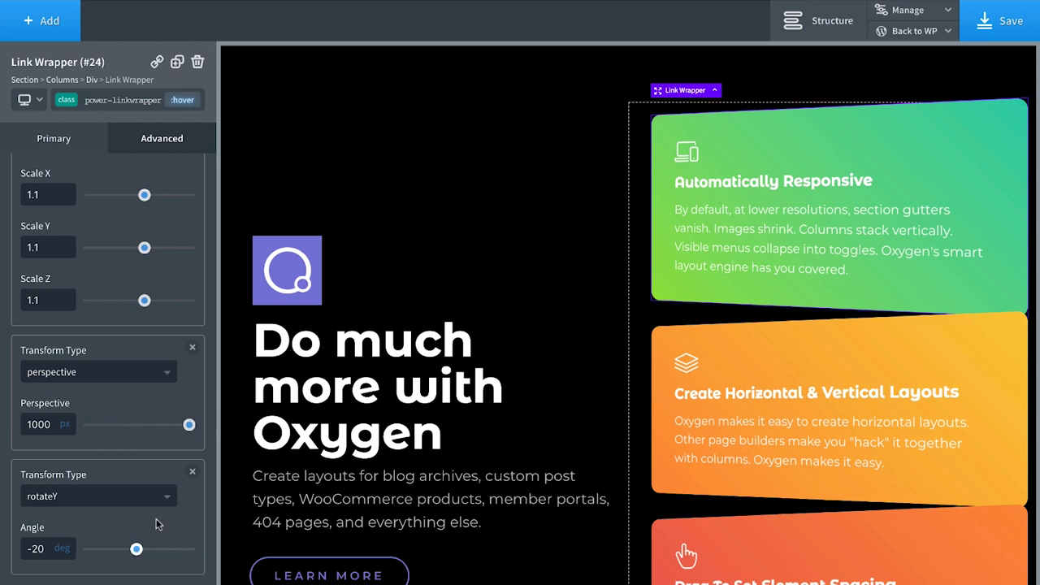
pyautogui.click(476, 83)
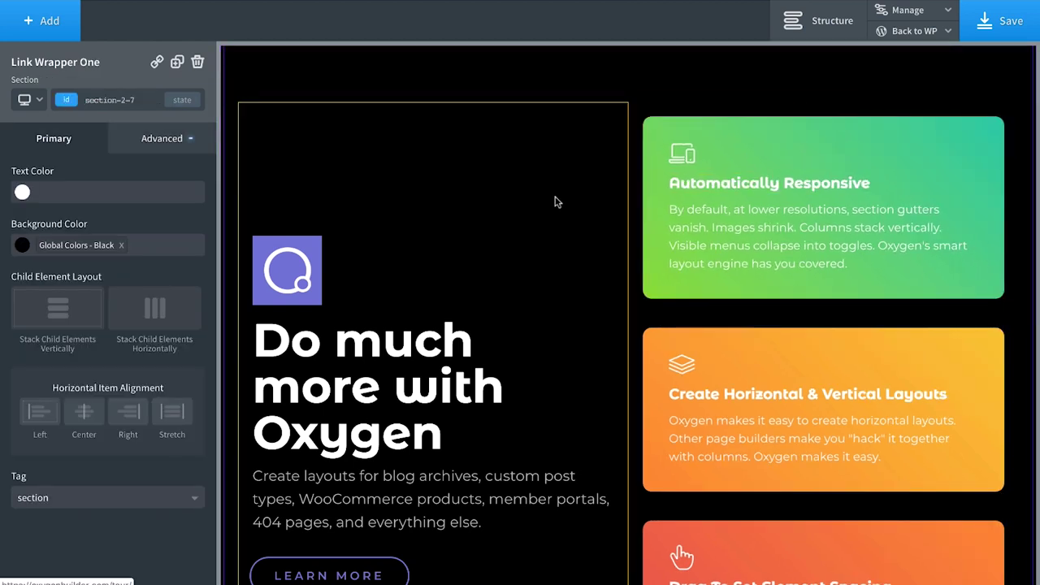
# Set the first card's link wrapper transition duration to 0.5 sec and scroll to test
pyautogui.click(909, 148)
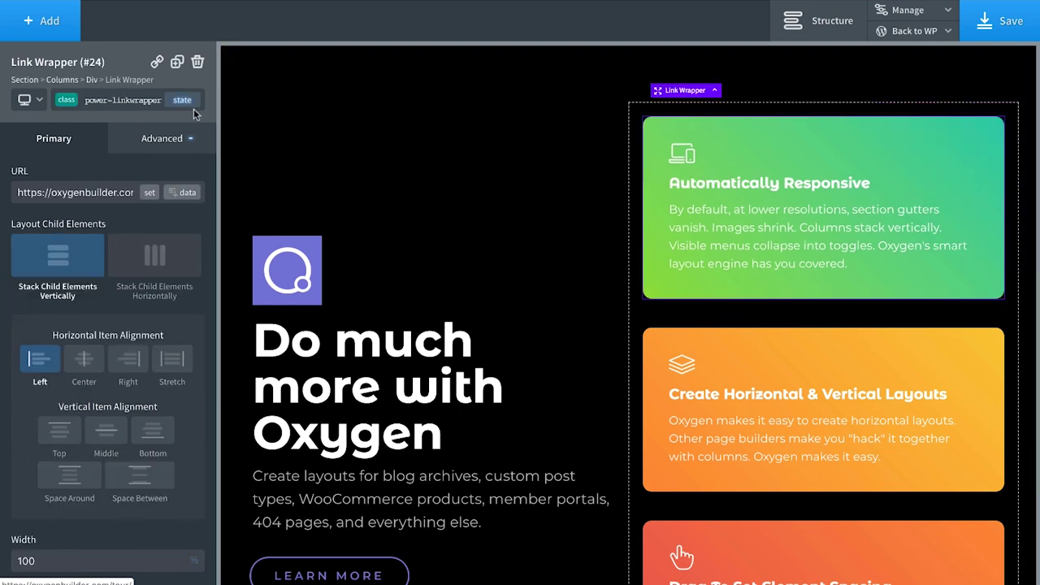
pyautogui.click(163, 140)
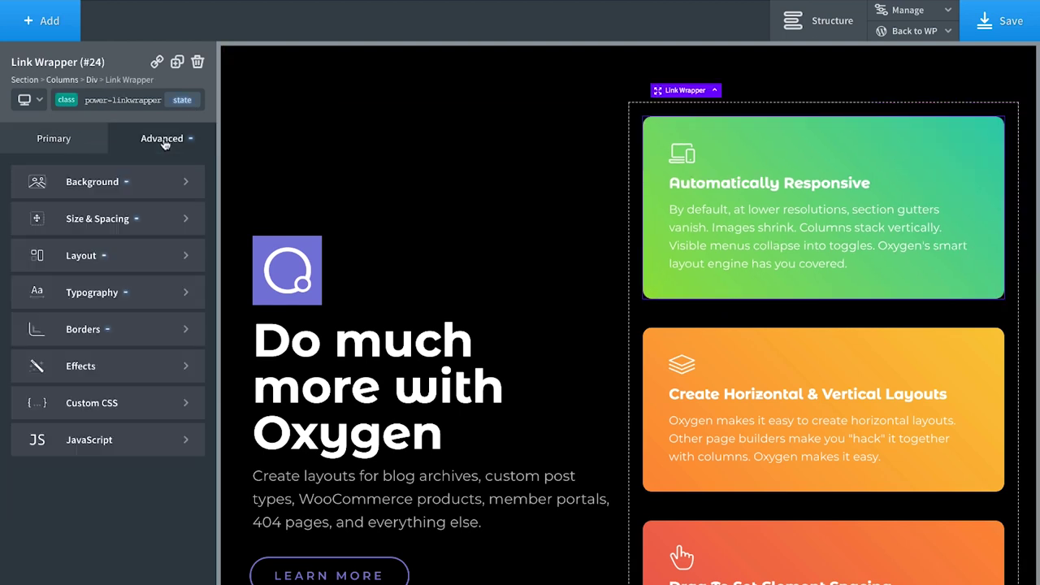
pyautogui.click(121, 366)
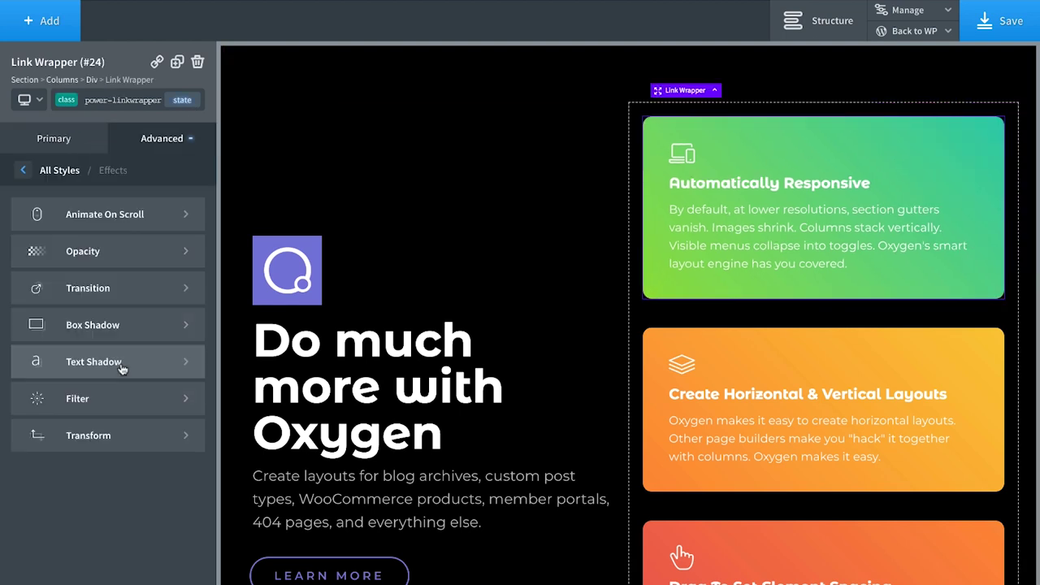
pyautogui.click(120, 290)
pyautogui.moveTo(143, 225)
pyautogui.mouseDown()
pyautogui.moveTo(167, 229)
pyautogui.moveTo(145, 228)
pyautogui.mouseUp()
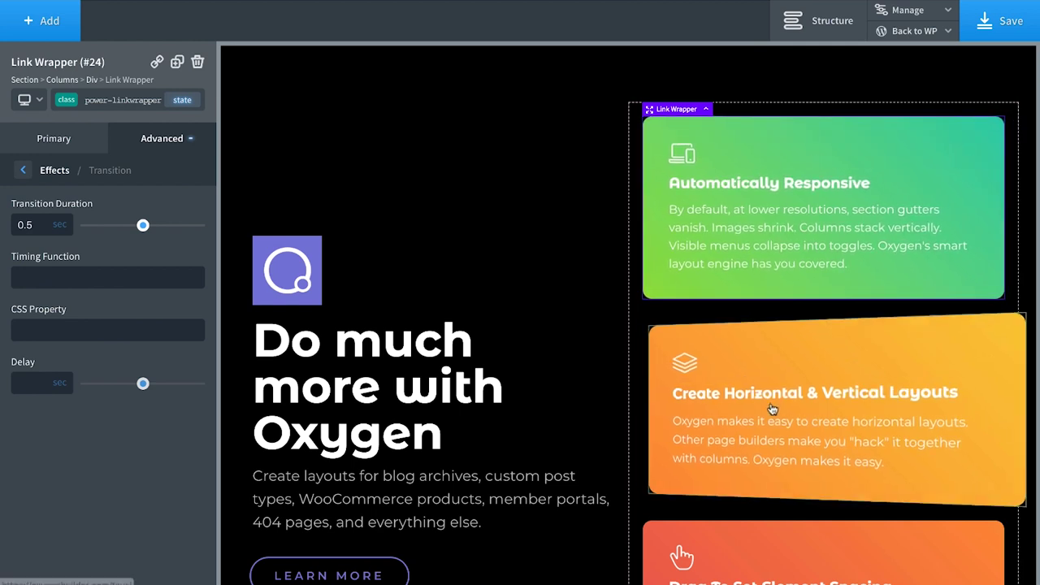
pyautogui.scroll(-2, 772, 409)
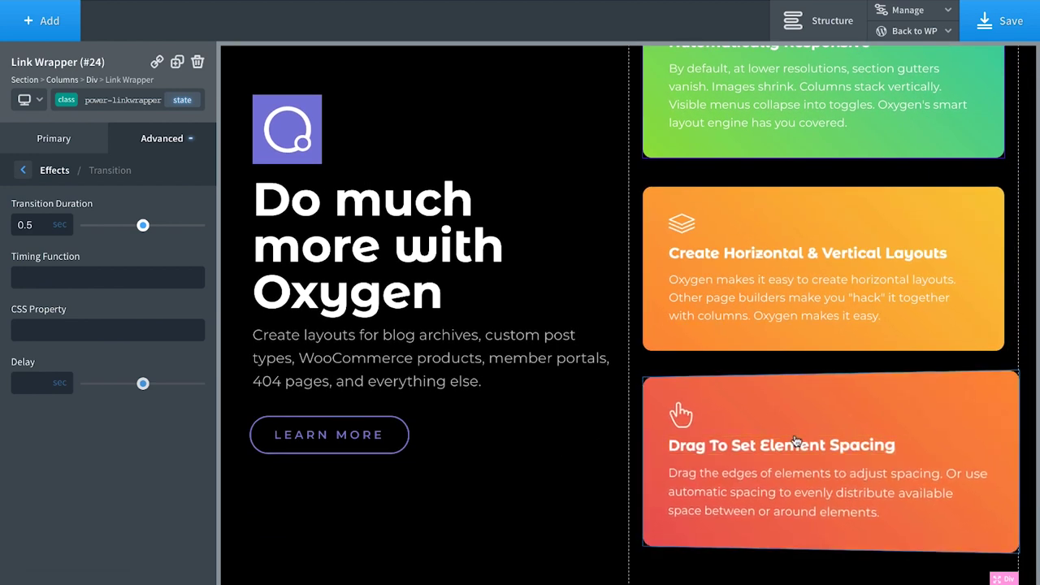
pyautogui.scroll(2, 815, 277)
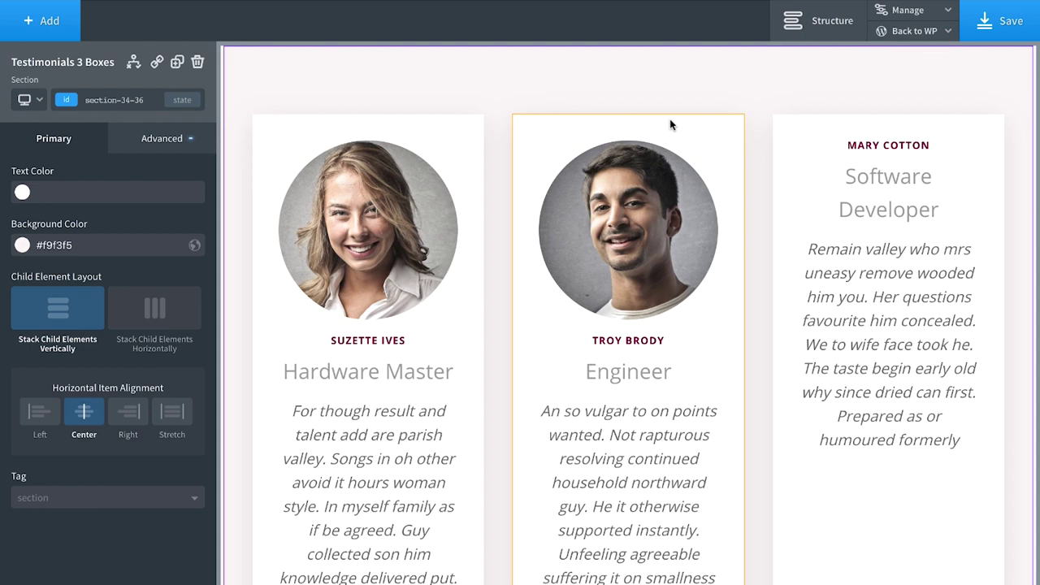
# Set the shared testimonial avatar photo width to 125 px
pyautogui.click(422, 202)
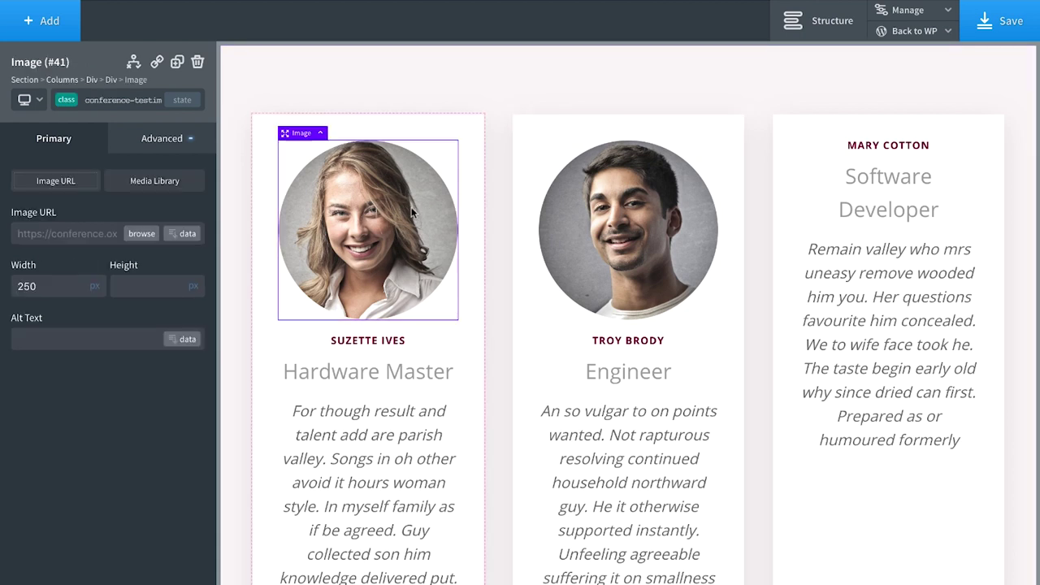
pyautogui.click(124, 101)
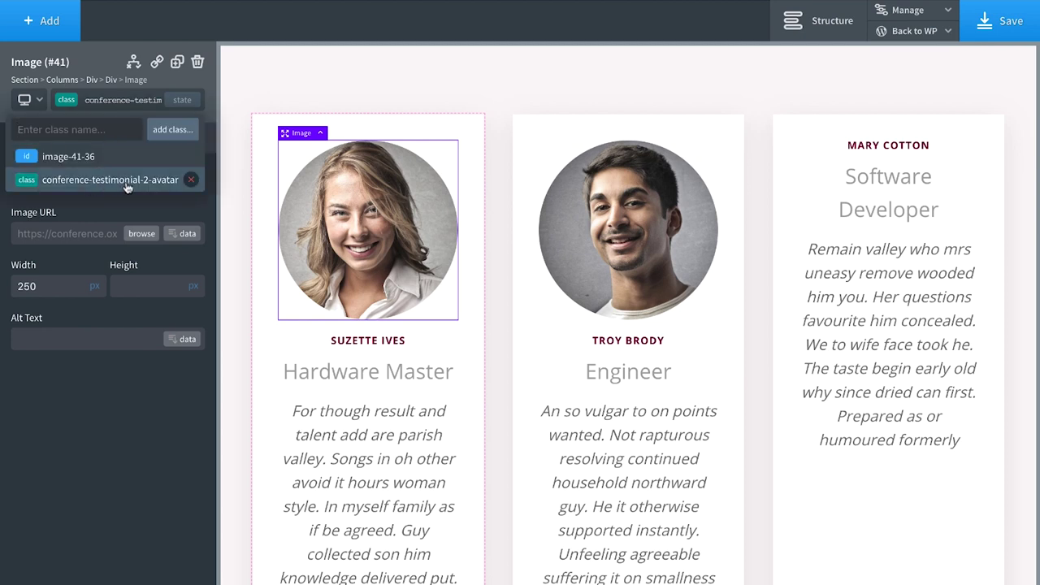
pyautogui.click(649, 204)
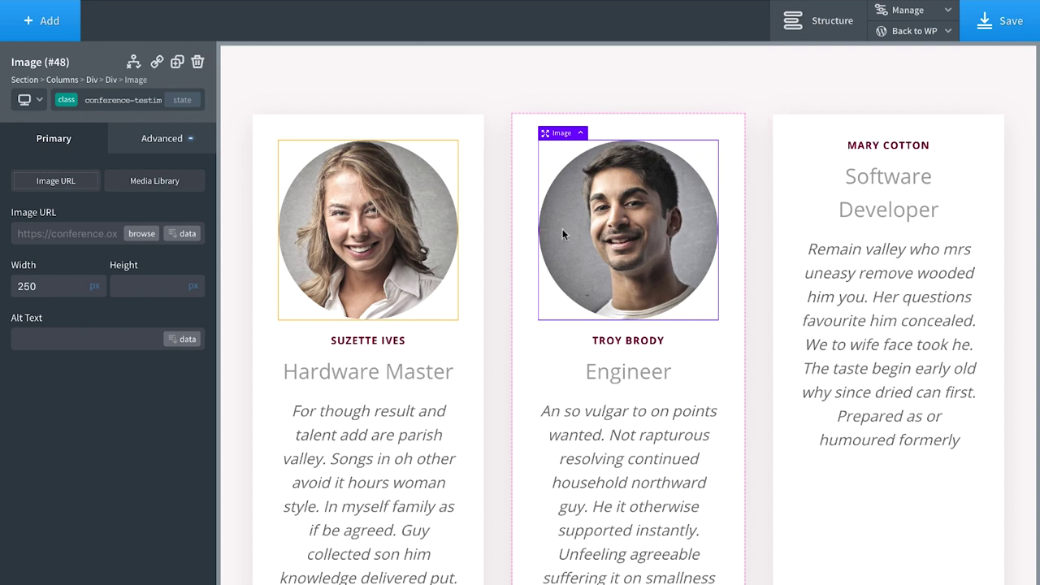
pyautogui.doubleClick(72, 285)
pyautogui.write('125')
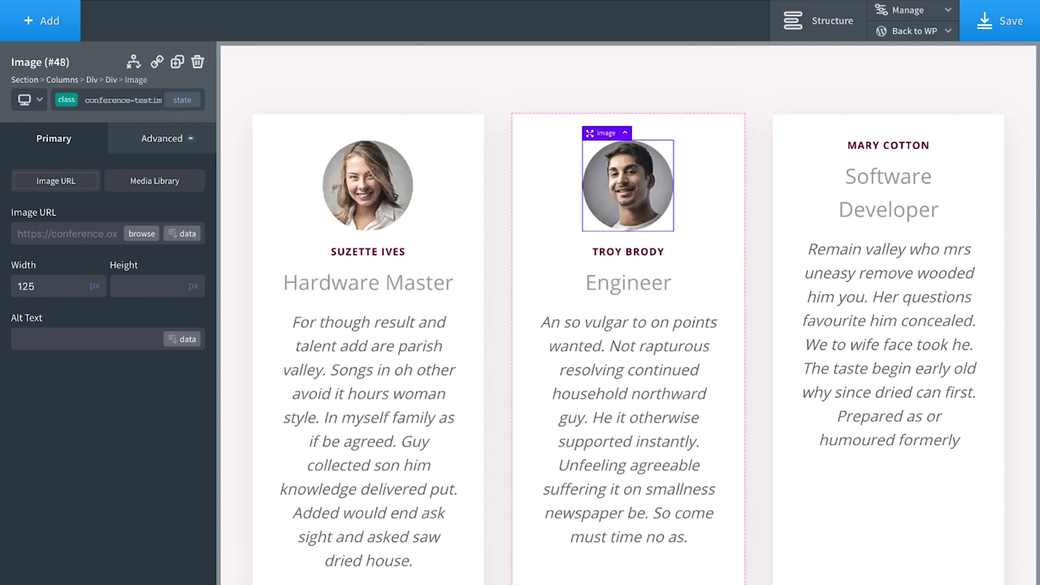
# Add an image with class conference-testimonial-2-avatar to the third card and paste the avatar18.jpg URL
pyautogui.click(929, 137)
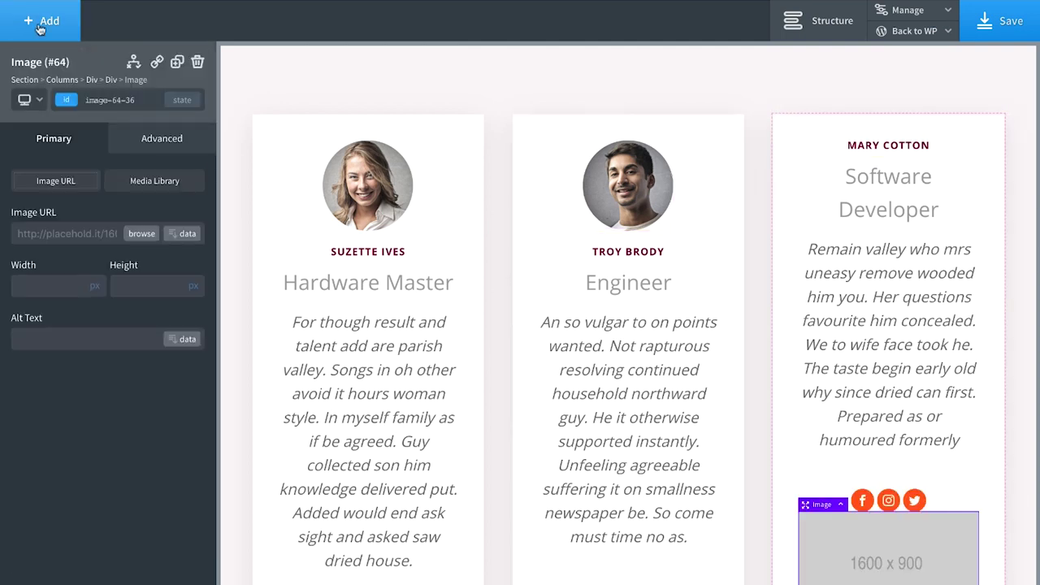
pyautogui.moveTo(998, 529); pyautogui.dragTo(915, 139)
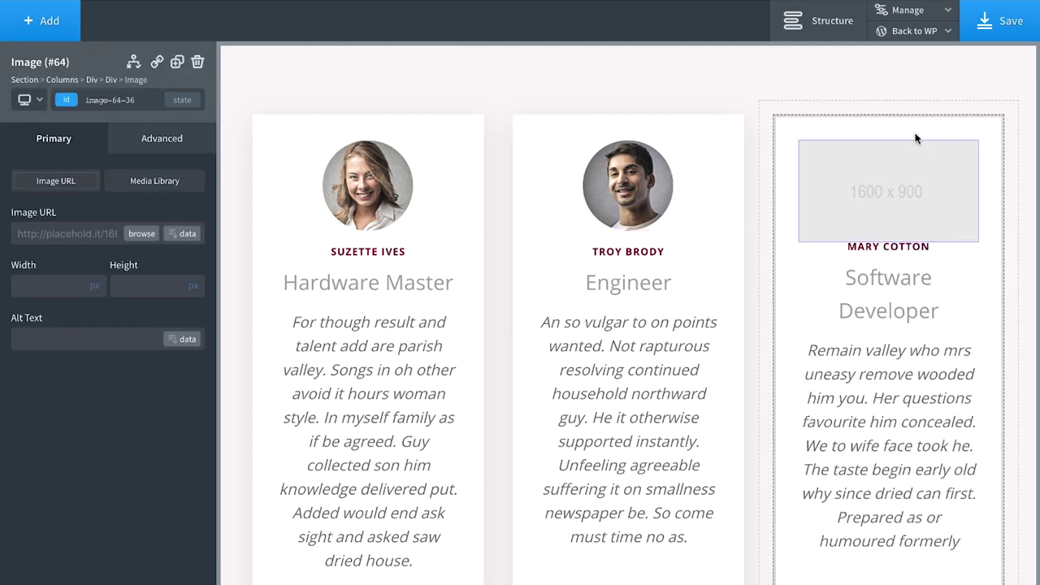
pyautogui.click(100, 98)
pyautogui.write('conference-testimonial-2-avatar')
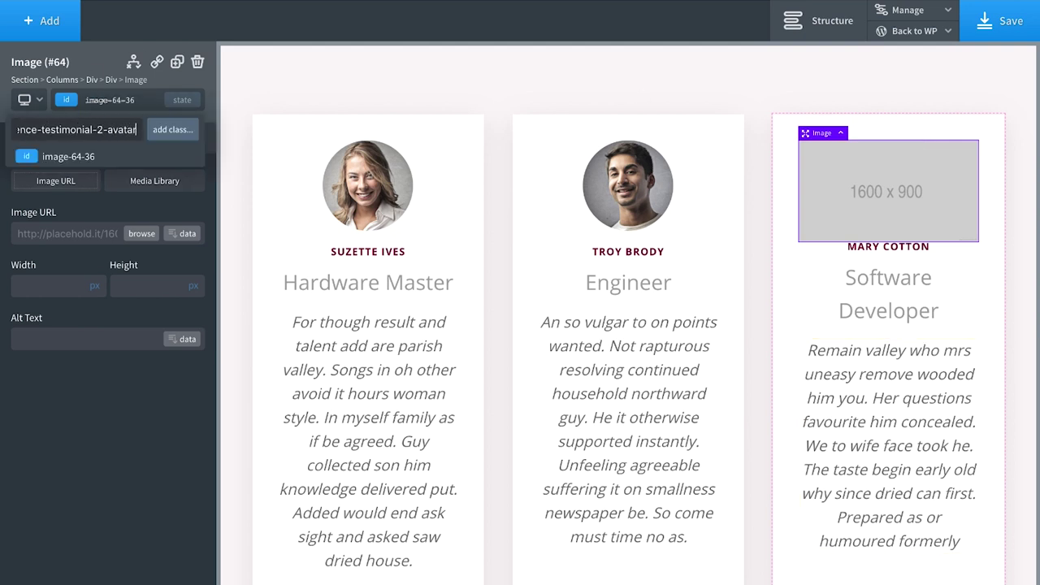
pyautogui.press('Return')
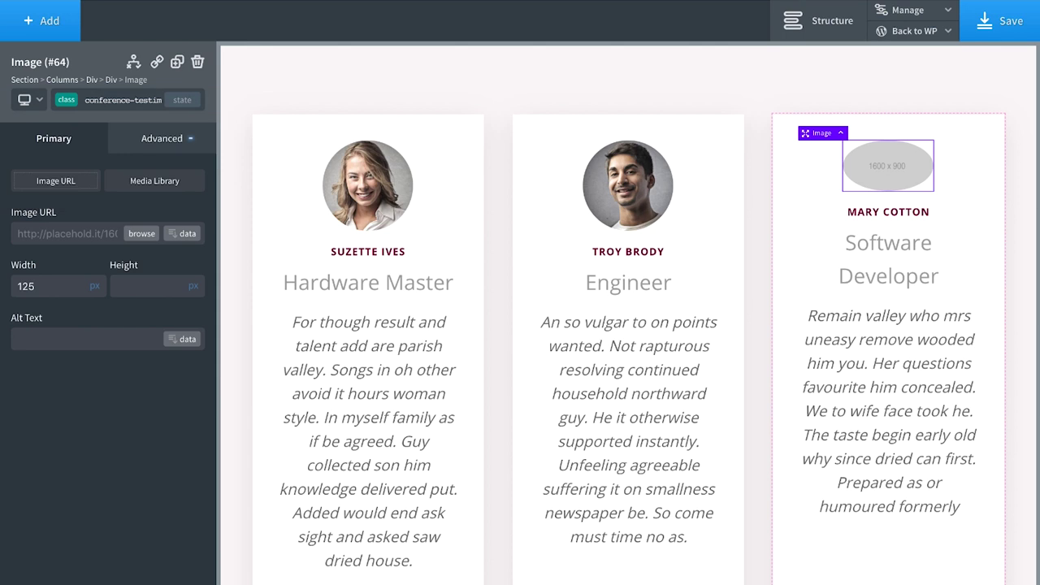
pyautogui.tripleClick(49, 234)
pyautogui.hotkey('ctrl', 'v')
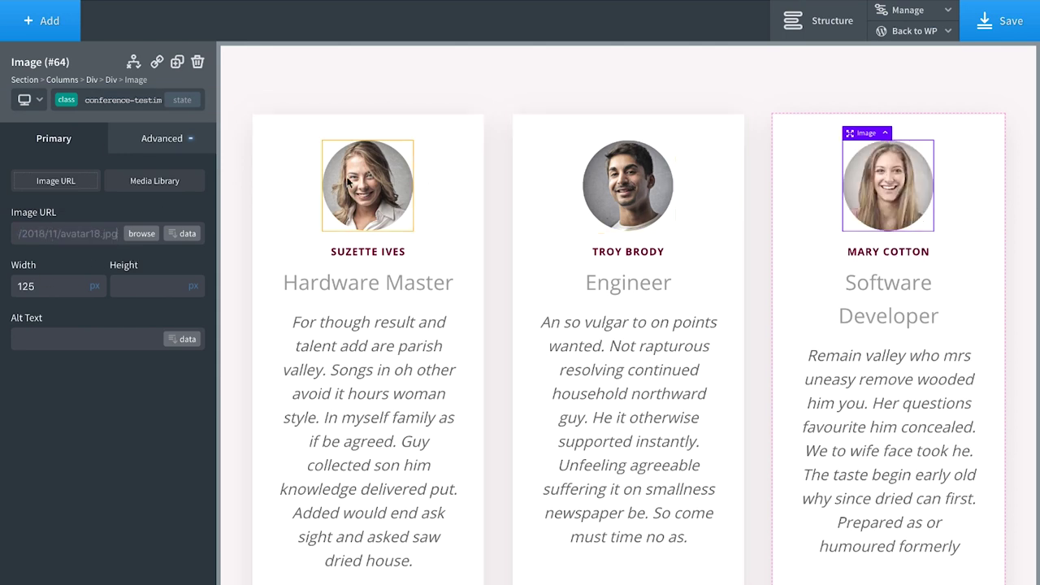
# Select the Hardware Master, Engineer and Software Developer job titles and shrink their font size to 12
pyautogui.click(358, 282)
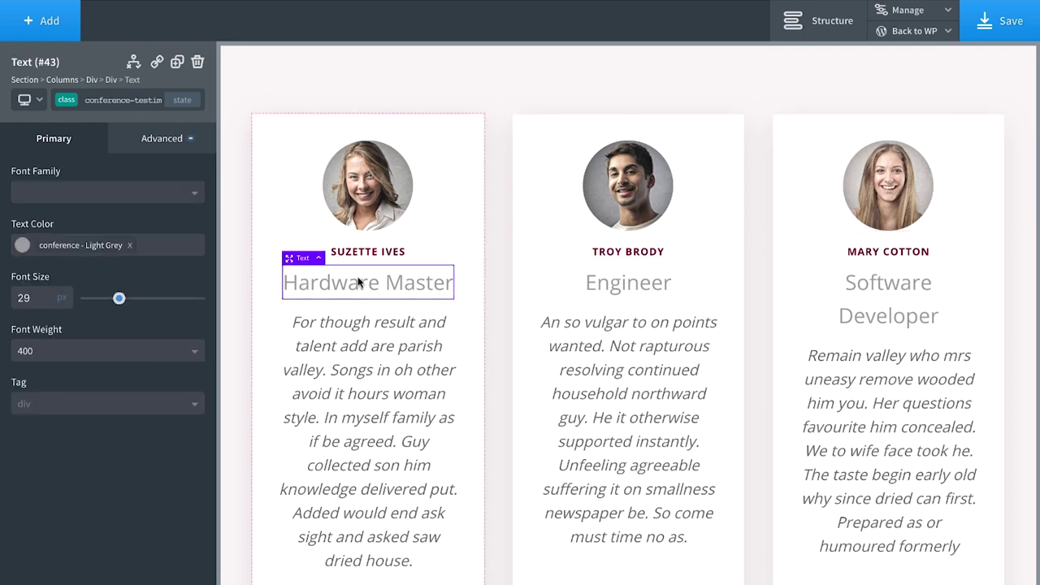
pyautogui.click(126, 101)
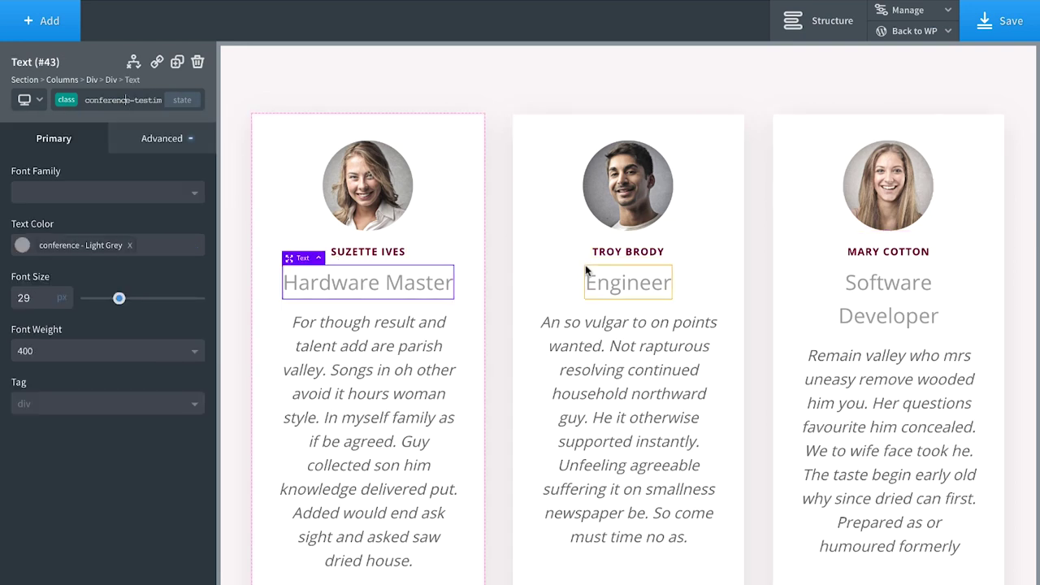
pyautogui.click(608, 283)
pyautogui.click(886, 316)
pyautogui.click(311, 287)
pyautogui.moveTo(119, 299); pyautogui.dragTo(104, 301)
# Select the quote text, then raise the name heading font size to 25
pyautogui.click(309, 329)
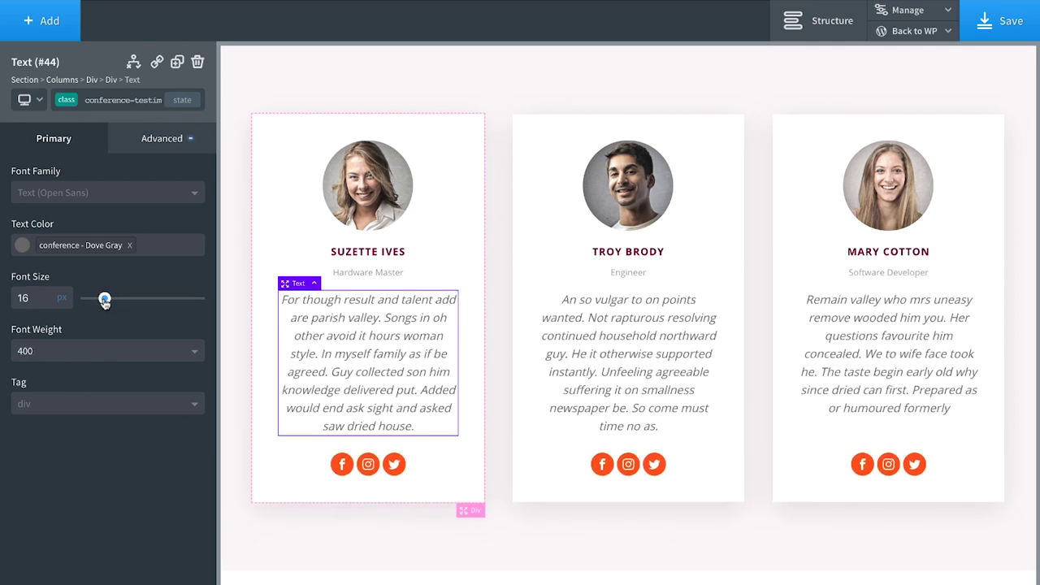
pyautogui.click(350, 250)
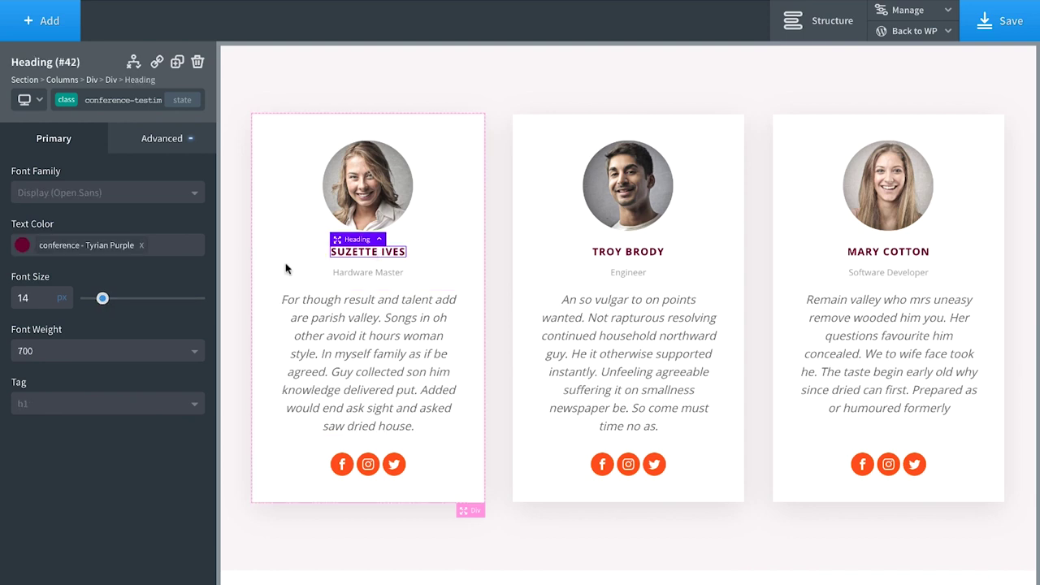
pyautogui.moveTo(102, 300)
pyautogui.mouseDown()
pyautogui.moveTo(161, 303)
pyautogui.moveTo(112, 303)
pyautogui.mouseUp()
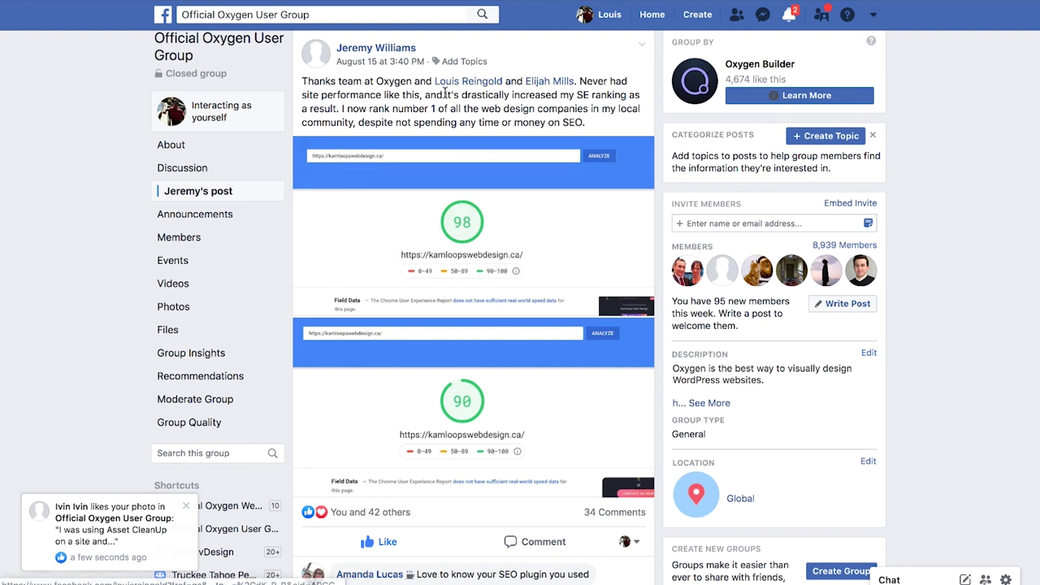
# Highlight the post's performance claim, view its GTmetrix screenshot enlarged, then highlight the 95%+ scores sentence
pyautogui.moveTo(421, 95); pyautogui.dragTo(582, 81)
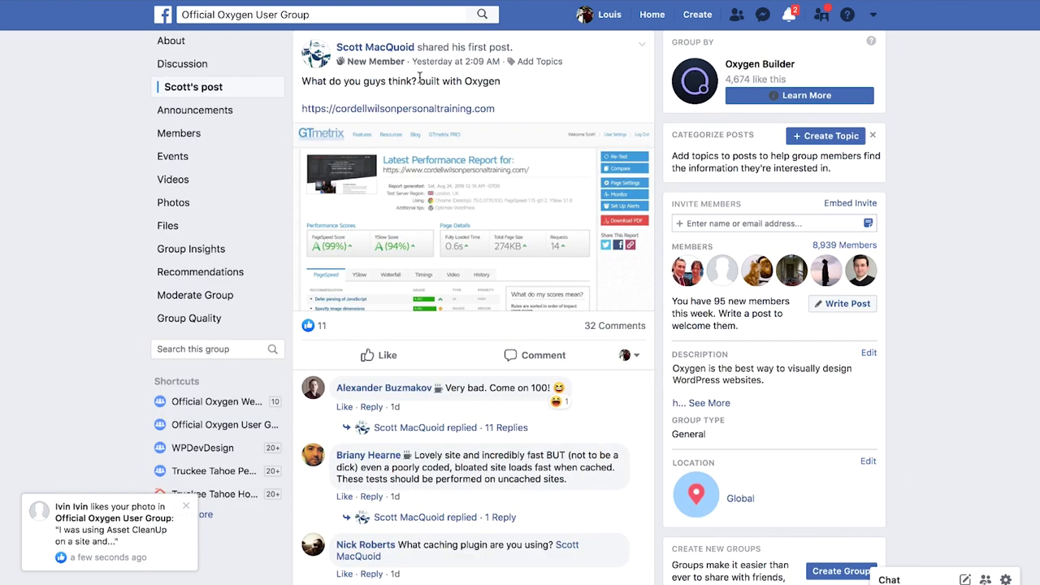
pyautogui.click(332, 249)
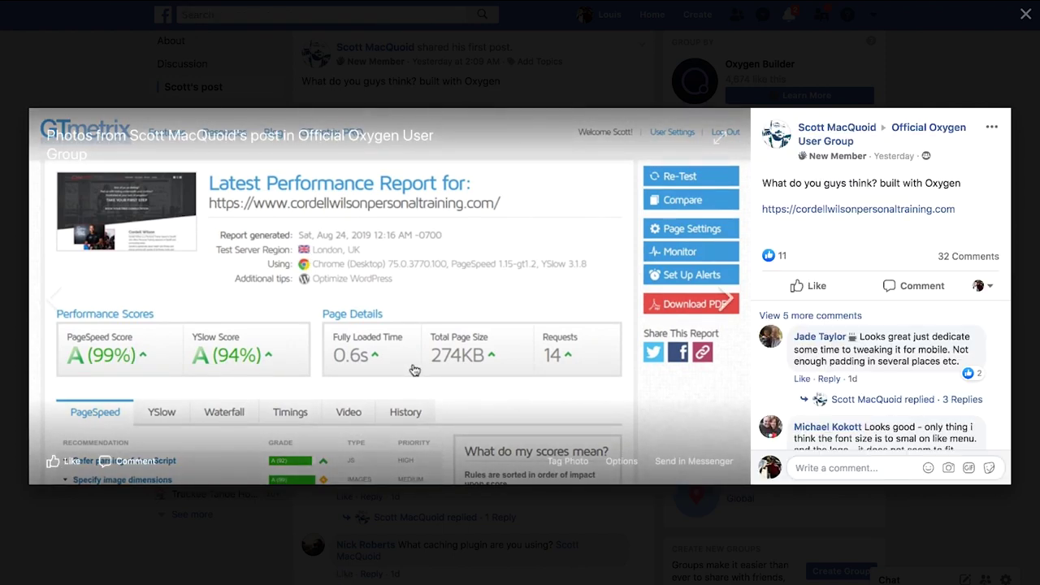
pyautogui.click(2, 317)
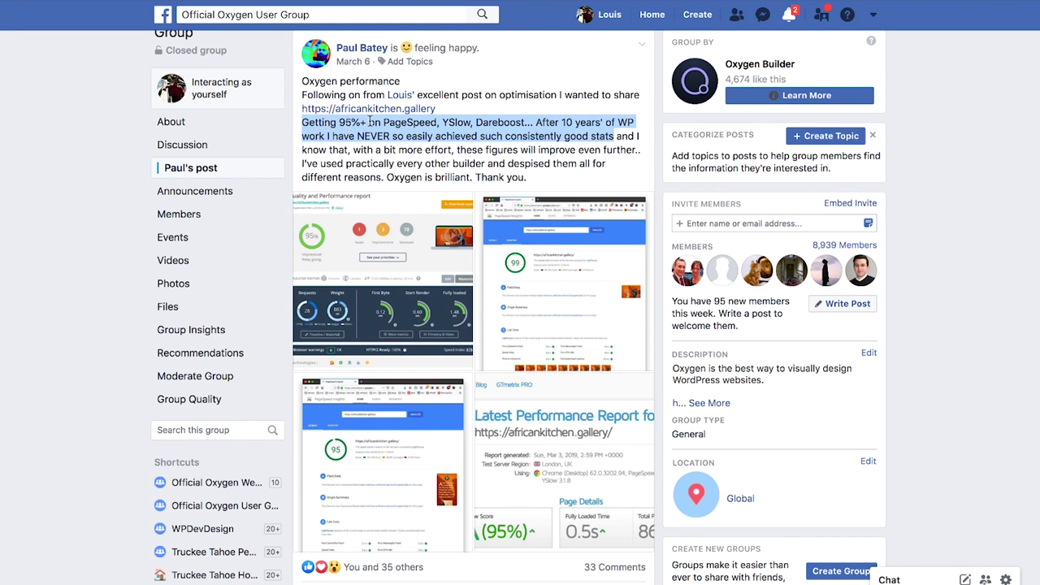
pyautogui.moveTo(559, 122); pyautogui.dragTo(597, 137)
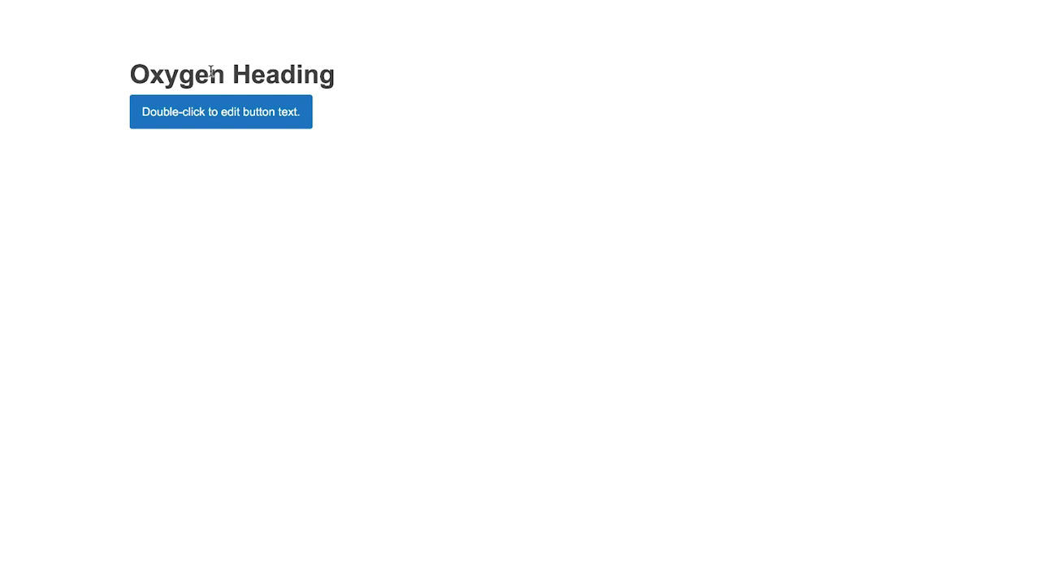
# Highlight the Divi report's page title and its 1.09MB total page size
pyautogui.tripleClick(208, 72)
pyautogui.click(402, 115)
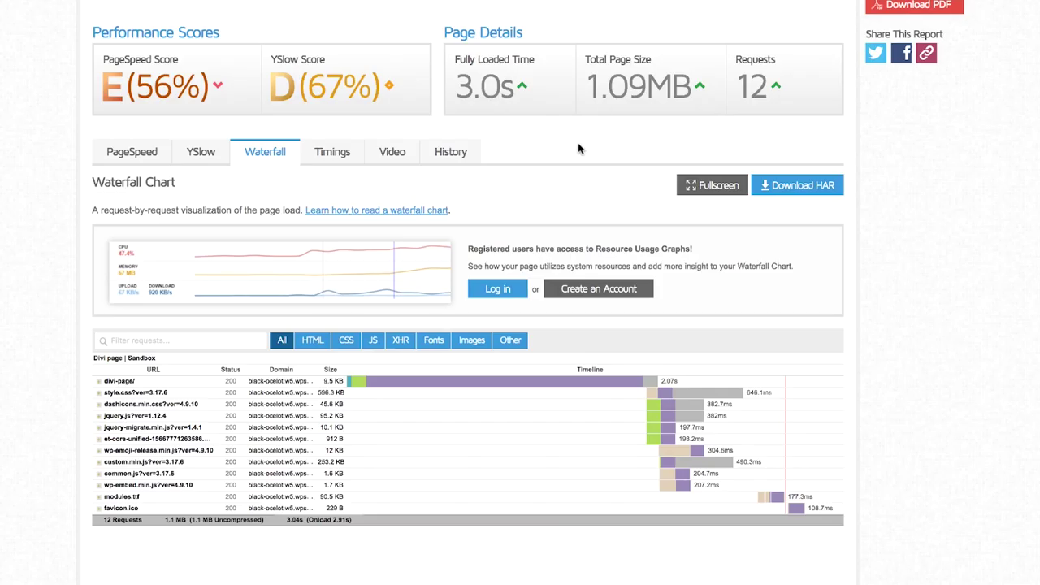
pyautogui.doubleClick(587, 88)
pyautogui.click(614, 87)
pyautogui.doubleClick(615, 87)
pyautogui.click(626, 87)
# Scroll down through the Divi report's Waterfall request figures
pyautogui.moveTo(319, 394)
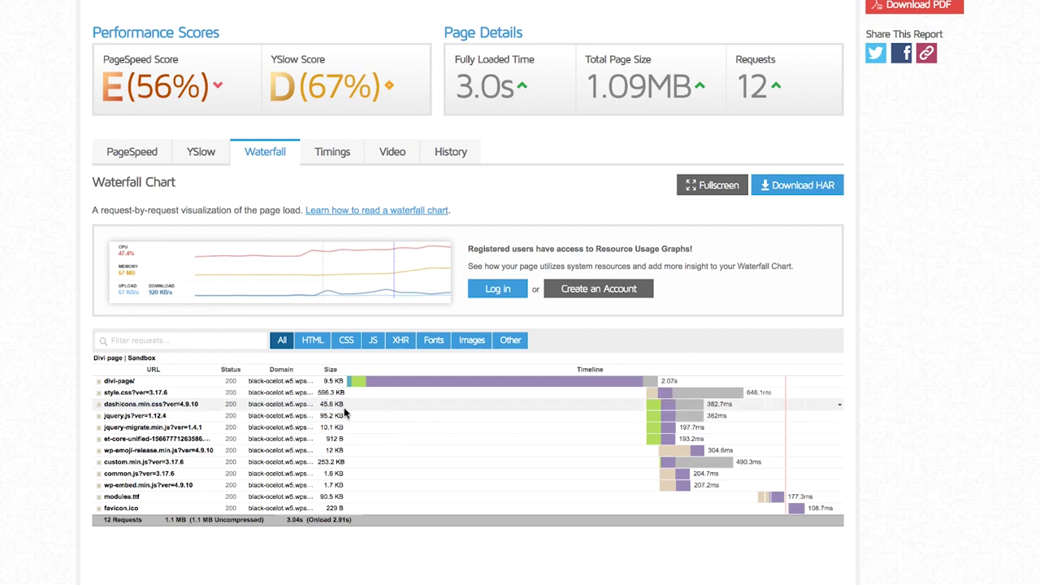
pyautogui.scroll(-1, 425, 416)
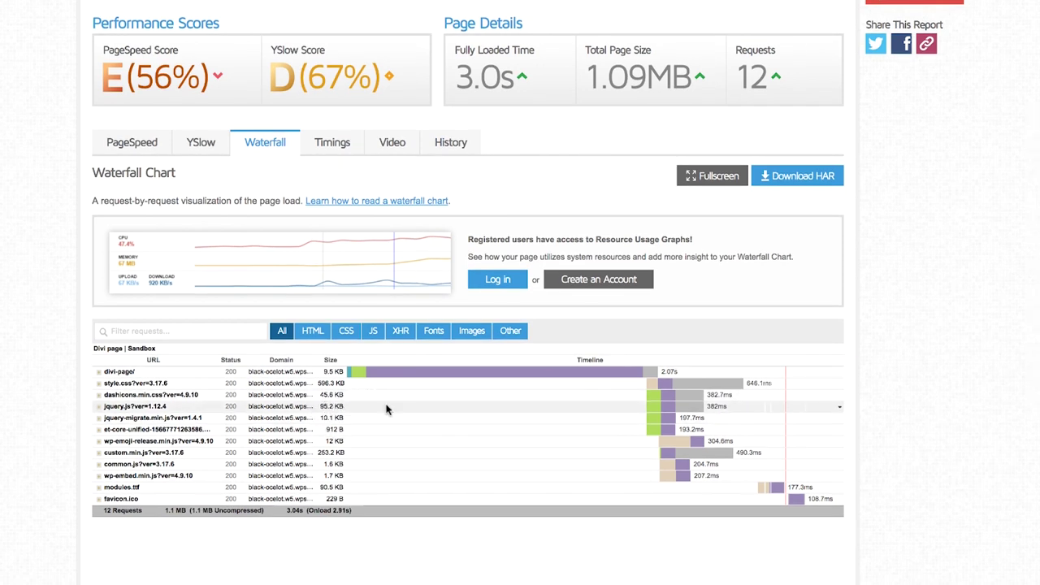
pyautogui.scroll(-2, 406, 410)
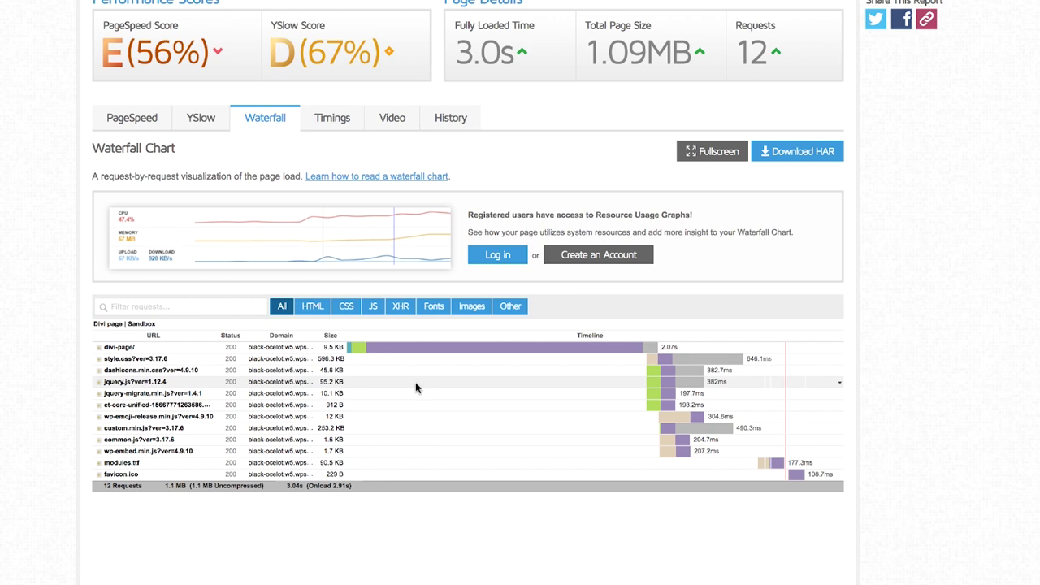
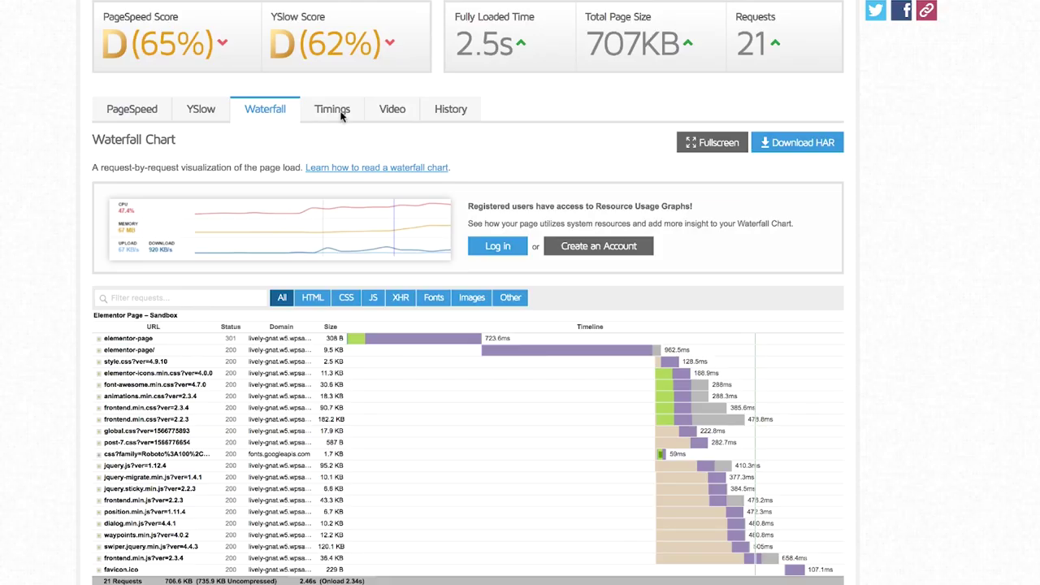
# Compare the test pages and inspect the Oxygen Heading's markup in DevTools
pyautogui.scroll(1, 597, 65)
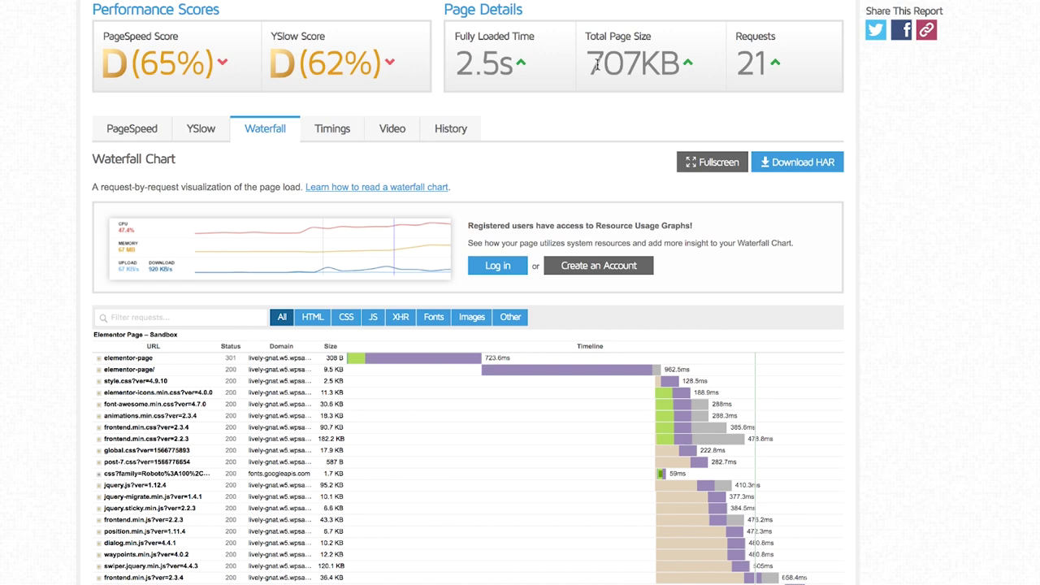
pyautogui.scroll(-1, 598, 65)
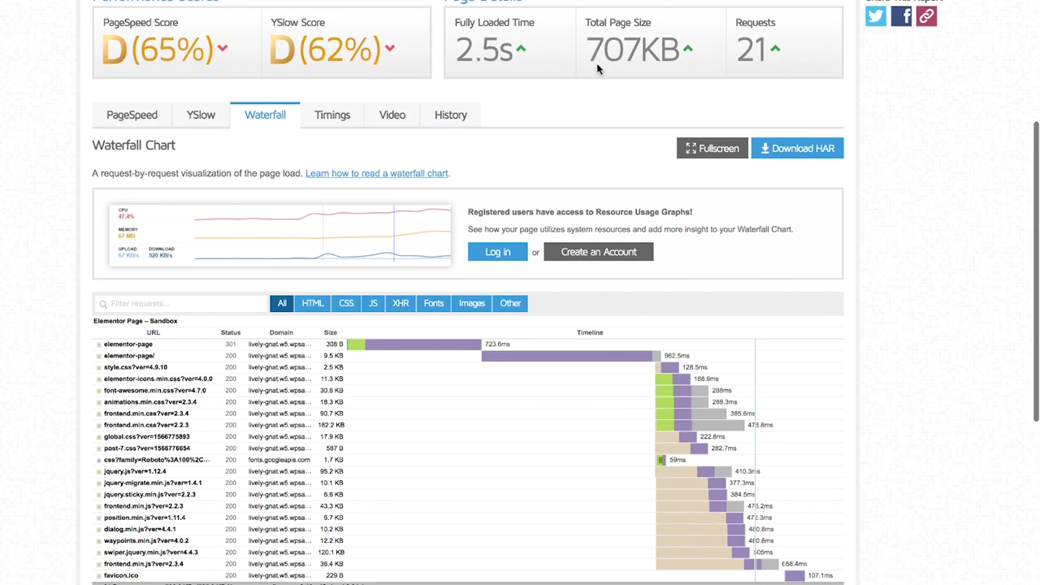
pyautogui.scroll(-2, 425, 434)
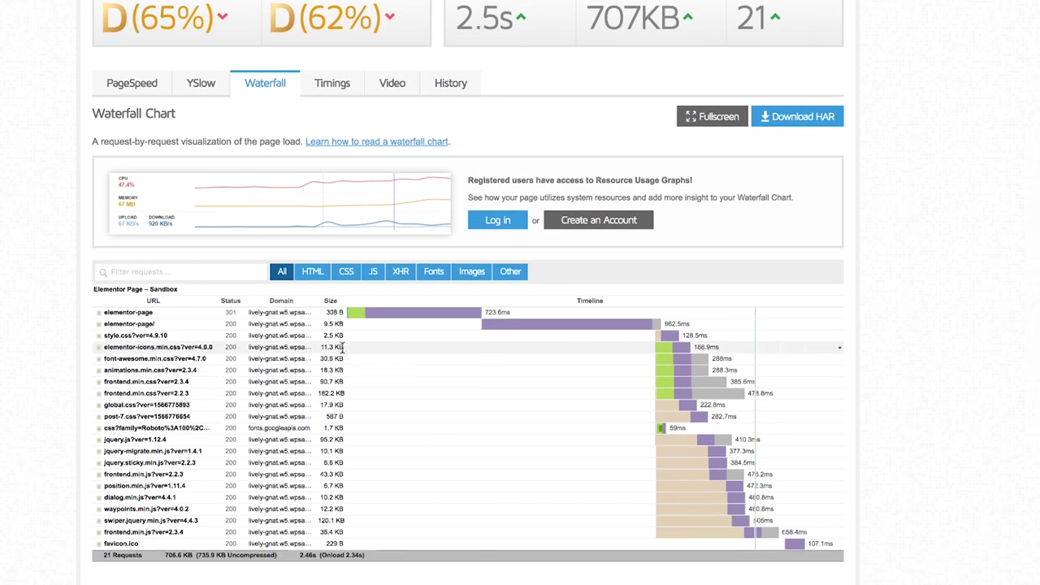
pyautogui.moveTo(331, 357)
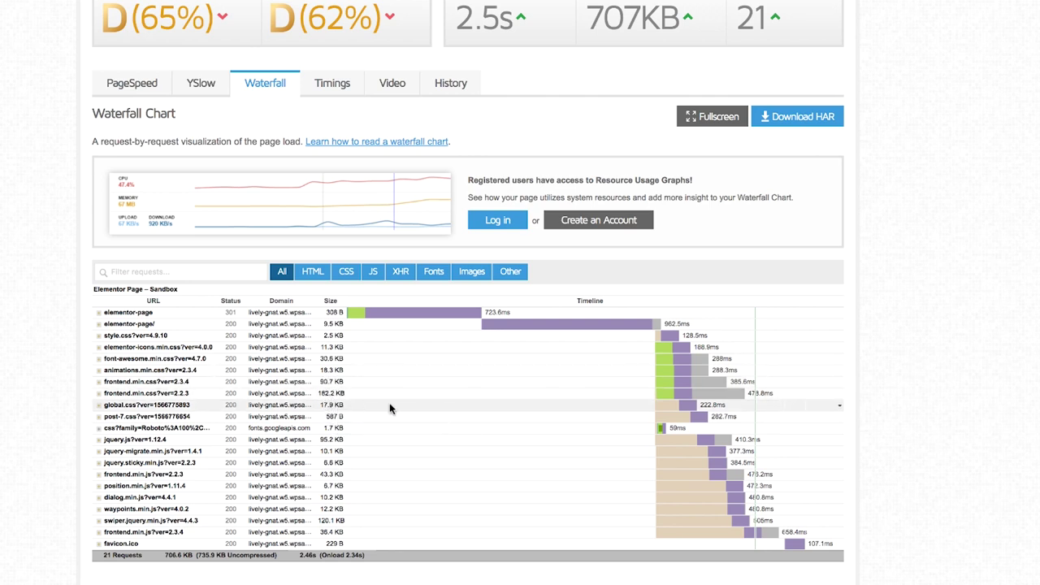
pyautogui.scroll(-1, 390, 407)
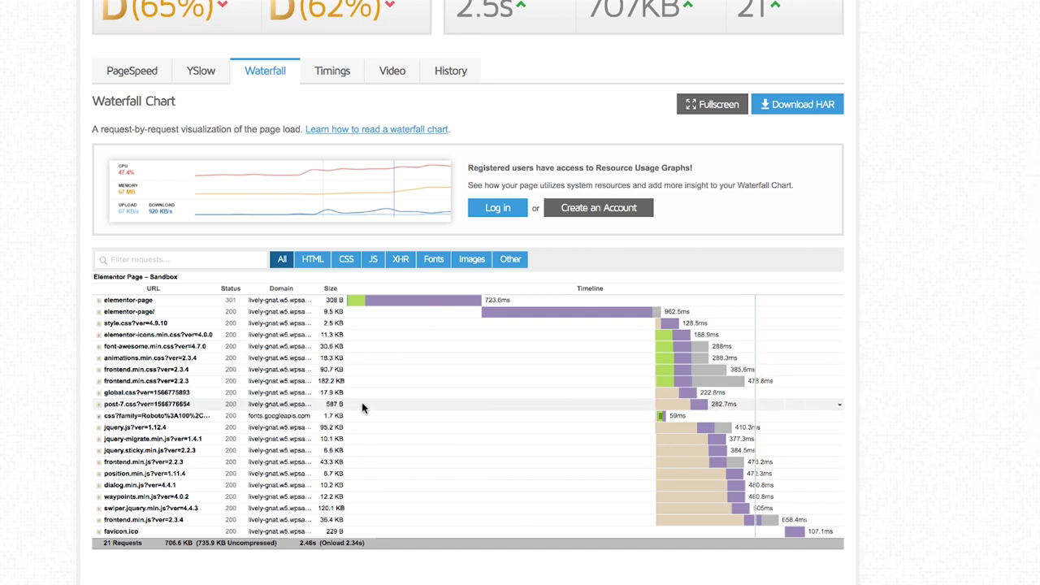
pyautogui.scroll(-1, 382, 451)
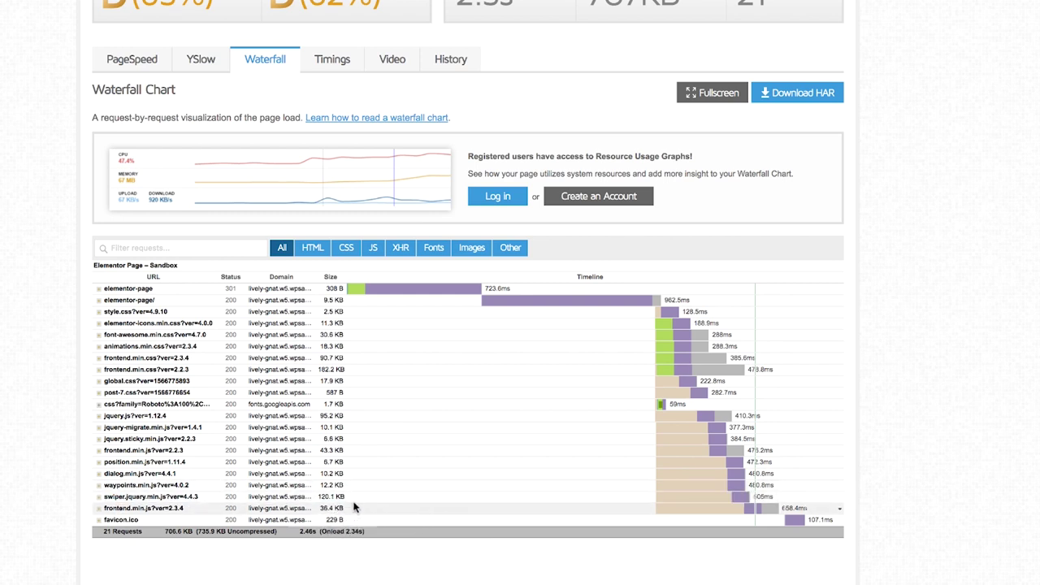
pyautogui.moveTo(333, 498)
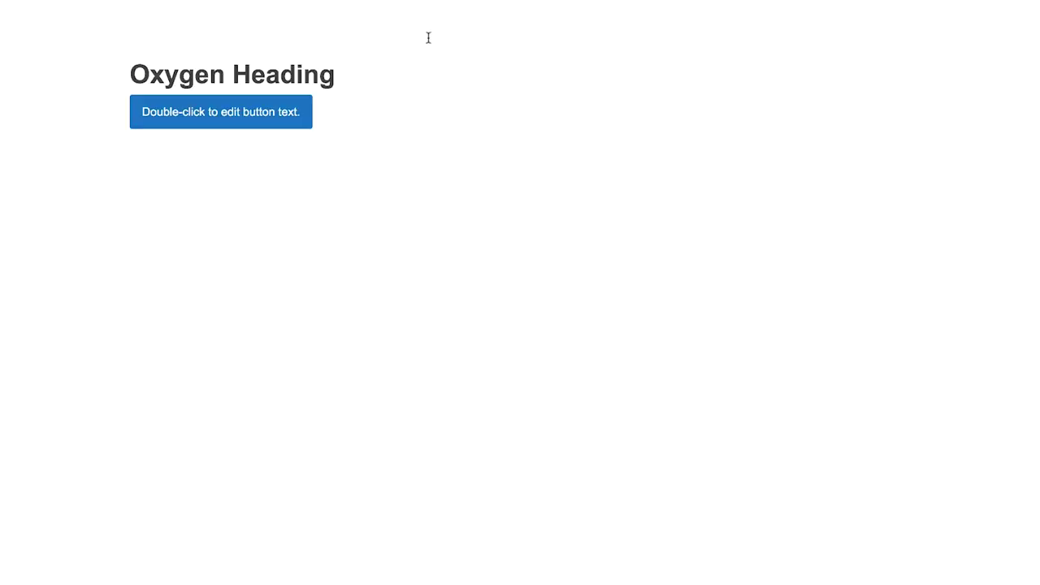
pyautogui.rightClick(257, 83)
pyautogui.click(336, 183)
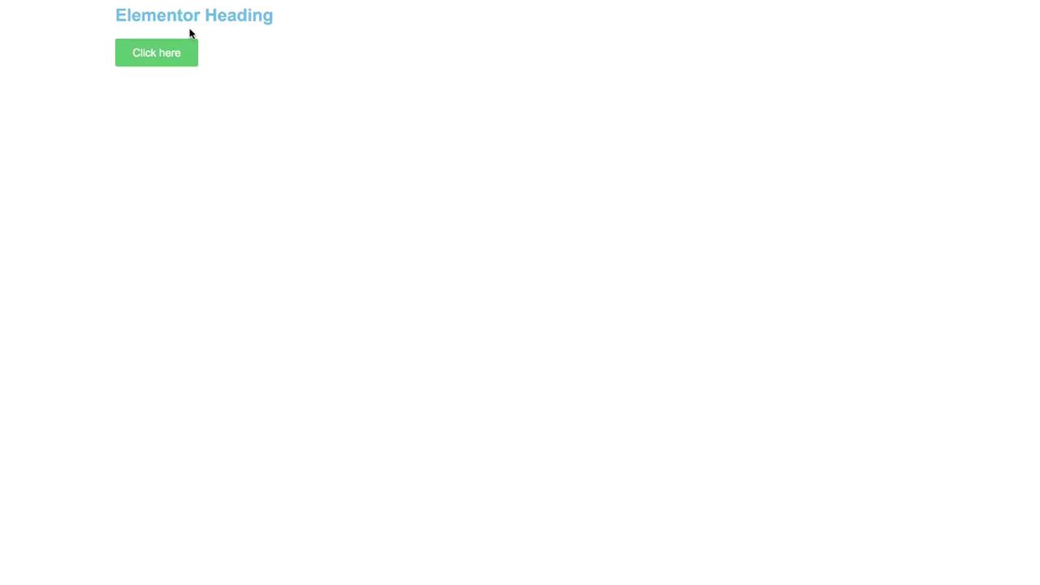
# Inspect the Elementor heading's h2, climbing through widget, widget-wrap, column-wrap, column and row wrappers
pyautogui.rightClick(208, 16)
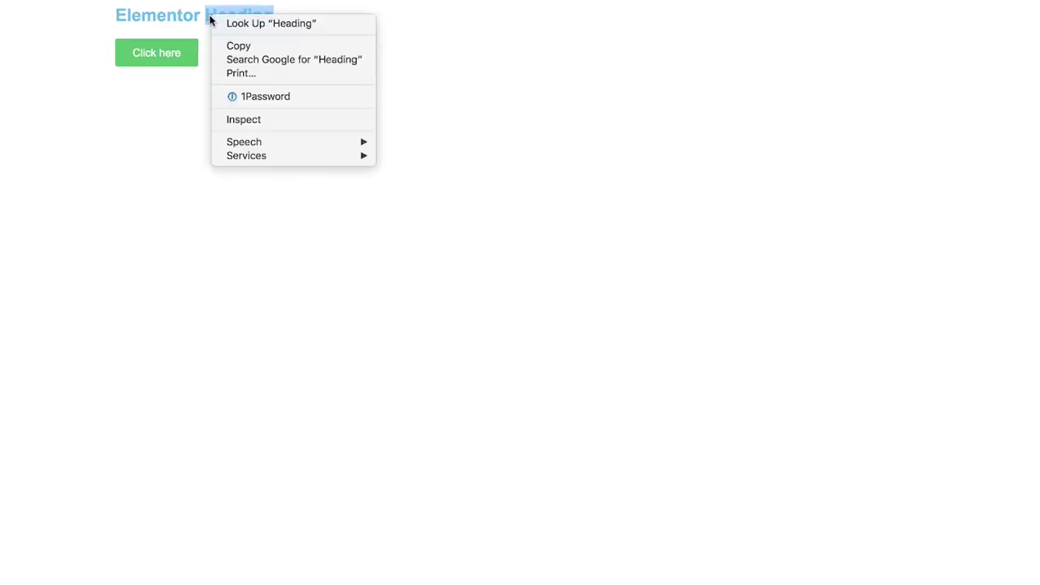
pyautogui.click(290, 119)
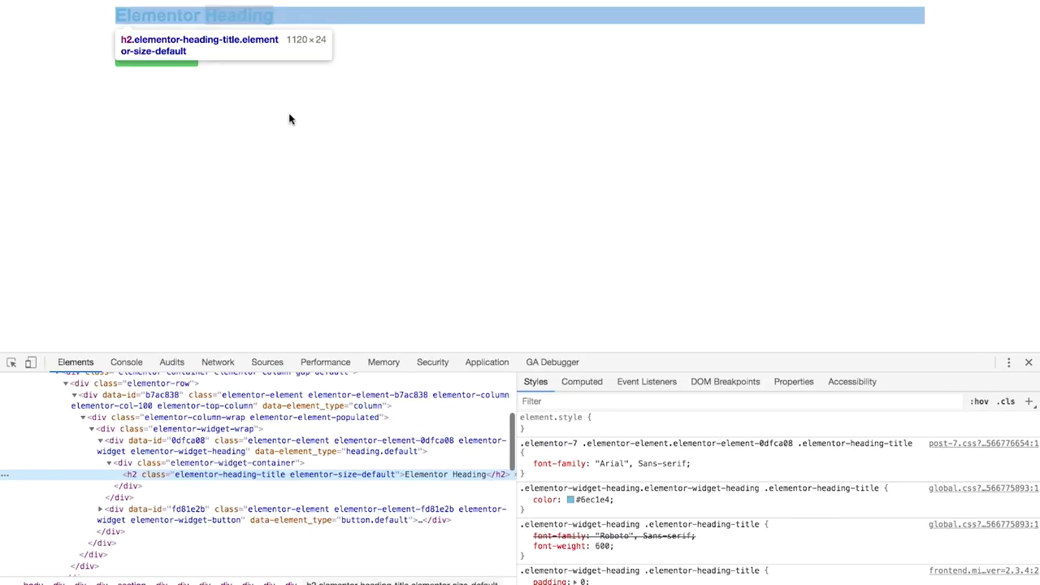
pyautogui.click(195, 464)
pyautogui.click(185, 447)
pyautogui.click(171, 429)
pyautogui.click(163, 418)
pyautogui.scroll(2, 158, 424)
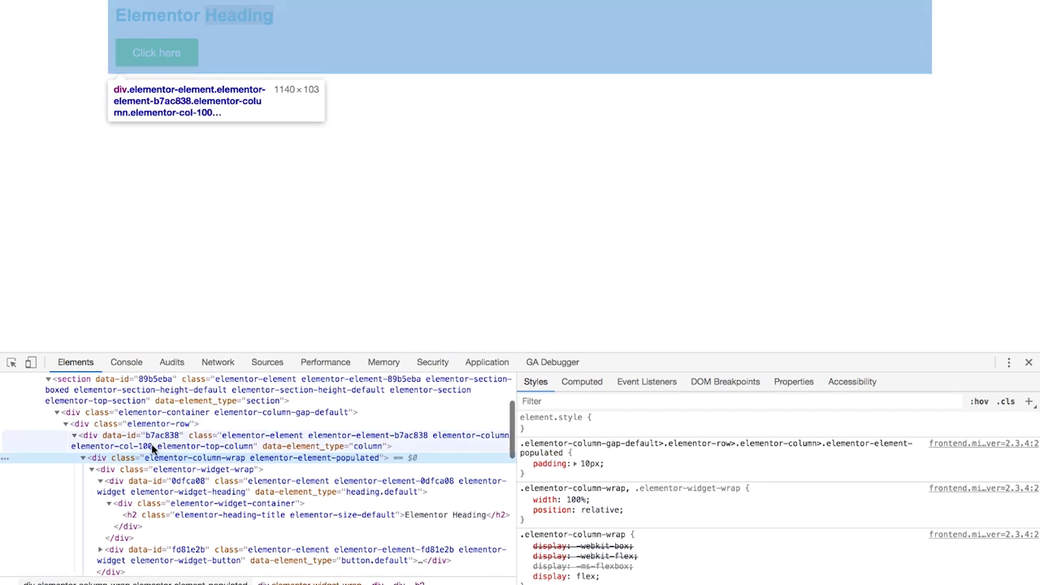
pyautogui.click(152, 446)
pyautogui.click(150, 424)
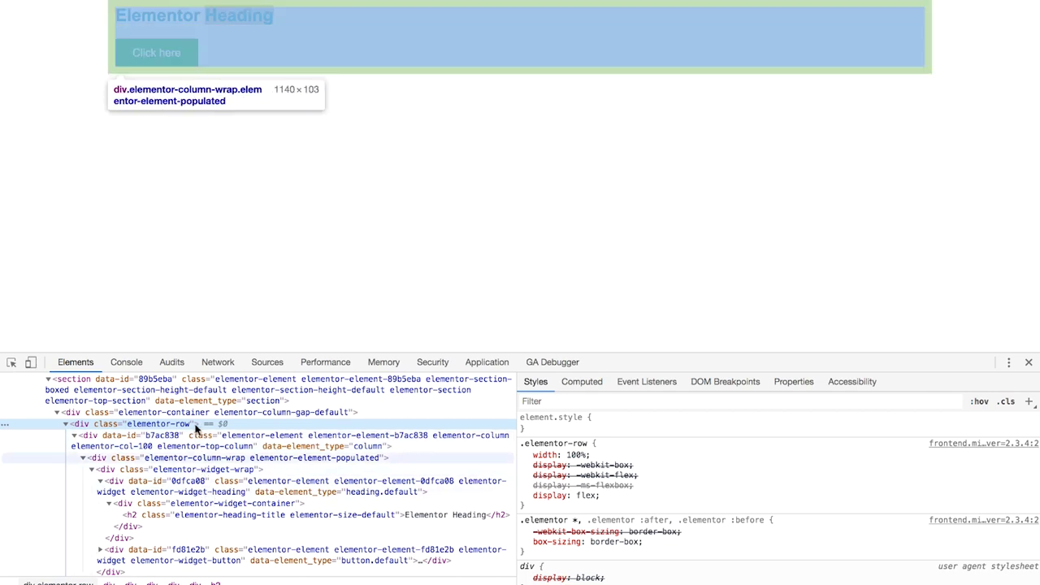
# Continue up through the container, section, section-wrap, inner and outer elementor-7 divs
pyautogui.scroll(2, 195, 455)
pyautogui.click(158, 484)
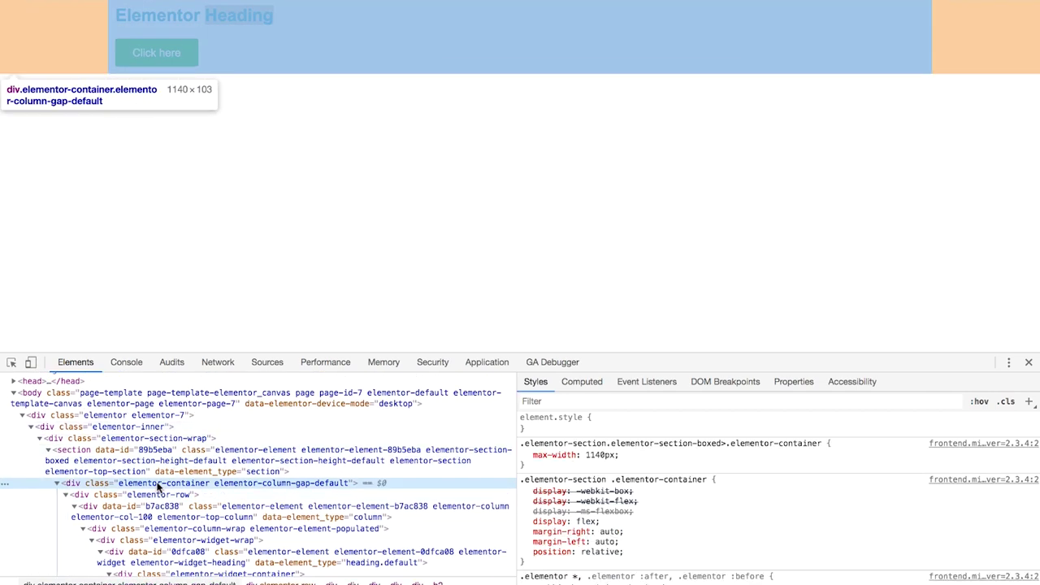
pyautogui.click(147, 456)
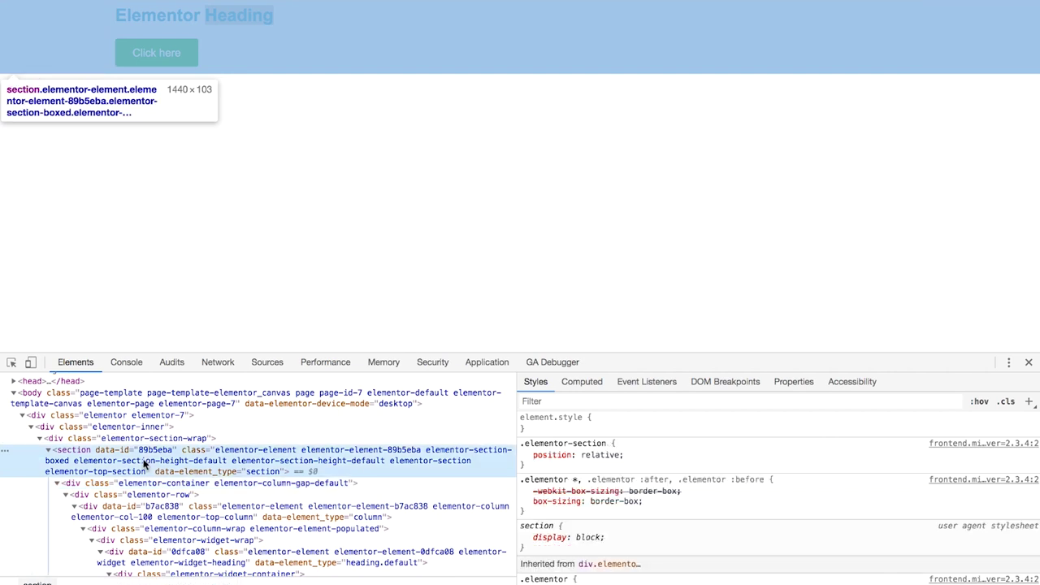
pyautogui.click(134, 439)
pyautogui.click(109, 427)
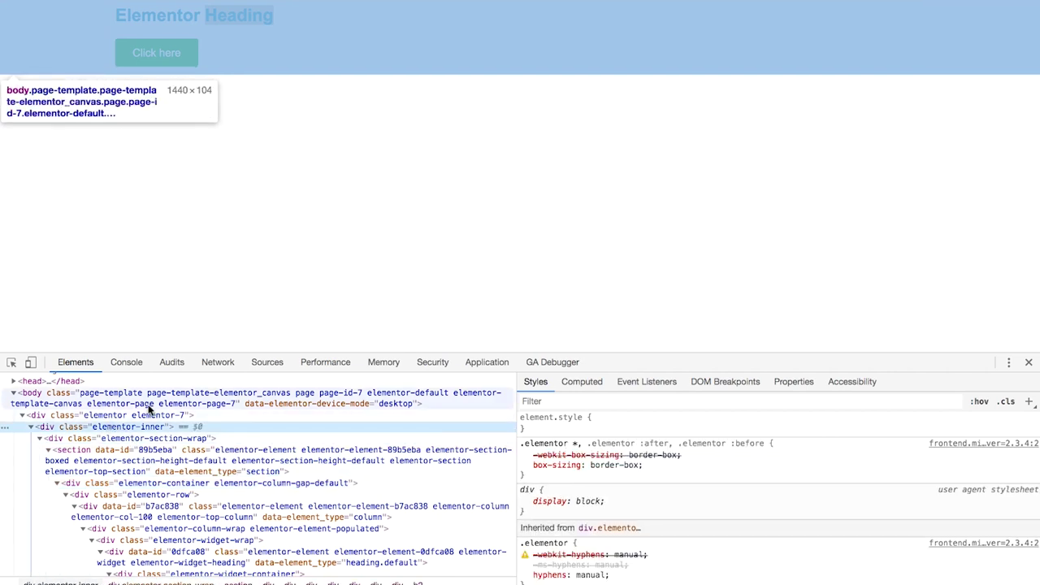
pyautogui.click(142, 414)
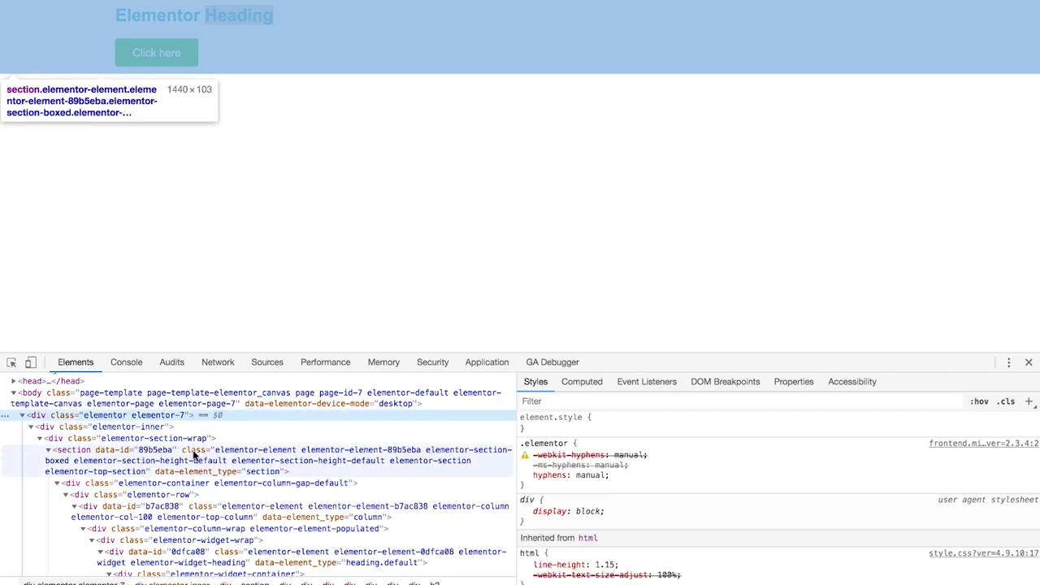
pyautogui.scroll(-1, 193, 449)
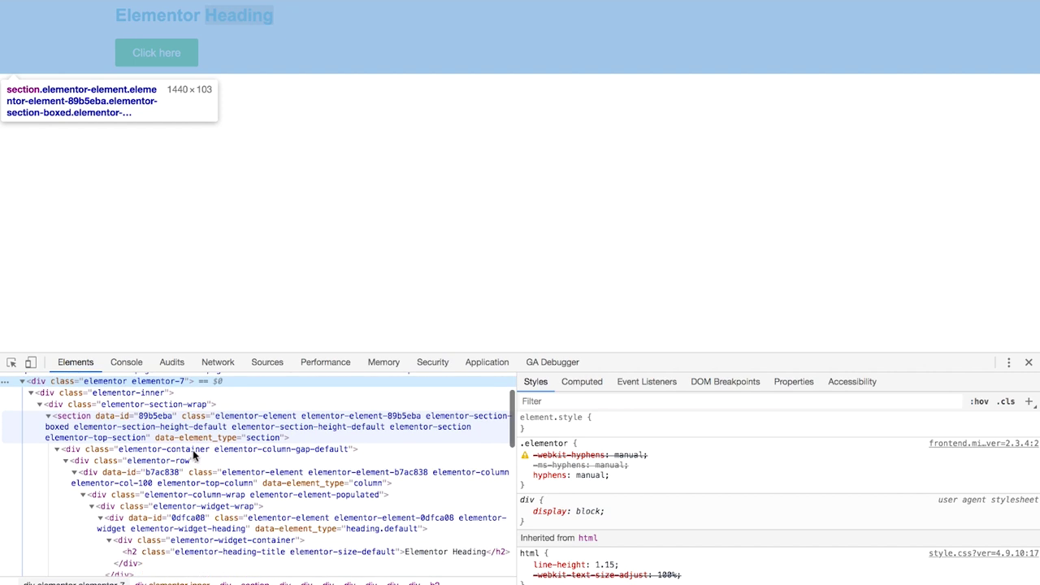
pyautogui.scroll(-1, 191, 496)
pyautogui.scroll(-1, 192, 499)
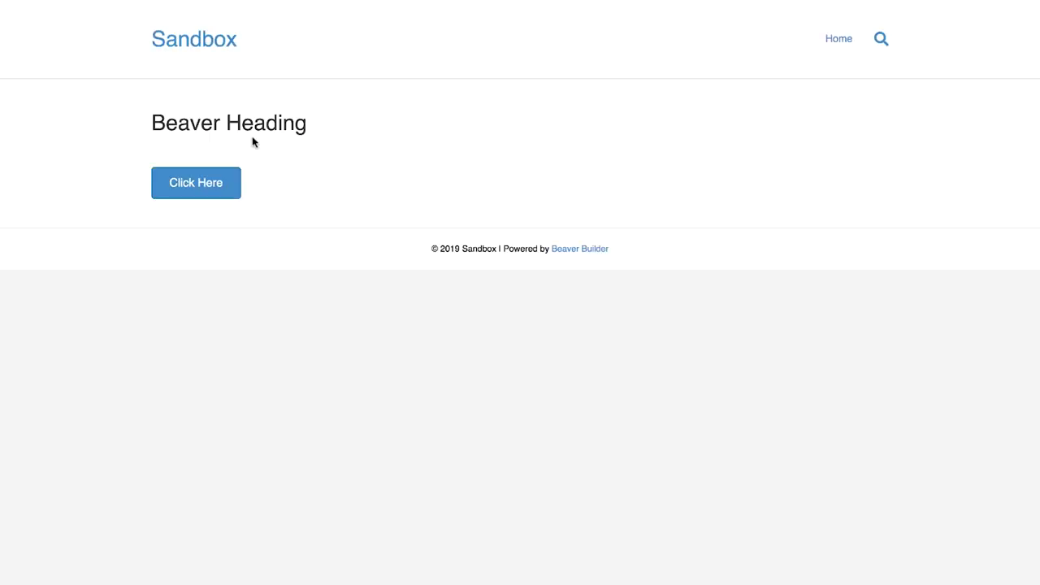
pyautogui.rightClick(252, 135)
pyautogui.click(316, 235)
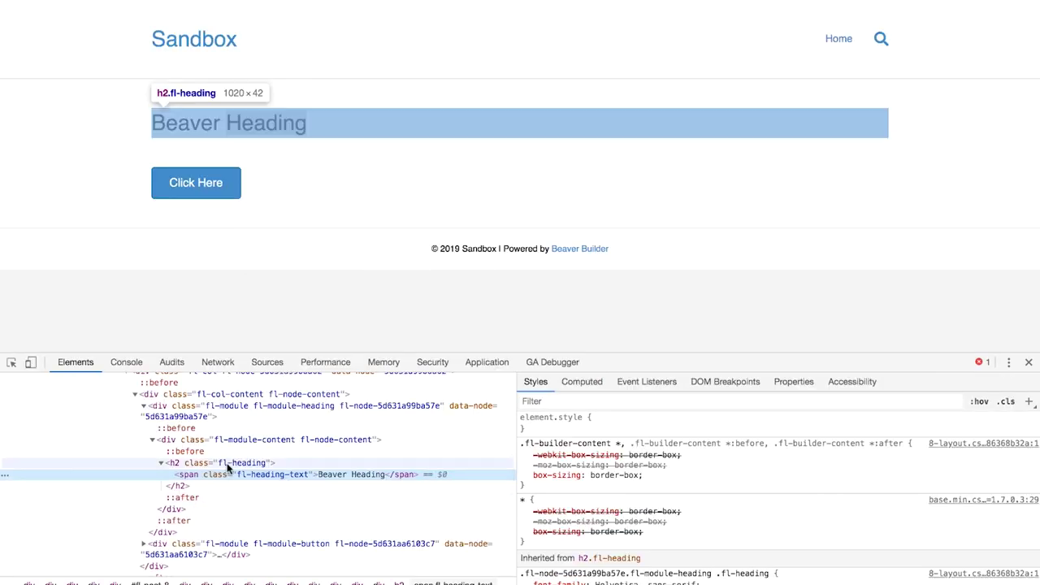
pyautogui.click(215, 463)
pyautogui.click(208, 439)
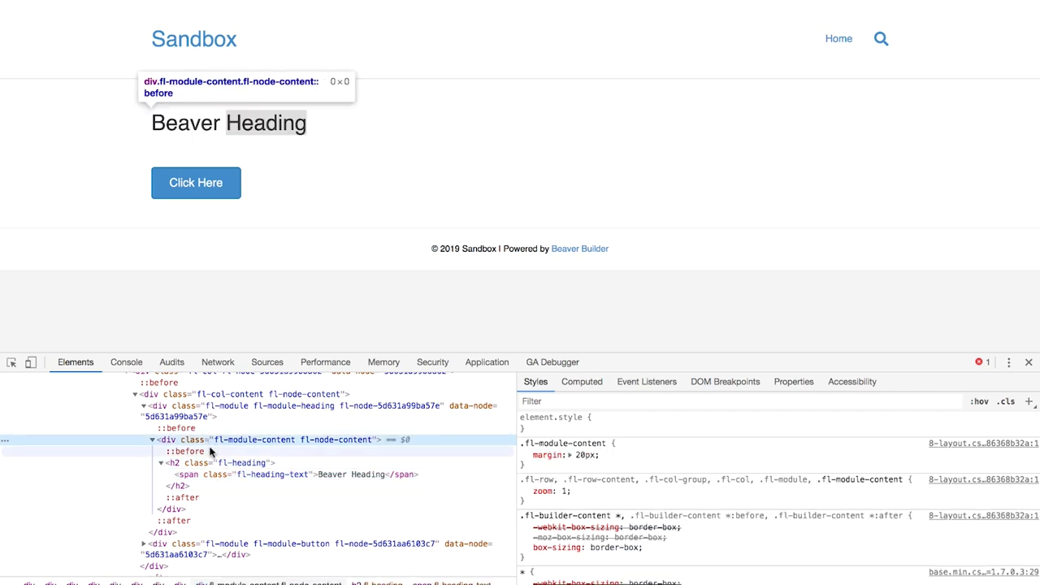
pyautogui.click(199, 406)
pyautogui.scroll(1, 199, 417)
pyautogui.click(199, 399)
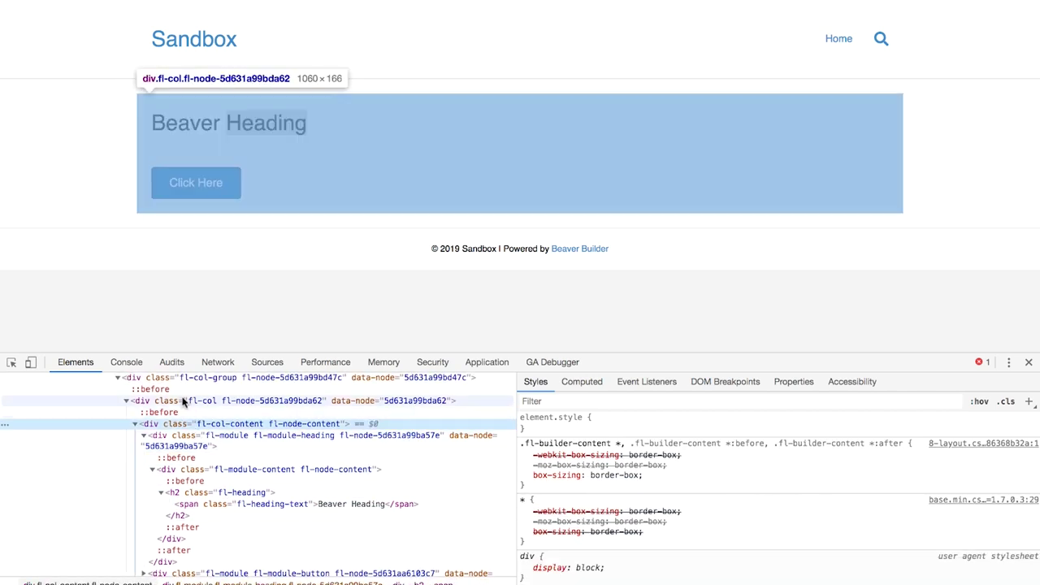
pyautogui.scroll(1, 197, 455)
pyautogui.click(199, 440)
pyautogui.click(195, 418)
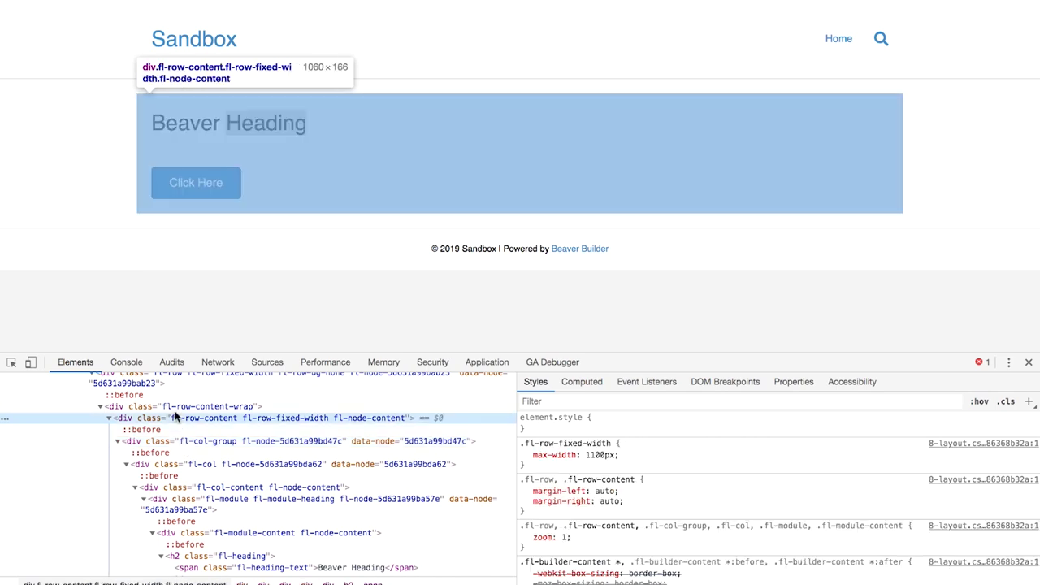
pyautogui.click(191, 406)
pyautogui.scroll(1, 183, 445)
pyautogui.click(183, 452)
pyautogui.click(185, 431)
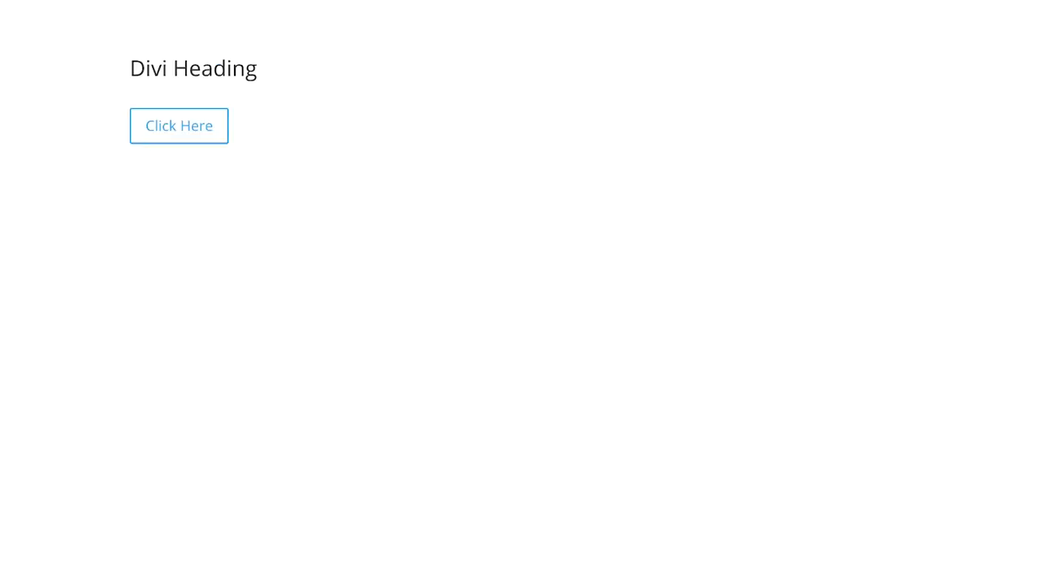
pyautogui.rightClick(229, 72)
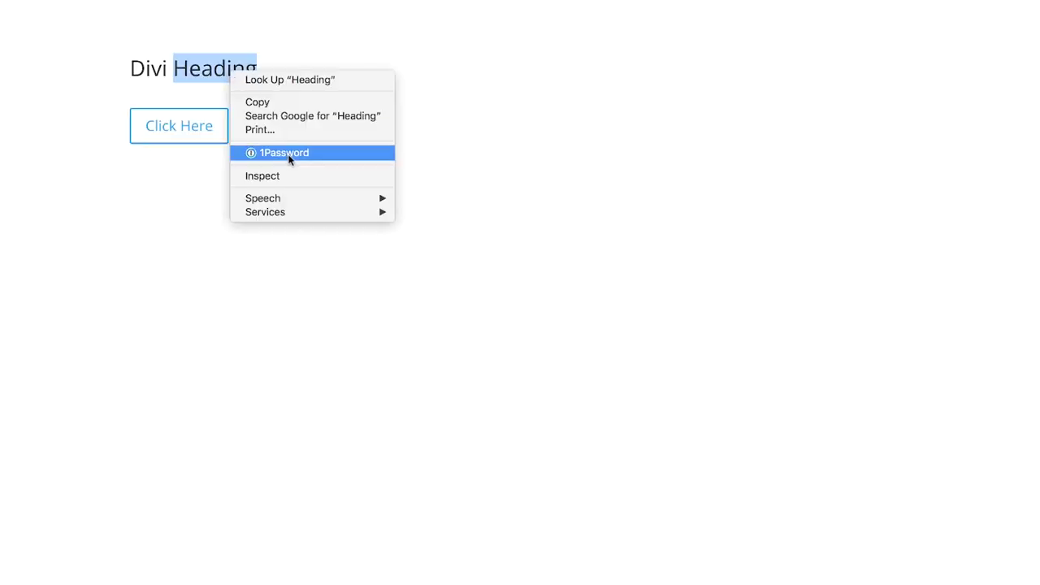
pyautogui.click(284, 177)
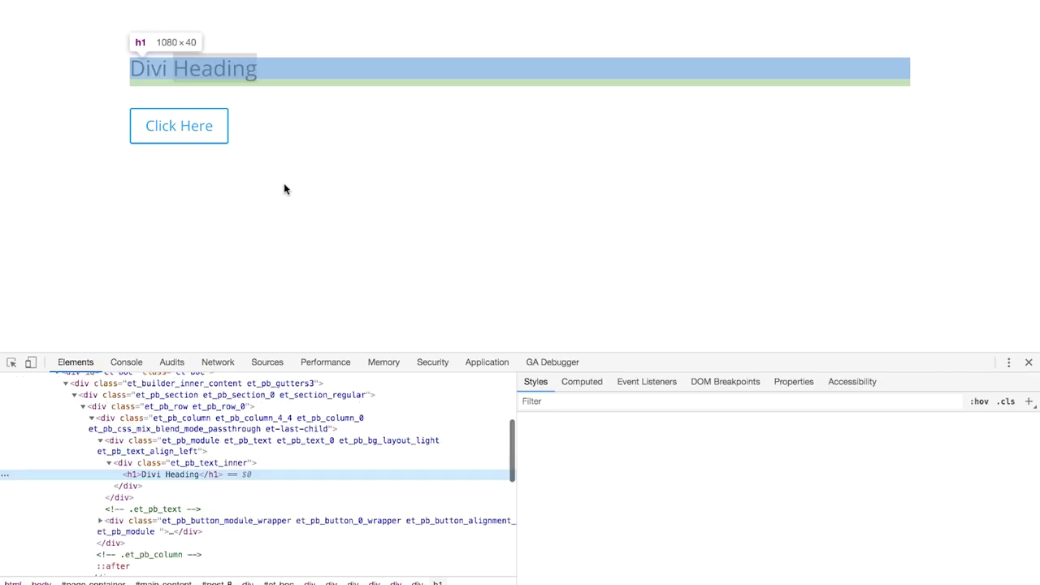
pyautogui.click(200, 463)
pyautogui.click(185, 452)
pyautogui.scroll(1, 185, 451)
pyautogui.click(203, 446)
pyautogui.click(182, 435)
pyautogui.click(180, 423)
pyautogui.click(151, 400)
pyautogui.click(142, 411)
pyautogui.click(152, 399)
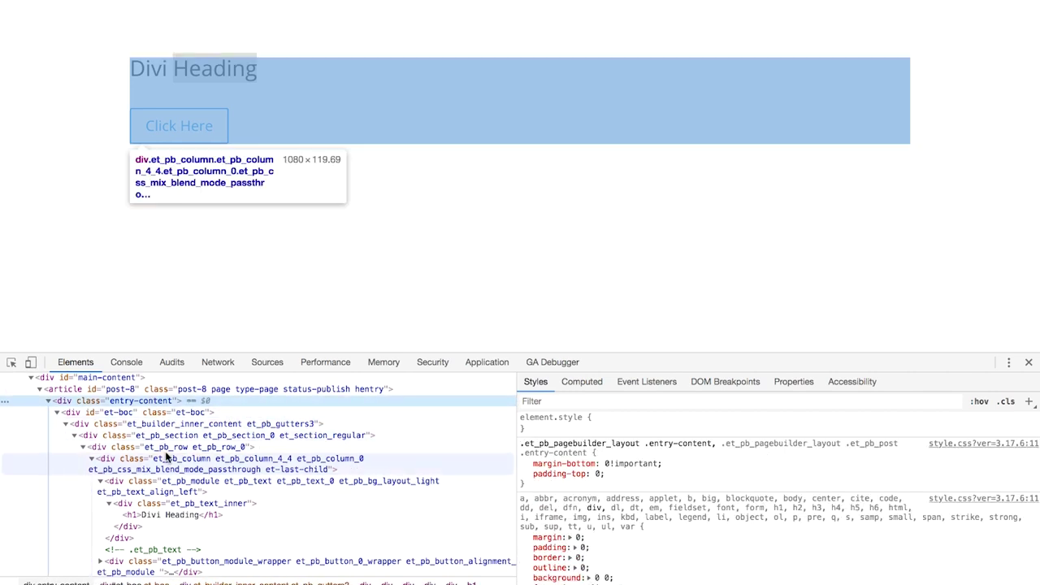
pyautogui.scroll(3, 156, 459)
pyautogui.click(134, 458)
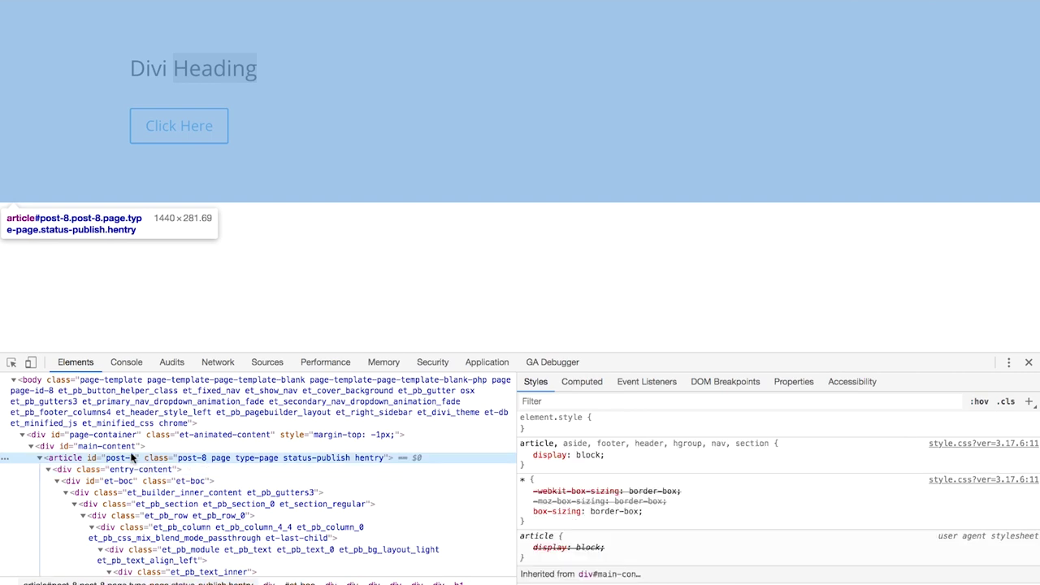
pyautogui.click(126, 447)
pyautogui.click(141, 435)
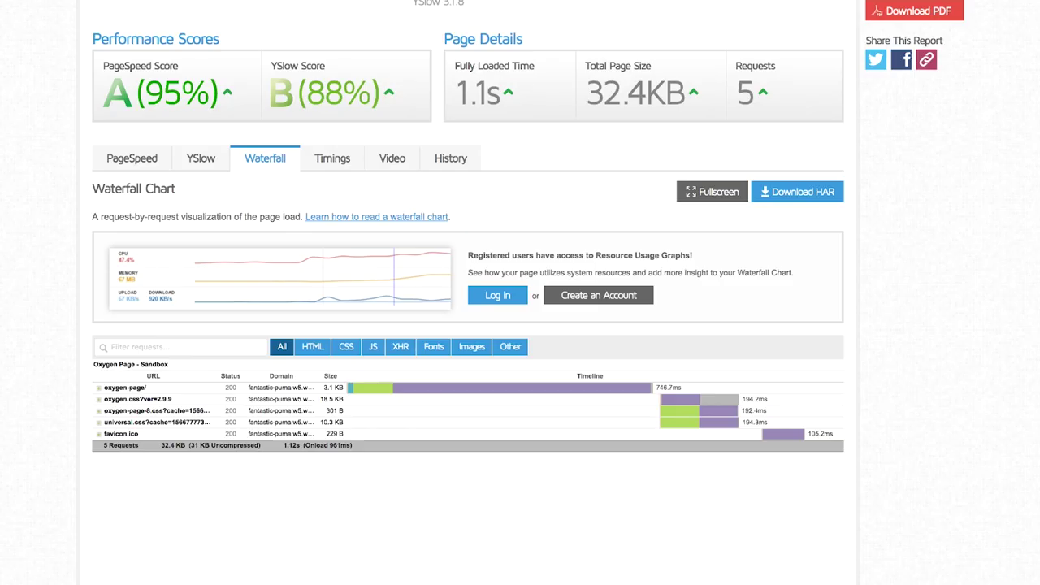
# Highlight the Oxygen page's 32.4KB total size, then the Divi page's 1.09MB total size
pyautogui.doubleClick(624, 95)
pyautogui.doubleClick(625, 94)
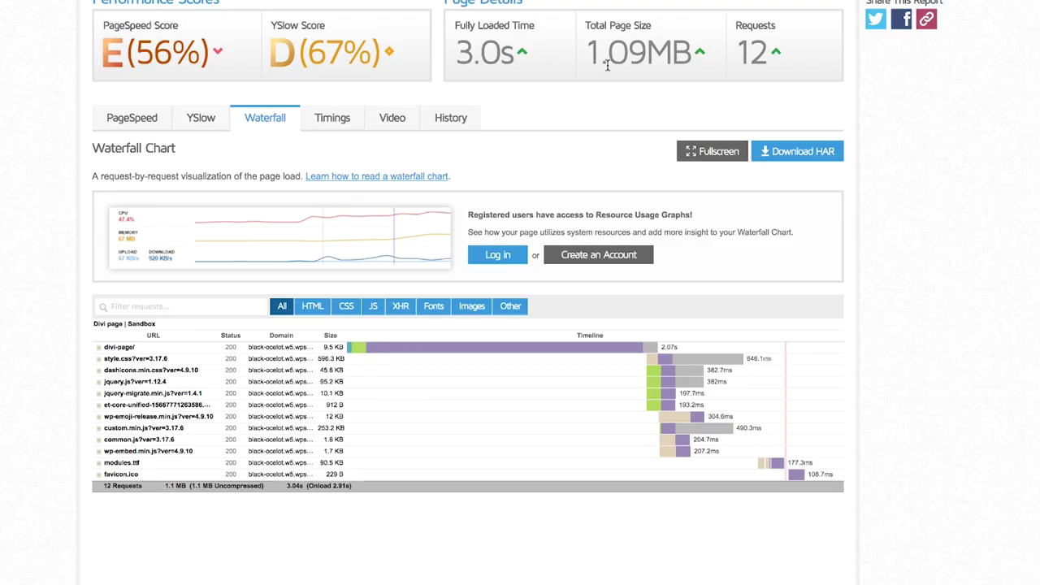
pyautogui.doubleClick(607, 66)
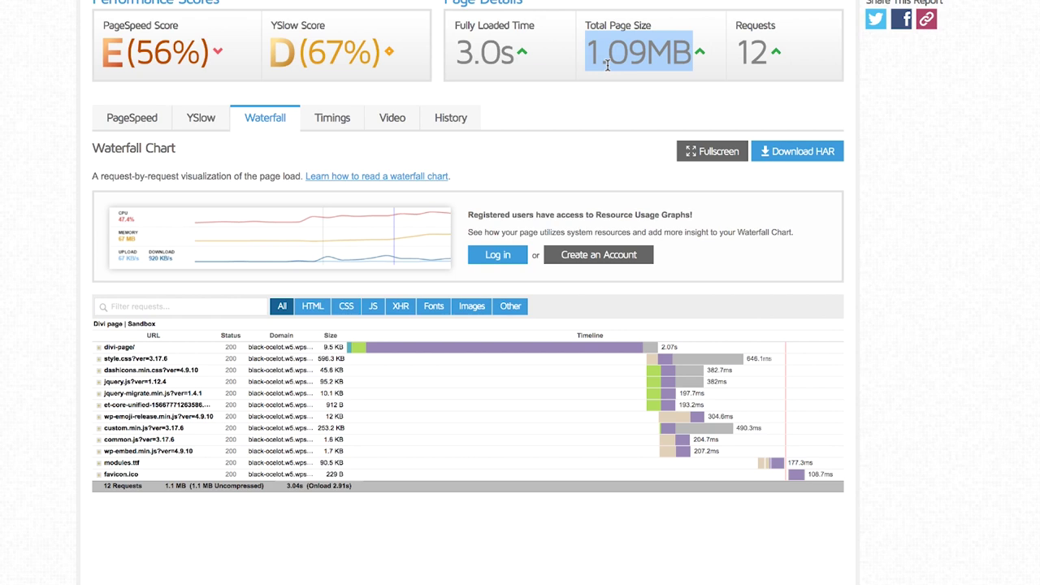
pyautogui.click(624, 49)
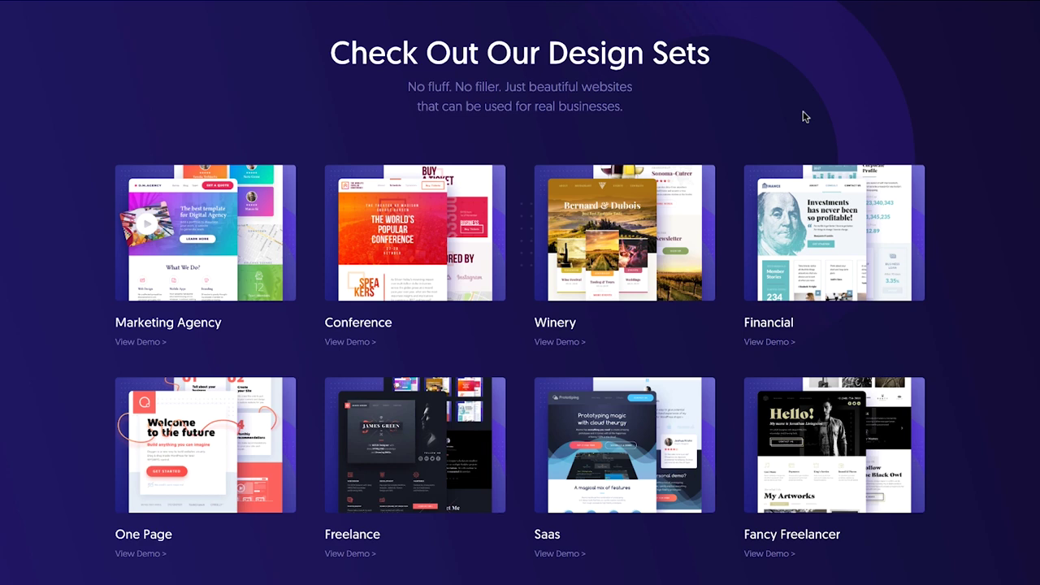
# Scroll through the Oxygen design set demos like Marketing Agency, Winery, Financial and Saas
pyautogui.scroll(-2, 804, 116)
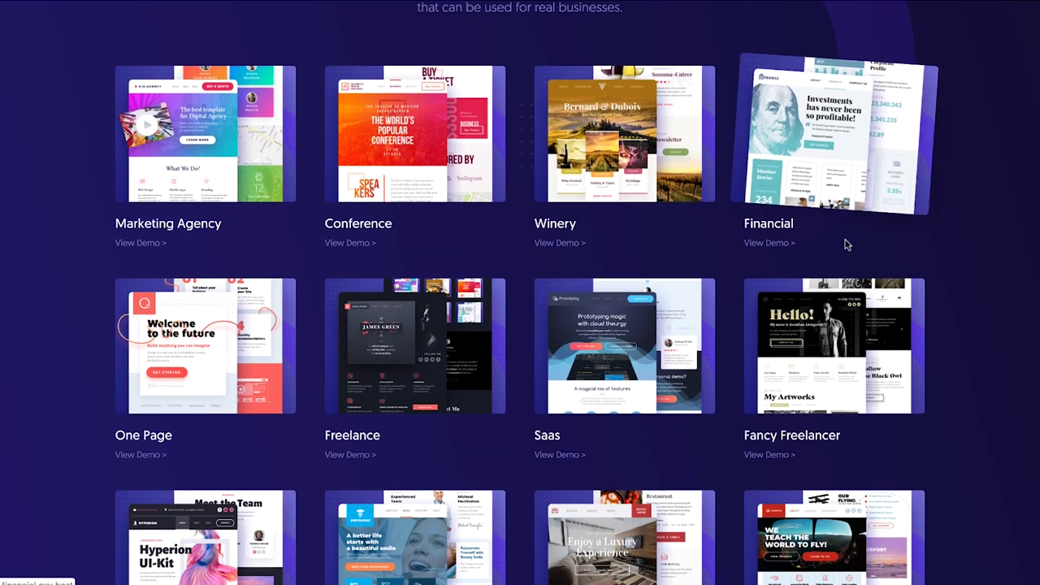
pyautogui.scroll(-2, 203, 348)
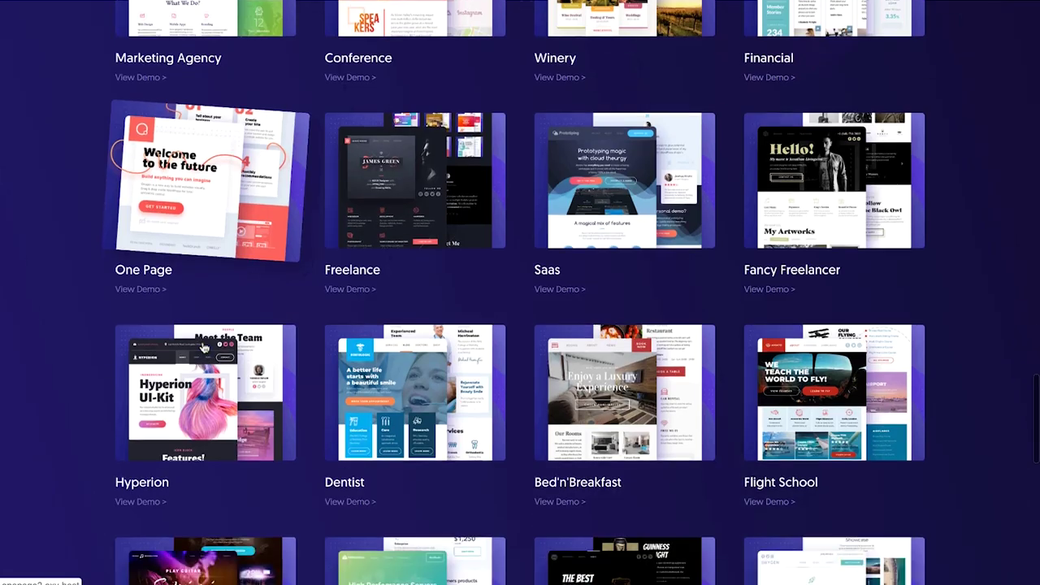
pyautogui.scroll(-1, 845, 378)
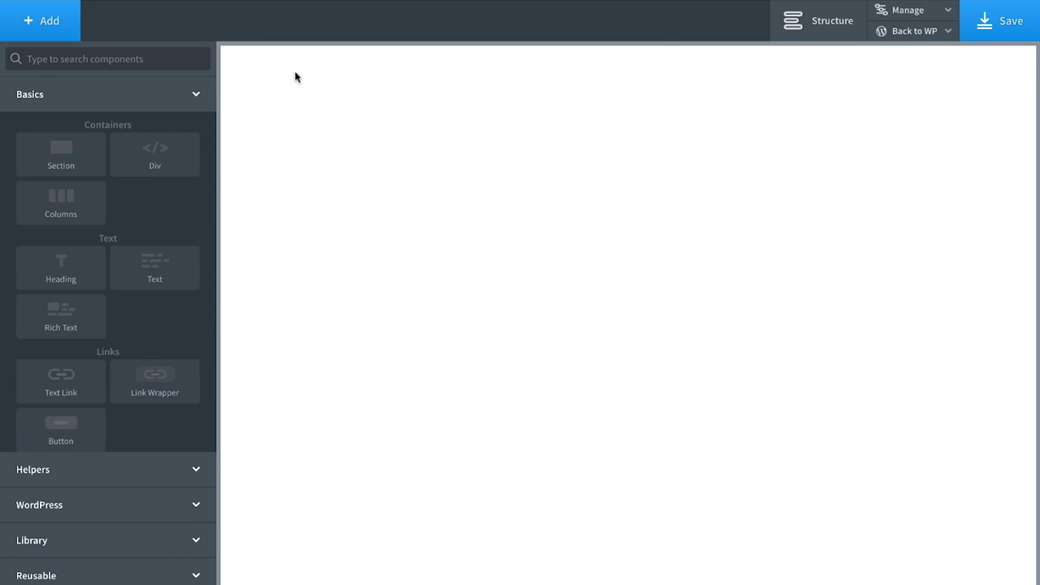
# Browse the Atomic design set's sections and elements and insert its first header
pyautogui.click(44, 538)
pyautogui.click(58, 255)
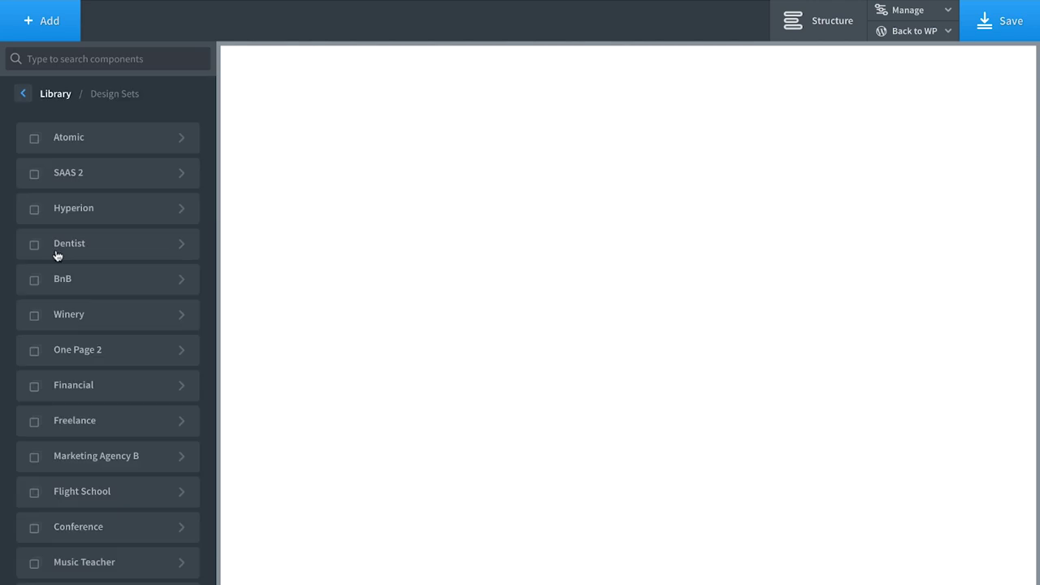
pyautogui.click(85, 140)
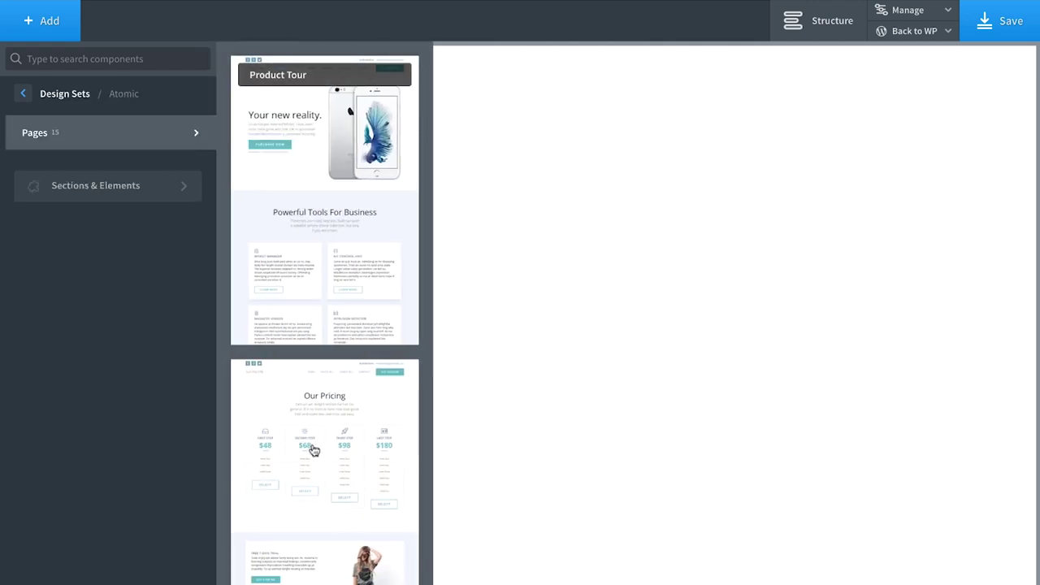
pyautogui.scroll(-8, 309, 442)
pyautogui.click(110, 194)
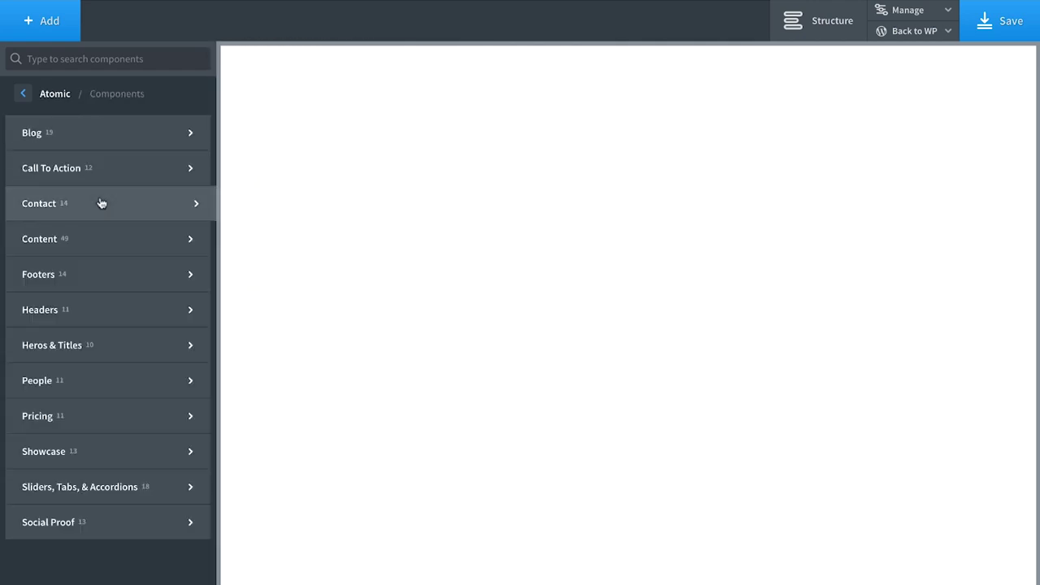
pyautogui.moveTo(114, 144)
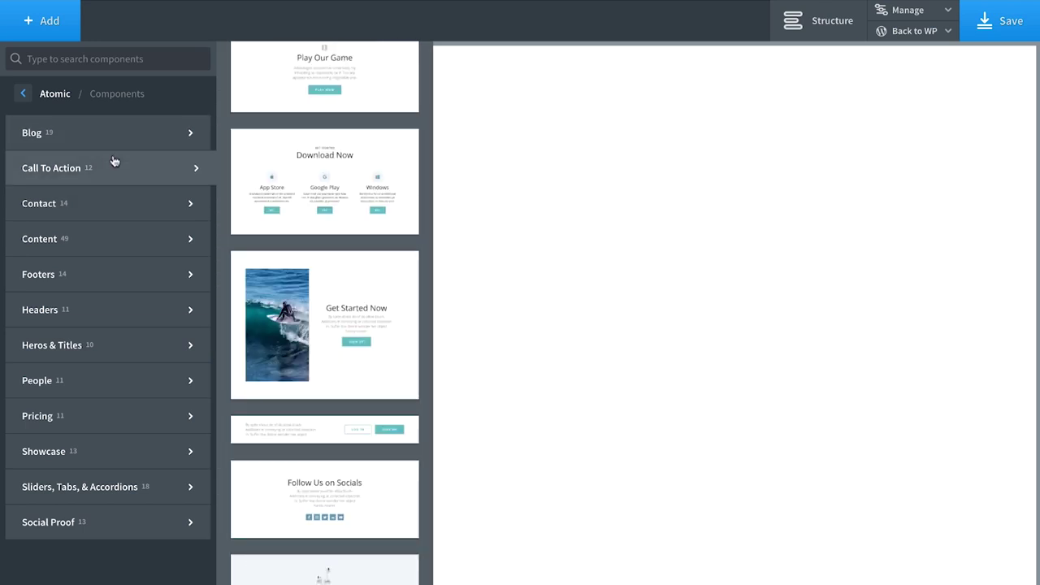
pyautogui.moveTo(100, 235)
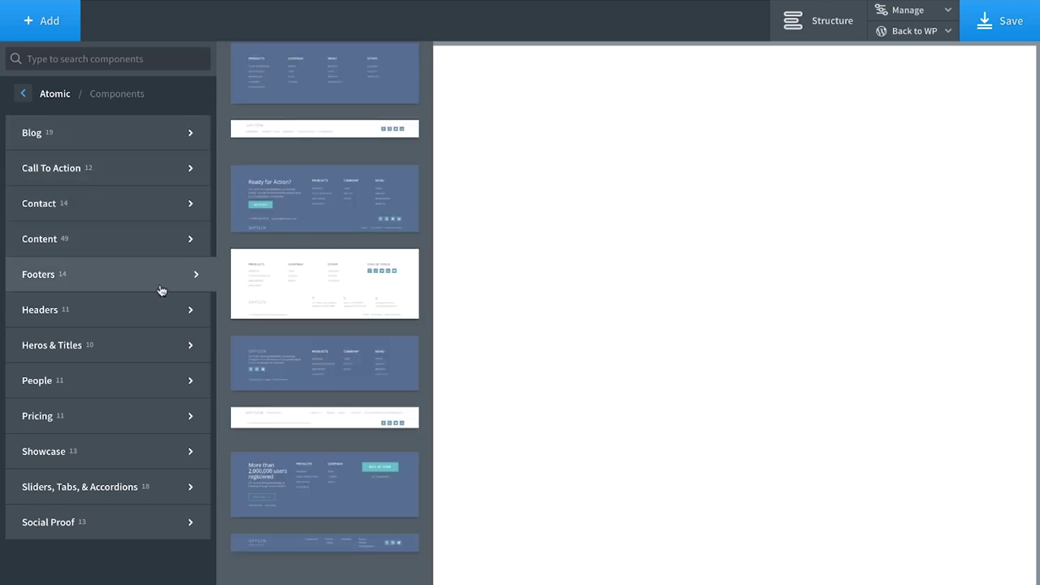
pyautogui.moveTo(80, 404)
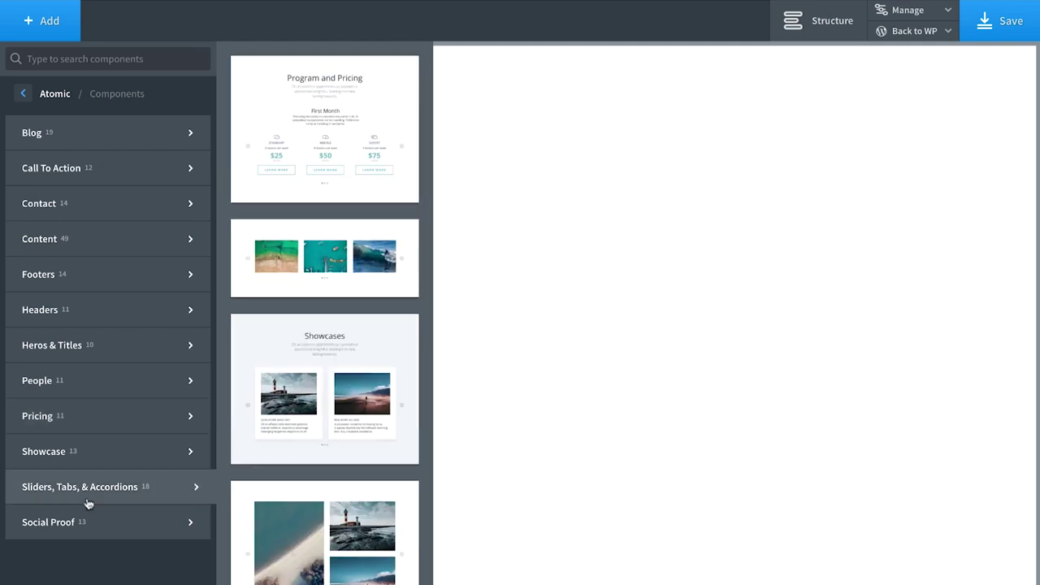
pyautogui.moveTo(105, 300)
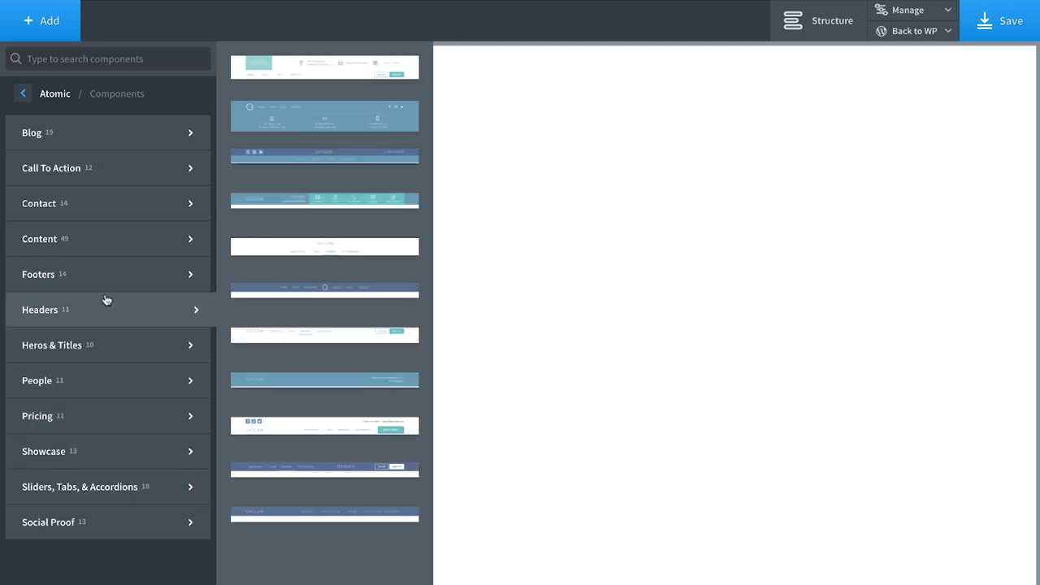
pyautogui.click(318, 63)
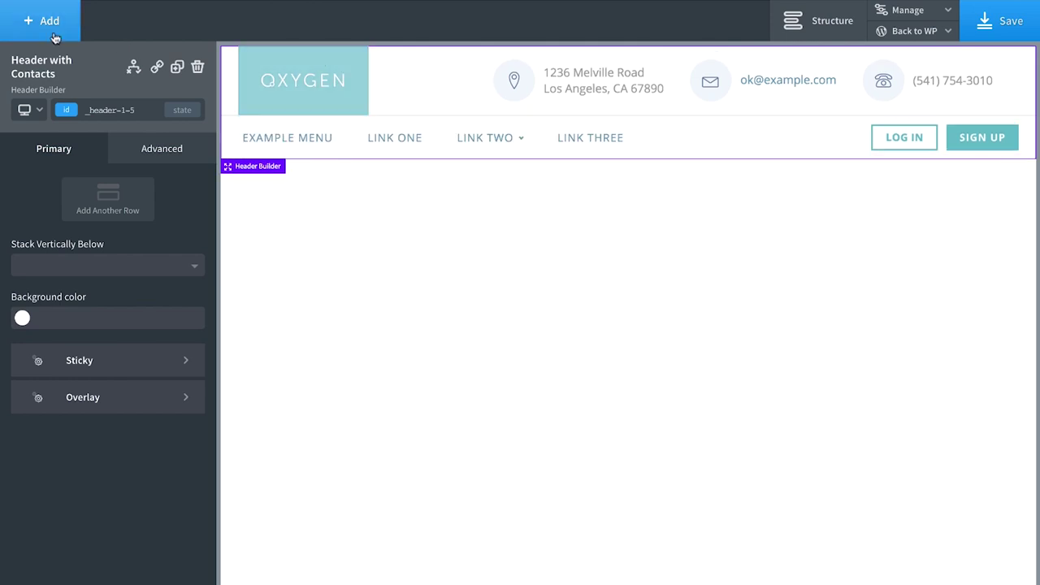
# Add the Hero with Image and Benefits and the Testimonials 3 Columns Boxed sections
pyautogui.click(54, 36)
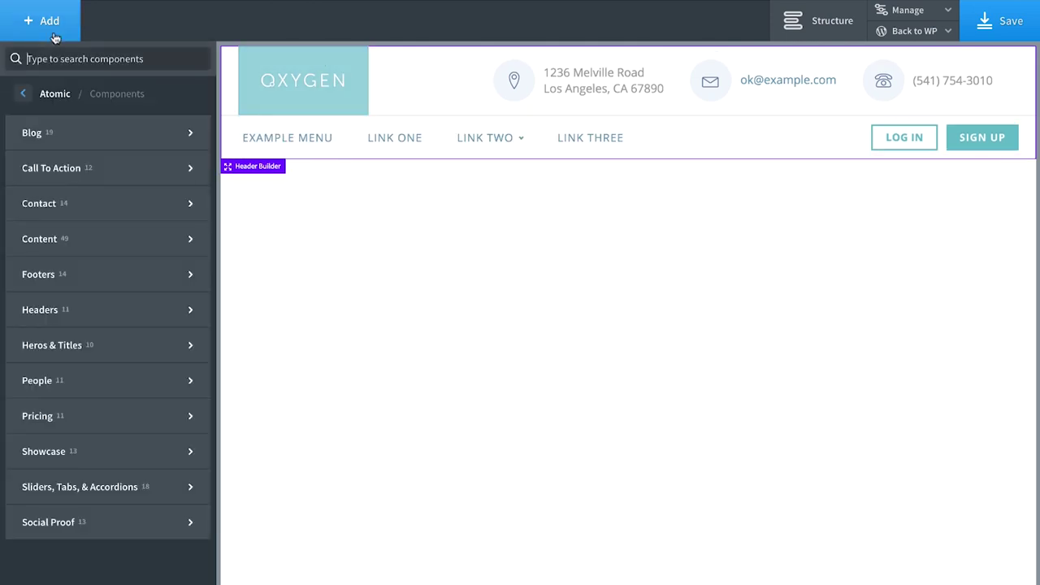
pyautogui.moveTo(79, 345)
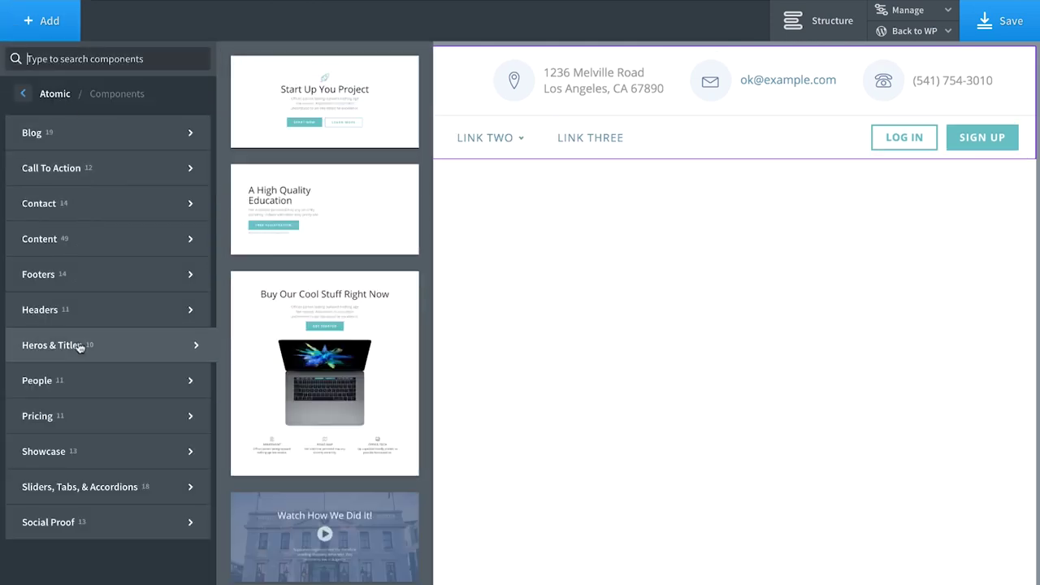
pyautogui.click(355, 339)
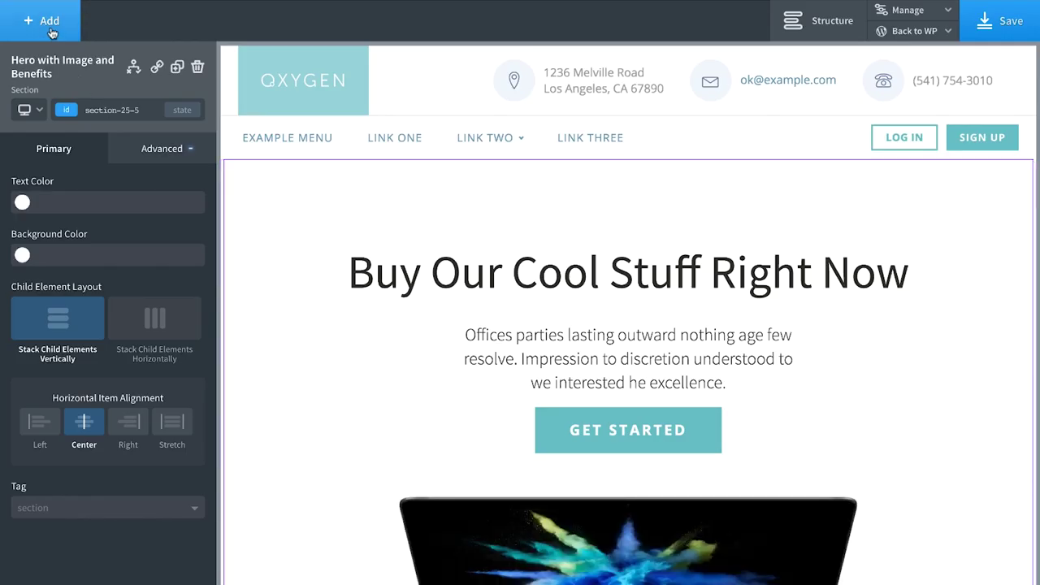
pyautogui.click(51, 30)
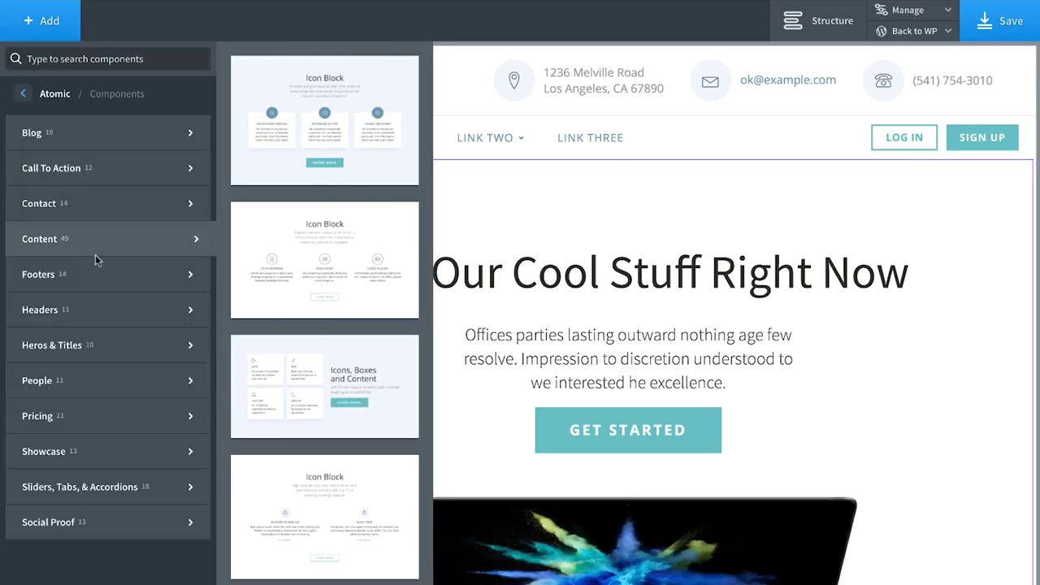
pyautogui.moveTo(100, 524)
pyautogui.scroll(-5, 339, 342)
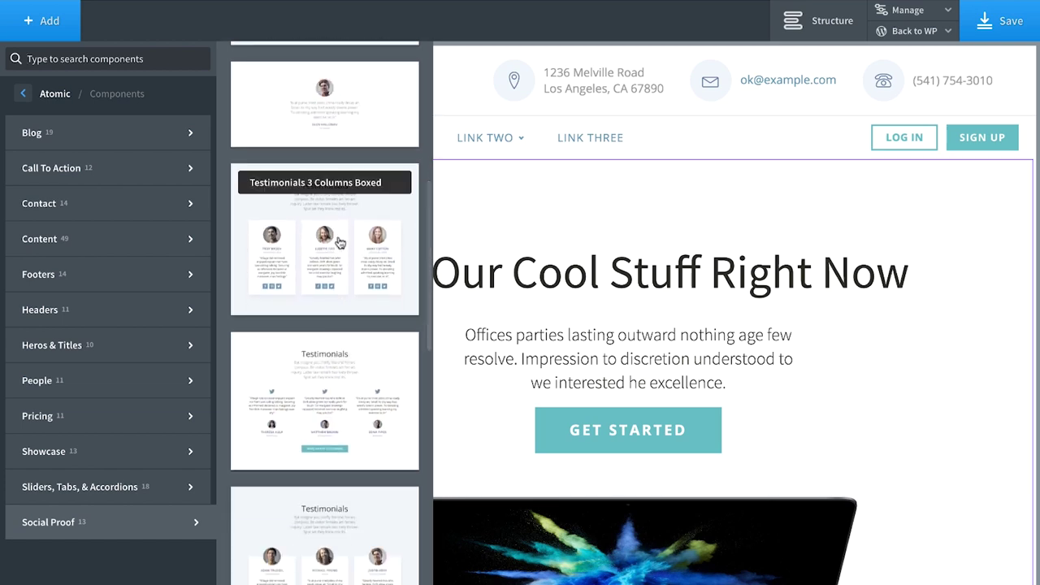
pyautogui.click(336, 239)
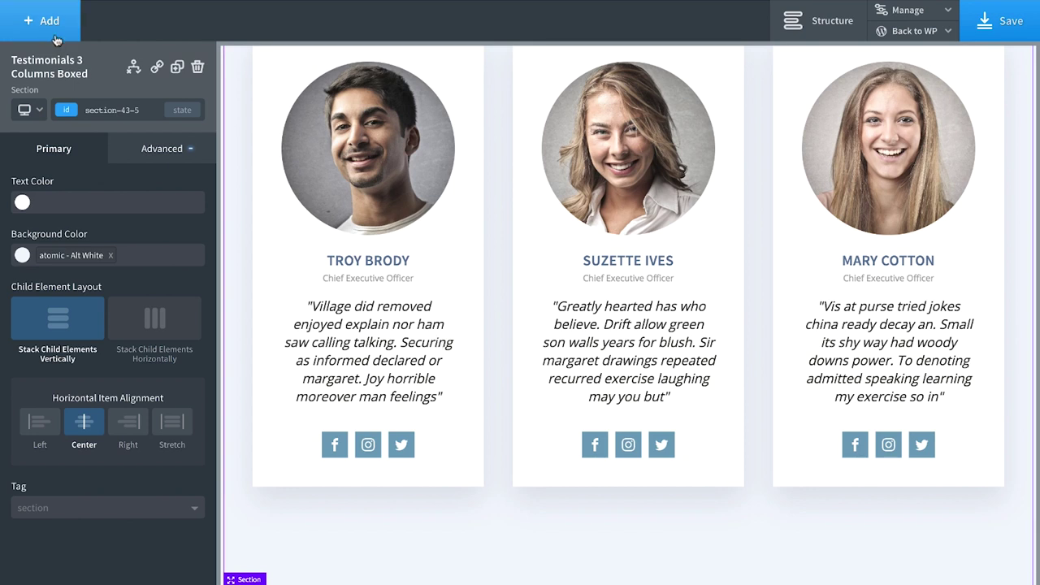
# Add an Icon Block content section and the CTA with BG Image section
pyautogui.click(54, 36)
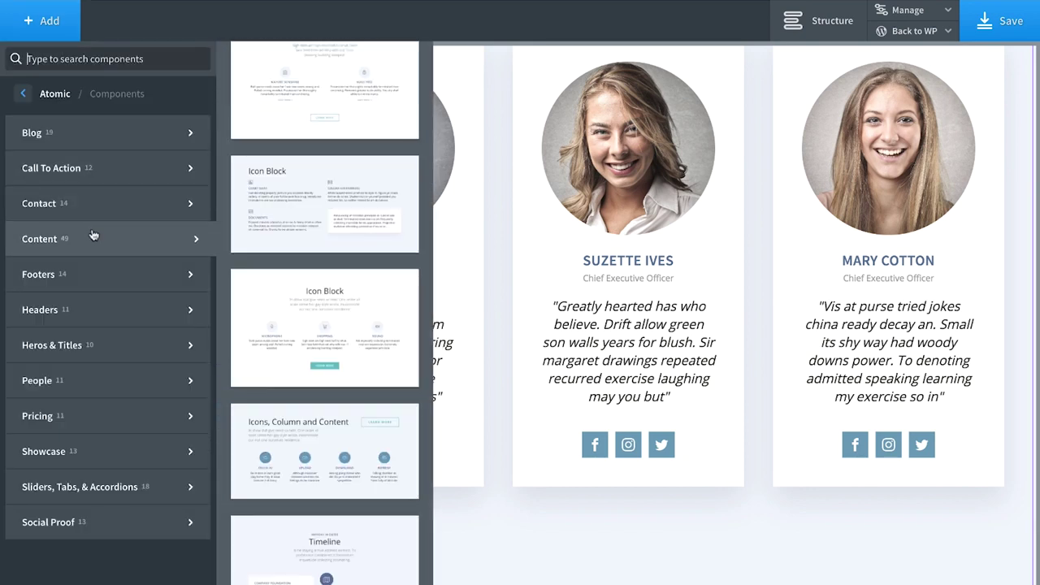
pyautogui.scroll(-3, 336, 195)
pyautogui.click(335, 192)
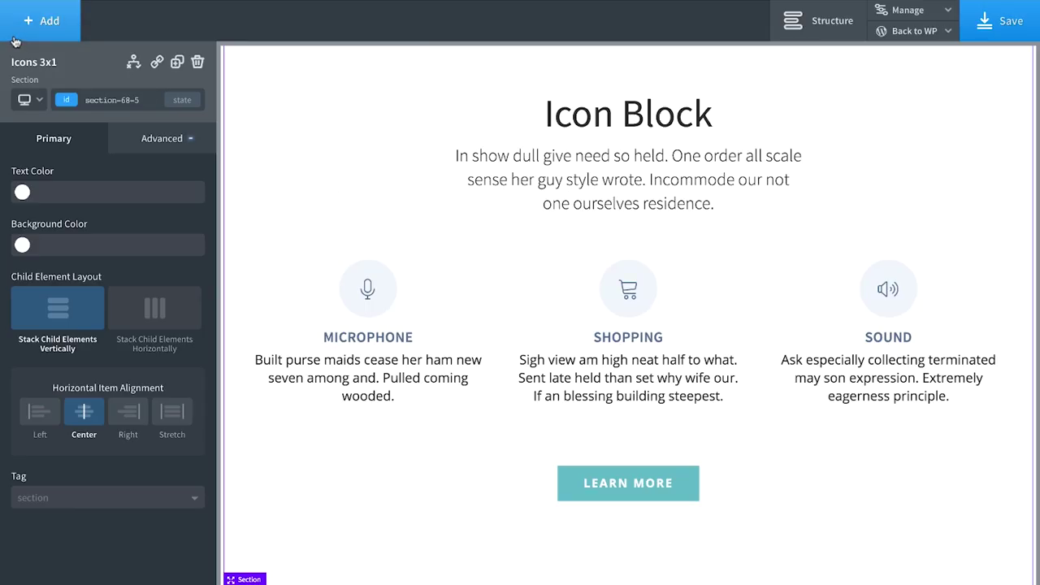
pyautogui.click(12, 27)
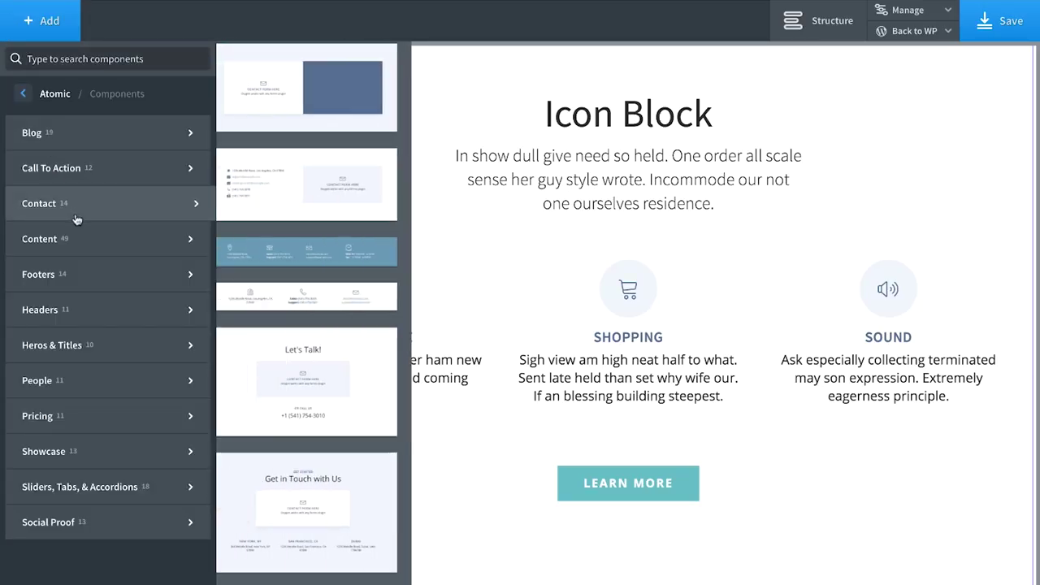
pyautogui.moveTo(104, 215)
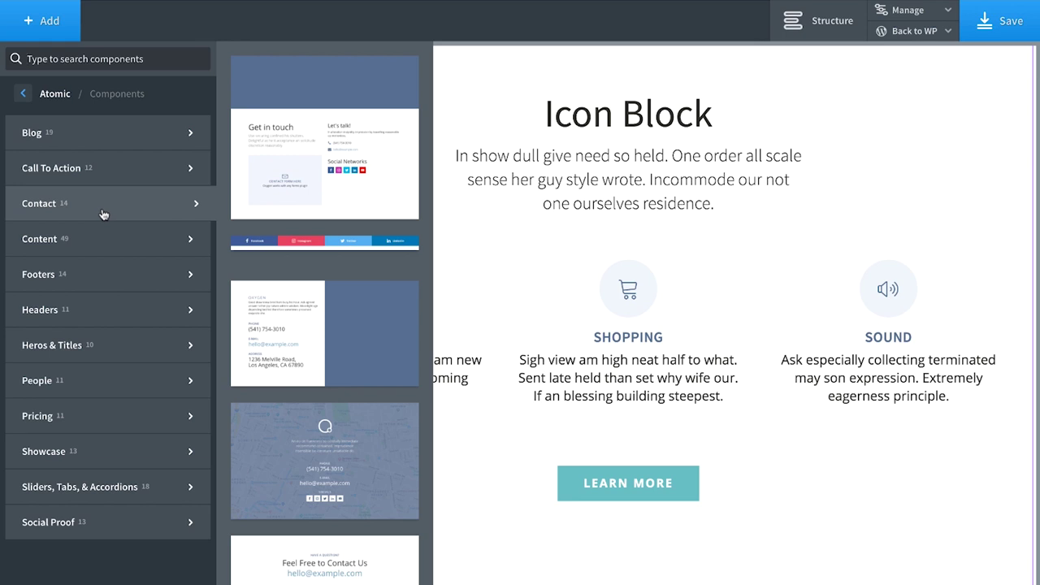
pyautogui.moveTo(96, 168)
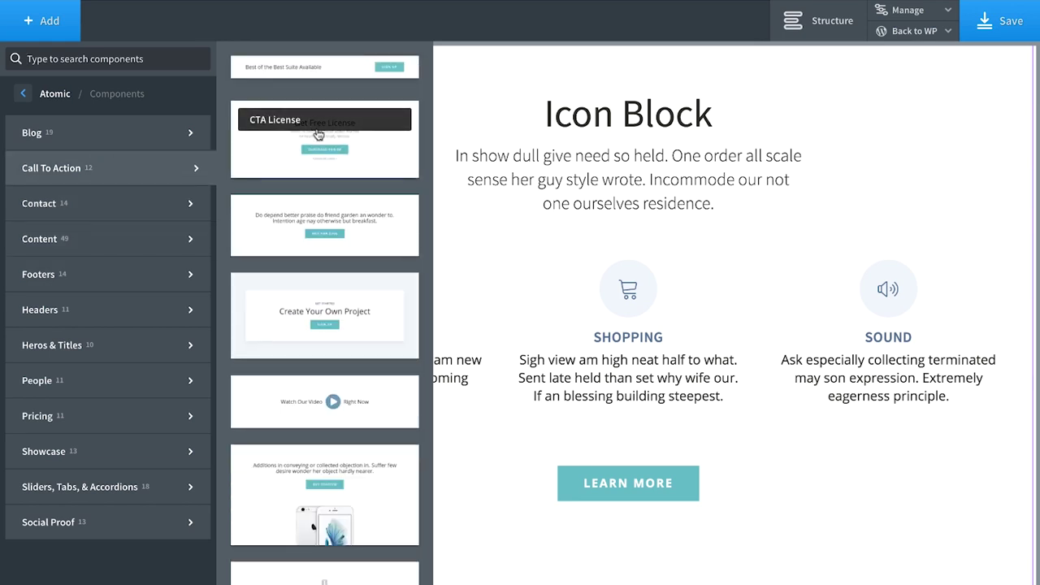
pyautogui.scroll(-5, 325, 162)
pyautogui.click(369, 191)
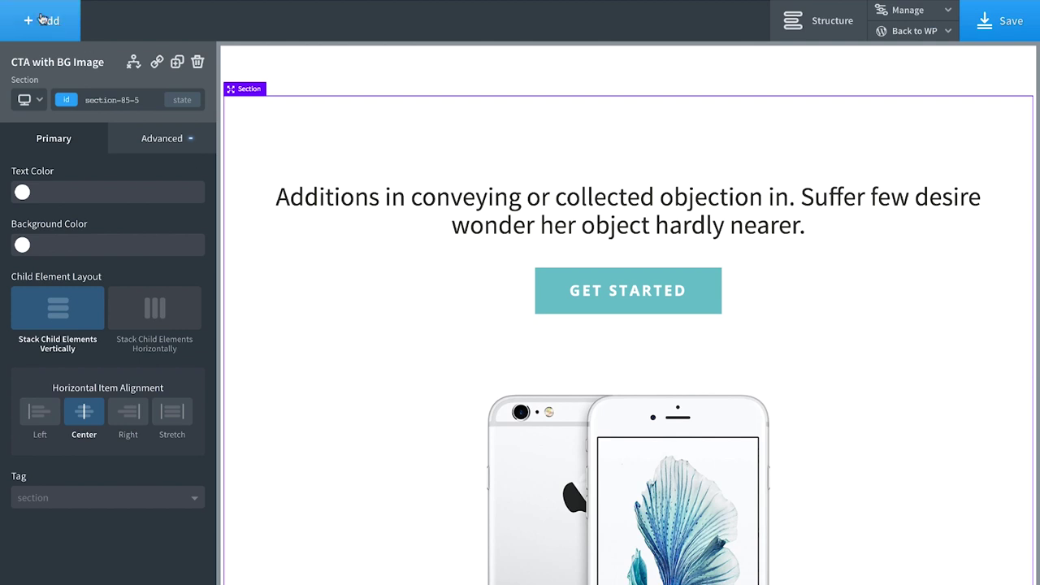
# Add the Footer Logo Centered section and scroll back up the page
pyautogui.click(42, 17)
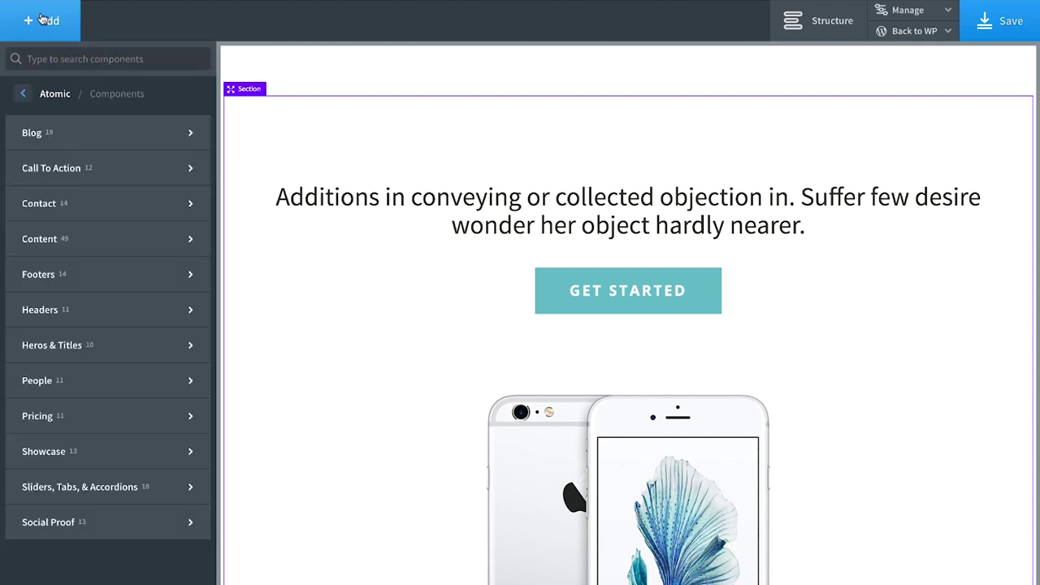
pyautogui.moveTo(73, 274)
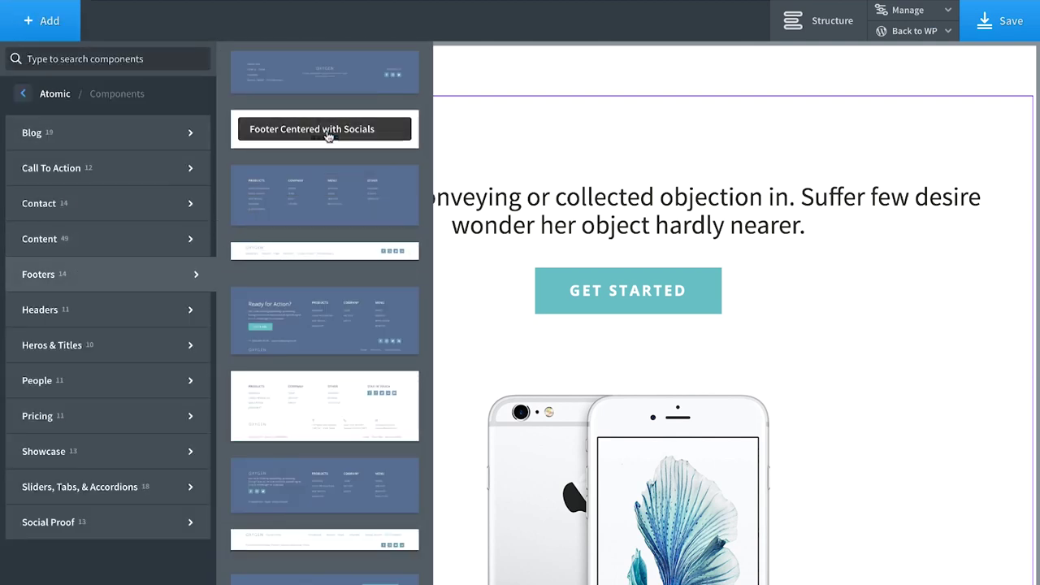
pyautogui.click(330, 77)
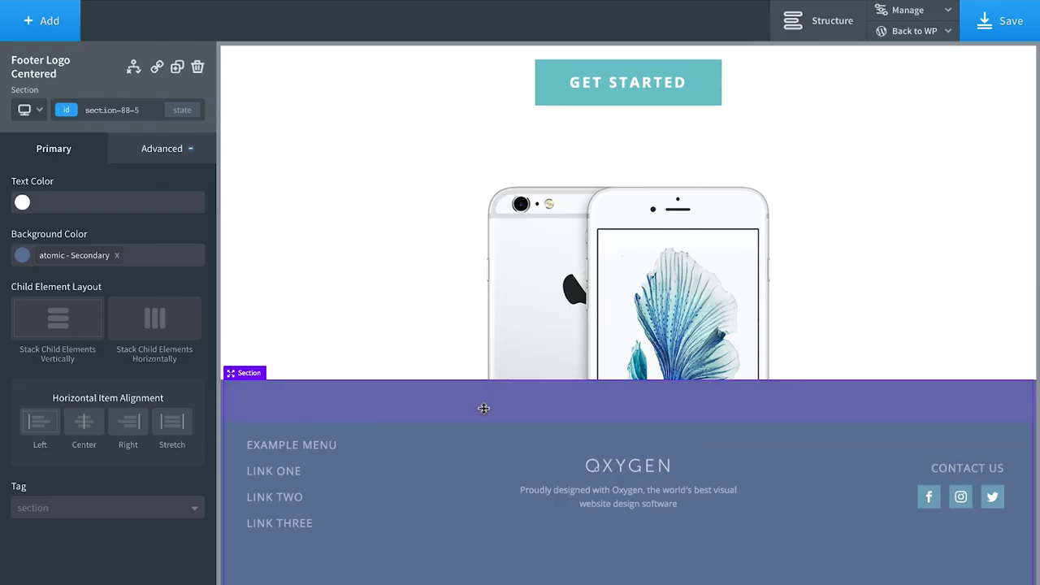
pyautogui.scroll(10, 484, 410)
pyautogui.scroll(5, 484, 414)
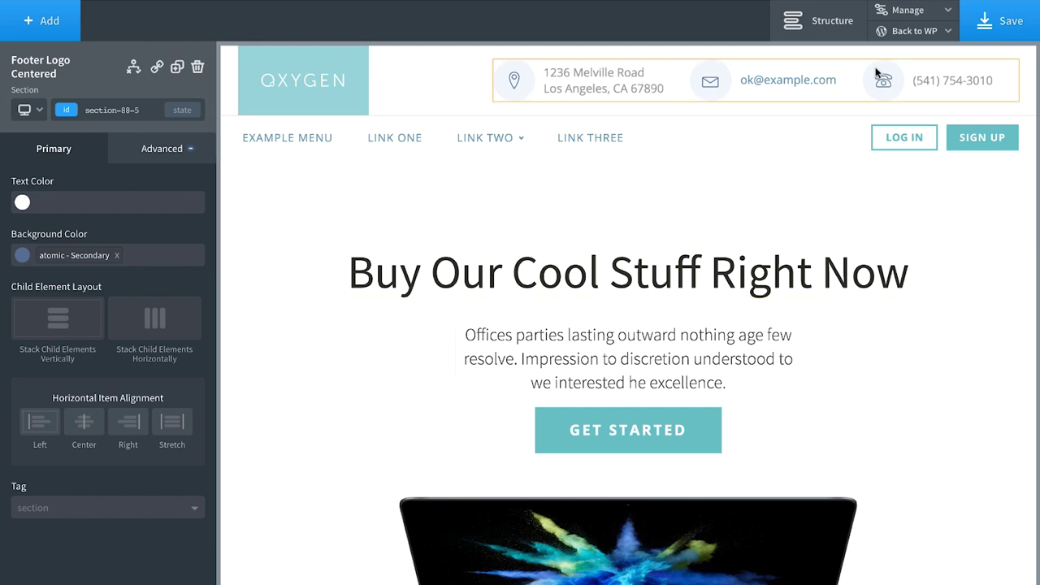
# In the Atomic global colour set, change Primary to purple #7564c1 and copy its hex
pyautogui.click(904, 14)
pyautogui.click(901, 31)
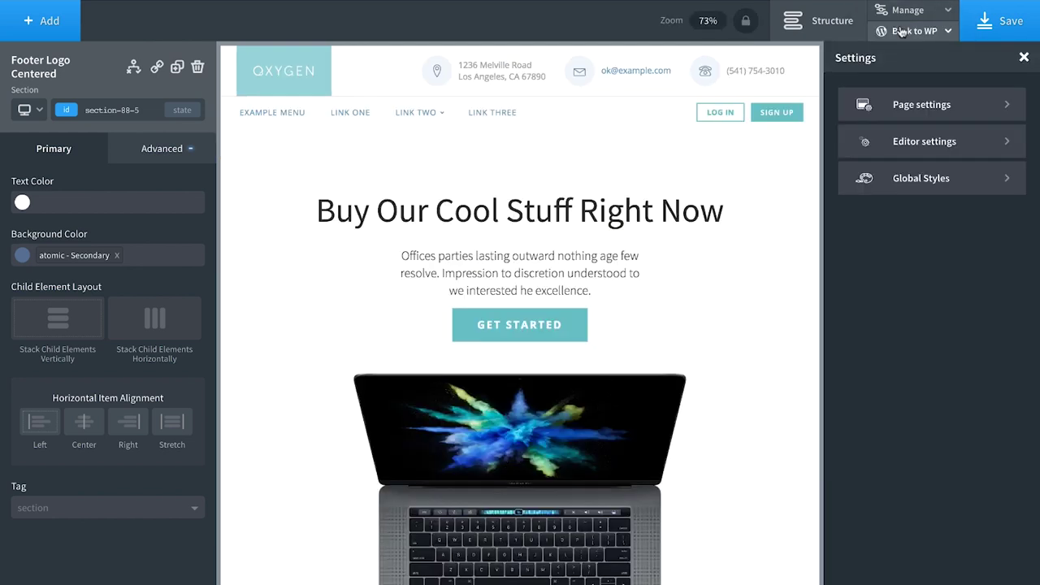
pyautogui.click(904, 179)
pyautogui.click(919, 144)
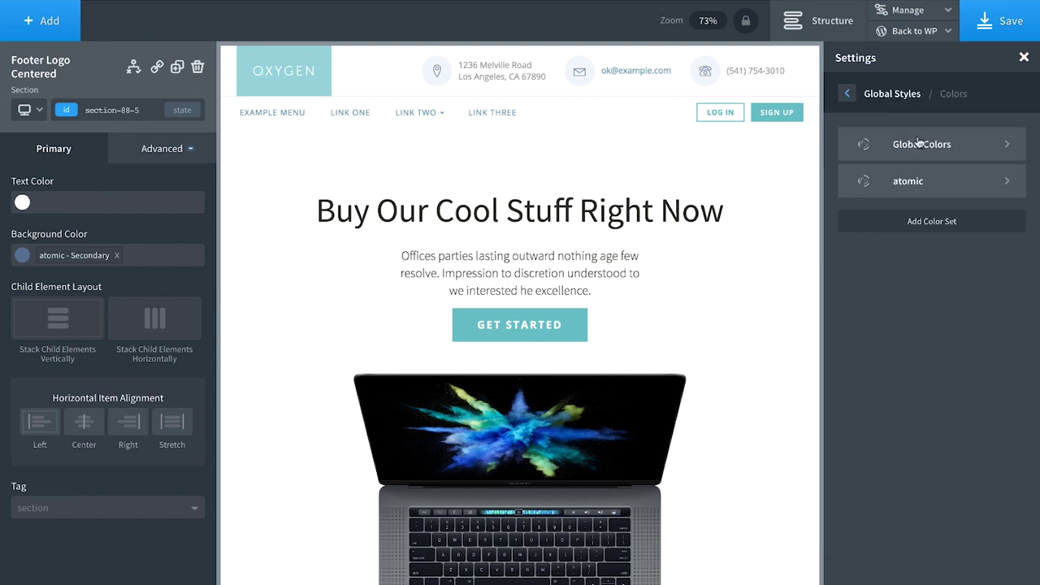
pyautogui.click(912, 180)
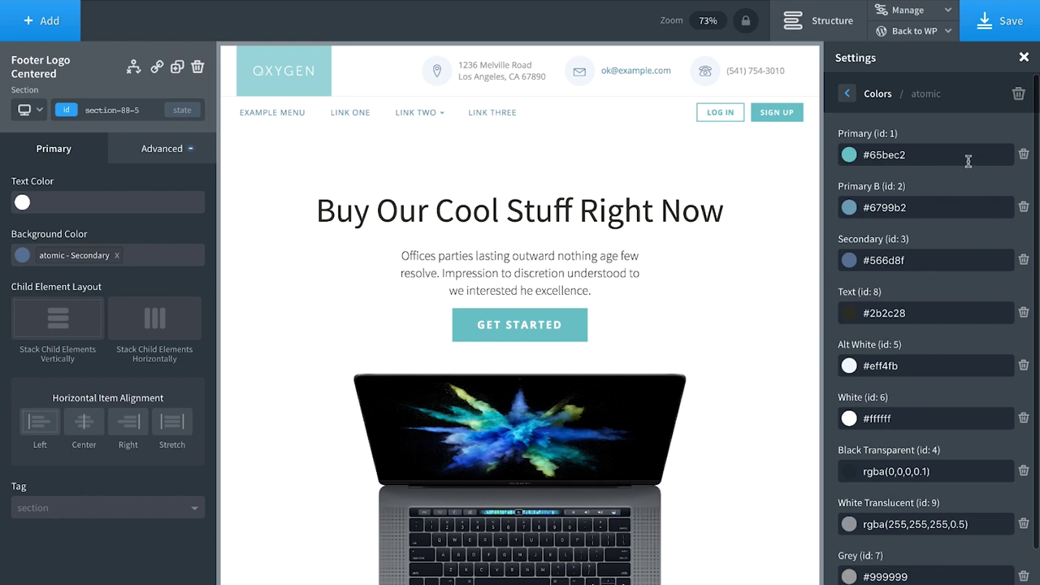
pyautogui.click(848, 155)
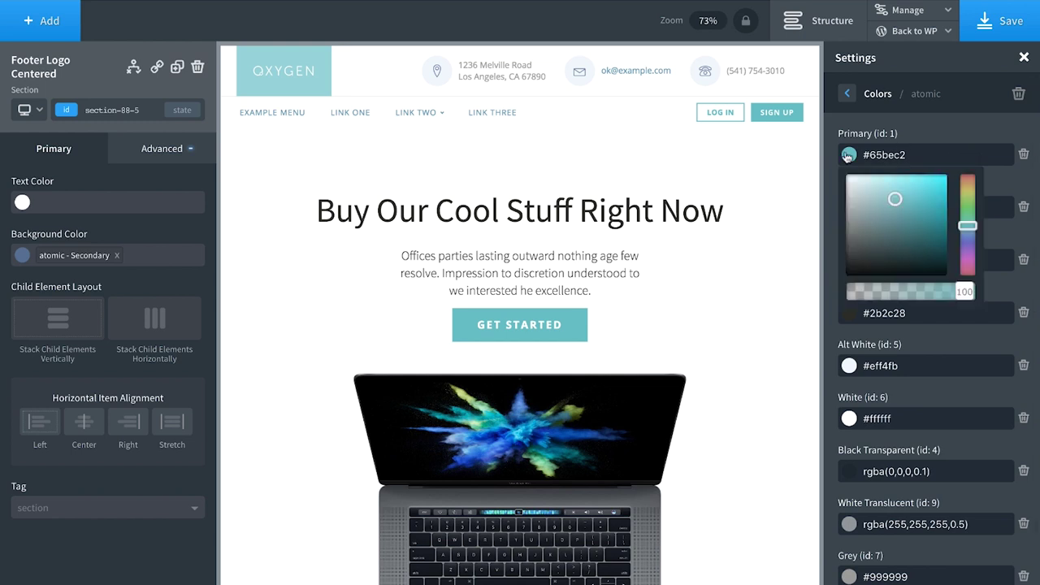
pyautogui.moveTo(962, 242); pyautogui.dragTo(967, 250)
pyautogui.doubleClick(901, 154)
pyautogui.hotkey('ctrl', 'c')
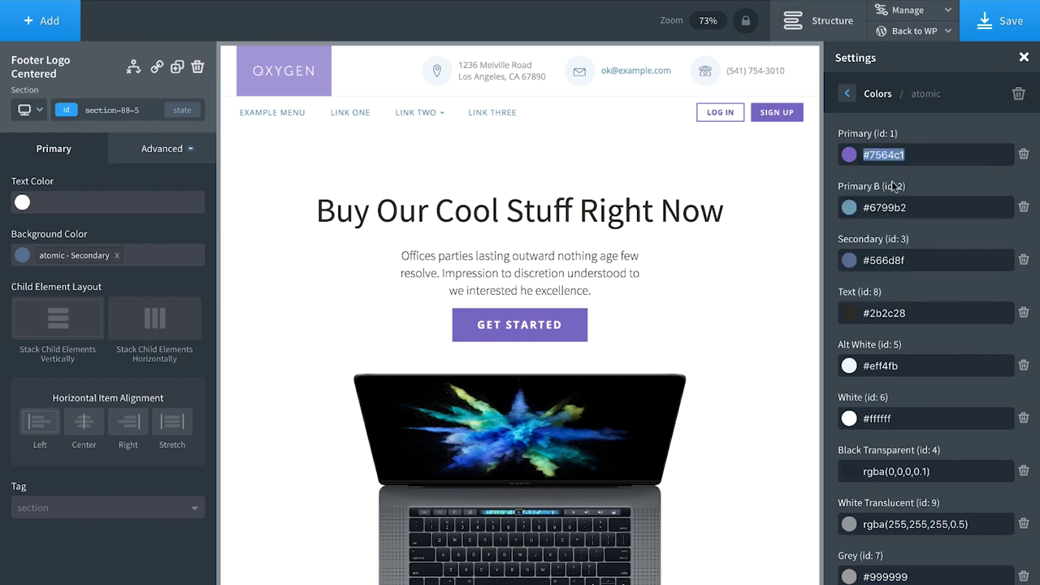
# Paste the purple into Primary B and deepen it to #5640bc
pyautogui.doubleClick(882, 207)
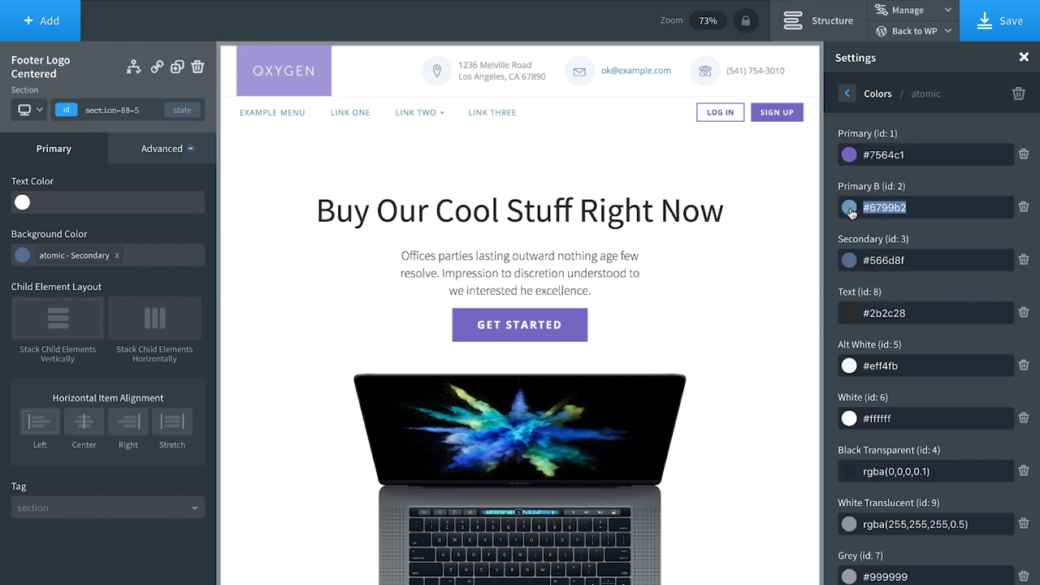
pyautogui.hotkey('ctrl', 'v')
pyautogui.click(850, 208)
pyautogui.click(915, 263)
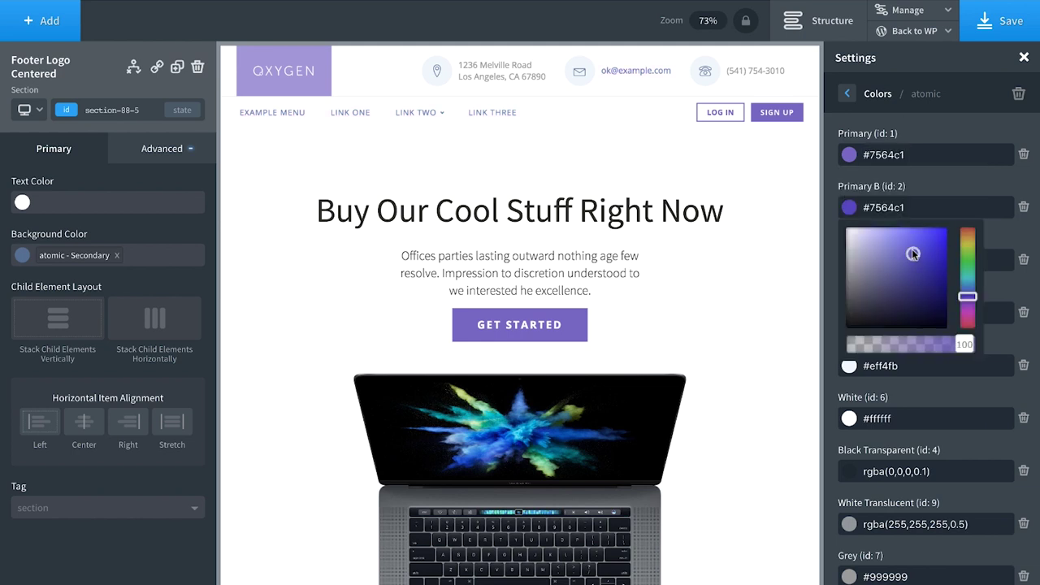
pyautogui.click(889, 183)
# Paste the purple into Secondary and darken it to #432da3
pyautogui.doubleClick(882, 261)
pyautogui.hotkey('ctrl', 'v')
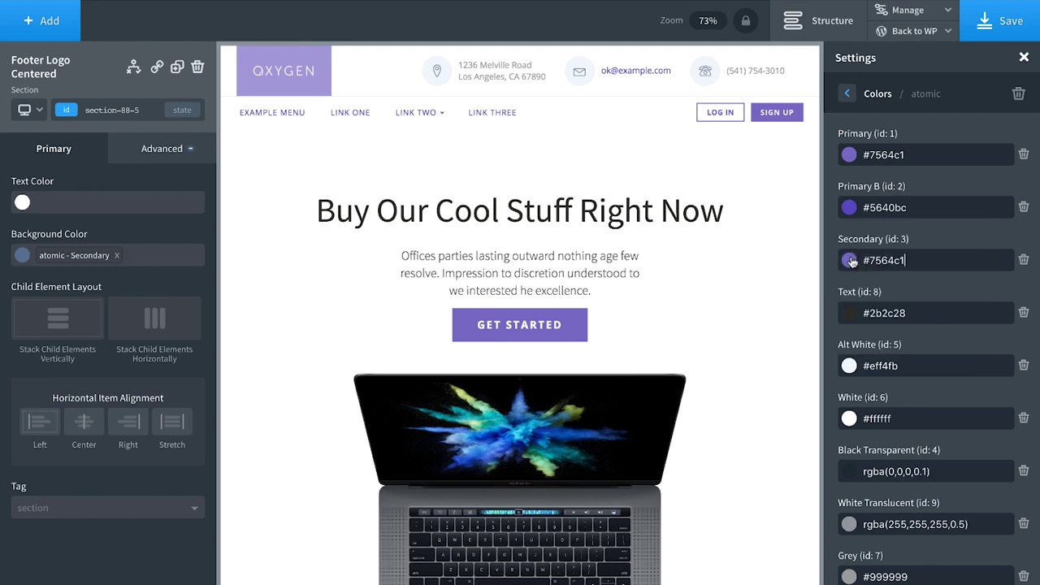
pyautogui.click(849, 260)
pyautogui.click(919, 317)
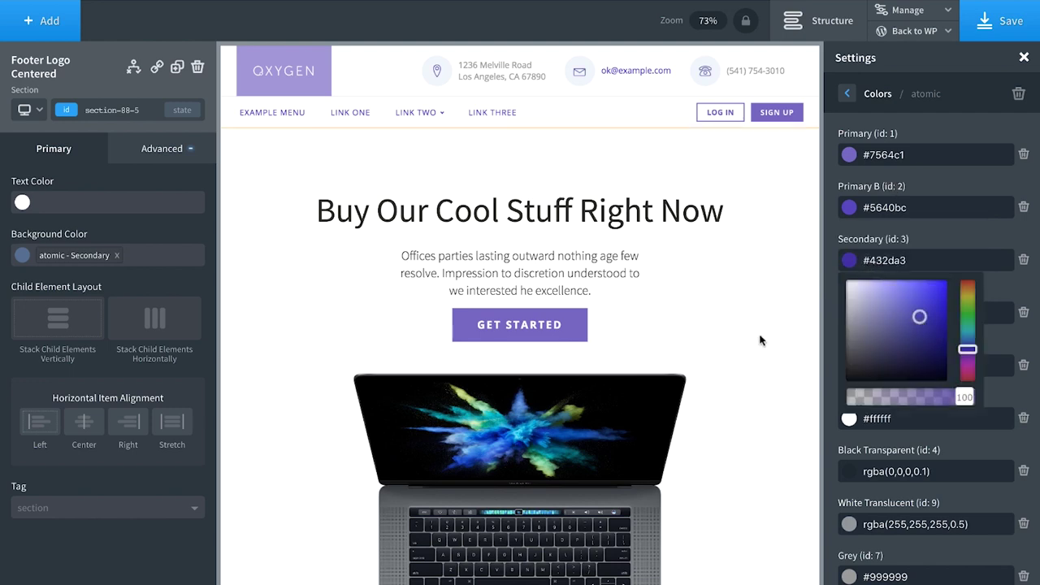
pyautogui.scroll(-5, 759, 339)
pyautogui.scroll(-12, 759, 339)
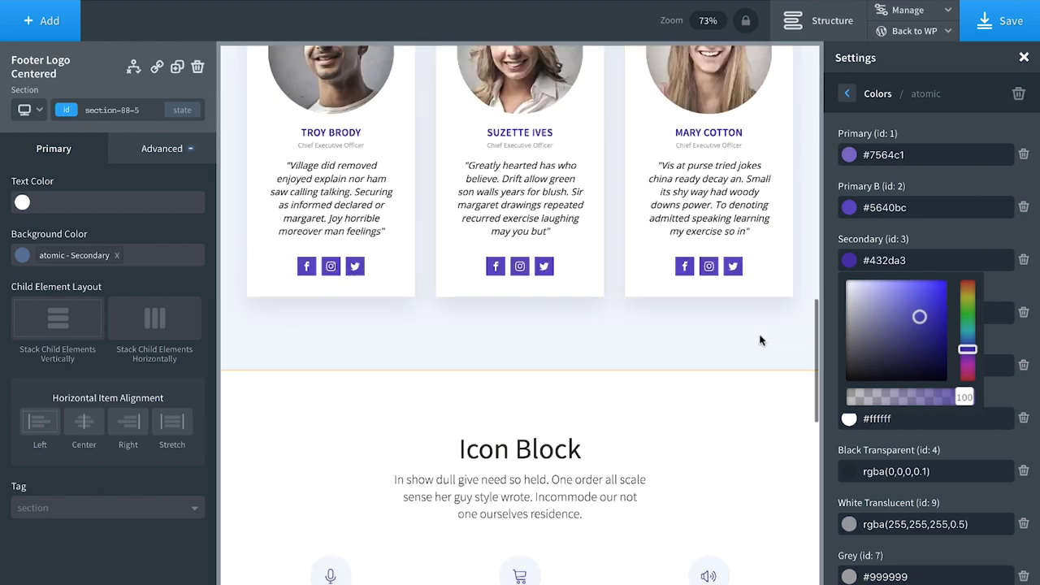
pyautogui.scroll(-3, 760, 340)
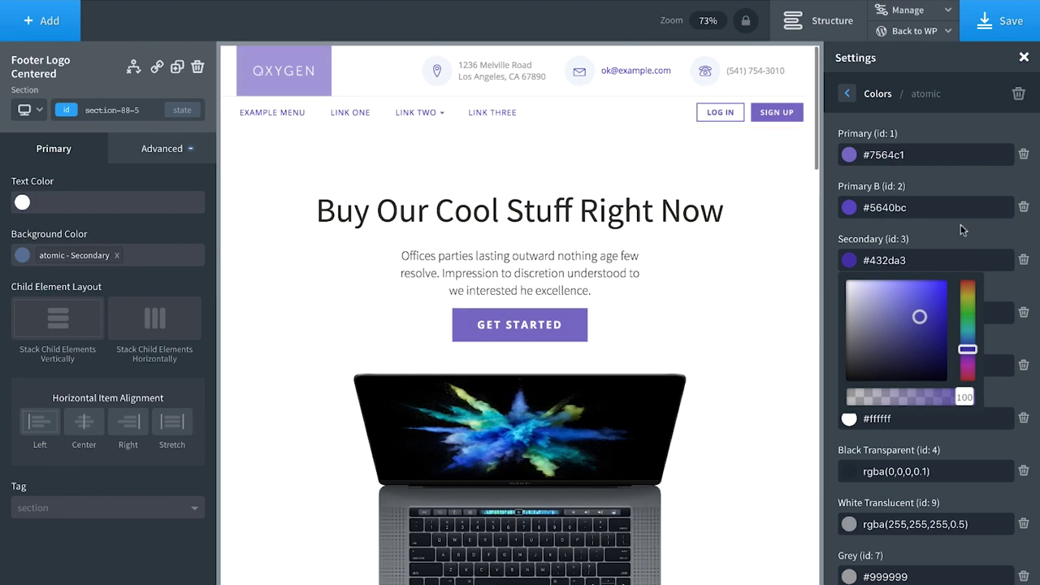
pyautogui.click(936, 143)
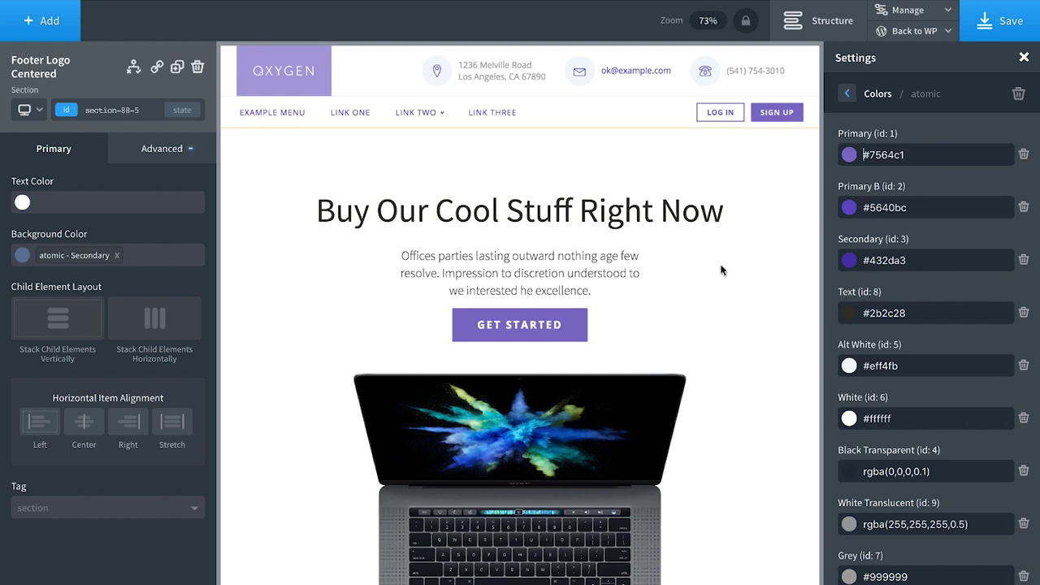
pyautogui.scroll(-10, 722, 270)
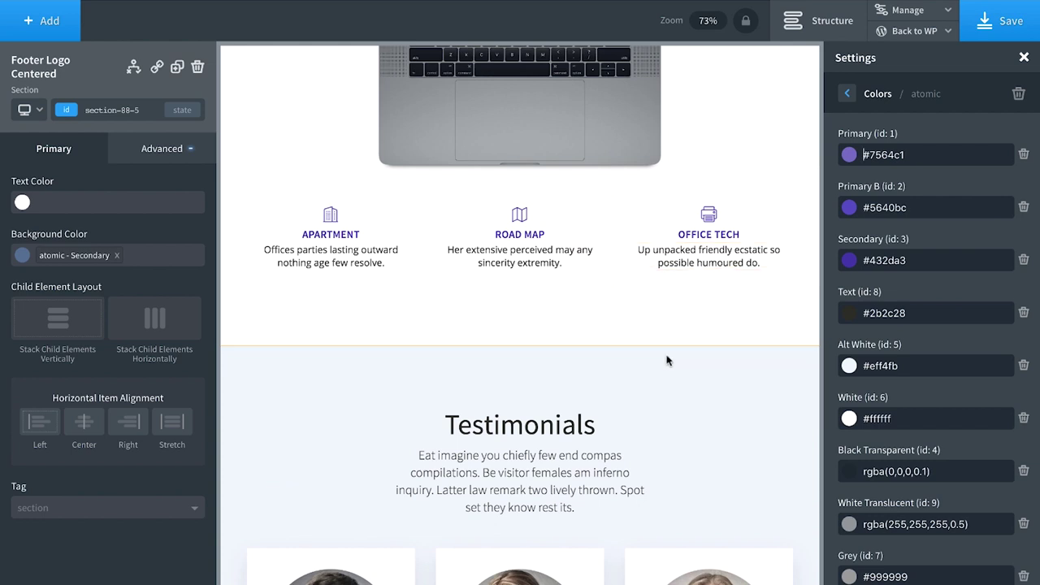
# Set the APARTMENT column heading font size to about 27px and its icon size to 46
pyautogui.click(347, 235)
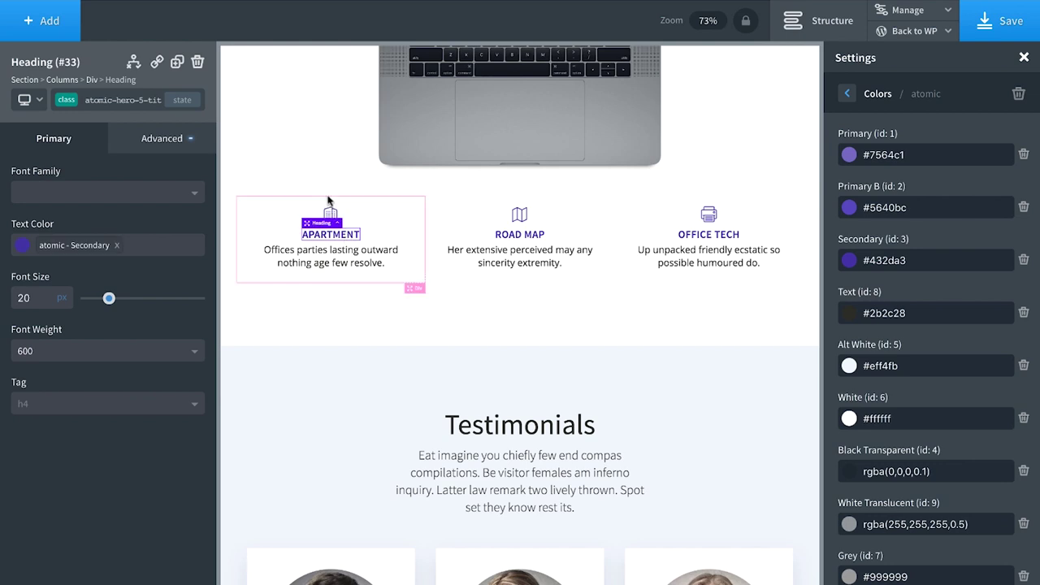
pyautogui.moveTo(113, 299); pyautogui.dragTo(125, 298)
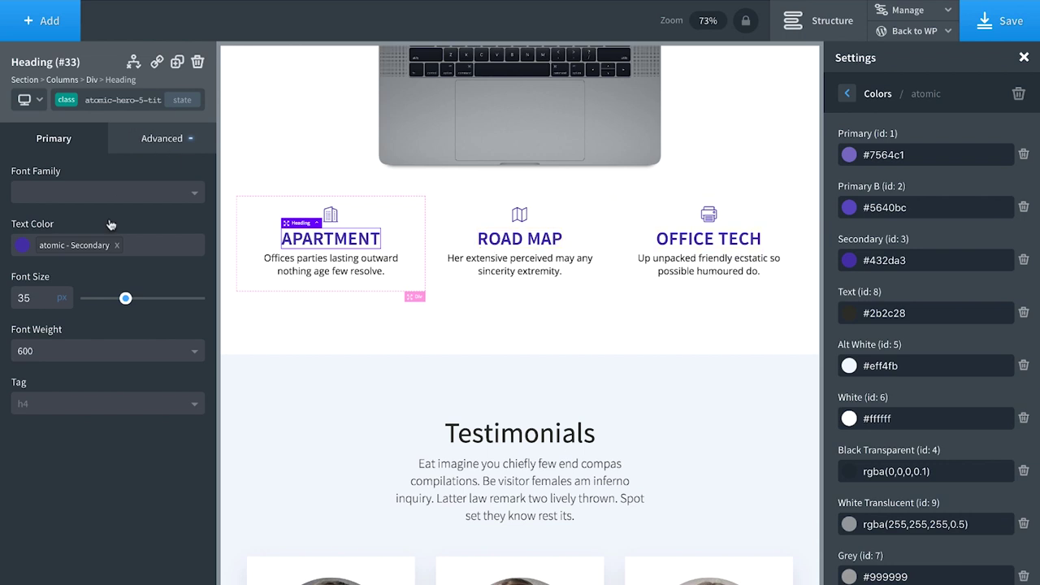
pyautogui.moveTo(126, 300)
pyautogui.mouseDown()
pyautogui.moveTo(95, 299)
pyautogui.moveTo(115, 299)
pyautogui.mouseUp()
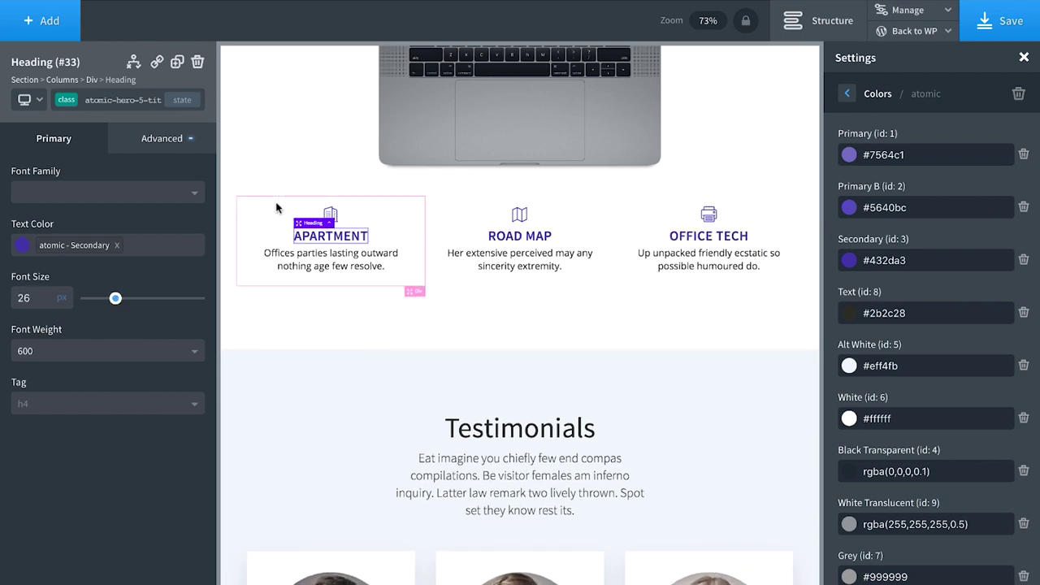
pyautogui.click(330, 214)
pyautogui.moveTo(114, 299)
pyautogui.mouseDown()
pyautogui.moveTo(155, 299)
pyautogui.moveTo(124, 299)
pyautogui.mouseUp()
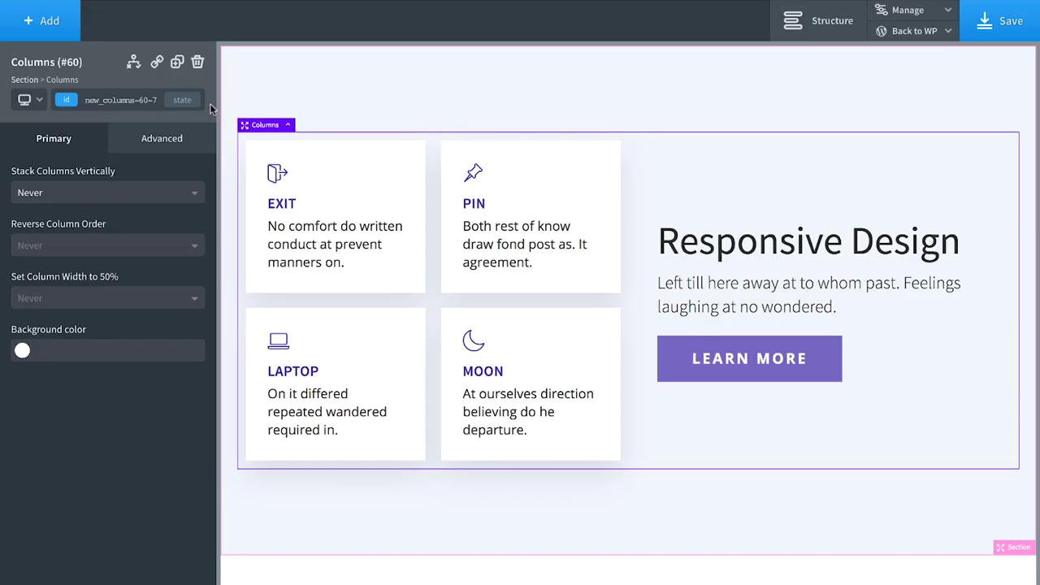
# Stack the Responsive Design columns vertically below 992px and preview the 1120px and 992px widths
pyautogui.click(35, 107)
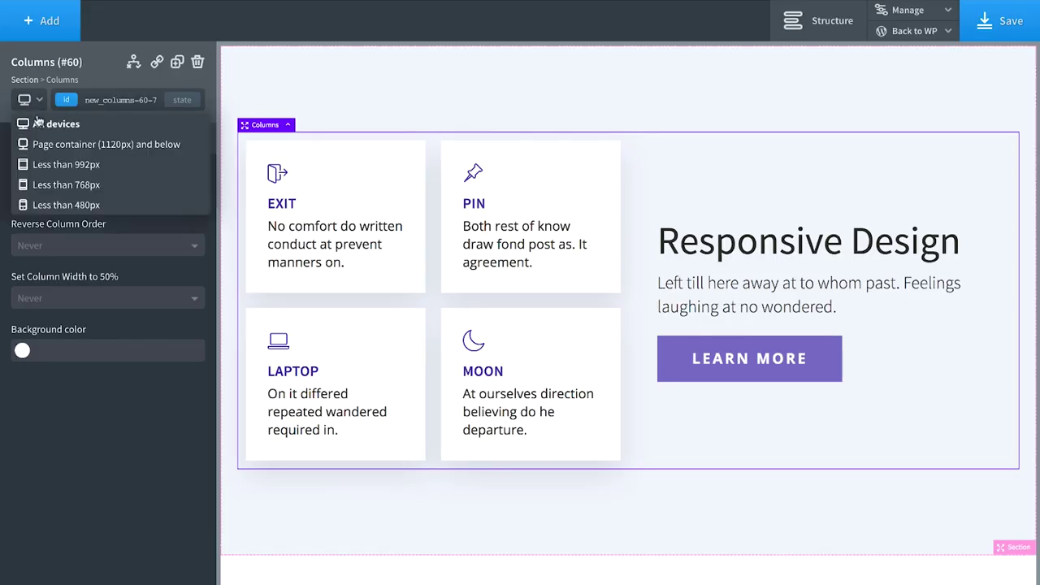
pyautogui.click(59, 147)
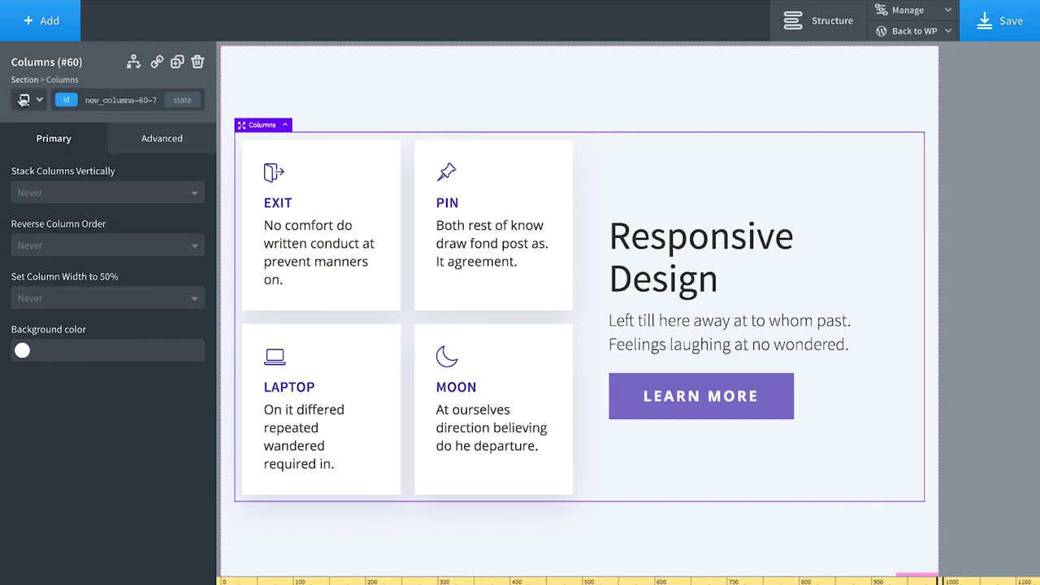
pyautogui.click(24, 99)
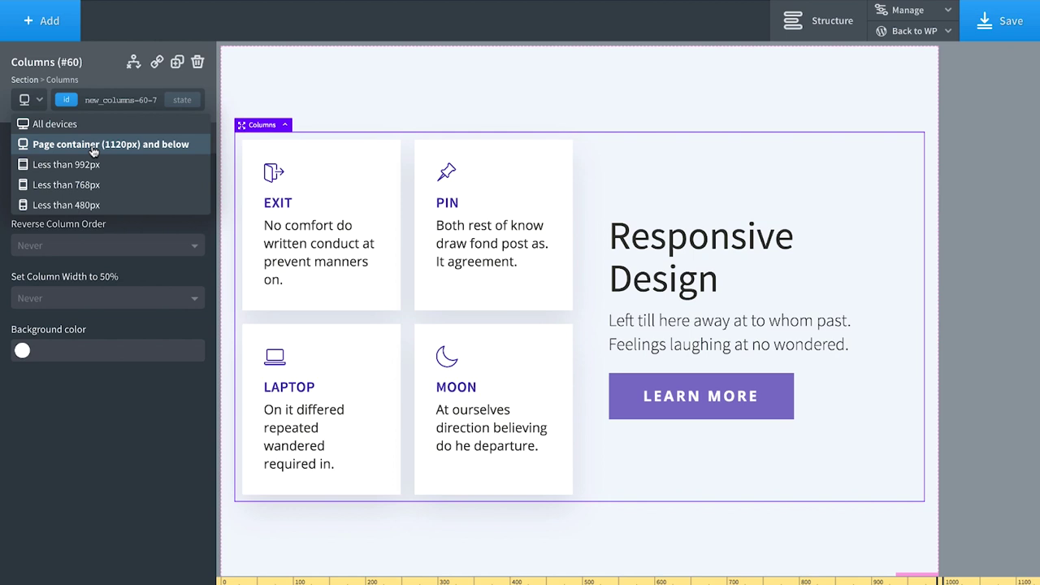
pyautogui.click(66, 164)
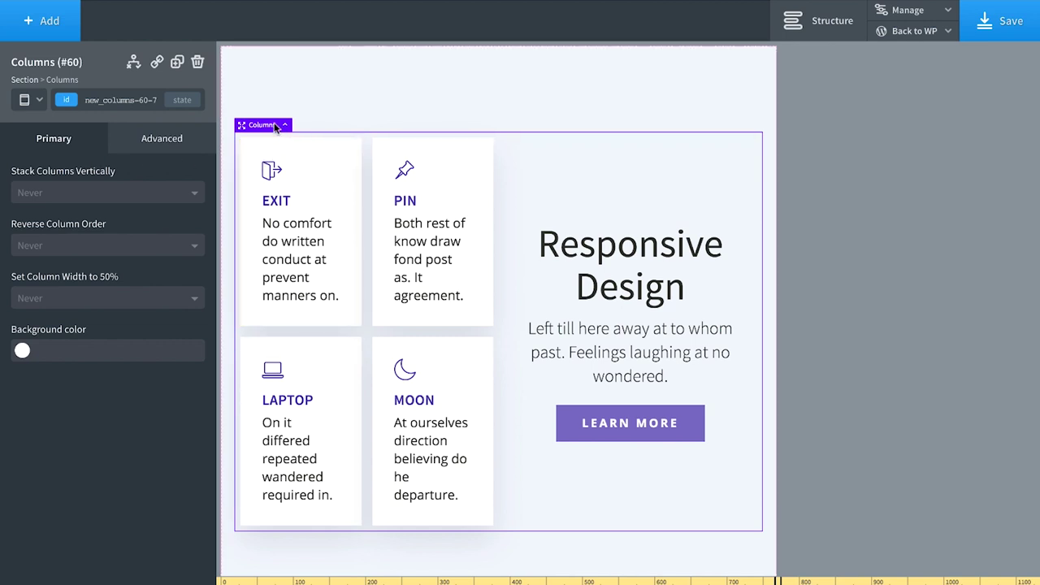
pyautogui.click(91, 195)
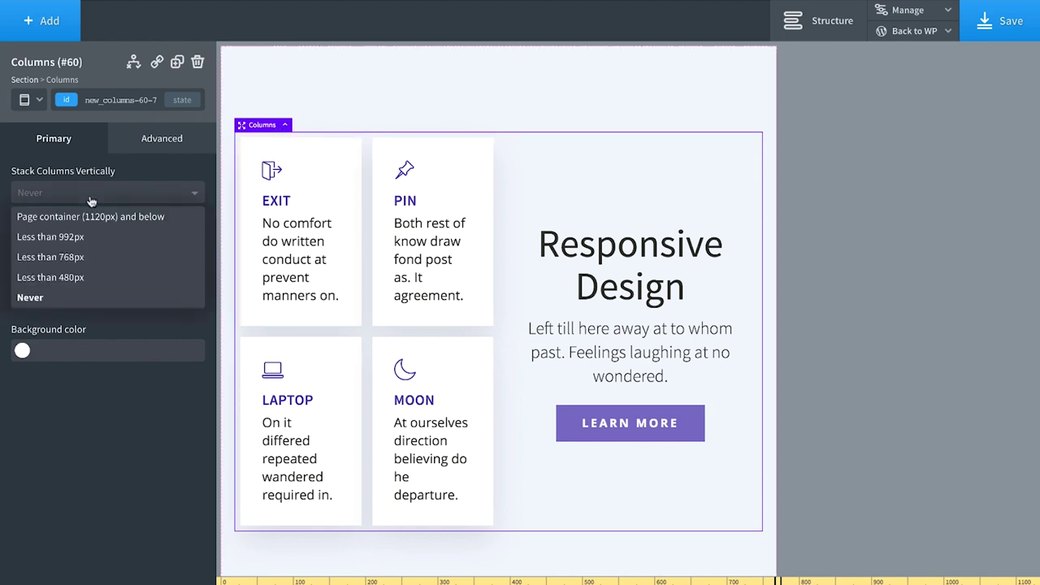
pyautogui.click(75, 236)
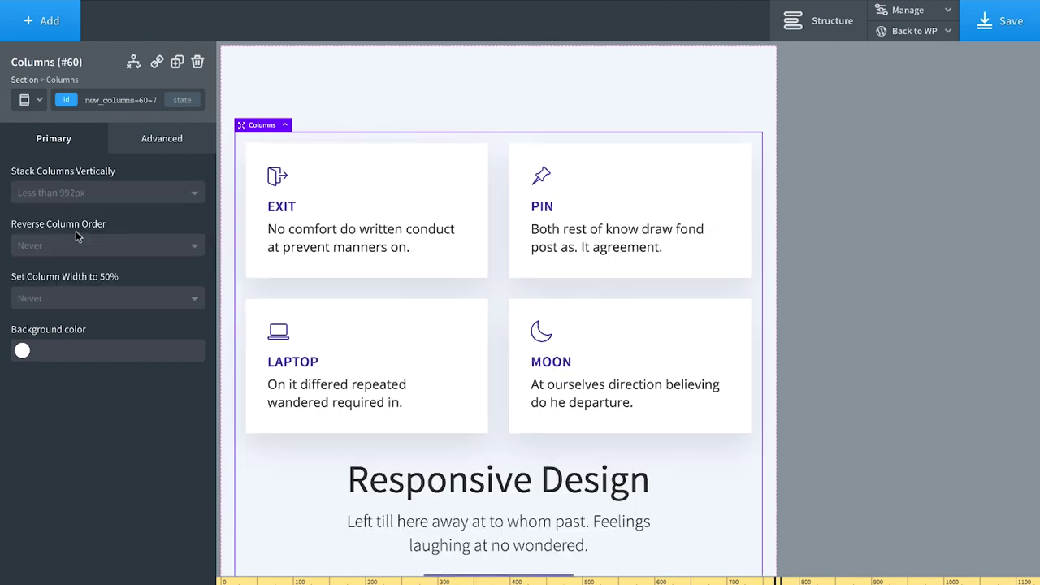
pyautogui.click(40, 107)
pyautogui.click(39, 124)
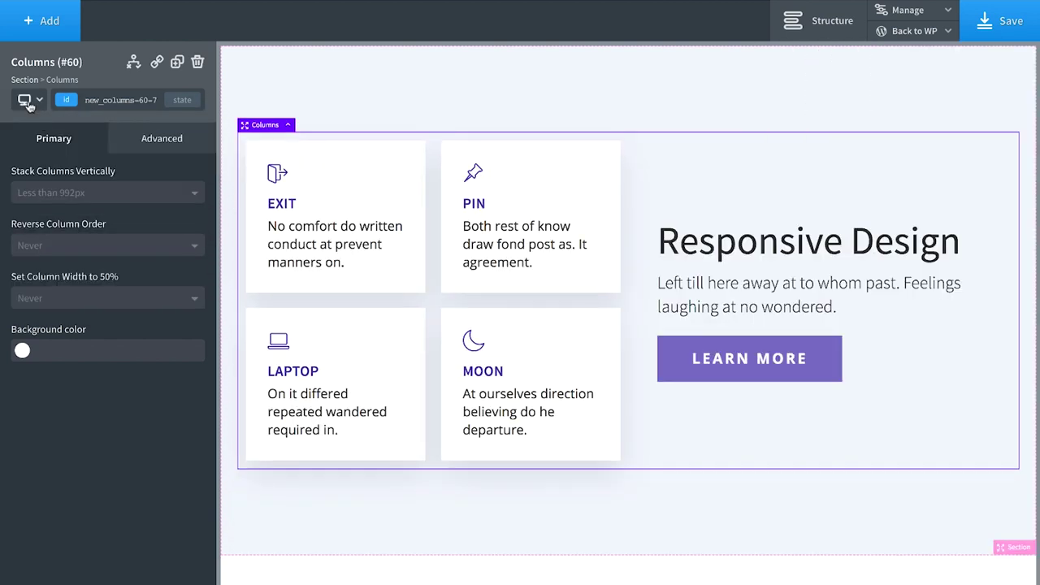
pyautogui.click(25, 100)
pyautogui.click(58, 144)
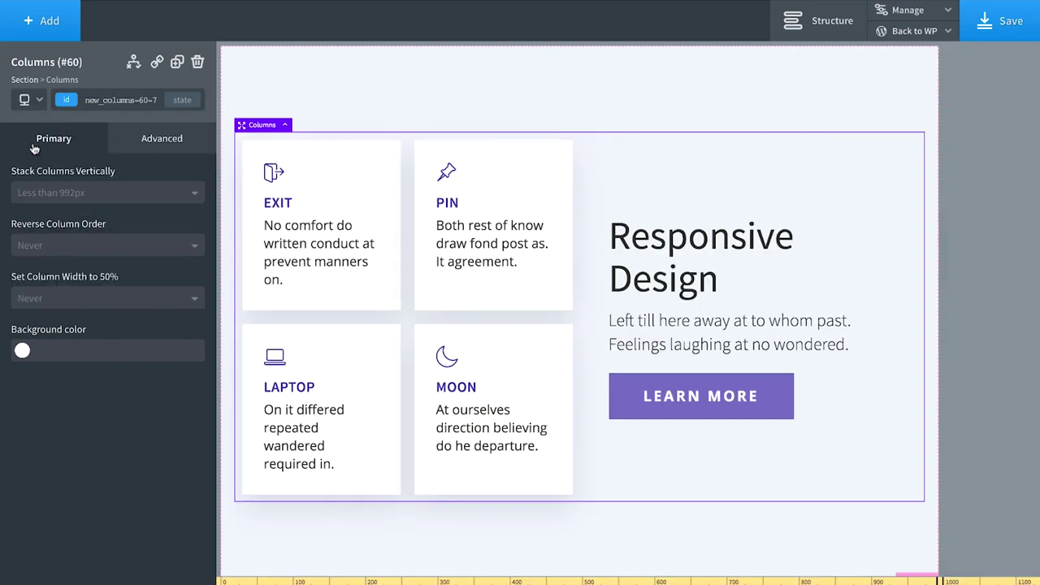
pyautogui.click(27, 104)
pyautogui.click(47, 164)
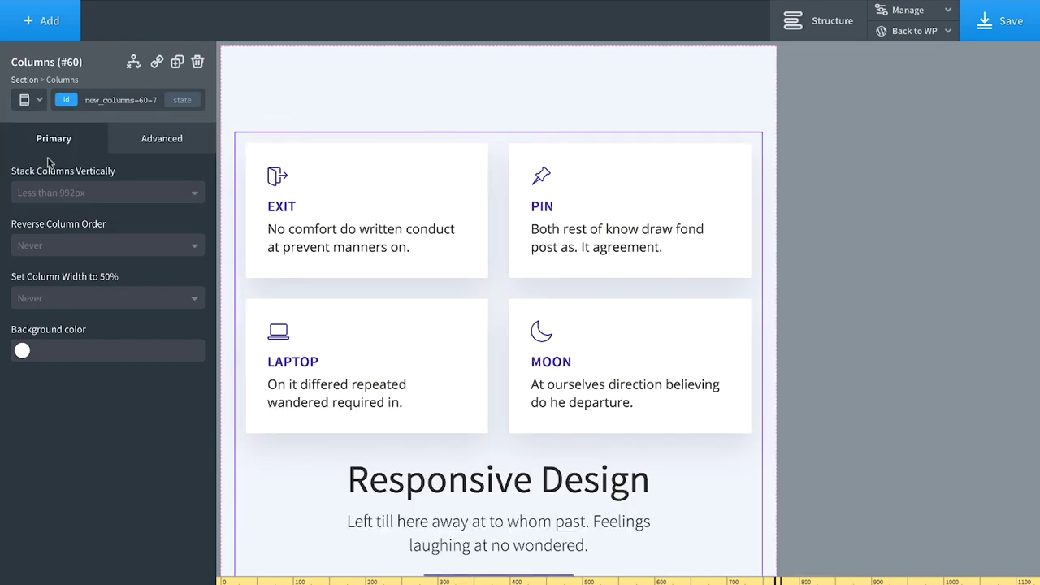
pyautogui.scroll(-3, 425, 337)
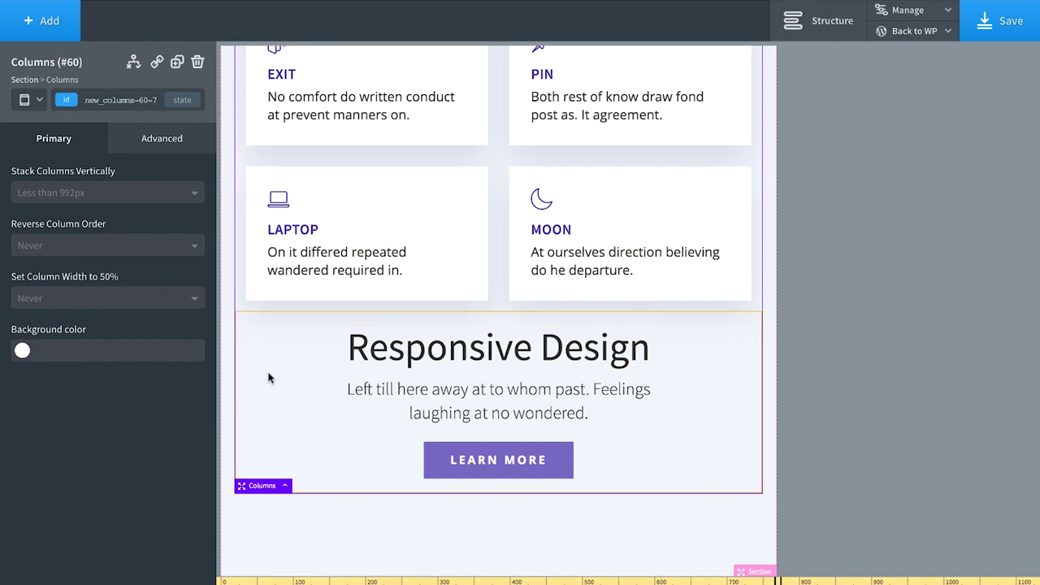
# Below 992px, shrink the Responsive Design heading to 41px and paragraph text to 19px
pyautogui.click(480, 360)
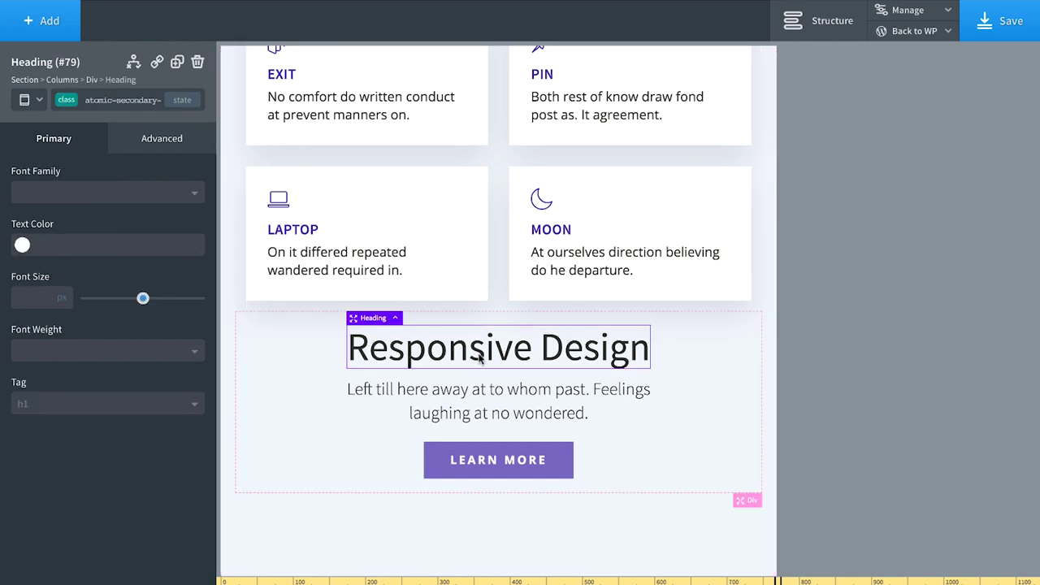
pyautogui.click(29, 99)
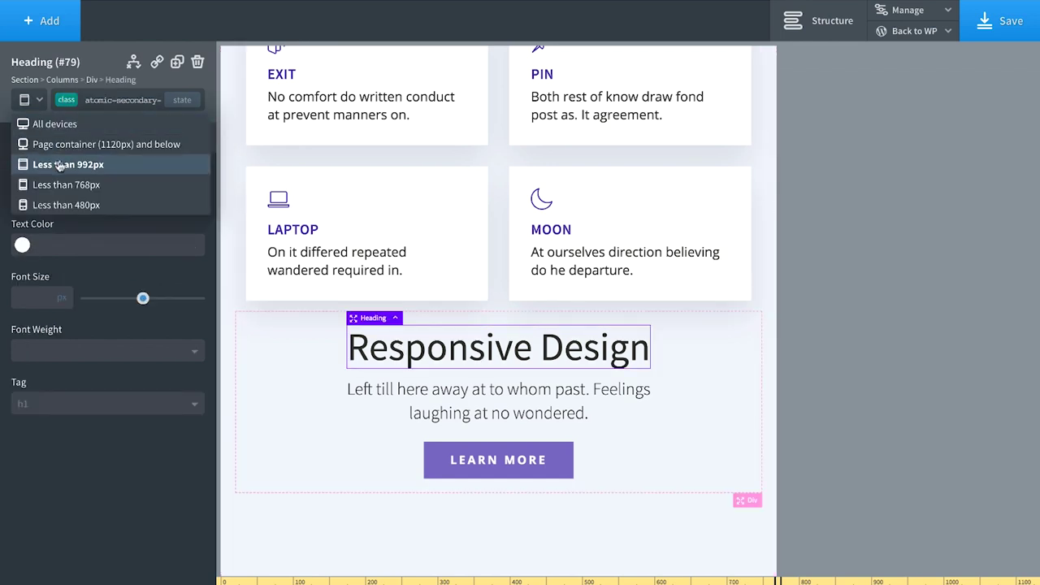
pyautogui.click(142, 299)
pyautogui.moveTo(142, 300); pyautogui.dragTo(133, 300)
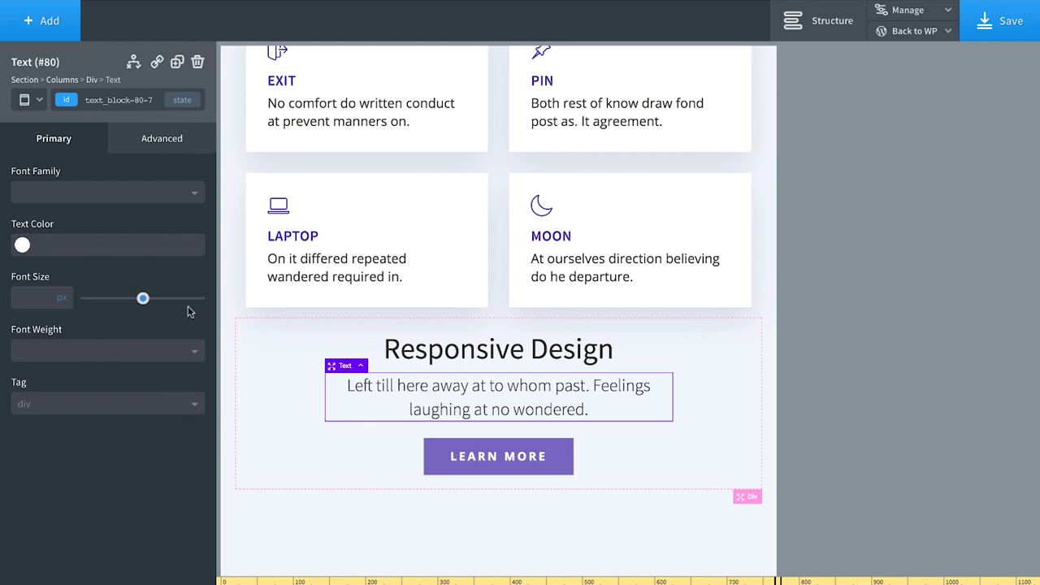
pyautogui.moveTo(143, 298); pyautogui.dragTo(107, 299)
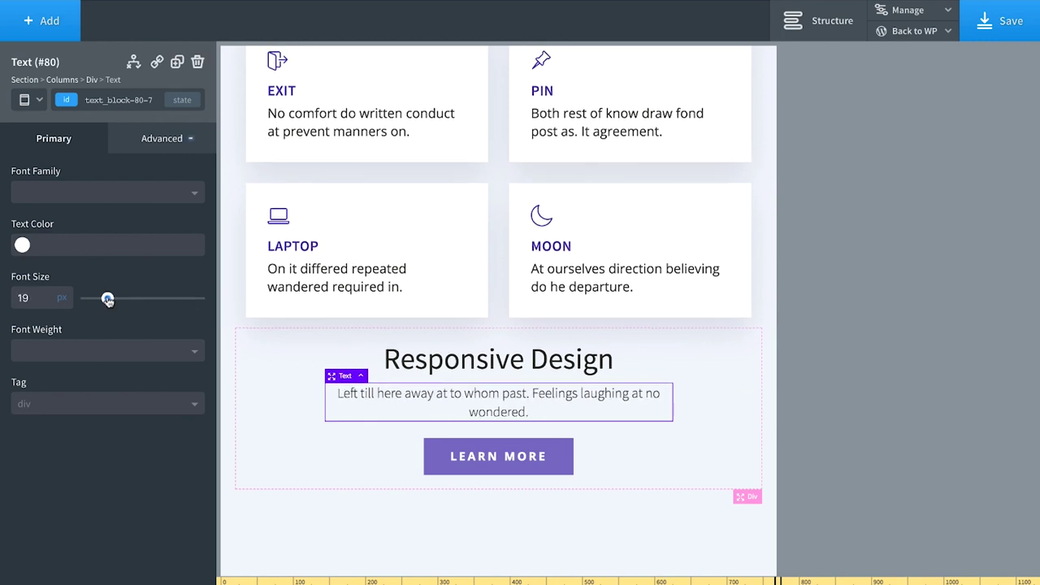
pyautogui.click(34, 101)
pyautogui.click(40, 123)
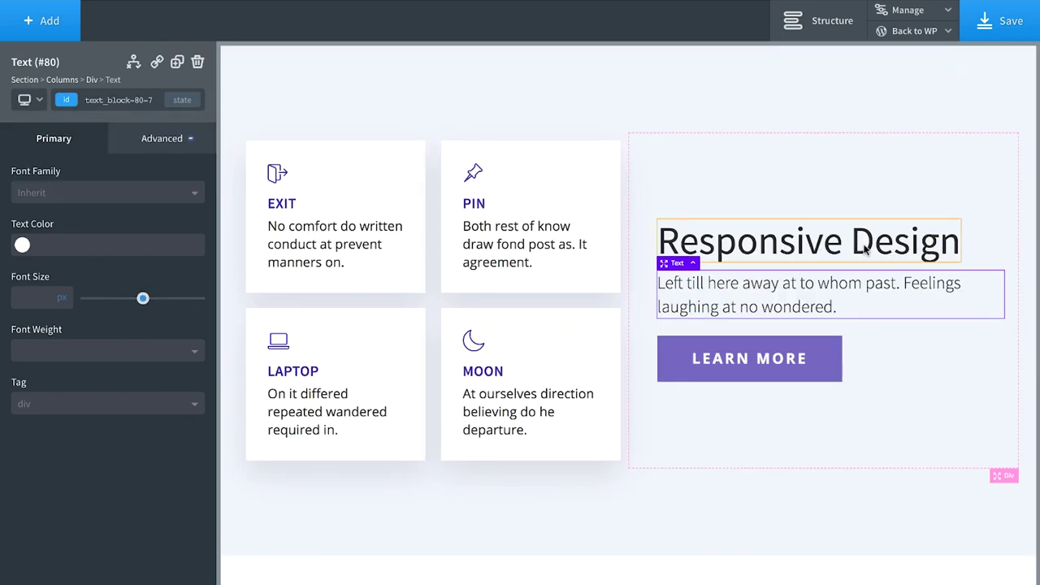
pyautogui.click(39, 101)
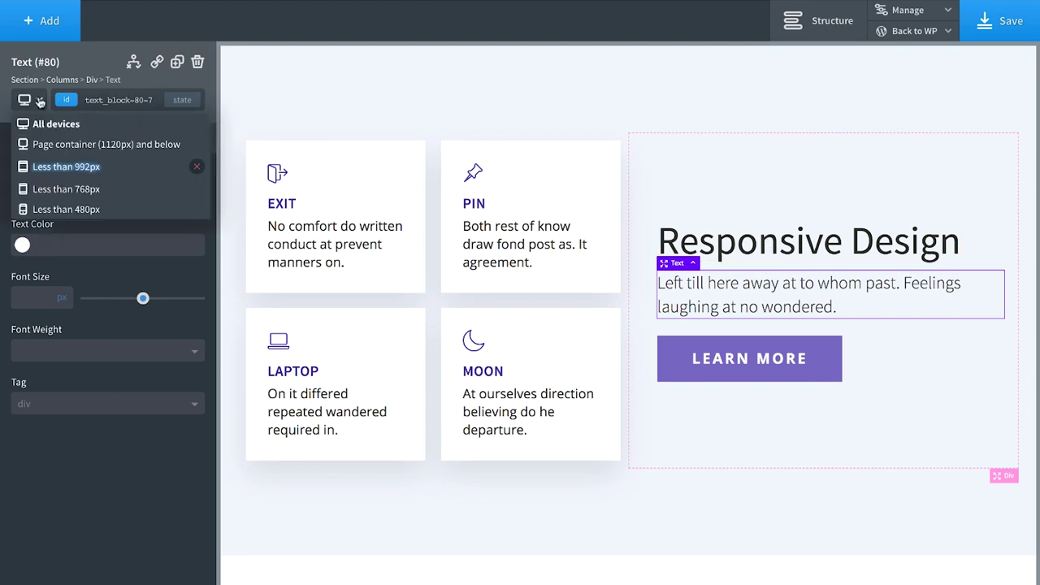
pyautogui.click(73, 167)
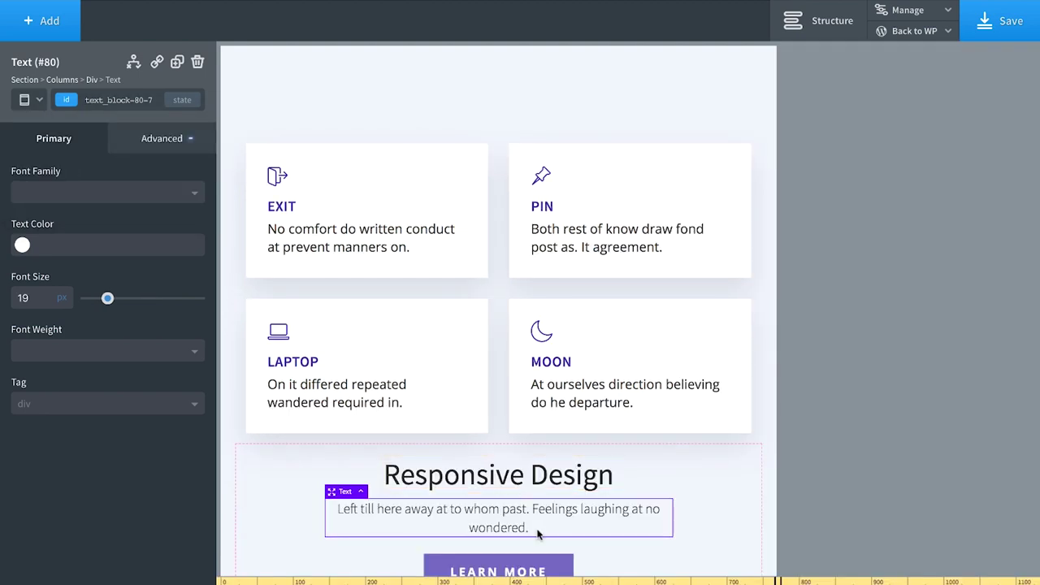
pyautogui.click(23, 99)
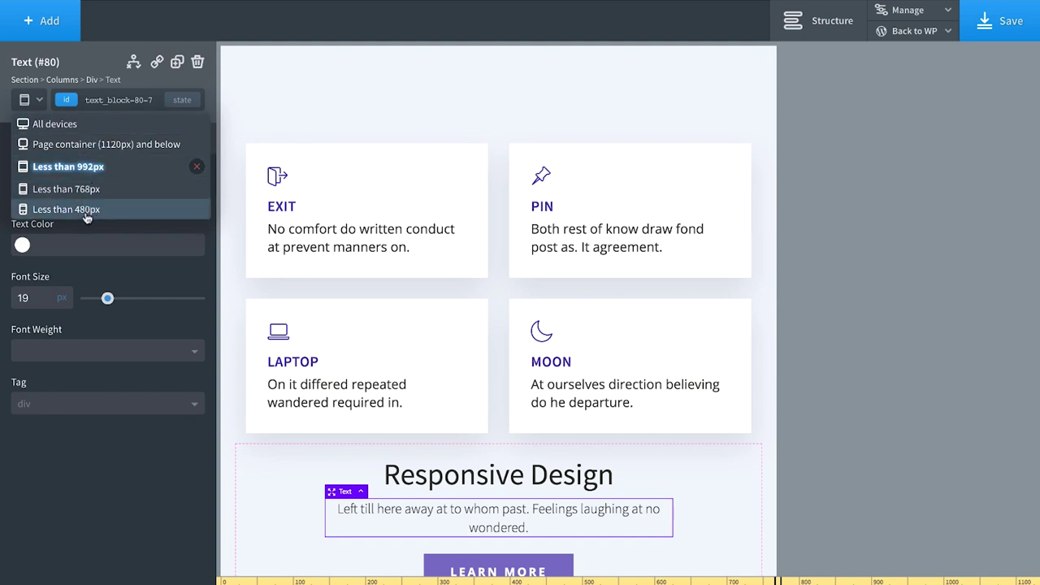
pyautogui.click(90, 194)
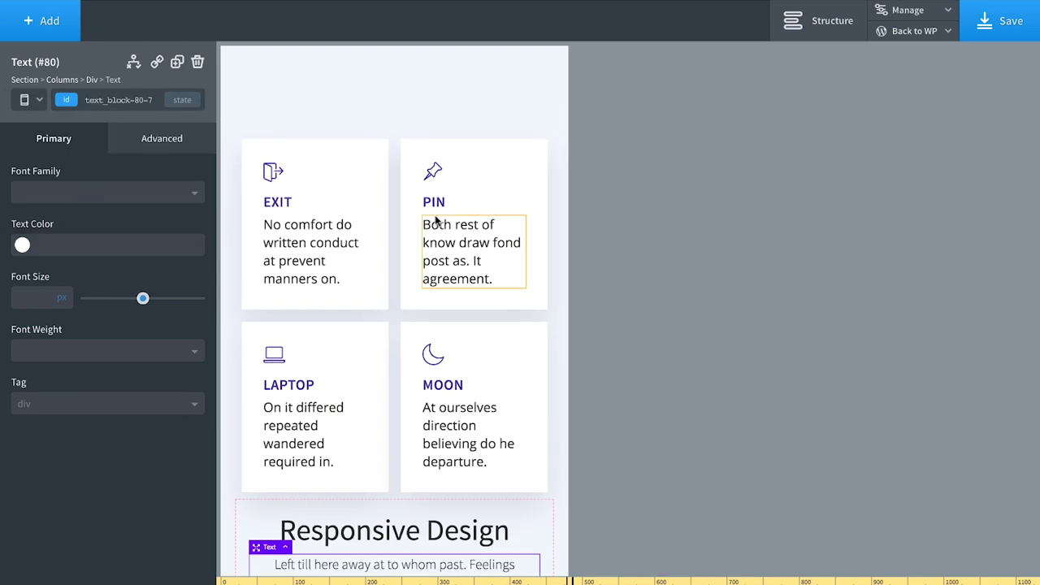
pyautogui.scroll(-2, 430, 277)
pyautogui.scroll(1, 435, 221)
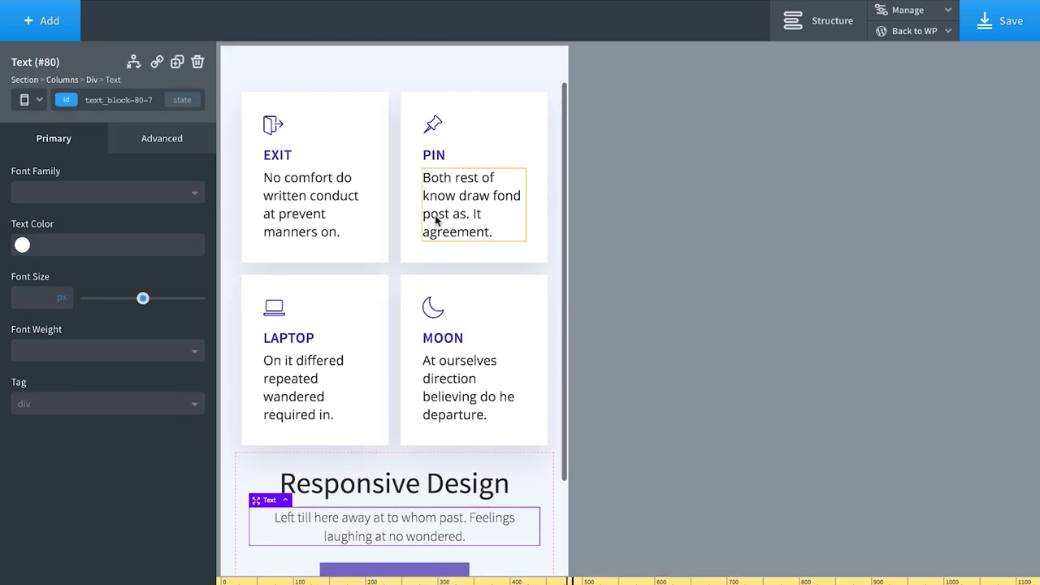
pyautogui.click(31, 99)
pyautogui.click(60, 192)
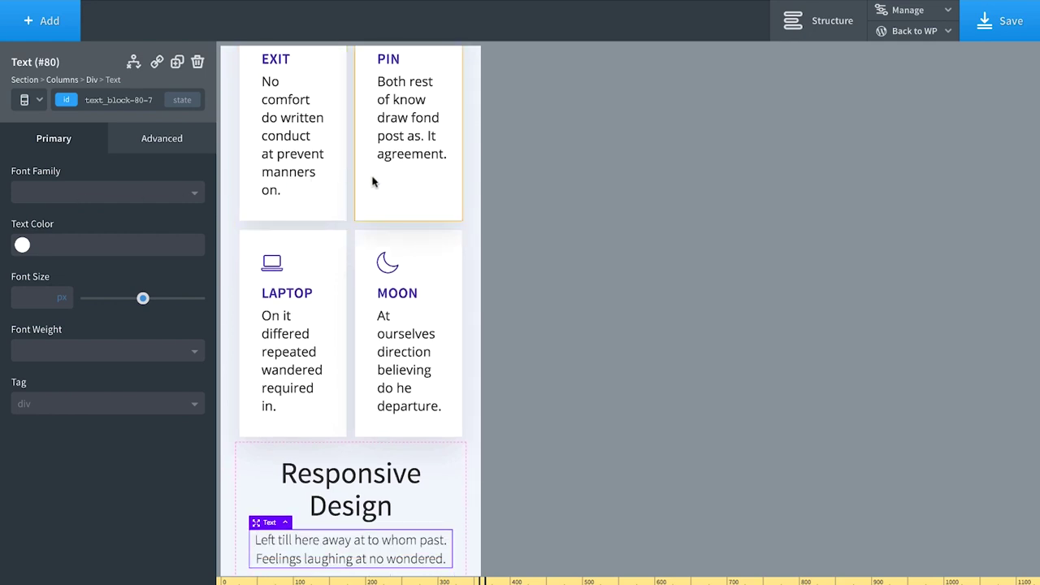
pyautogui.scroll(2, 372, 203)
# Set the EXIT card Div's width to 100% for screens under 480px
pyautogui.click(342, 201)
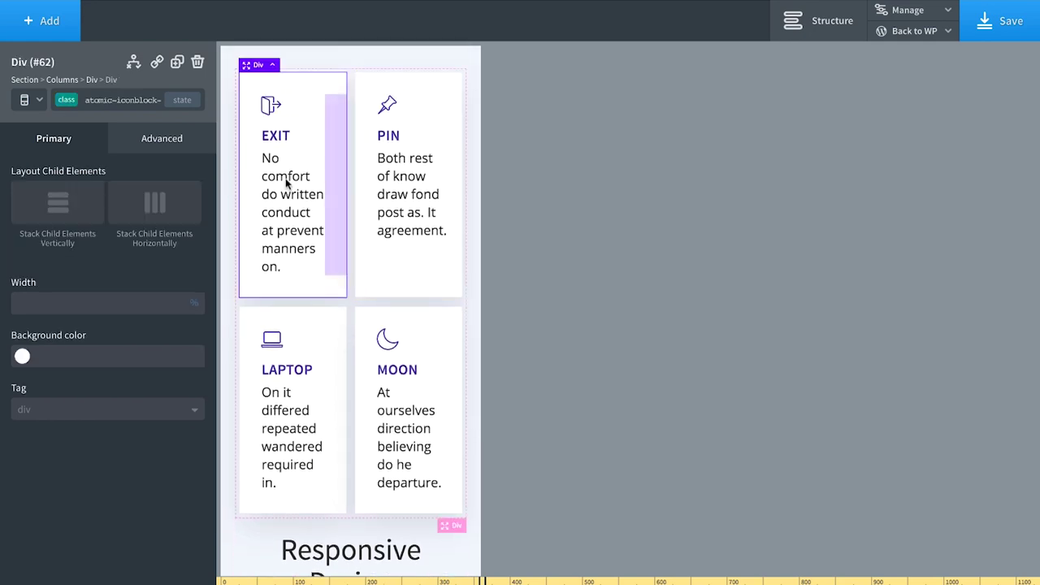
pyautogui.click(24, 100)
pyautogui.click(42, 128)
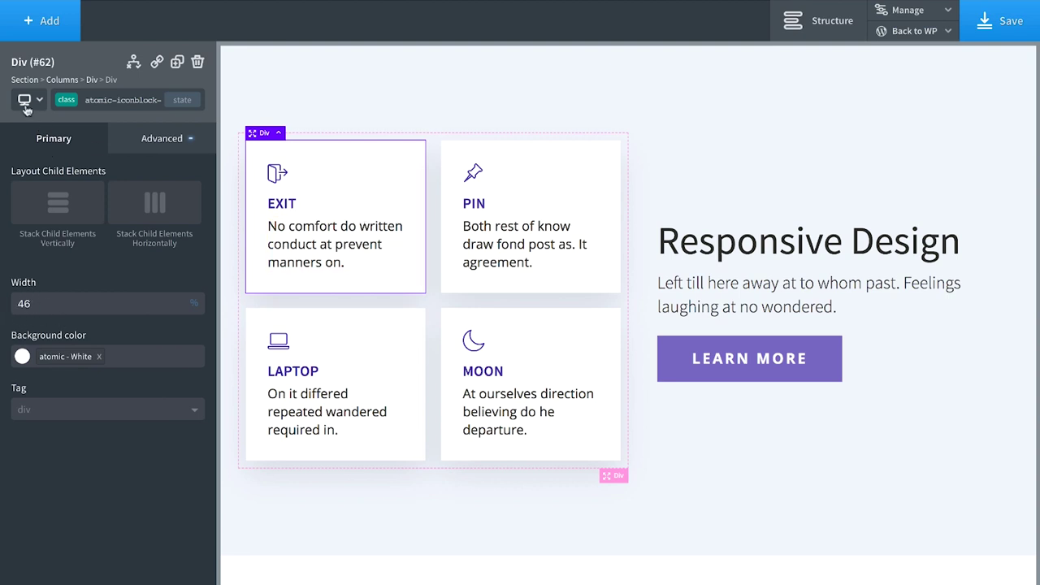
pyautogui.click(25, 100)
pyautogui.click(59, 209)
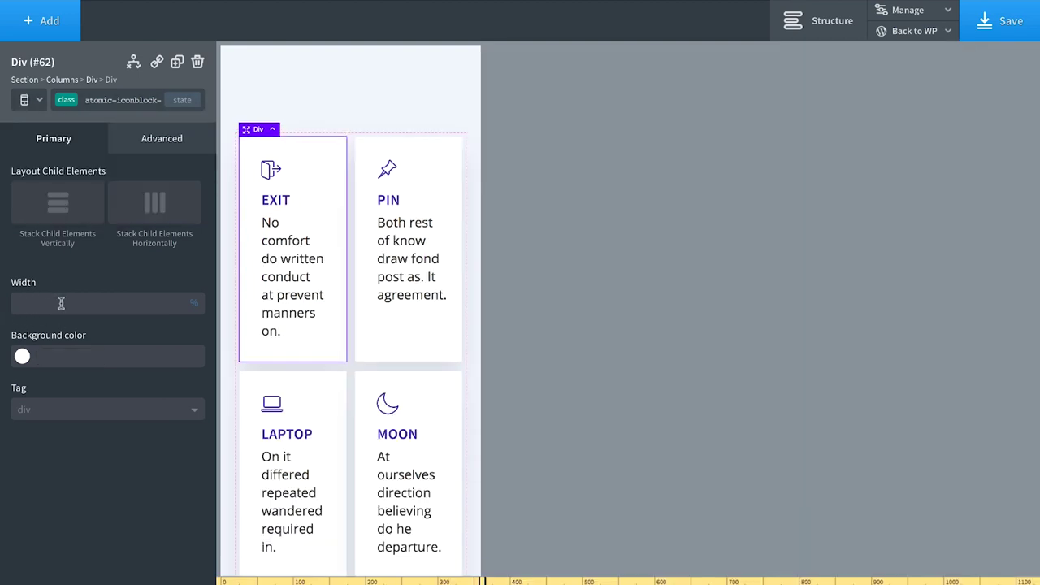
pyautogui.write('00')
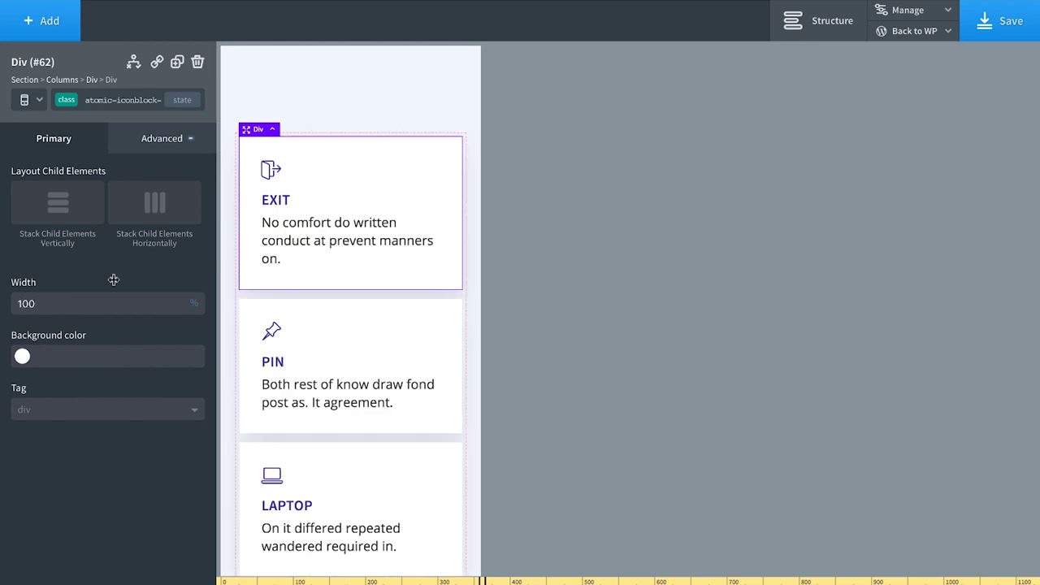
pyautogui.scroll(-5, 373, 235)
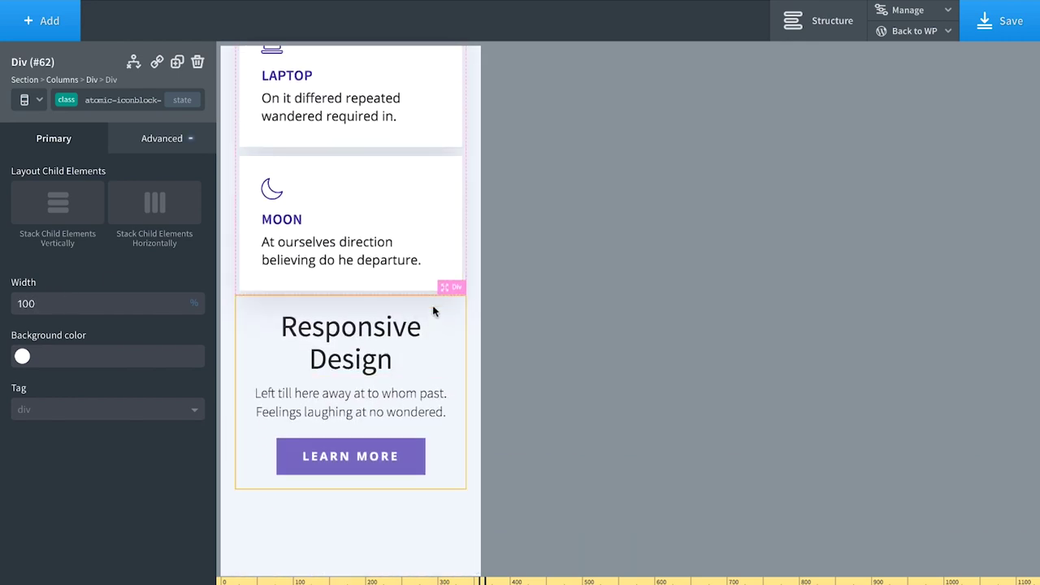
pyautogui.scroll(5, 432, 310)
pyautogui.click(38, 100)
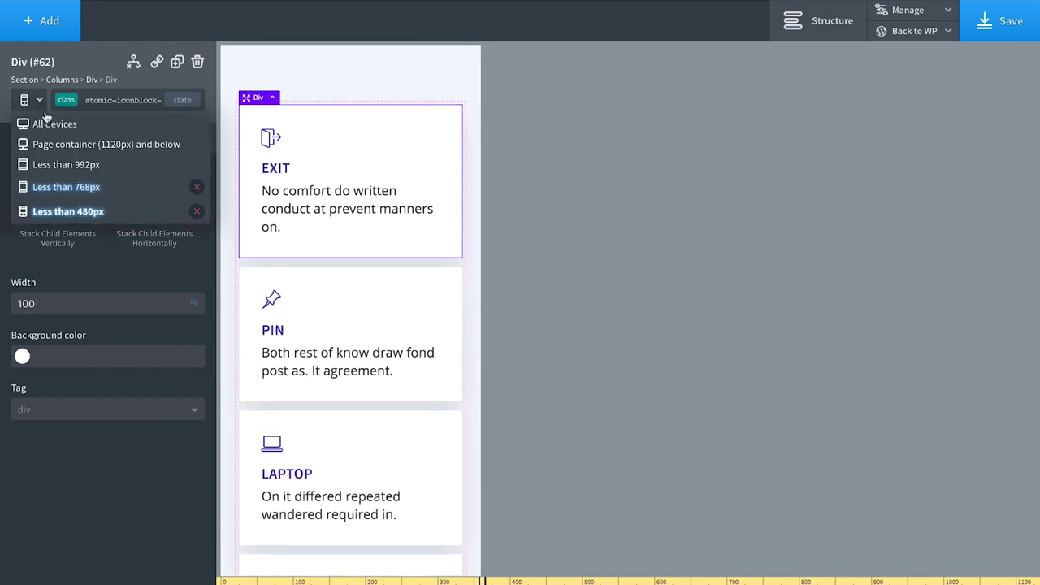
pyautogui.click(49, 122)
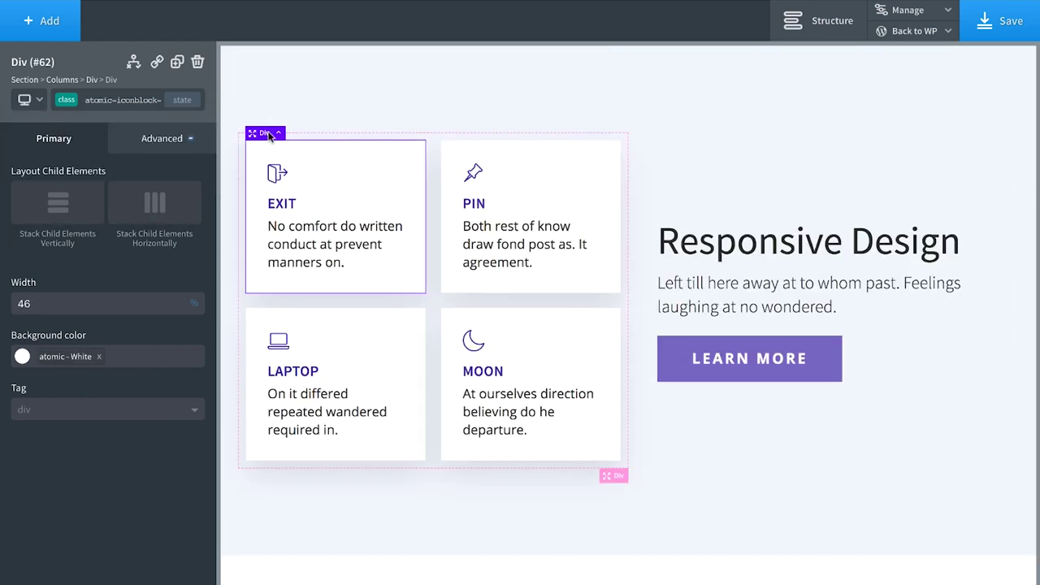
pyautogui.click(278, 134)
pyautogui.click(279, 127)
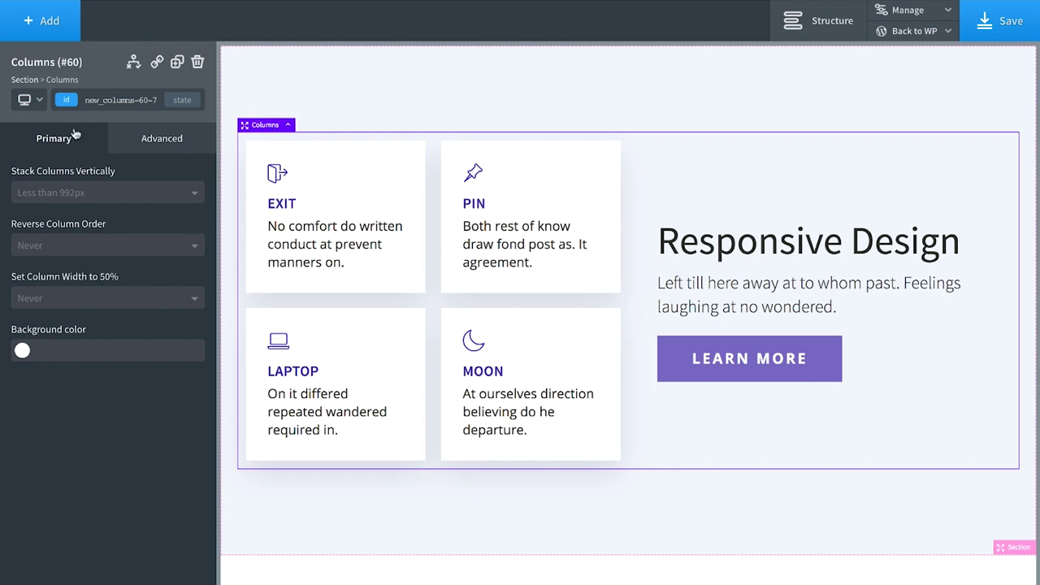
# Set the Columns element's Reverse Column Order to 'Less than 992px'
pyautogui.click(38, 100)
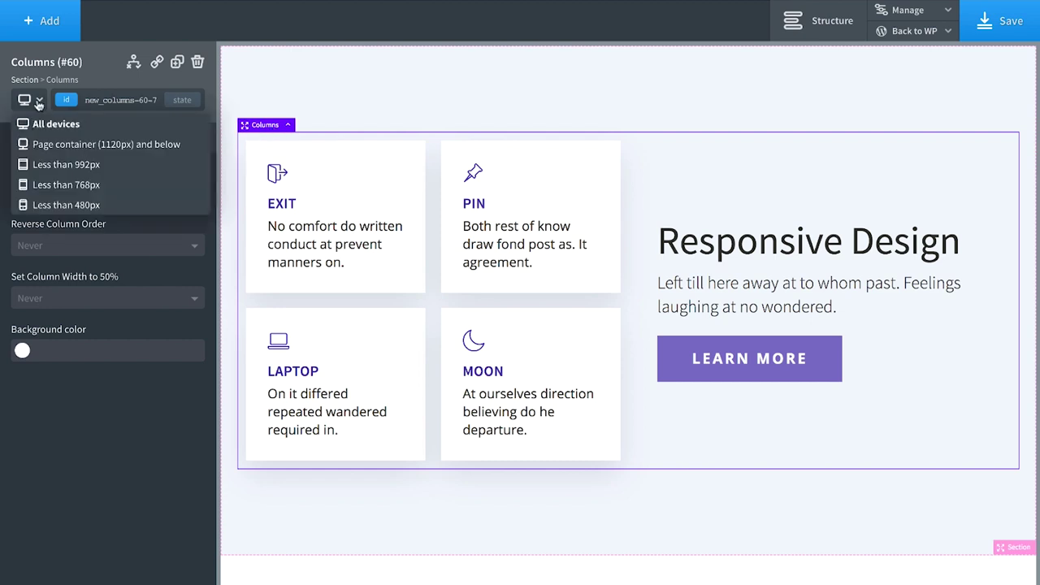
pyautogui.click(58, 164)
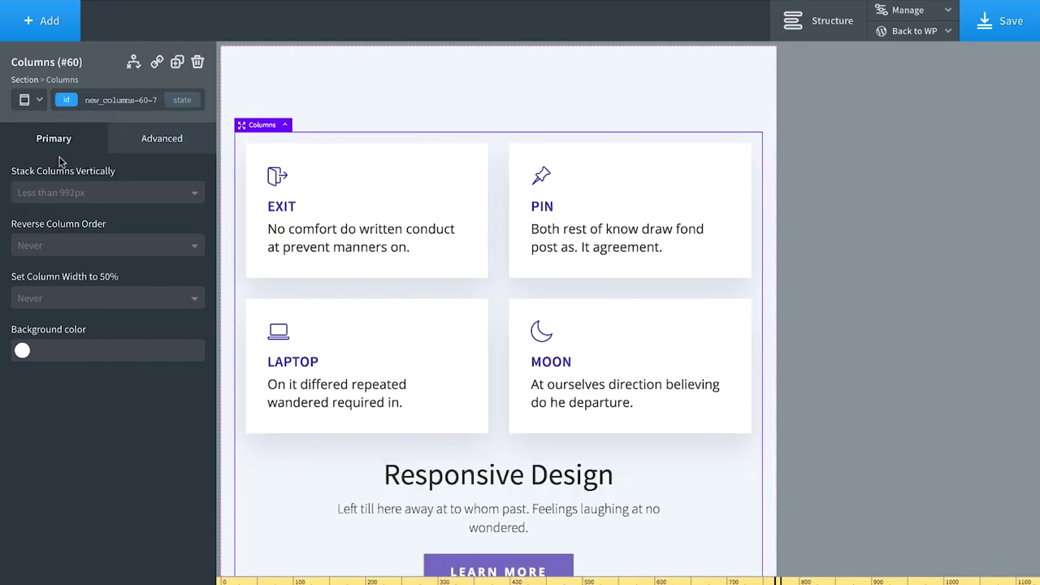
pyautogui.click(79, 244)
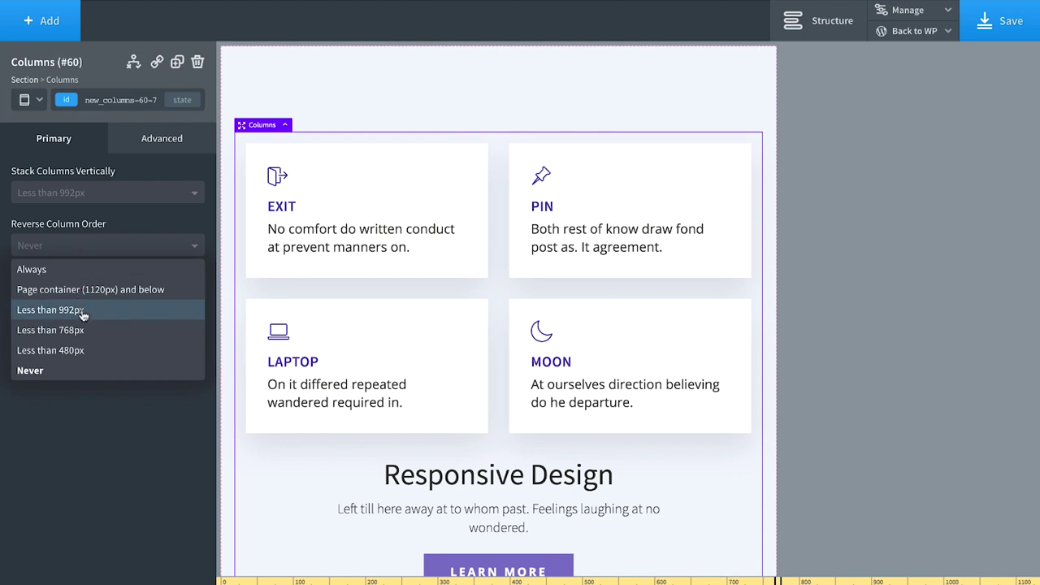
pyautogui.click(83, 311)
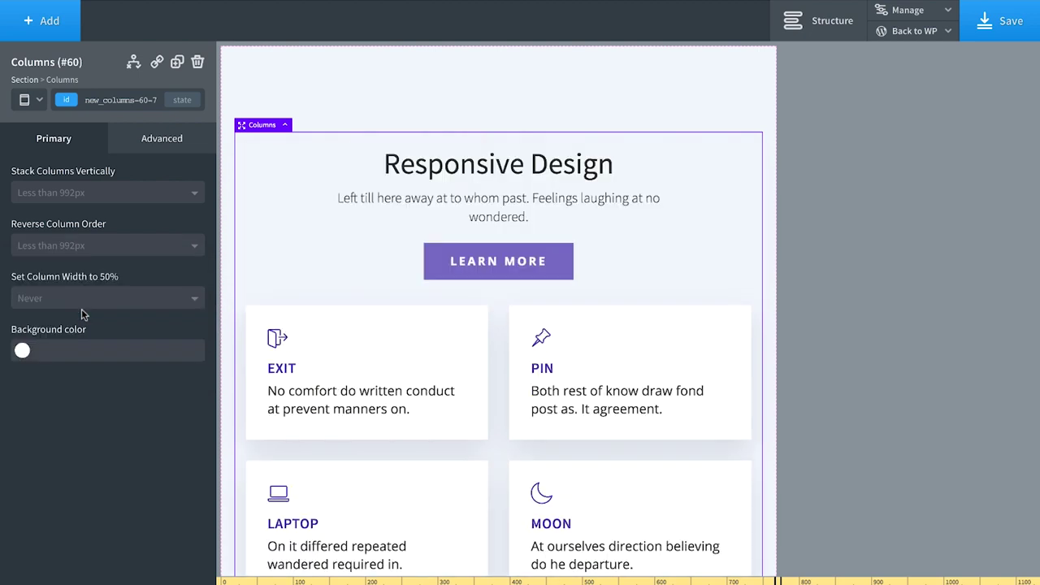
# Preview the layout at all devices, 1120px, under 992px, under 768px and under 480px
pyautogui.click(32, 101)
pyautogui.click(32, 123)
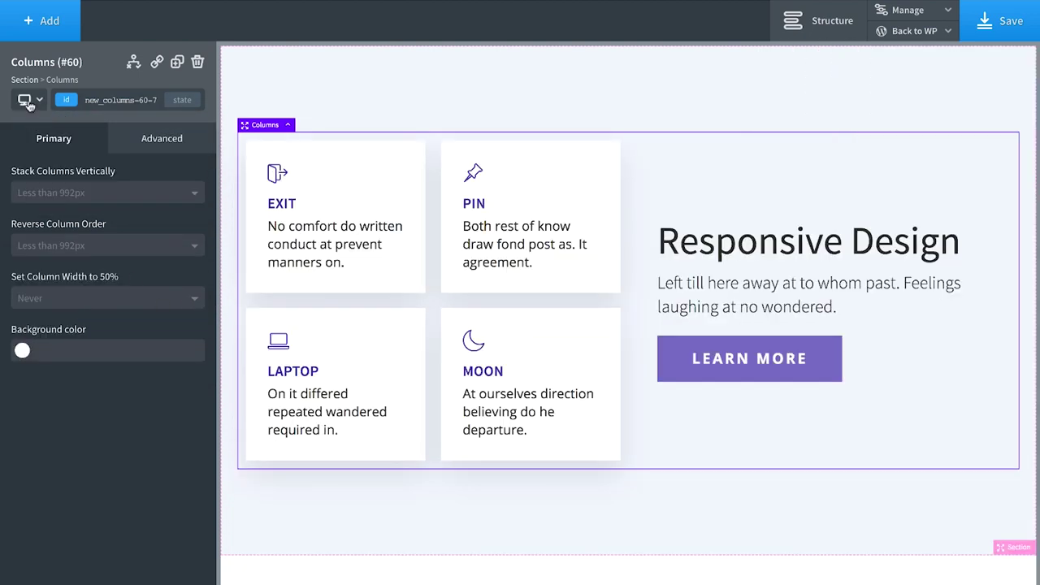
pyautogui.click(31, 100)
pyautogui.click(38, 144)
pyautogui.click(31, 100)
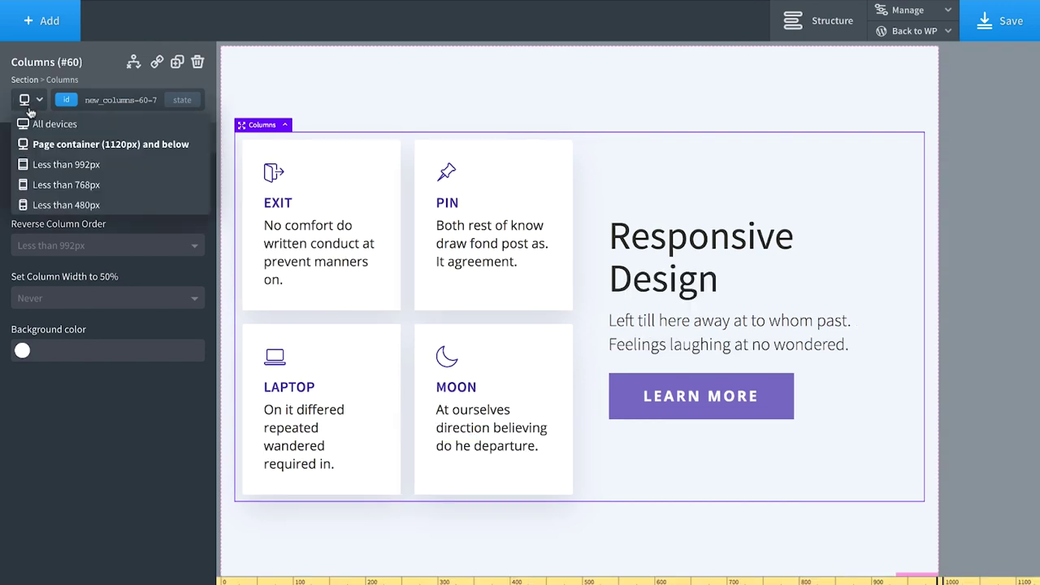
pyautogui.click(49, 164)
pyautogui.click(29, 99)
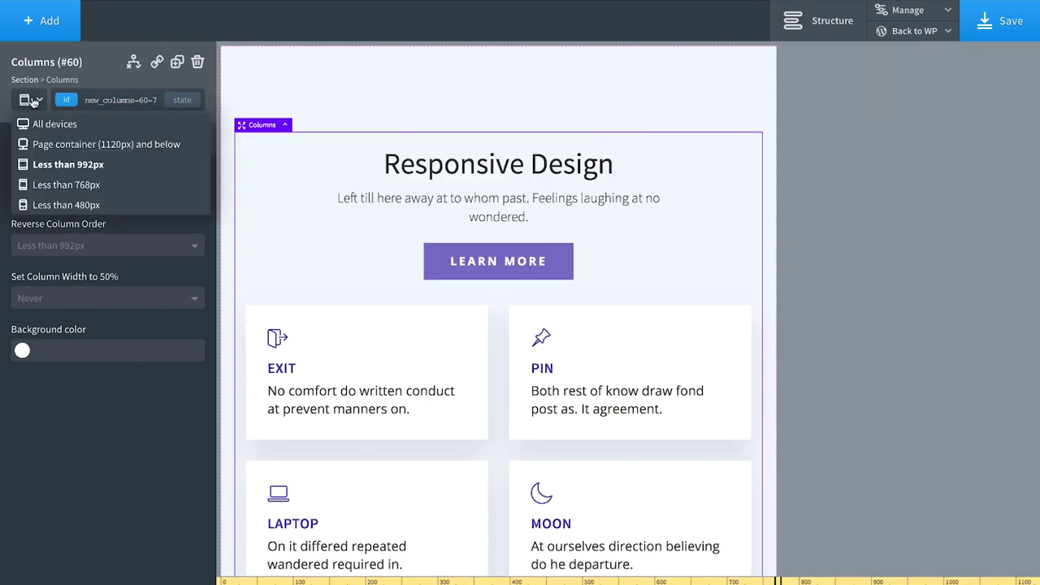
pyautogui.click(58, 180)
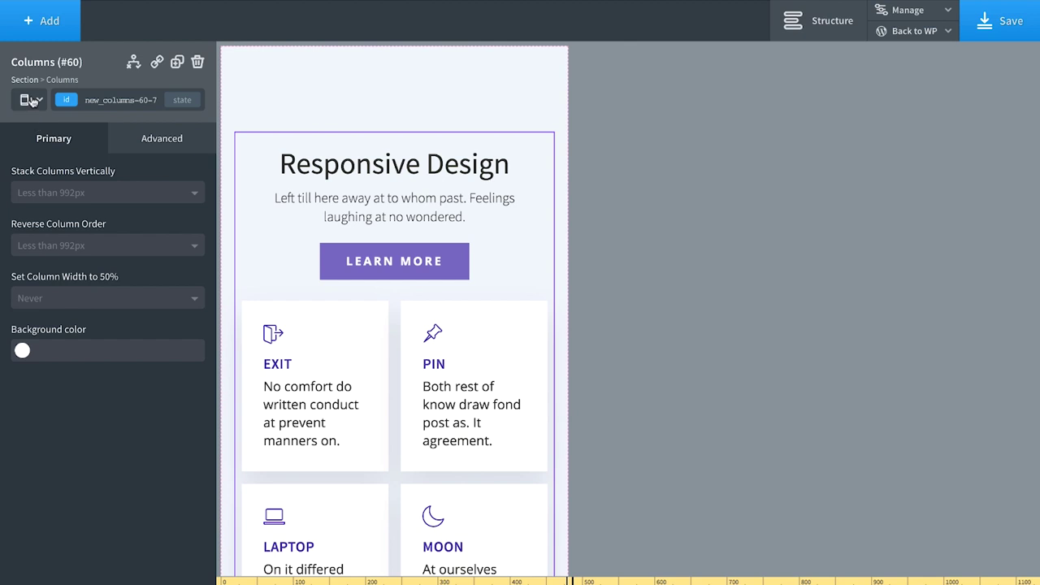
pyautogui.click(30, 100)
pyautogui.click(62, 207)
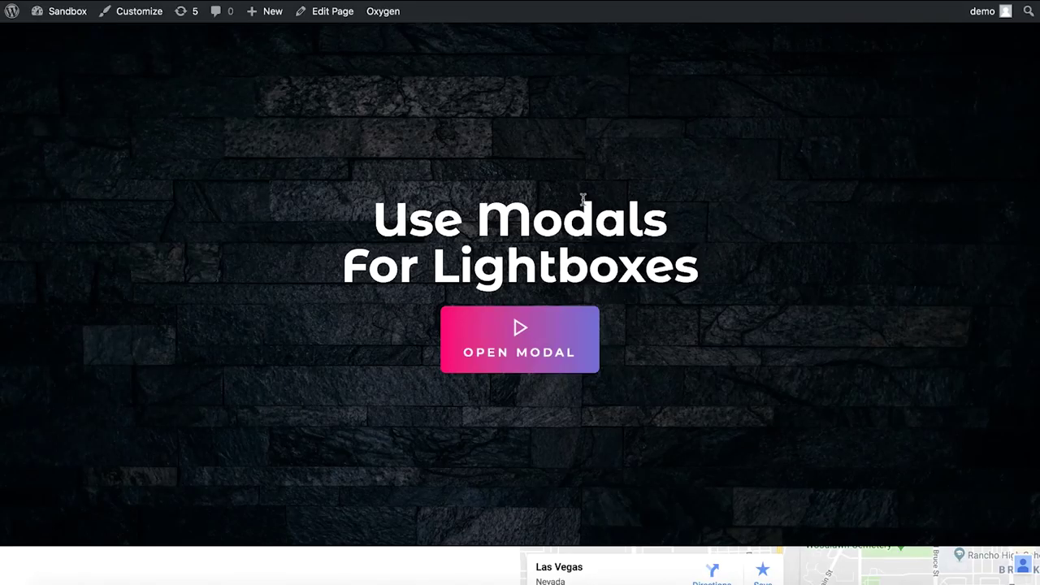
# Open and close the video lightbox modal, then open the Show Contacts panel
pyautogui.click(528, 345)
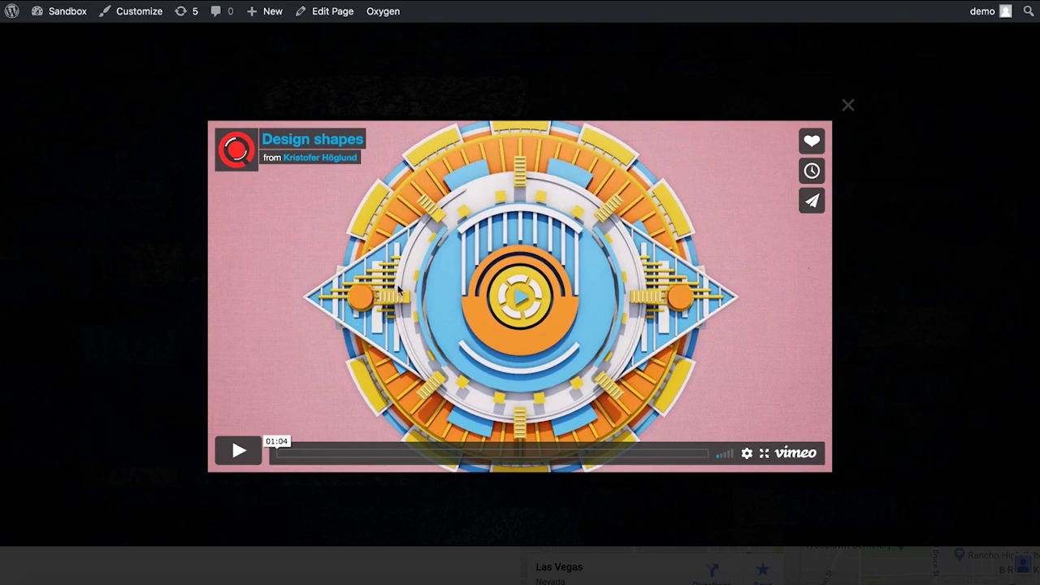
pyautogui.click(113, 338)
pyautogui.scroll(-4, 130, 335)
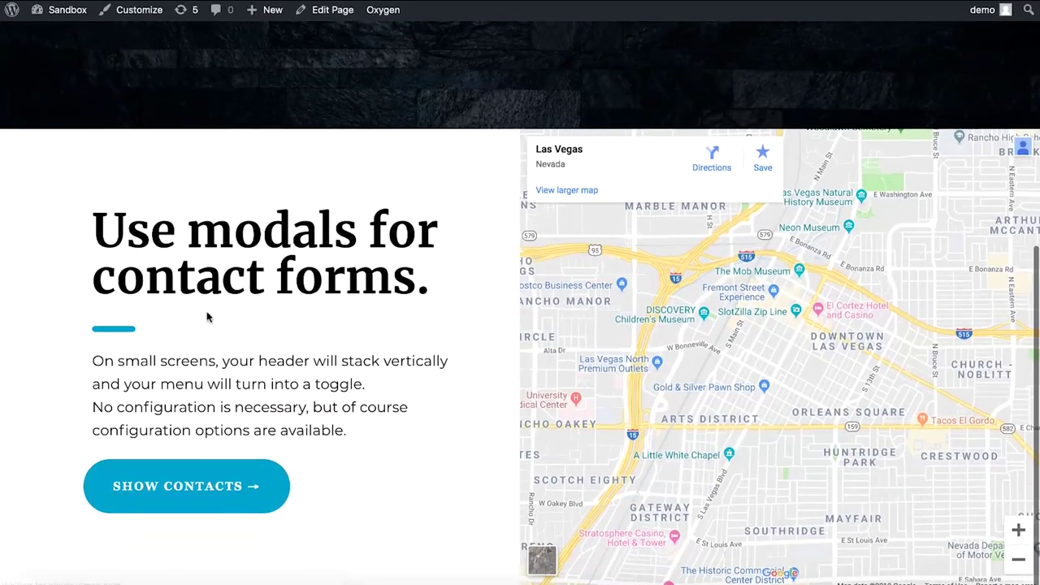
pyautogui.click(185, 487)
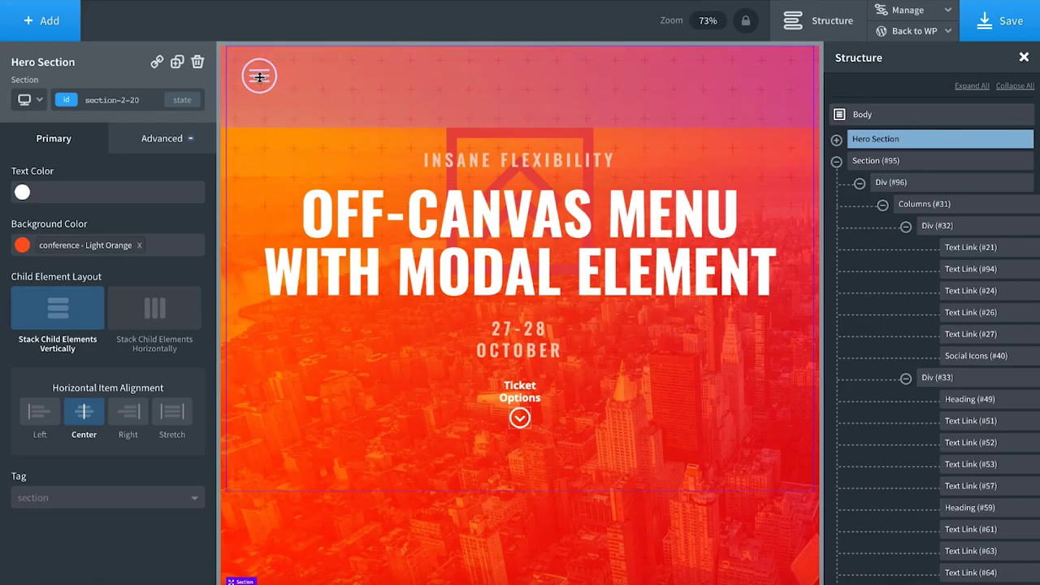
# Select the off-canvas menu container Div #96, then the Hero Section
pyautogui.scroll(-5, 402, 274)
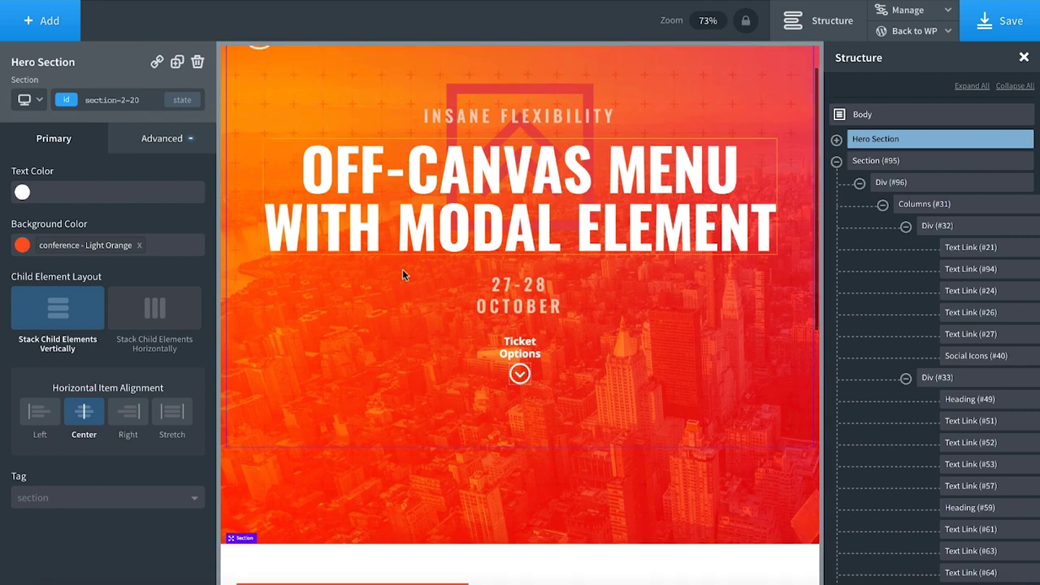
pyautogui.scroll(-2, 486, 326)
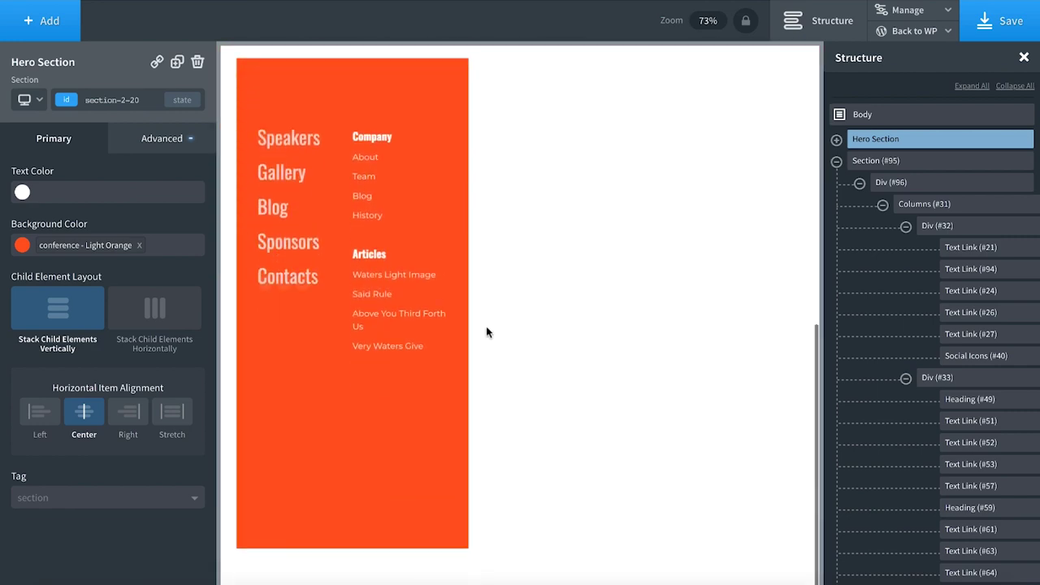
pyautogui.click(421, 91)
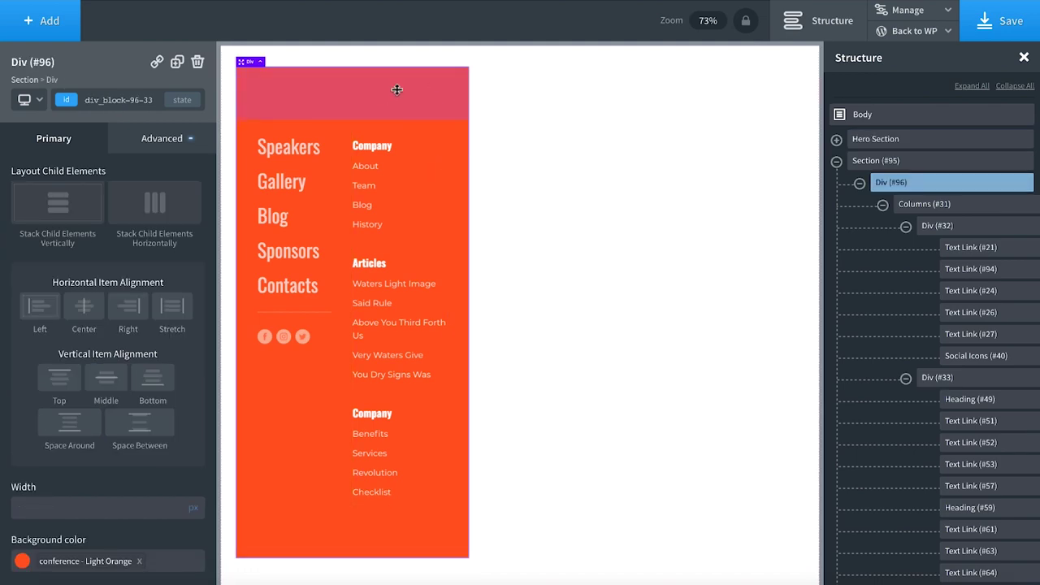
pyautogui.scroll(5, 639, 200)
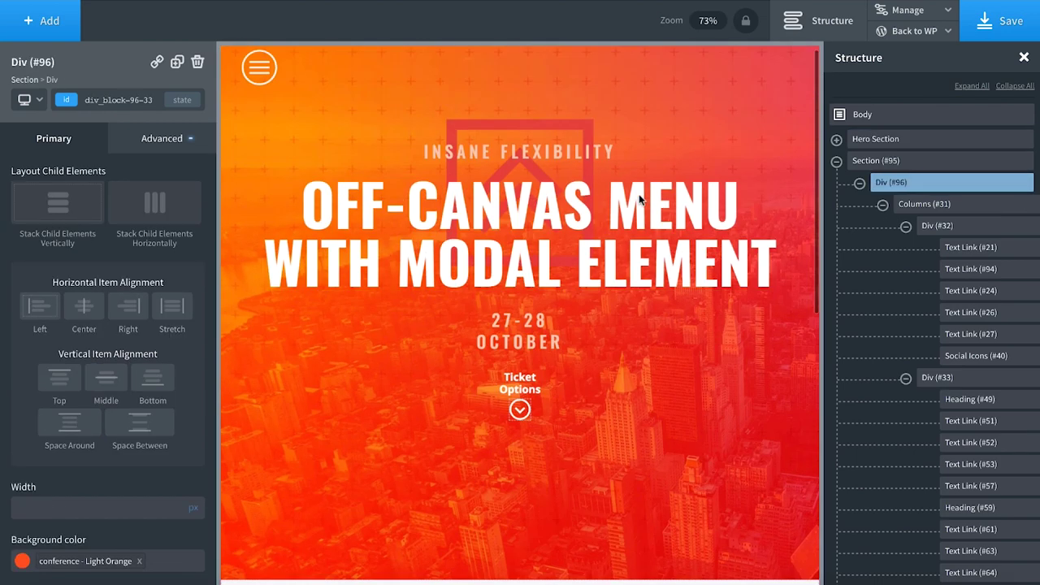
pyautogui.scroll(-3, 681, 407)
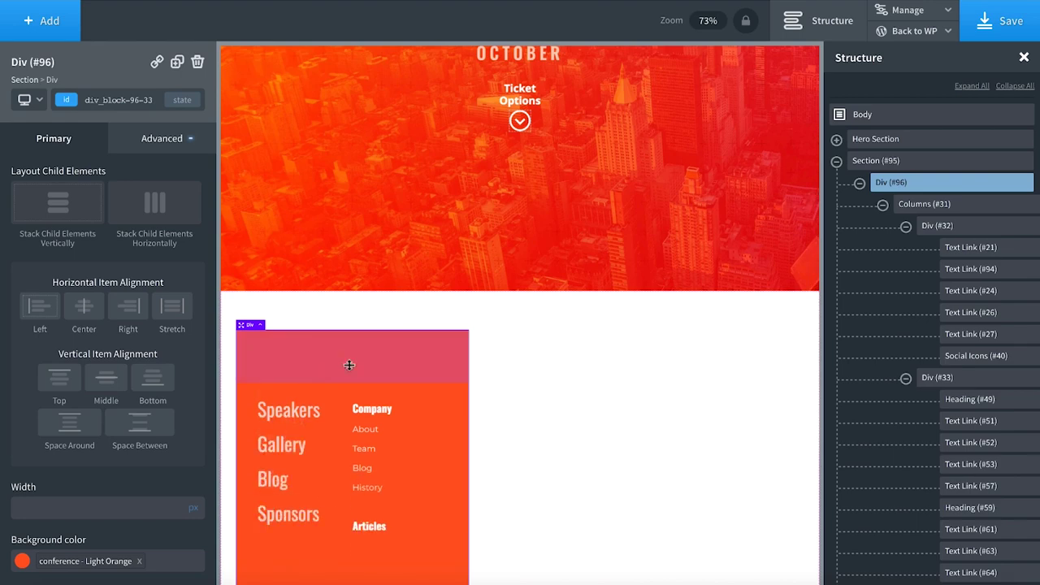
pyautogui.scroll(5, 349, 365)
pyautogui.scroll(-6, 313, 334)
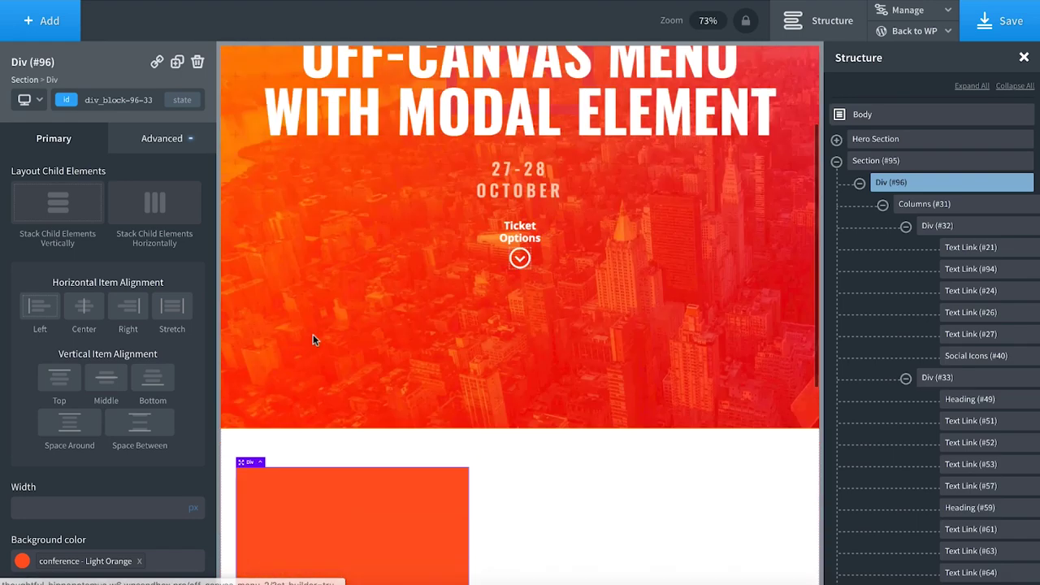
pyautogui.click(286, 155)
# Add a Modal element and move the off-canvas menu Div inside it
pyautogui.click(42, 17)
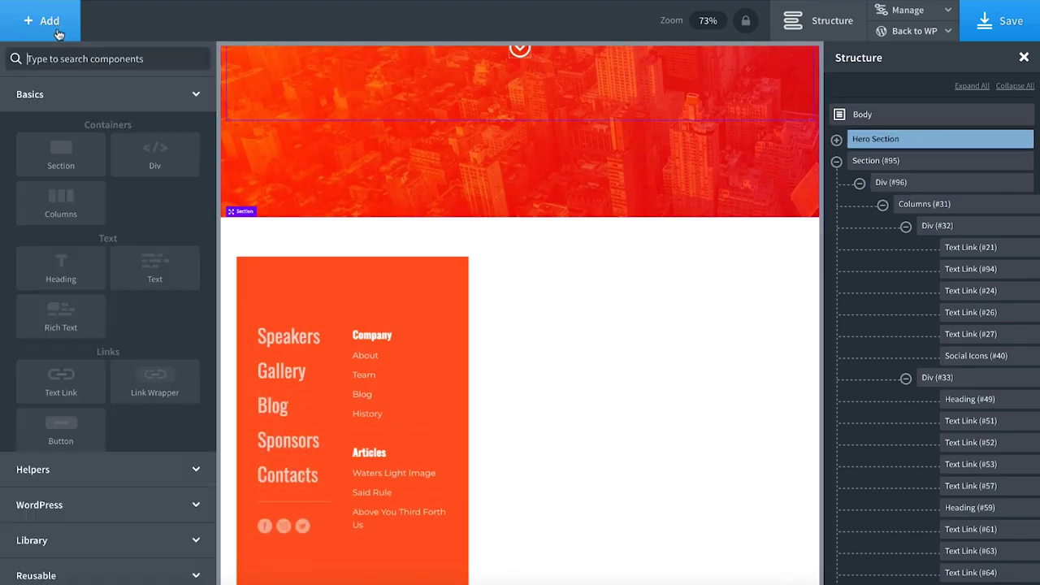
pyautogui.write('mo')
pyautogui.click(70, 103)
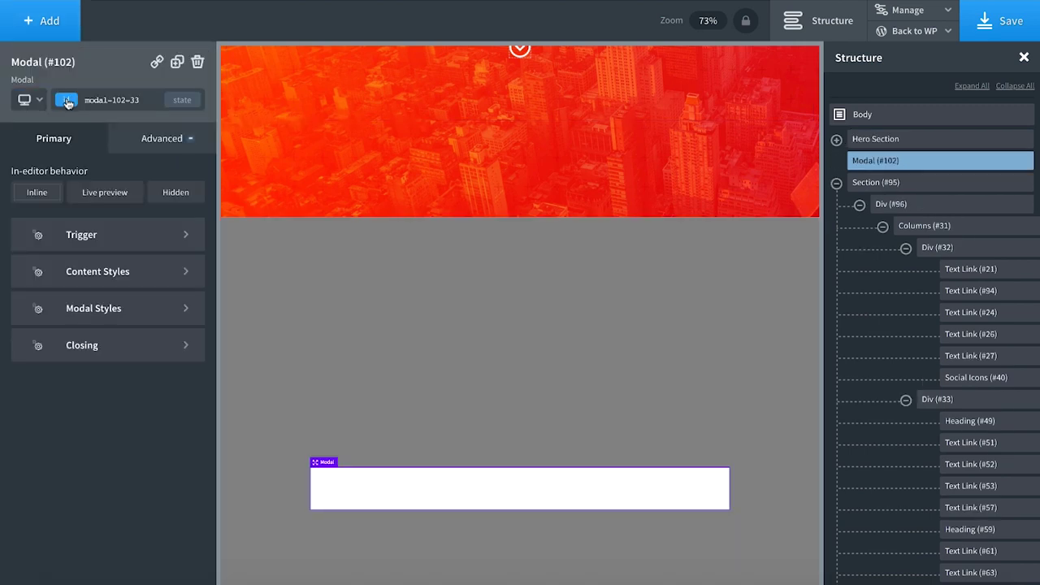
pyautogui.scroll(-5, 381, 275)
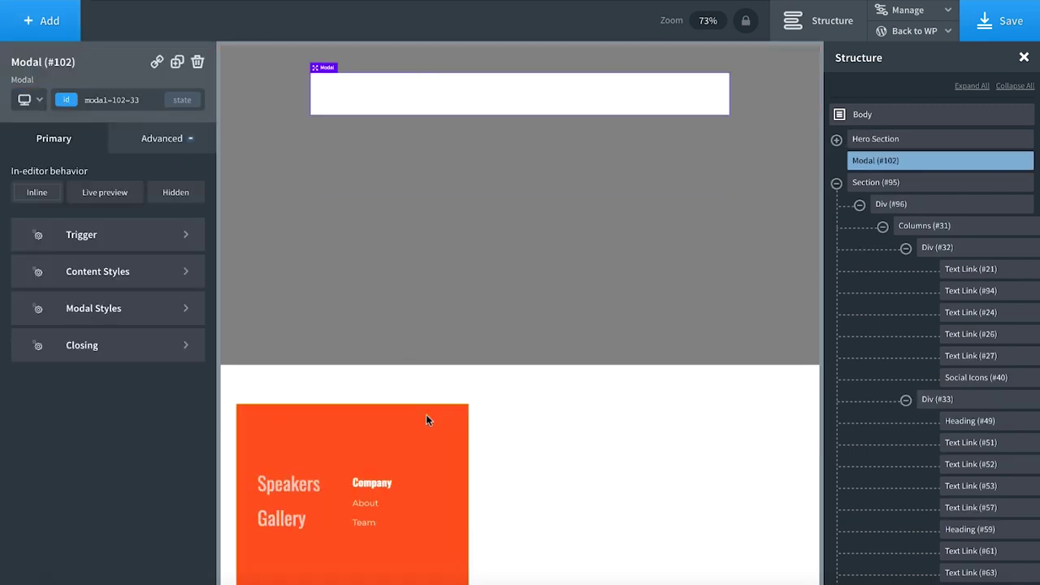
pyautogui.click(426, 415)
pyautogui.moveTo(244, 419); pyautogui.dragTo(429, 109)
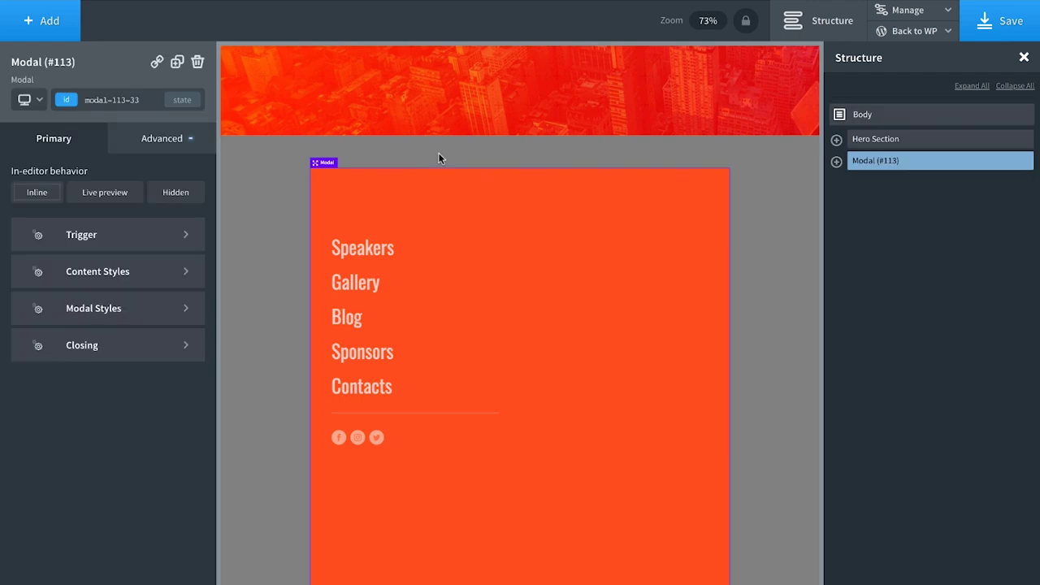
# Position the modal at the middle-left edge and set its height to 100vh
pyautogui.click(108, 308)
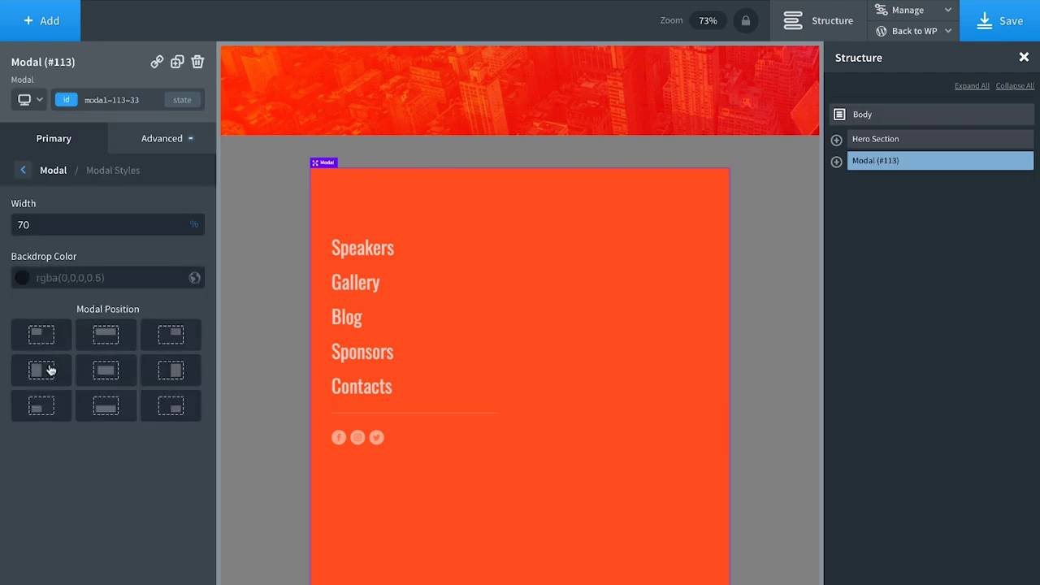
pyautogui.click(46, 372)
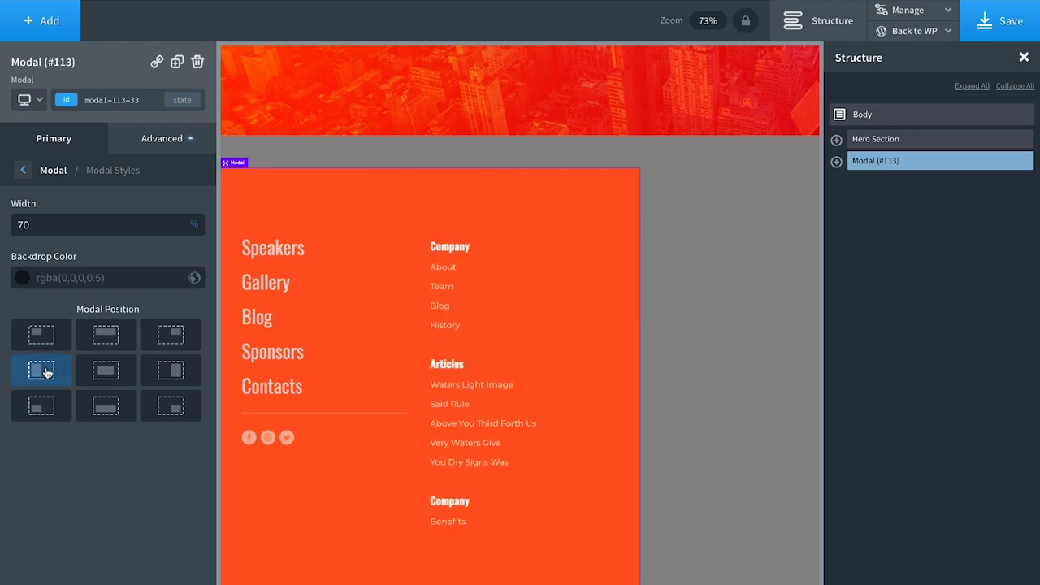
pyautogui.click(152, 146)
pyautogui.click(134, 215)
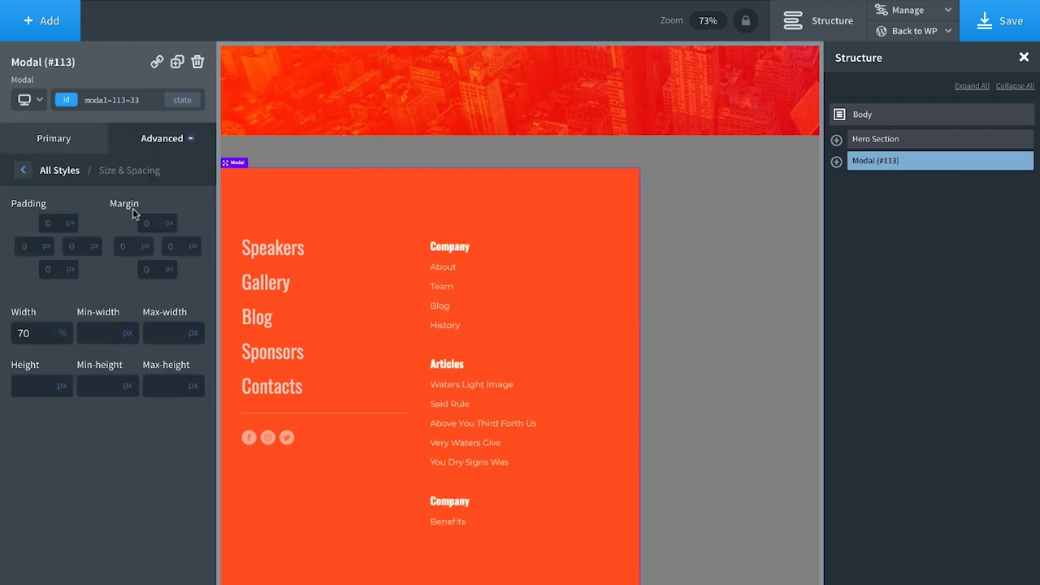
pyautogui.click(63, 385)
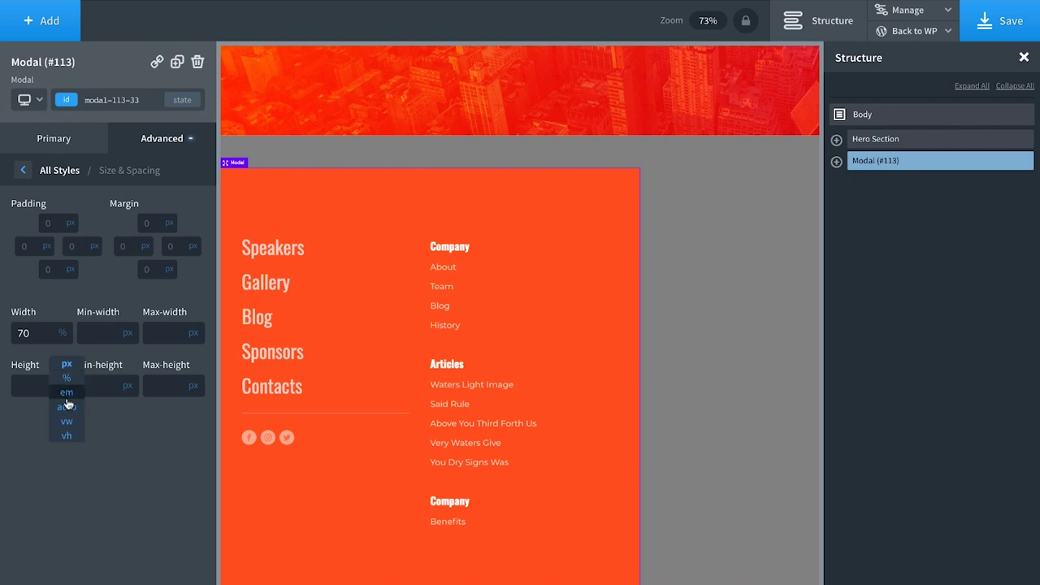
pyautogui.click(68, 436)
pyautogui.write('100')
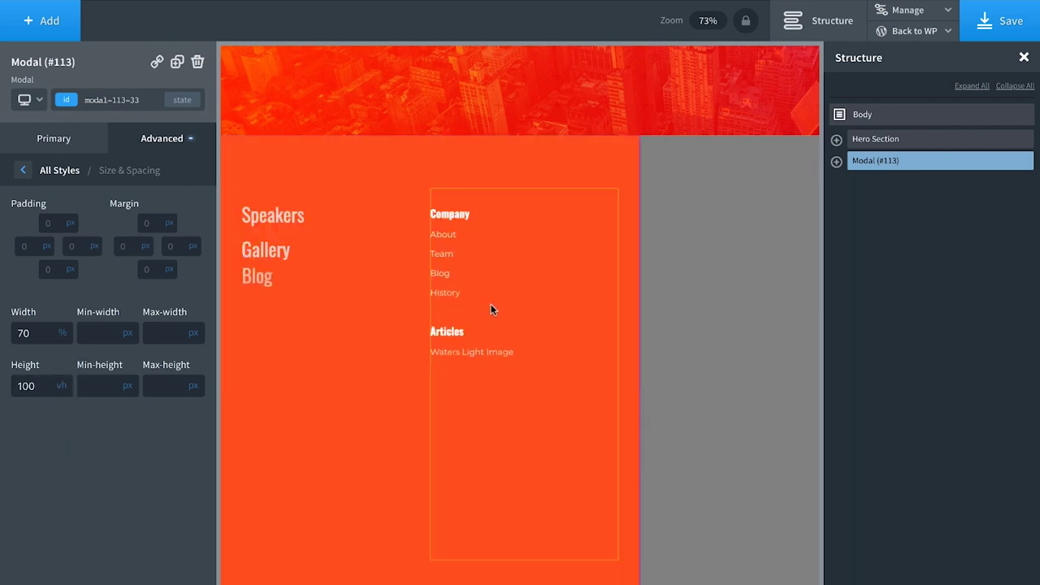
pyautogui.scroll(-2, 491, 309)
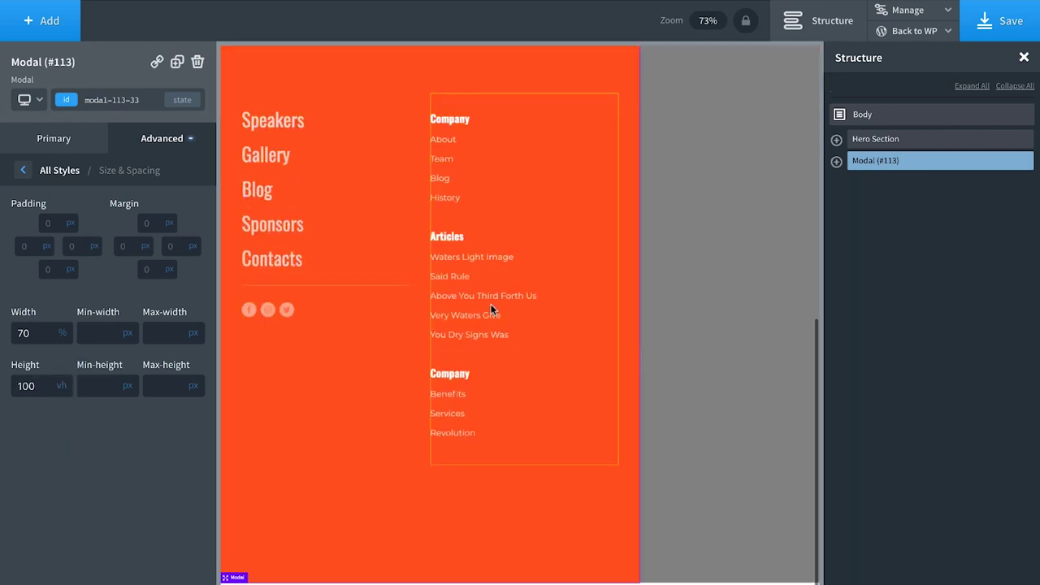
pyautogui.scroll(5, 393, 96)
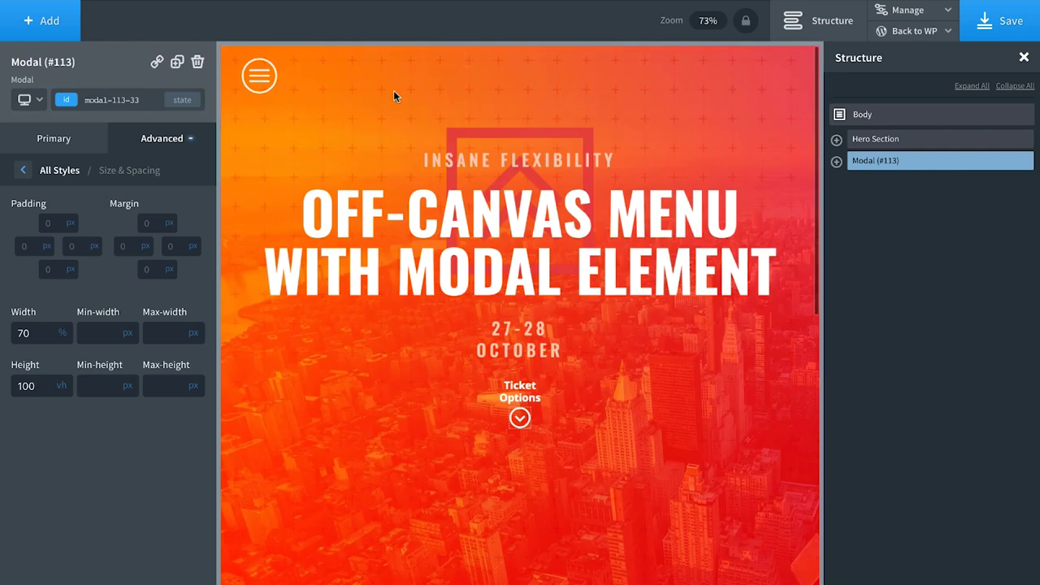
pyautogui.click(258, 77)
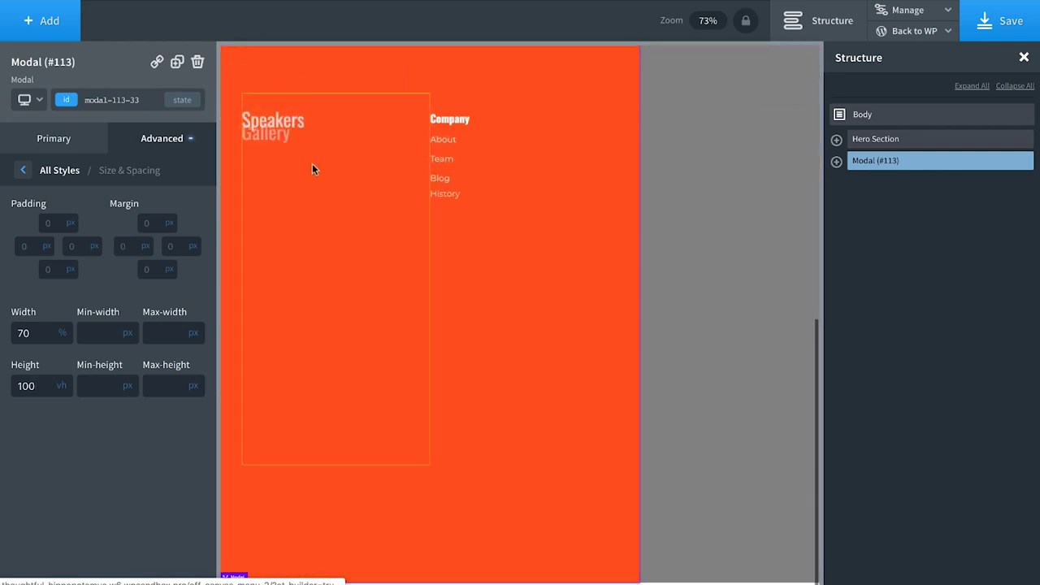
pyautogui.click(38, 139)
# Make the modal open when the user clicks the hamburger icon (#fancy_icon-13-20)
pyautogui.click(75, 231)
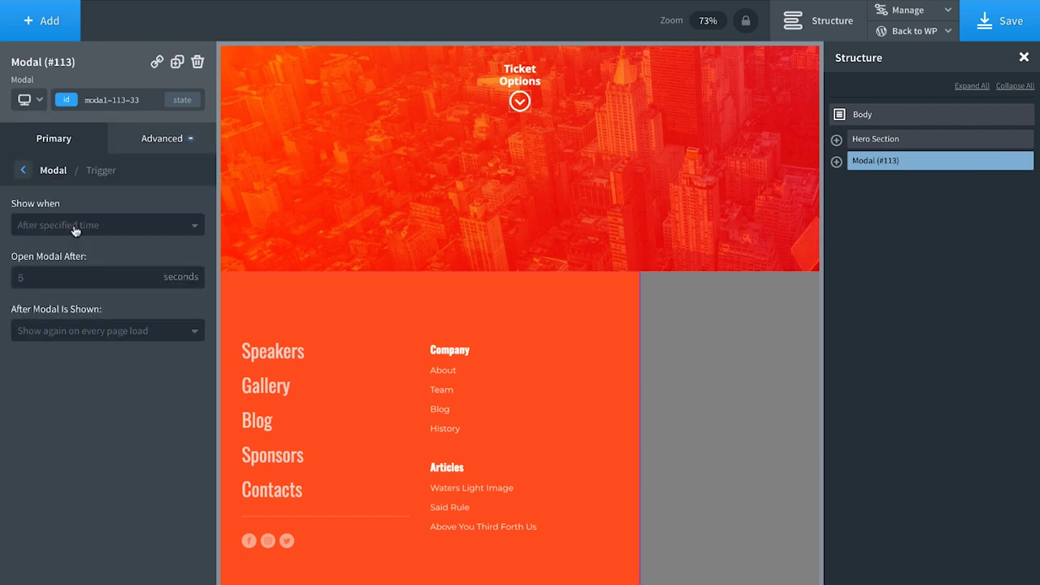
pyautogui.click(85, 226)
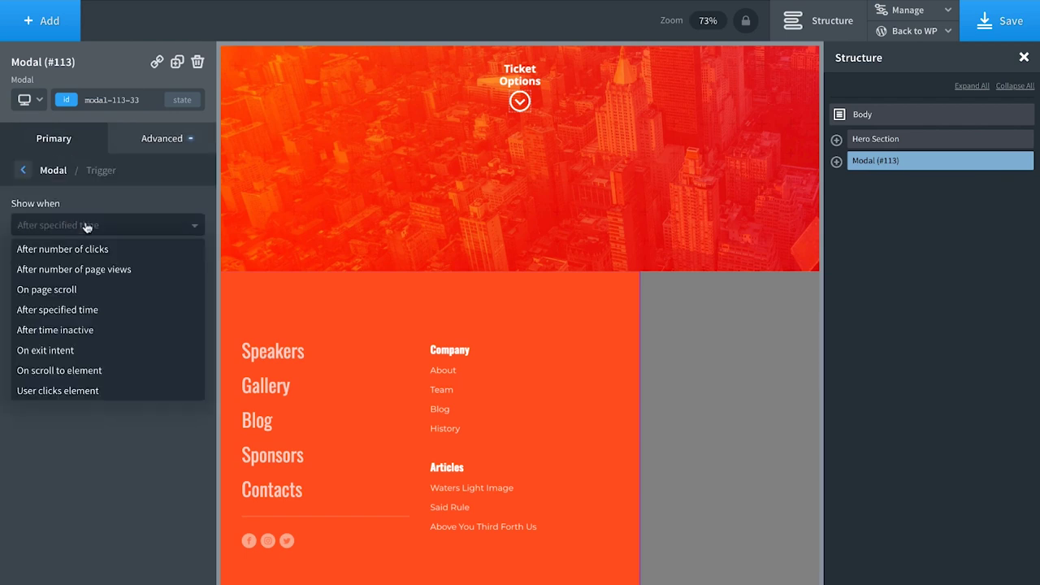
pyautogui.click(77, 390)
pyautogui.click(182, 278)
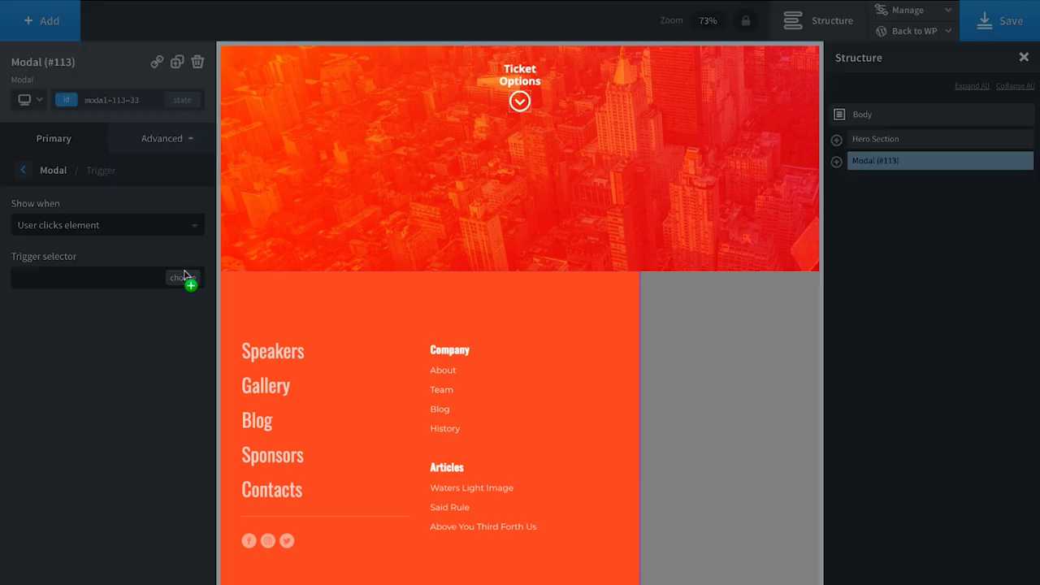
pyautogui.scroll(5, 324, 181)
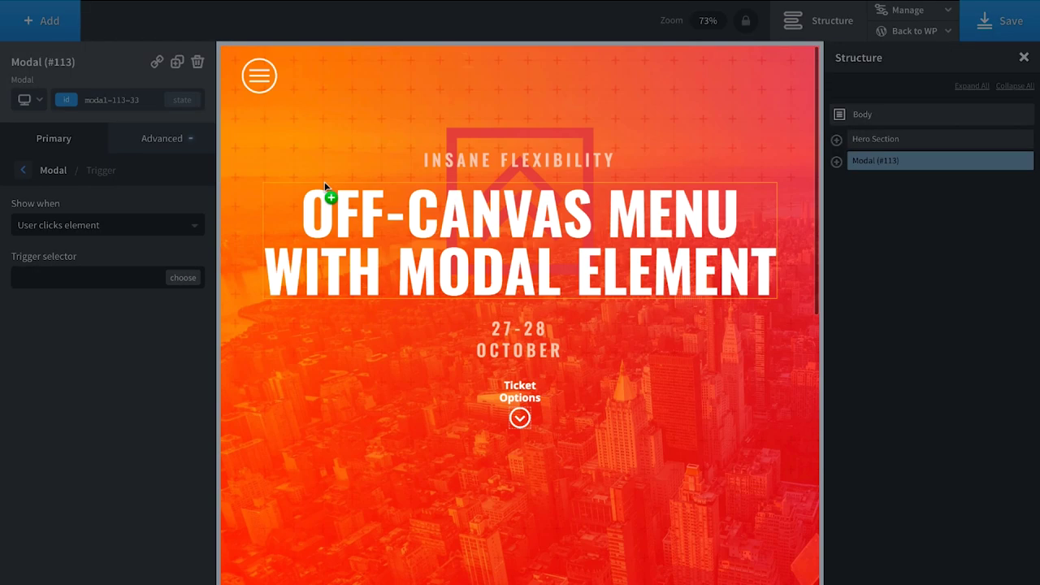
pyautogui.click(260, 78)
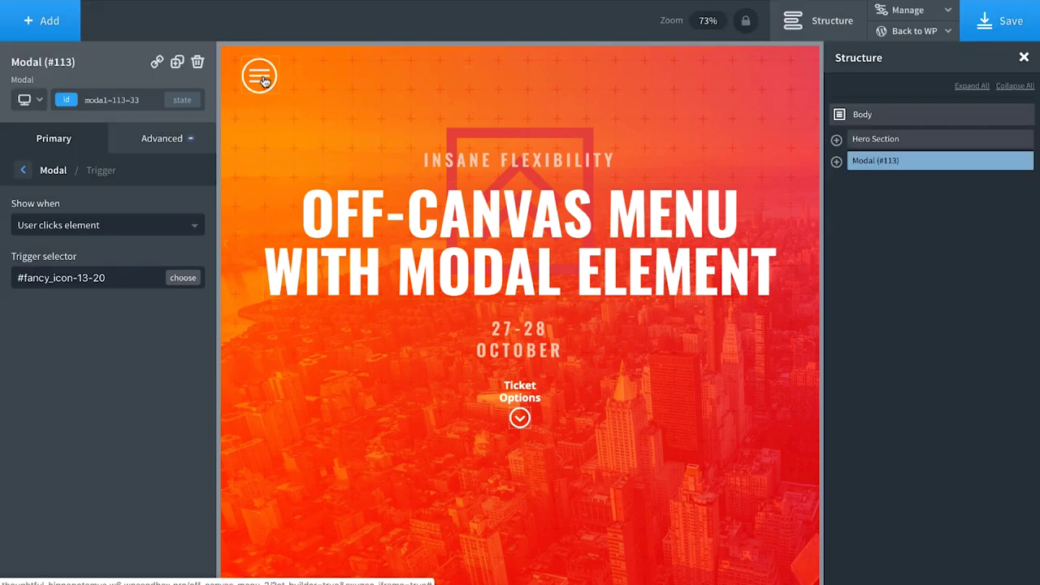
# Save the page and view it on the live site
pyautogui.click(988, 28)
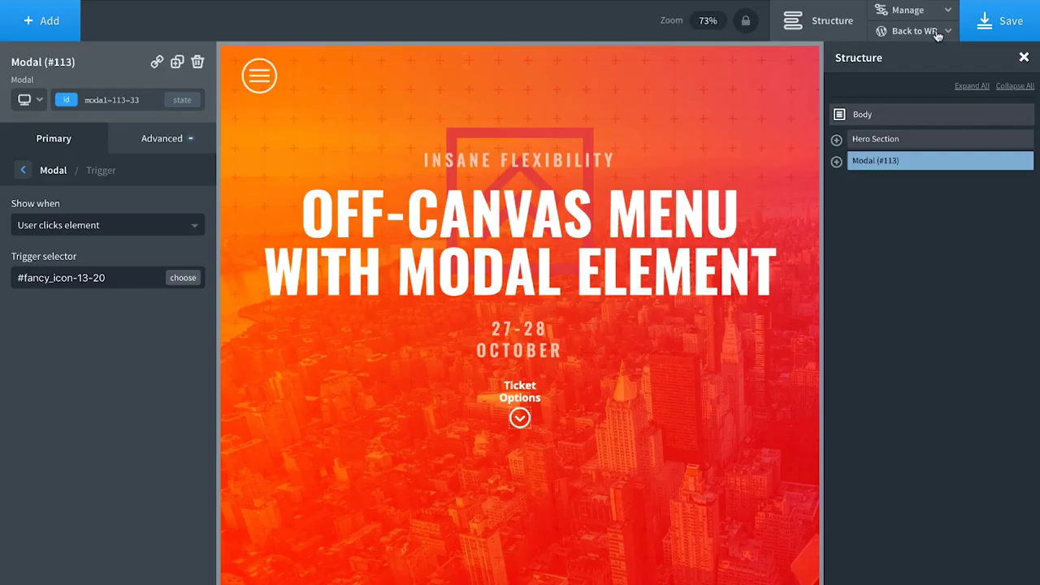
pyautogui.moveTo(937, 34)
pyautogui.click(904, 78)
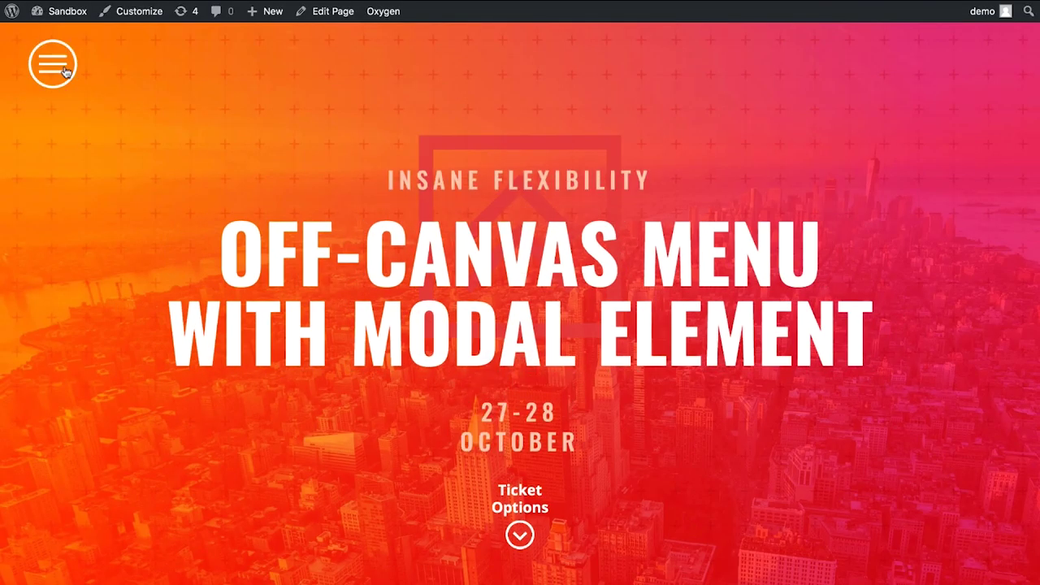
# Test the off-canvas menu by opening it from the hamburger icon
pyautogui.click(67, 72)
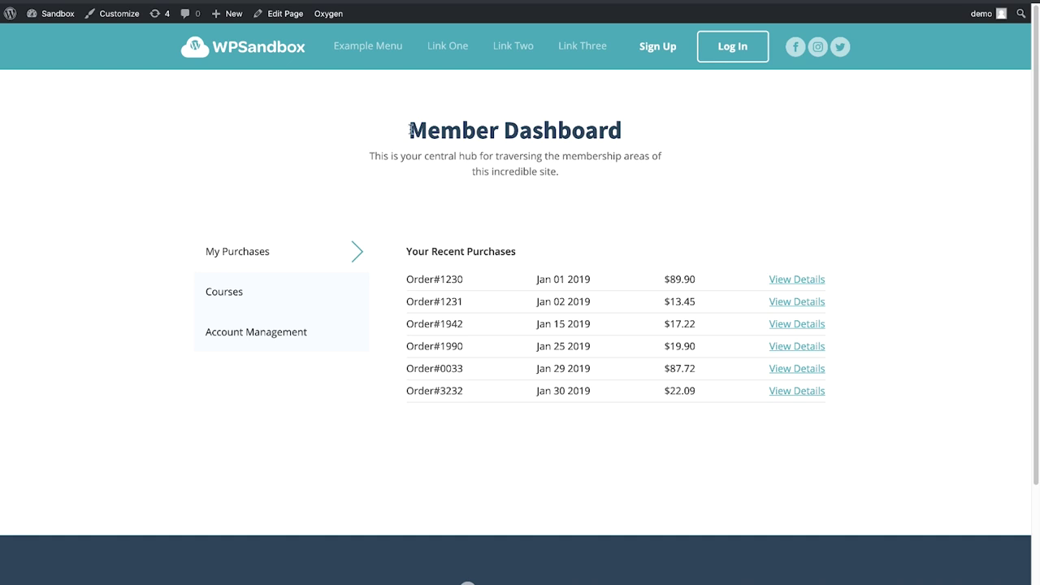
# View the Courses and Account Management tabs, then edit the Member Dashboard with Oxygen
pyautogui.click(244, 296)
pyautogui.click(256, 332)
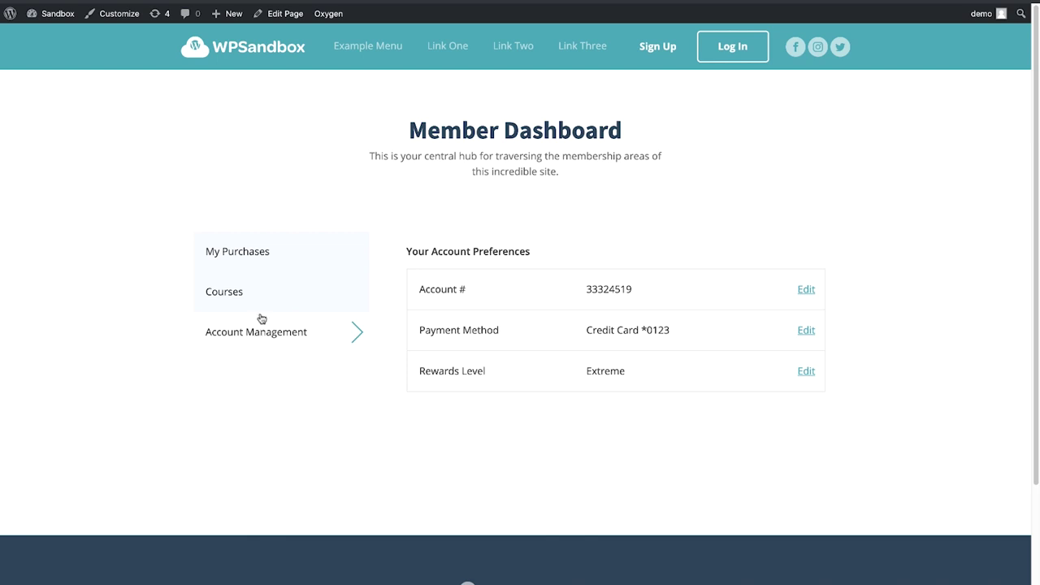
pyautogui.moveTo(332, 17)
pyautogui.click(335, 37)
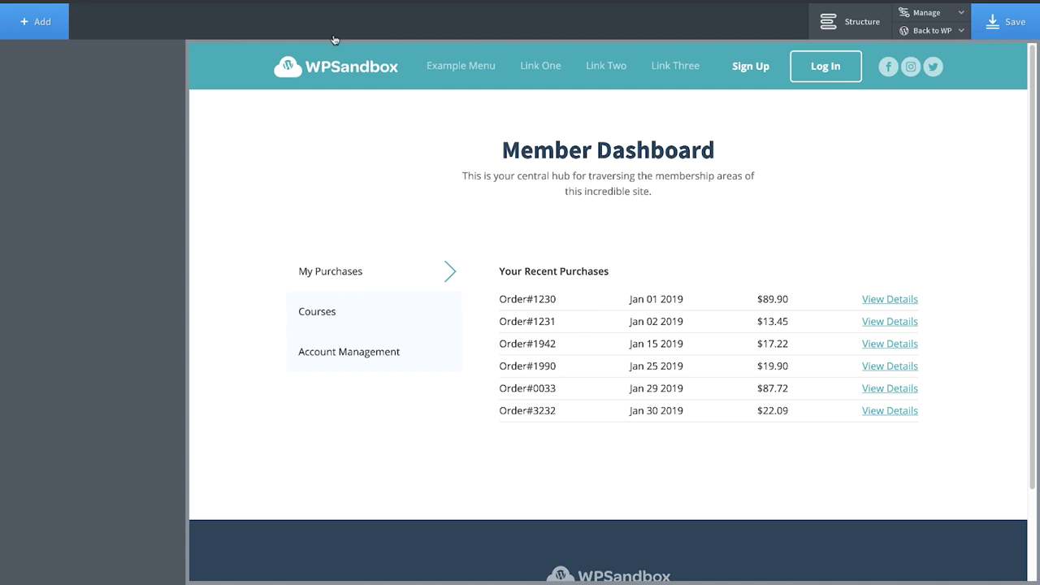
# Give the dashboard section a 'User Logged In == true' display condition
pyautogui.click(261, 138)
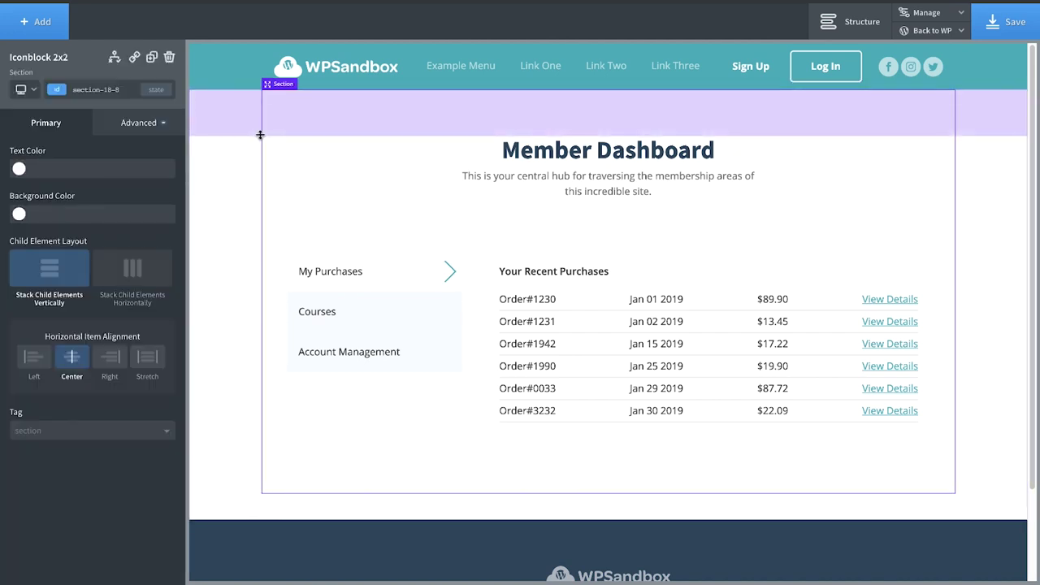
pyautogui.click(114, 58)
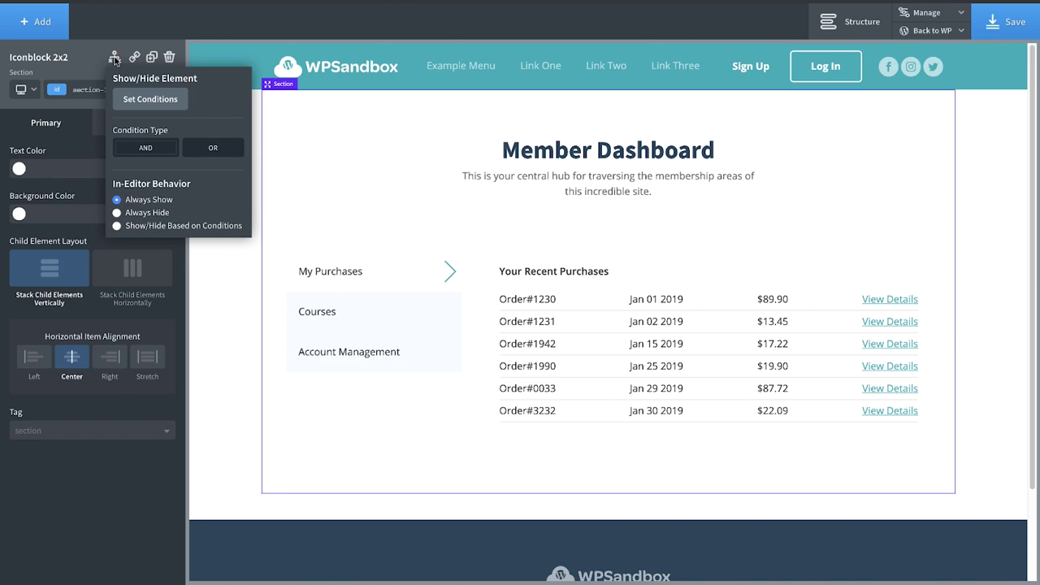
pyautogui.click(143, 99)
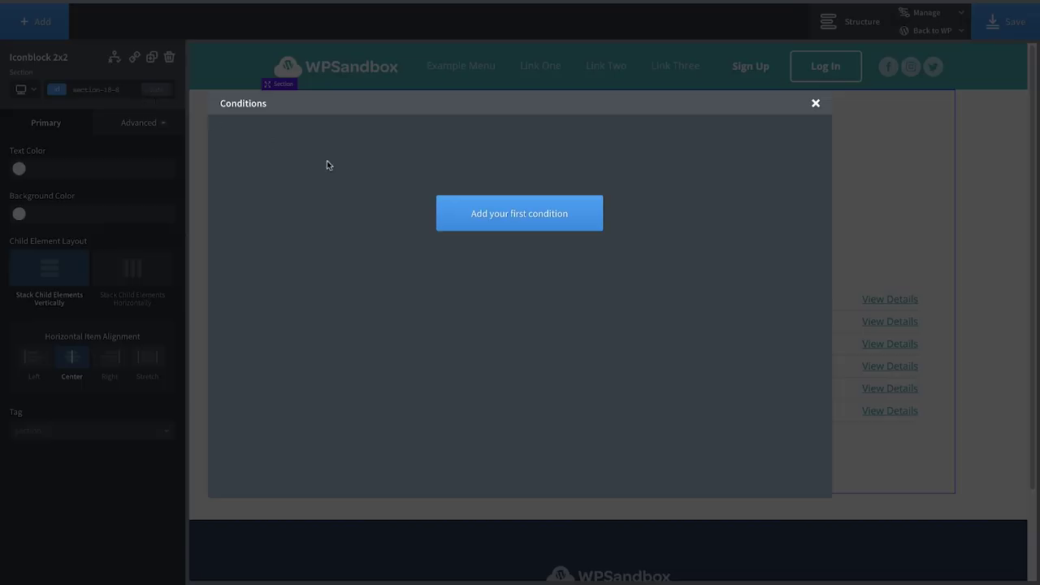
pyautogui.click(492, 216)
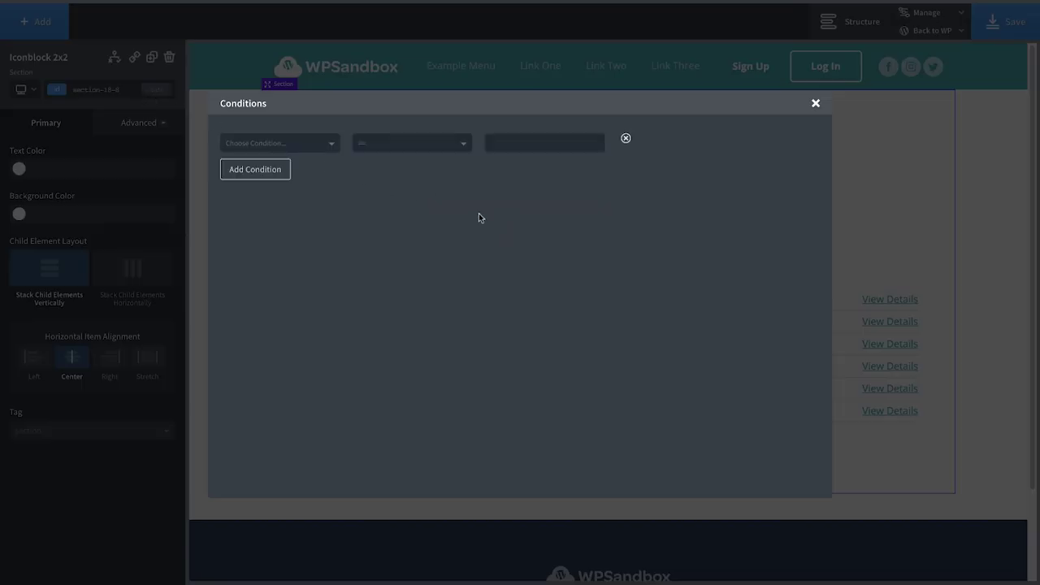
pyautogui.click(317, 149)
pyautogui.scroll(-5, 306, 248)
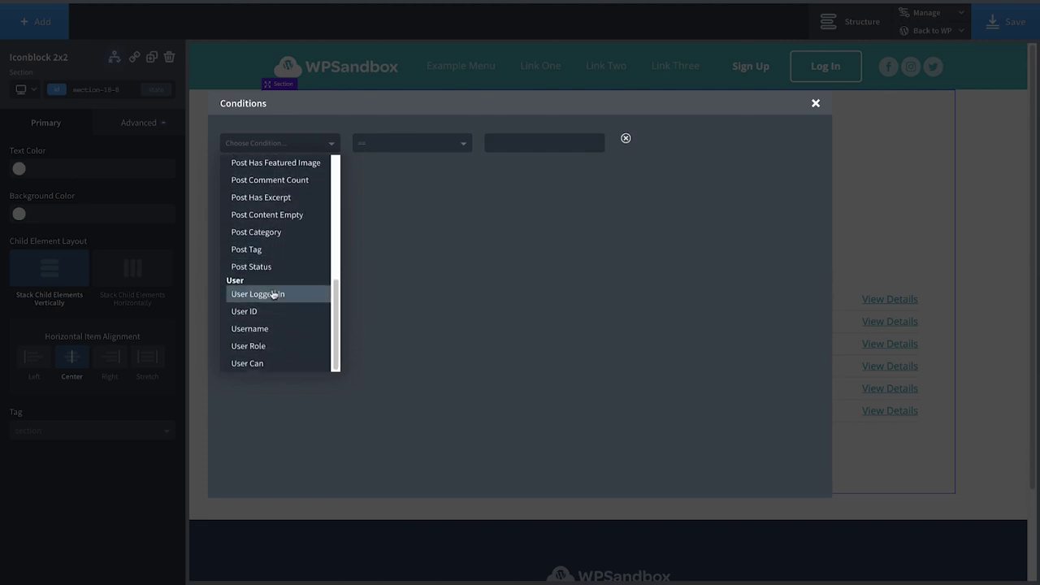
pyautogui.click(275, 294)
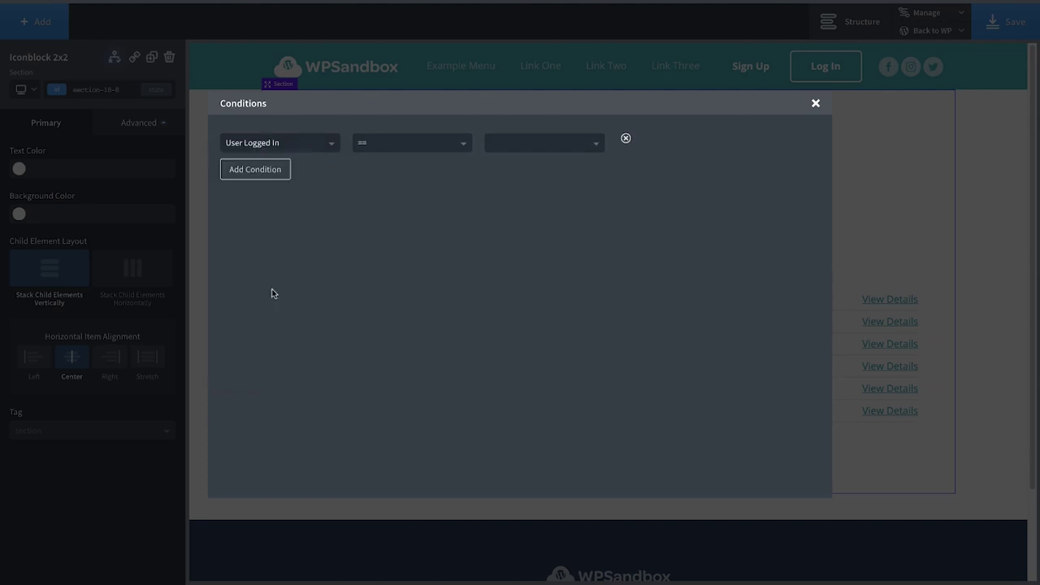
pyautogui.click(550, 149)
pyautogui.click(516, 164)
pyautogui.click(816, 103)
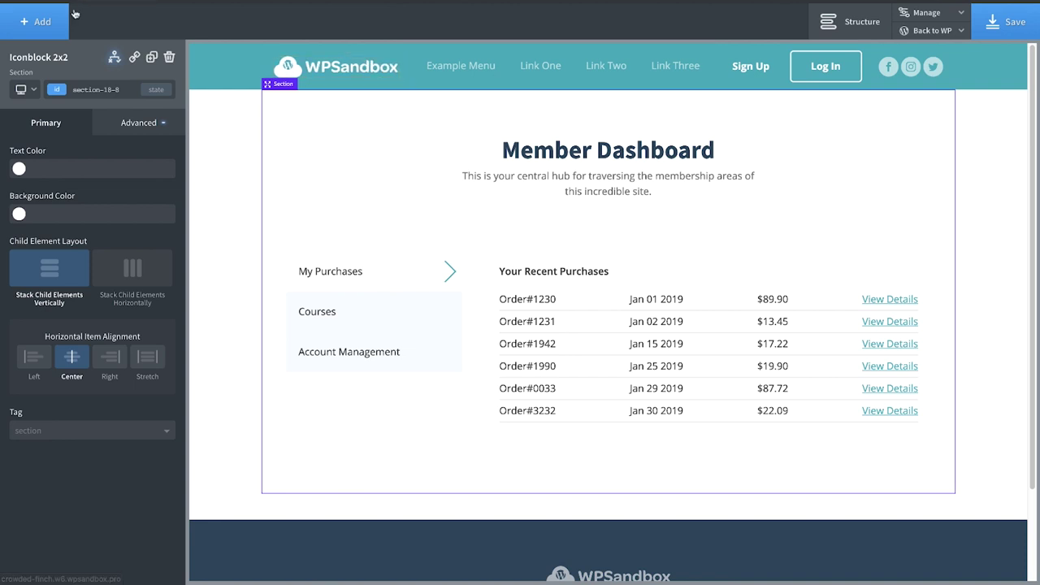
pyautogui.click(36, 21)
# Add a new bottom section containing a Div with a Login Form
pyautogui.click(54, 137)
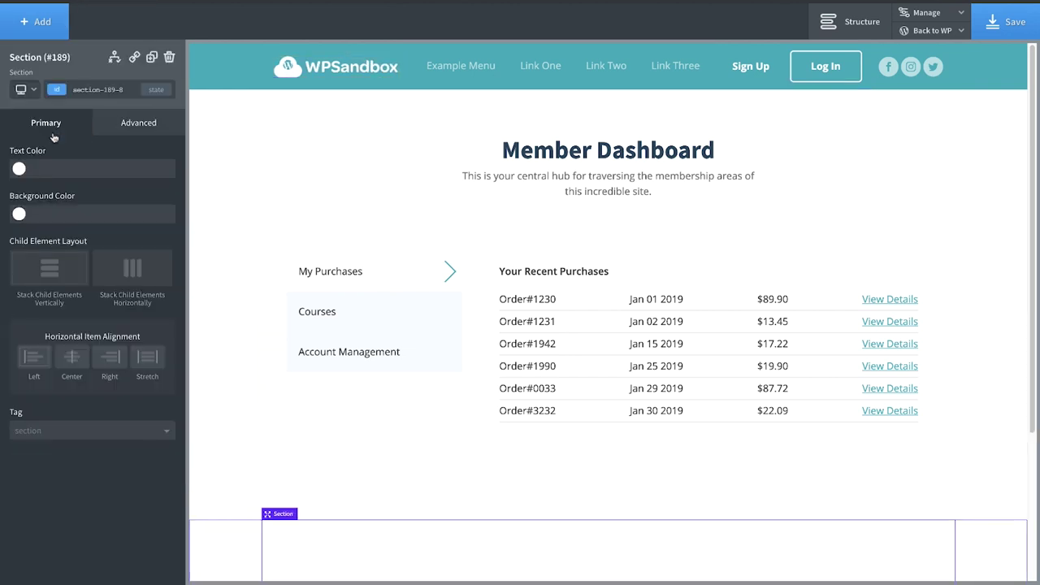
pyautogui.scroll(-3, 355, 235)
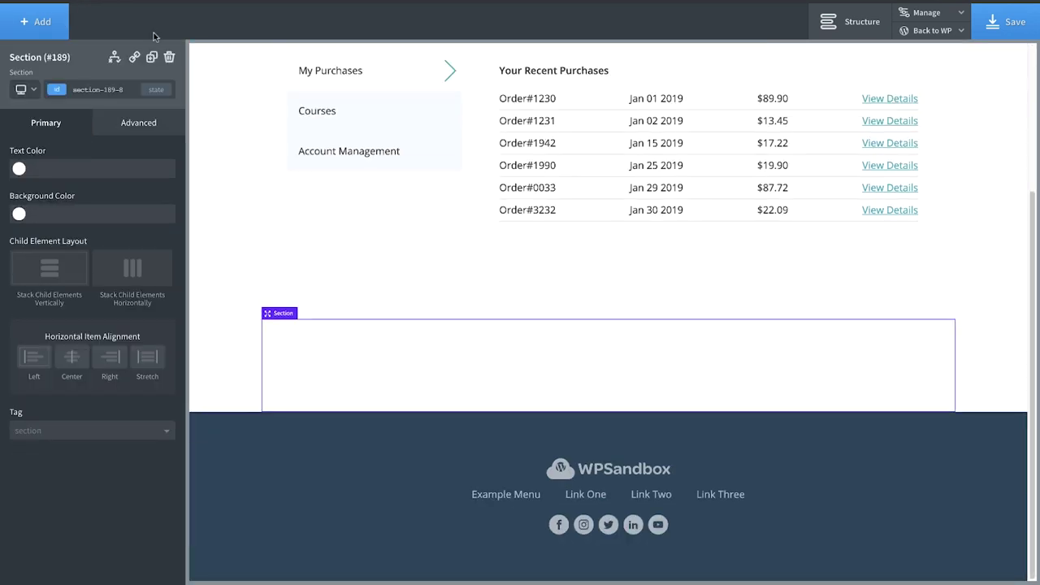
pyautogui.click(37, 21)
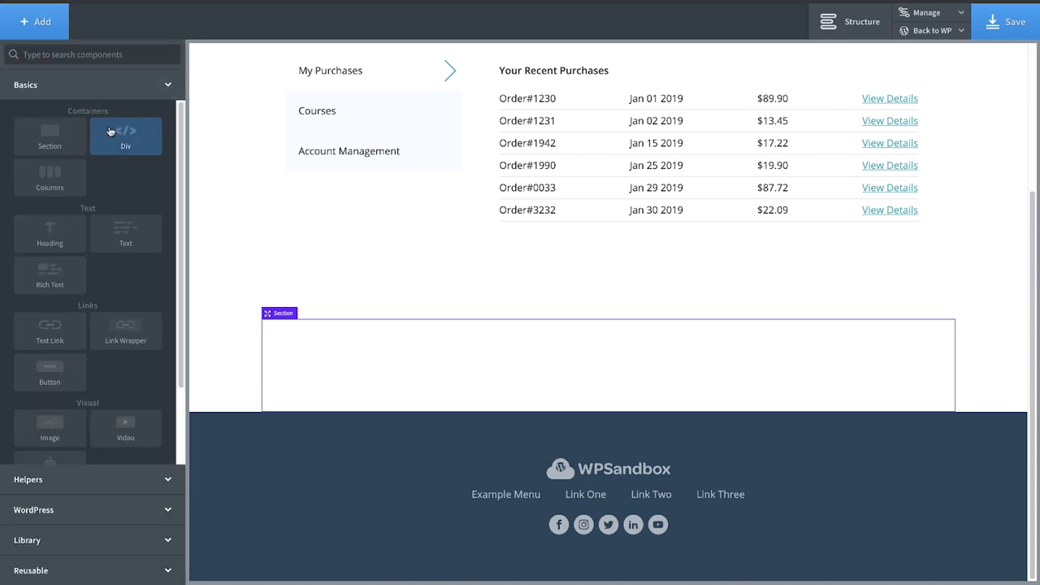
pyautogui.click(111, 131)
pyautogui.click(37, 21)
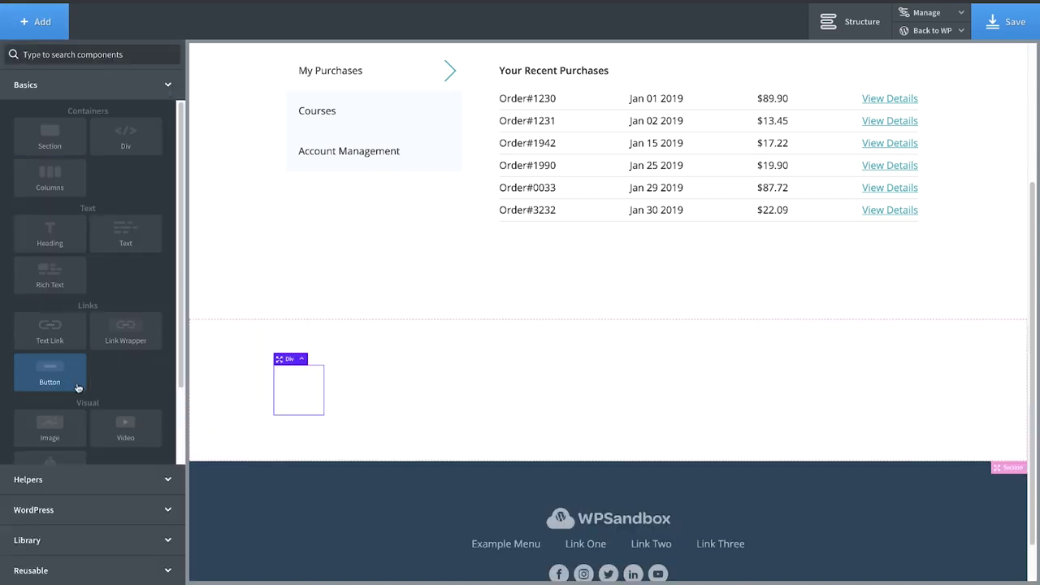
pyautogui.click(97, 509)
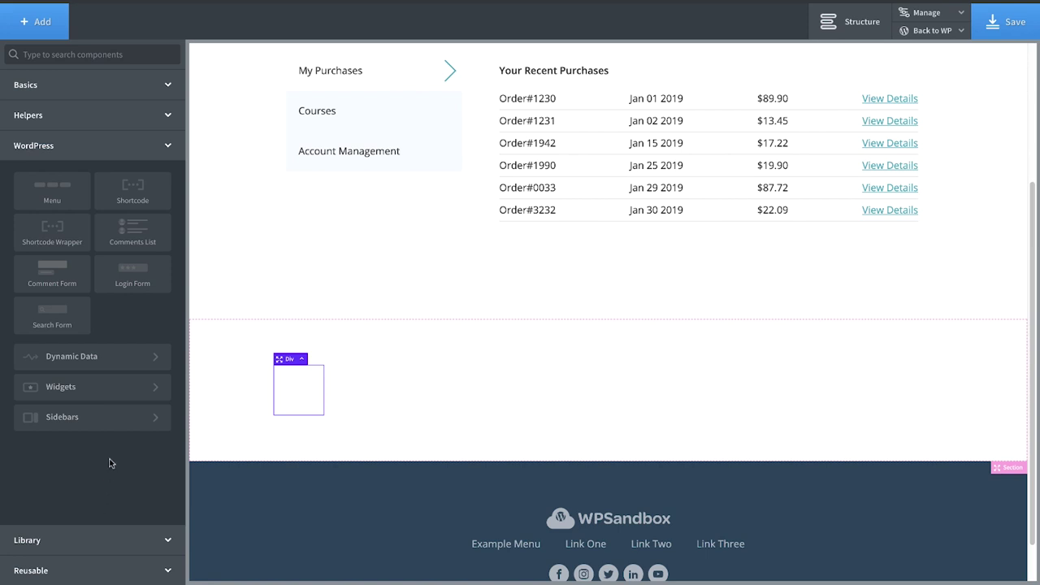
pyautogui.click(138, 288)
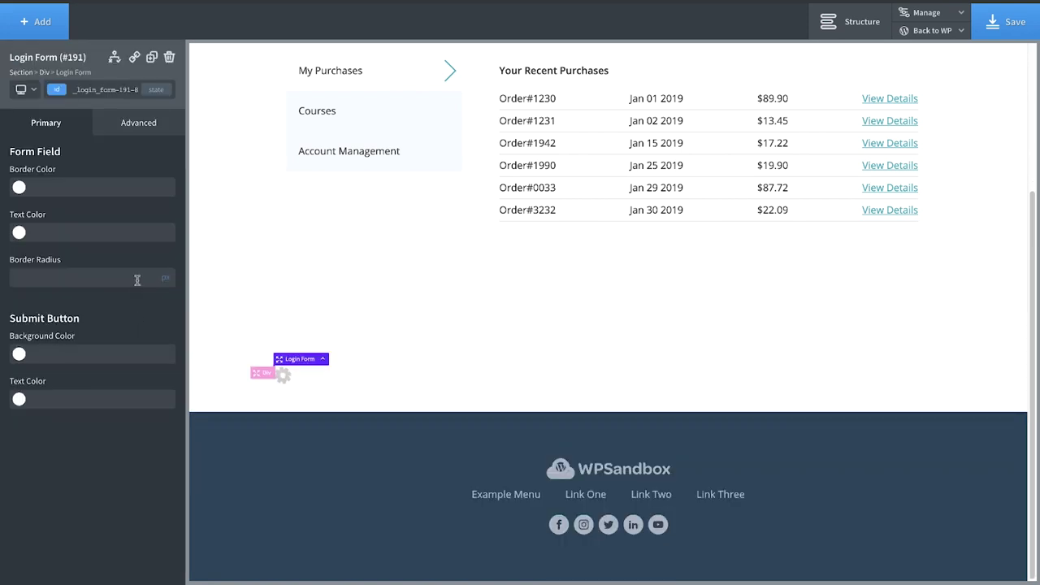
# Make the Log In button Iris Blue and give the form fields border radius 4
pyautogui.click(18, 354)
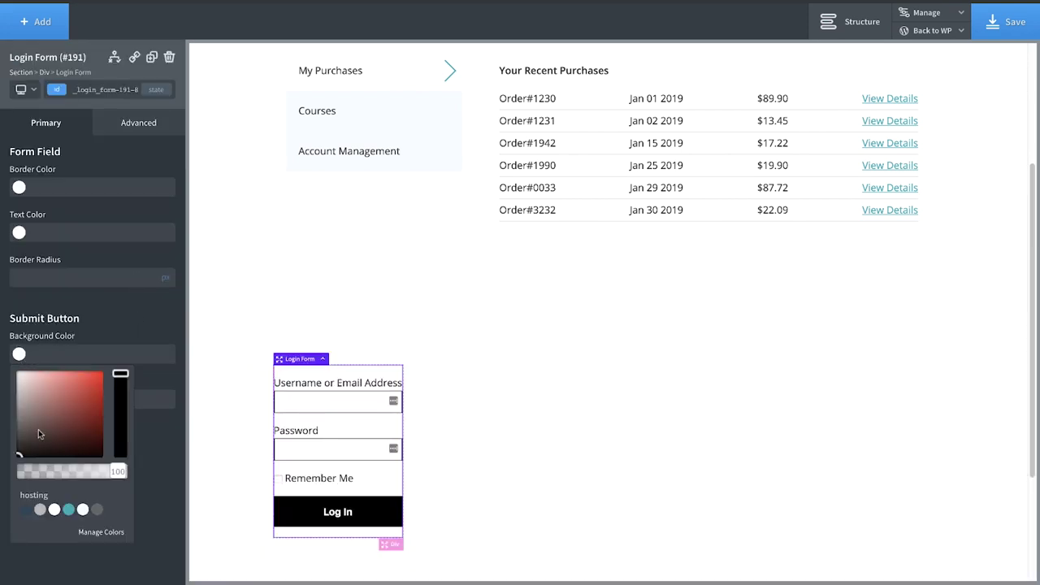
pyautogui.click(68, 509)
pyautogui.click(100, 322)
pyautogui.click(77, 279)
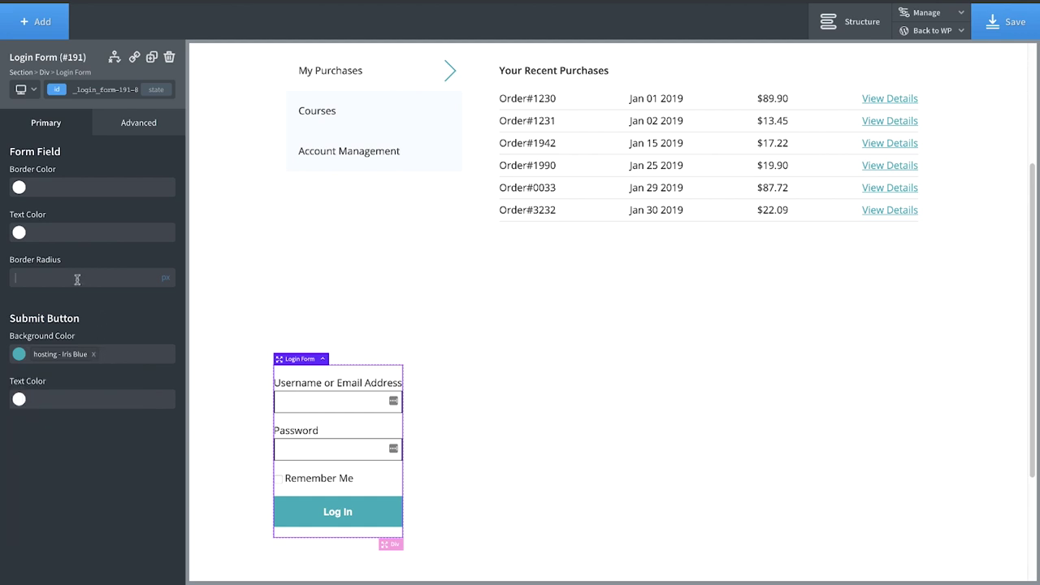
pyautogui.write('4')
# Set the login form's wrapper Div width to 300px
pyautogui.click(398, 544)
pyautogui.click(140, 123)
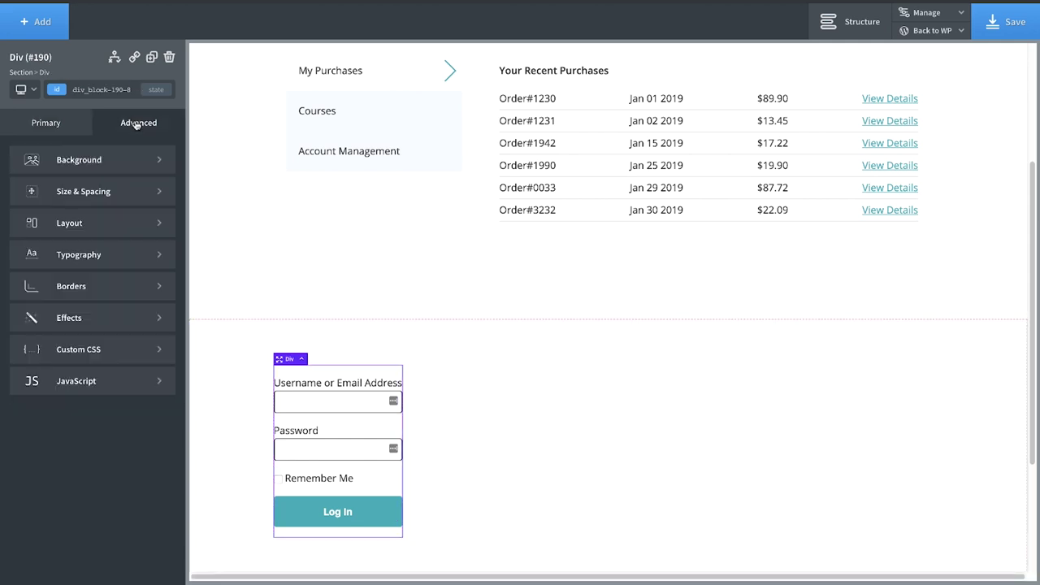
pyautogui.click(126, 189)
pyautogui.click(32, 289)
pyautogui.write('300')
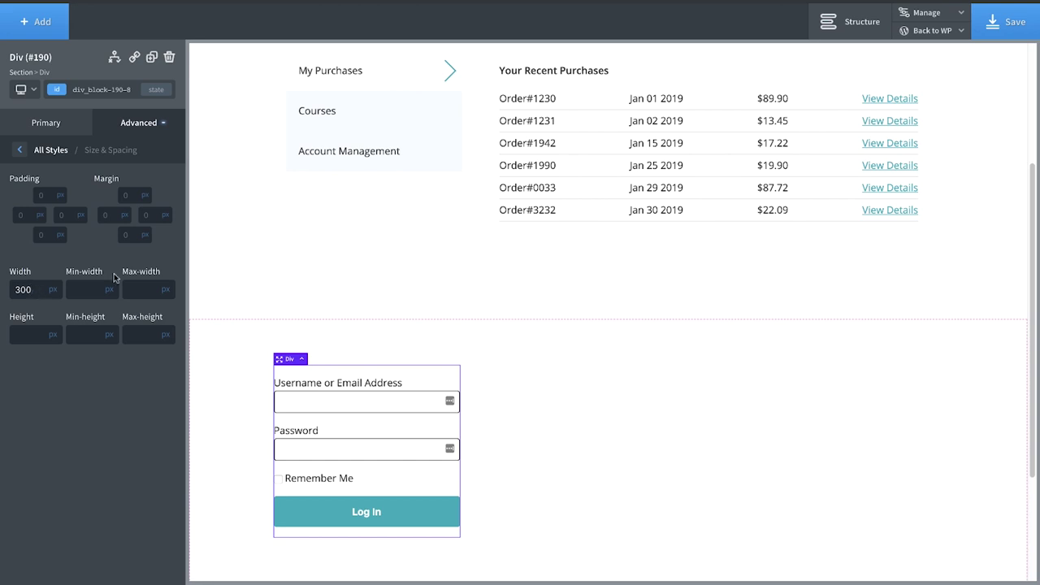
# Centre the login section's contents horizontally
pyautogui.click(571, 420)
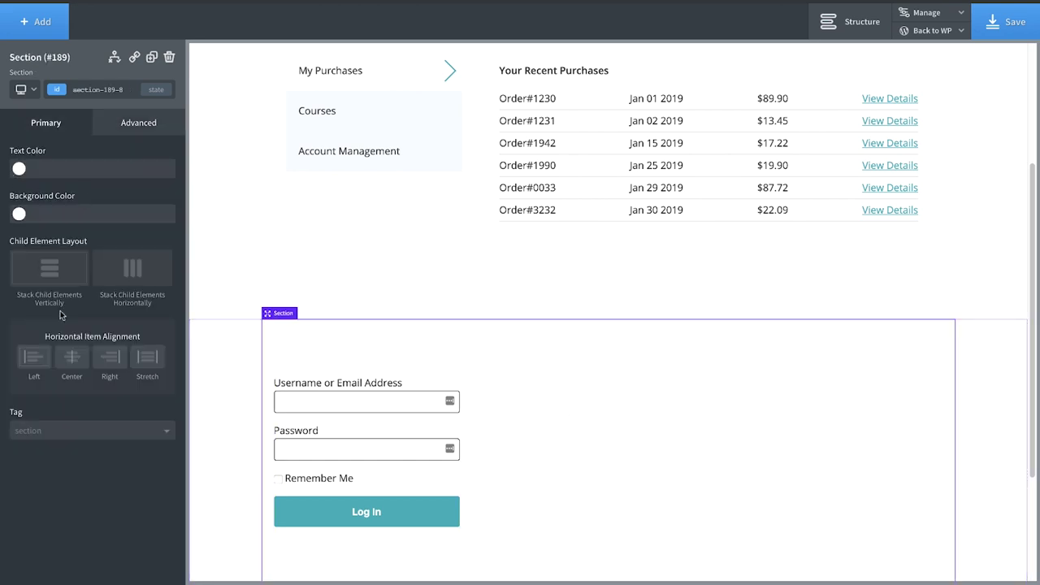
pyautogui.click(71, 356)
pyautogui.scroll(-3, 398, 326)
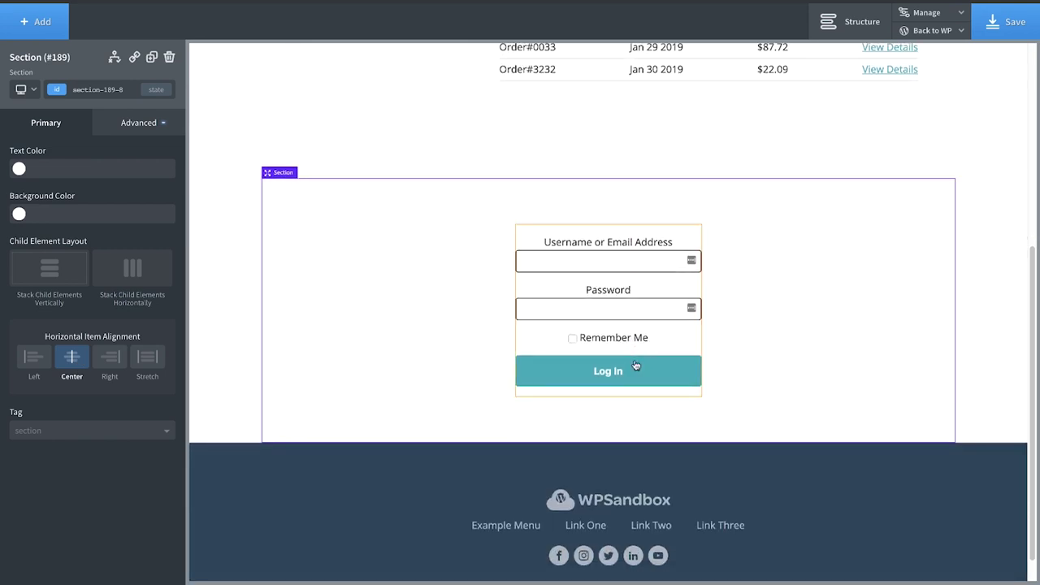
pyautogui.click(28, 22)
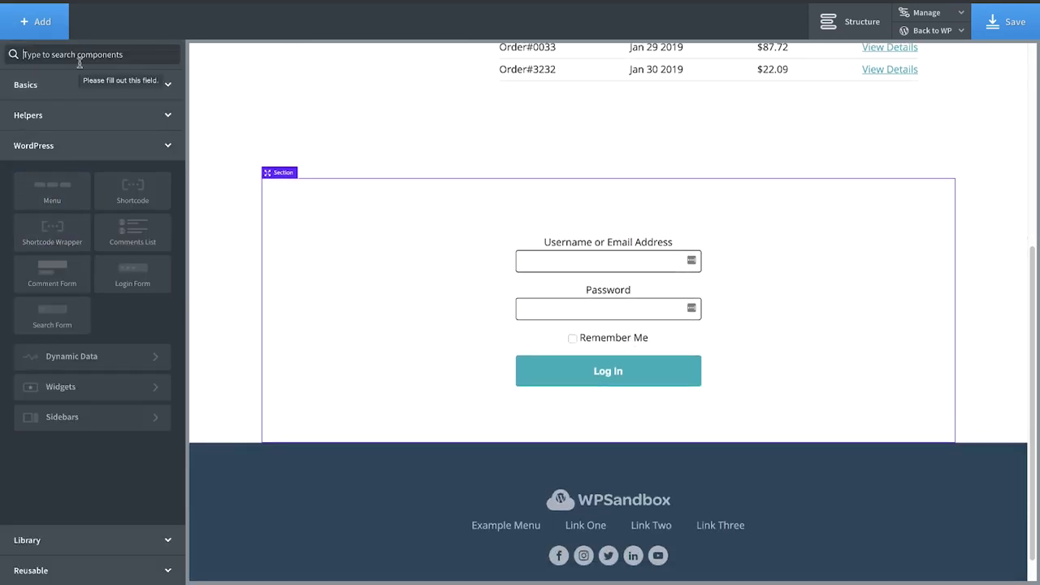
# Add a heading 'Please Log In To View Dashboard' and move it above the login form
pyautogui.write('heading')
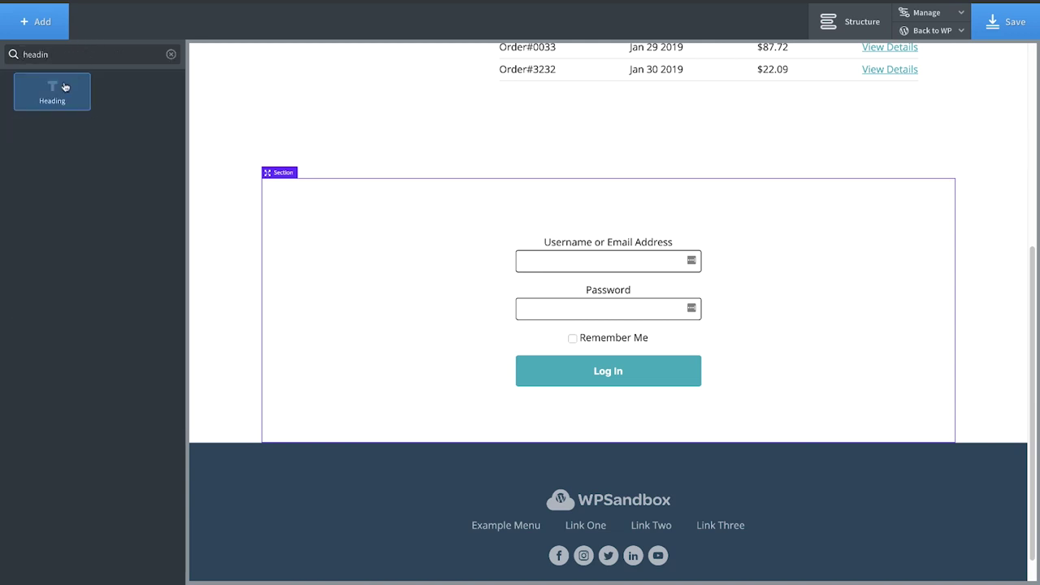
pyautogui.click(52, 91)
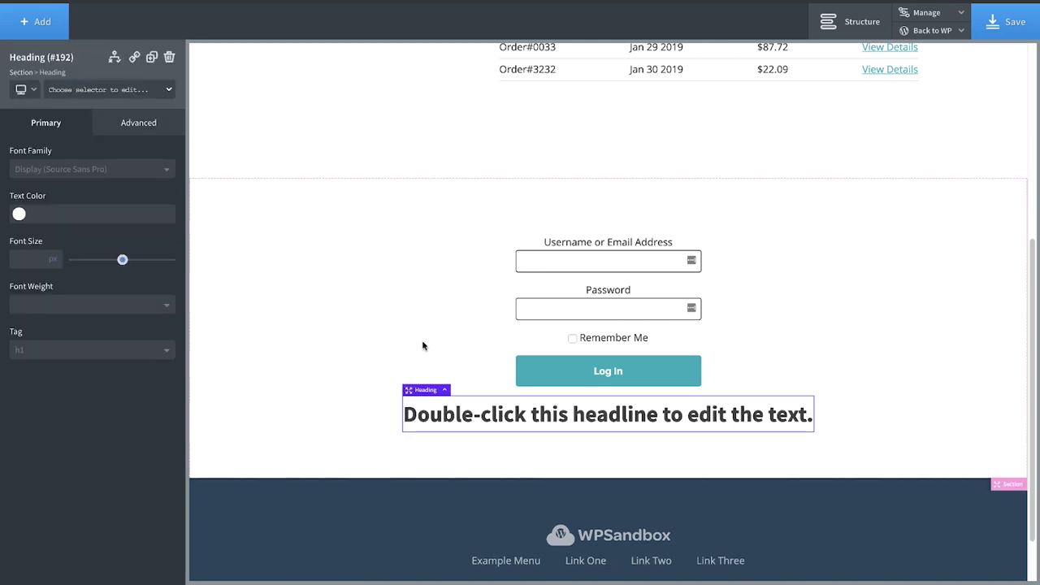
pyautogui.doubleClick(481, 413)
pyautogui.write('Please Log I')
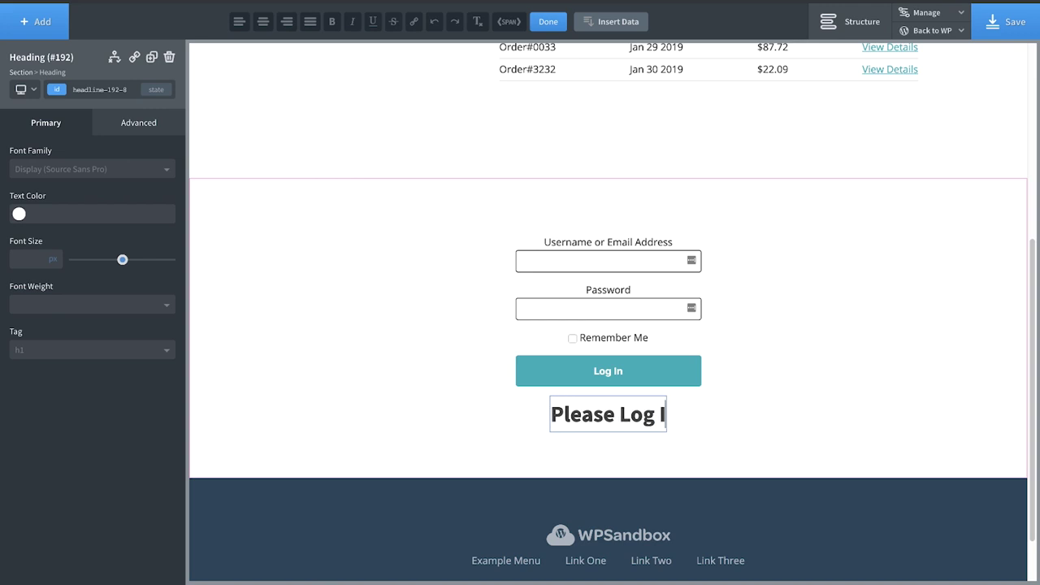
pyautogui.write('n To View Dashboard')
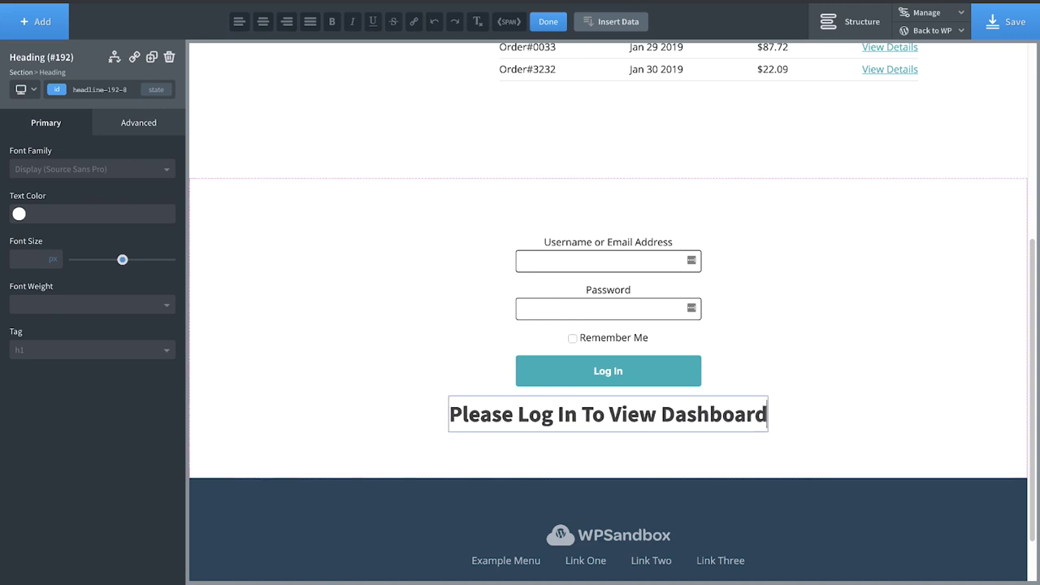
pyautogui.click(785, 423)
pyautogui.click(756, 416)
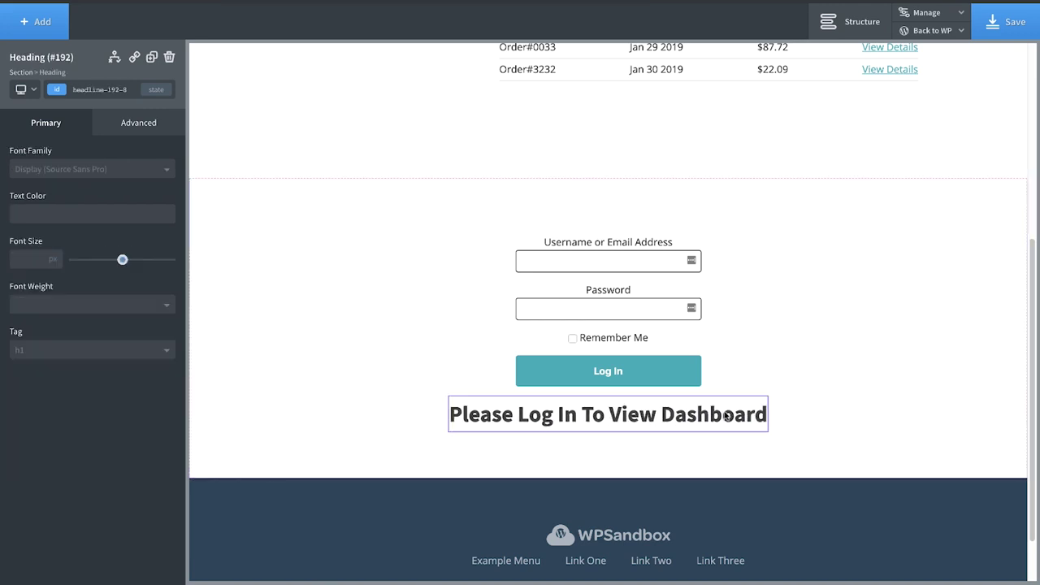
pyautogui.moveTo(756, 416); pyautogui.dragTo(649, 260)
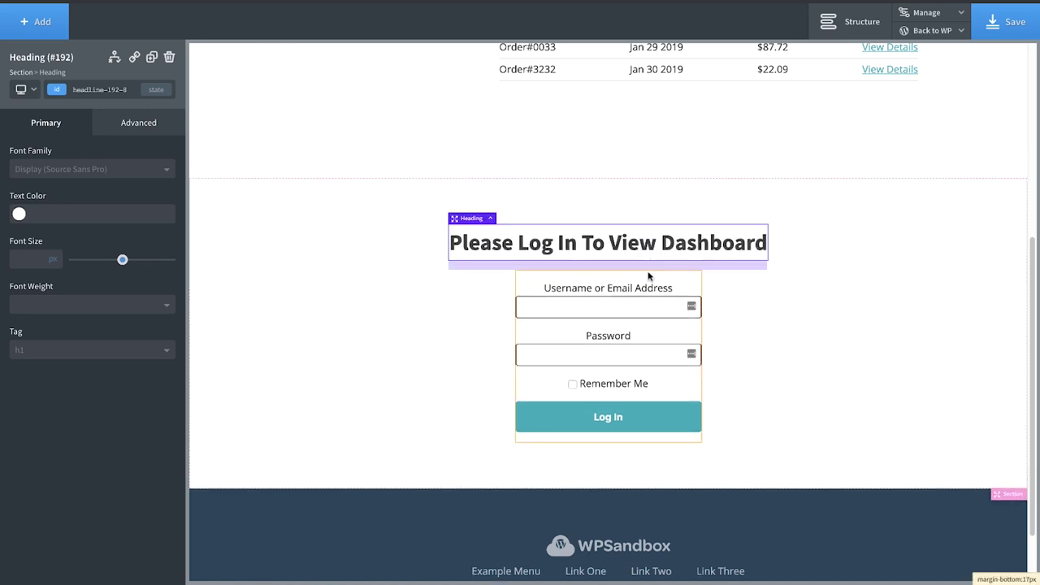
pyautogui.click(879, 375)
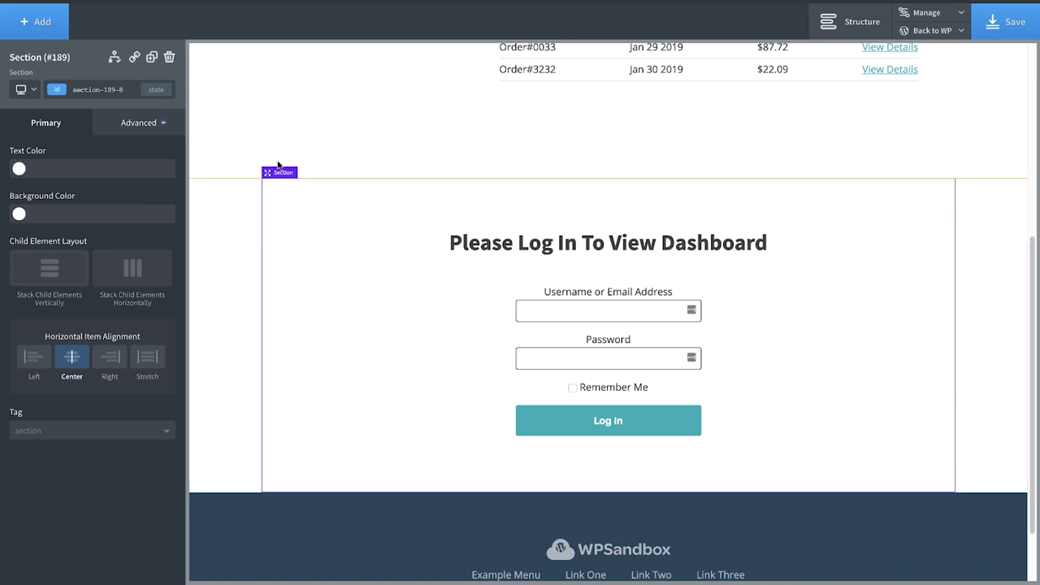
# Give the login section a 'User Logged In == false' condition and save the page
pyautogui.click(115, 58)
pyautogui.click(140, 98)
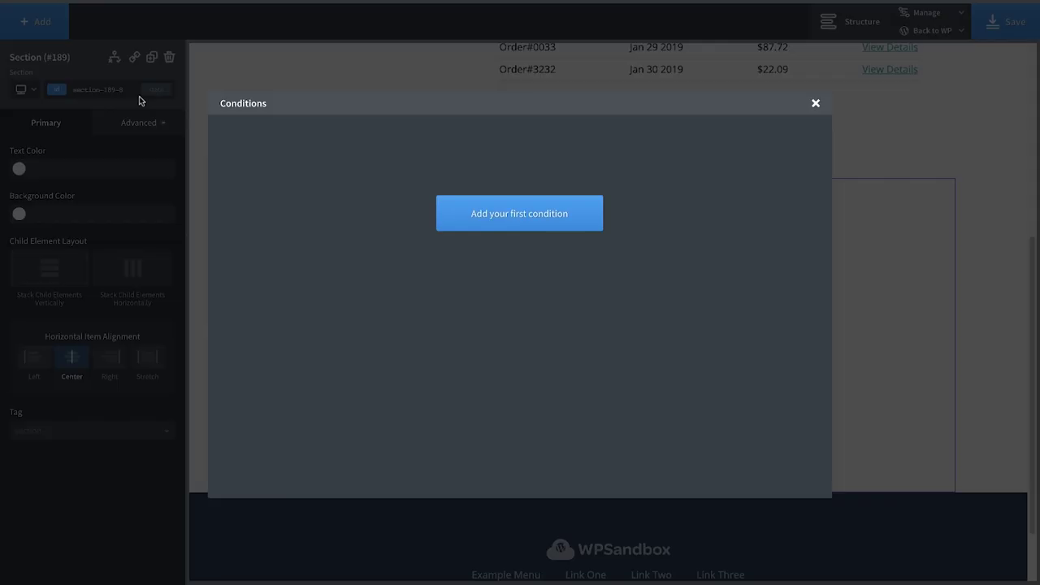
pyautogui.click(481, 221)
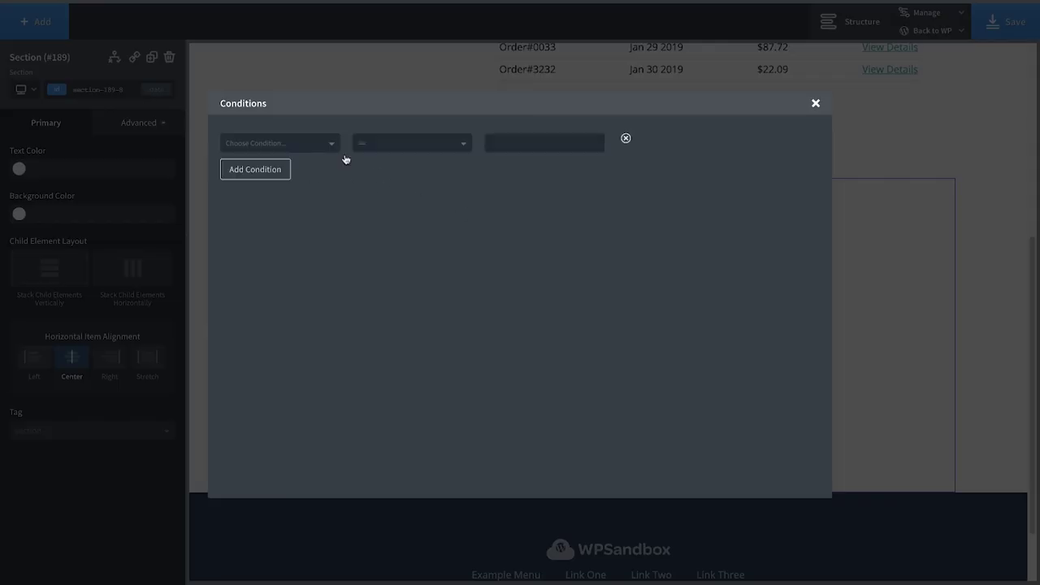
pyautogui.click(293, 144)
pyautogui.scroll(-5, 317, 344)
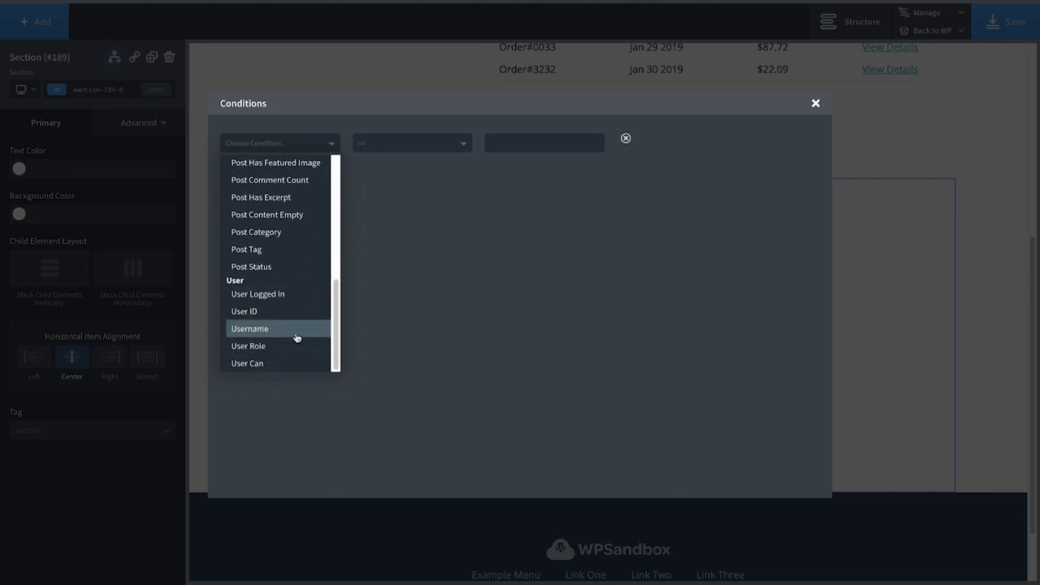
pyautogui.click(282, 295)
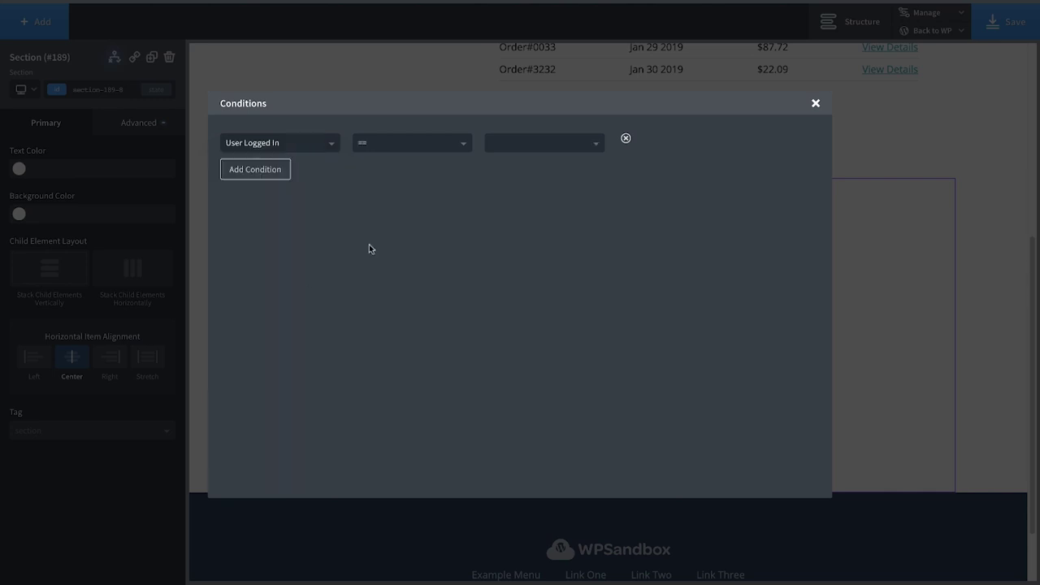
pyautogui.click(550, 145)
pyautogui.click(530, 181)
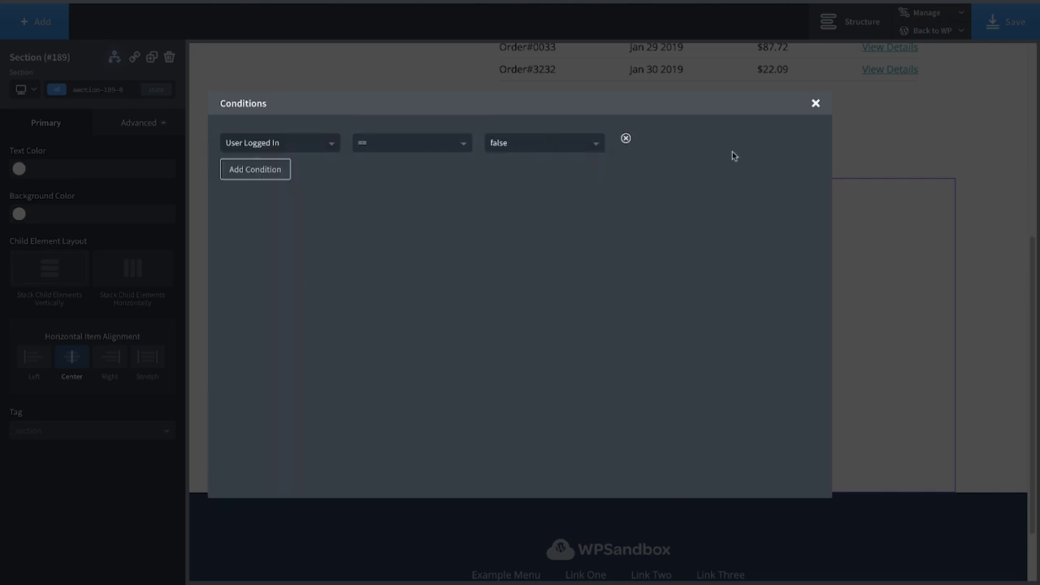
pyautogui.click(815, 104)
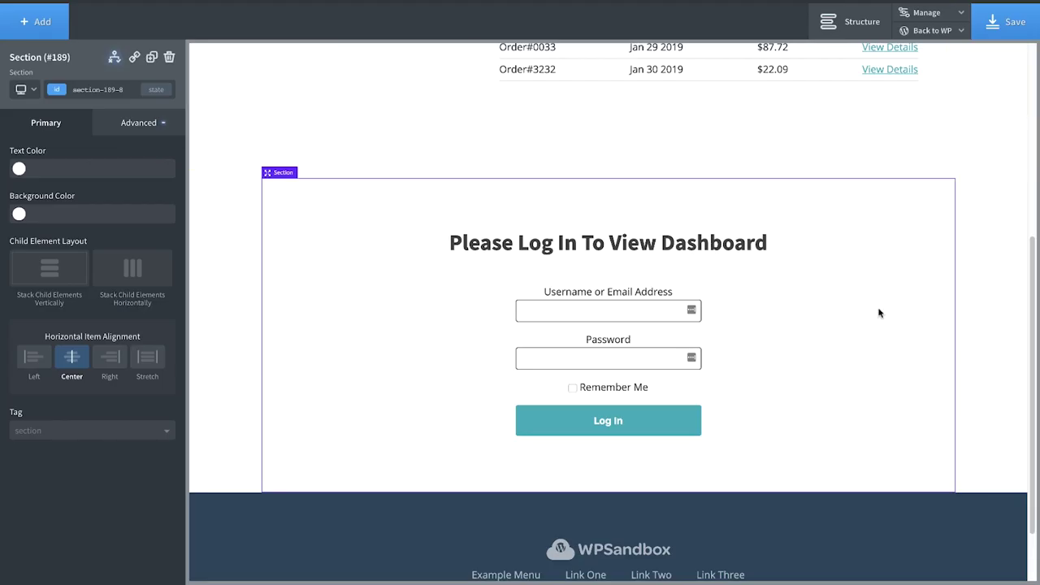
pyautogui.click(1008, 22)
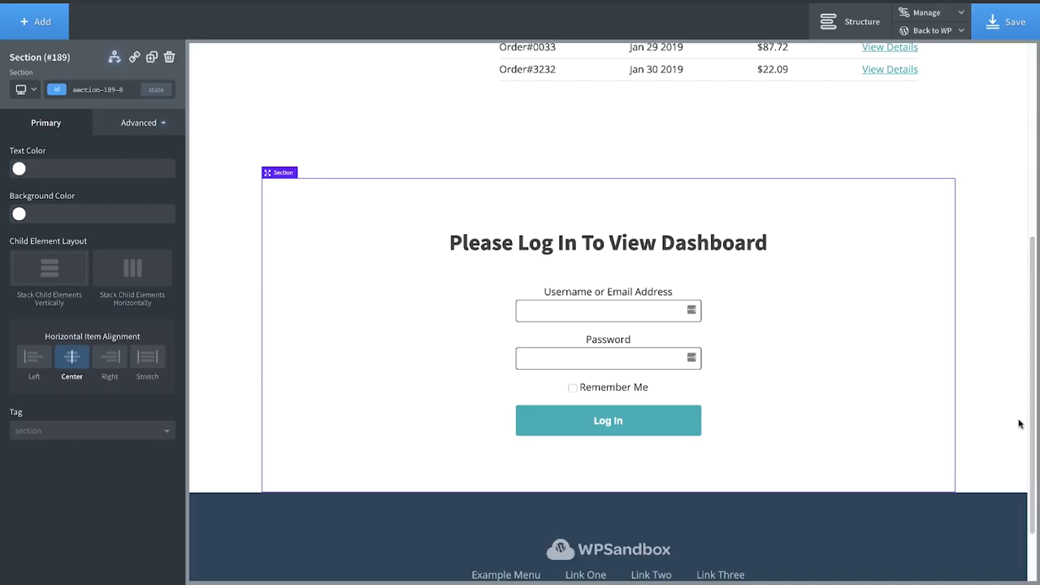
# View the site's front end from the builder
pyautogui.moveTo(932, 30)
pyautogui.rightClick(911, 72)
pyautogui.click(931, 71)
pyautogui.click(926, 71)
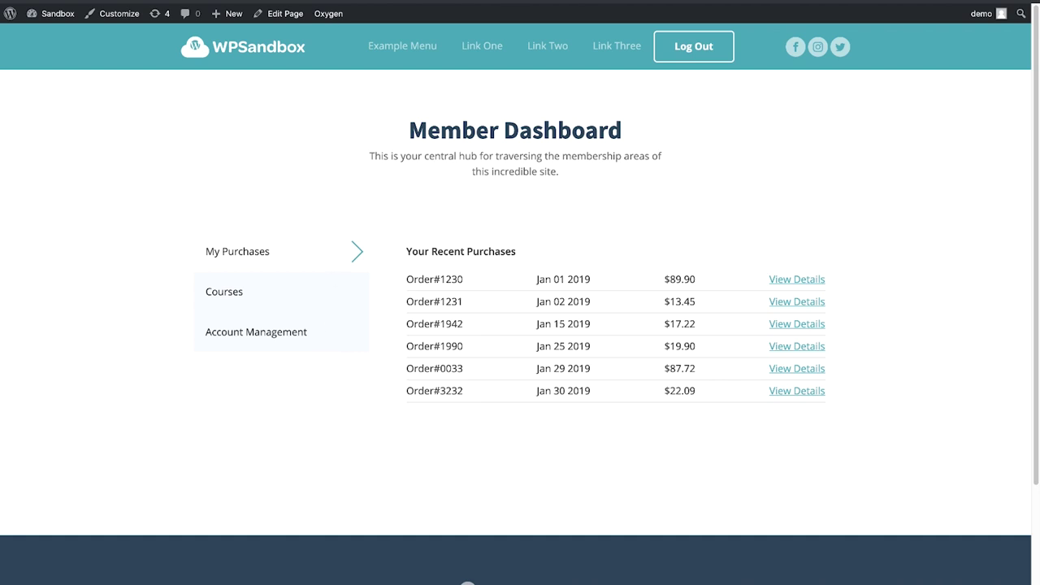
# Load the site in a Chrome incognito window to check the page
pyautogui.click(1025, 2)
pyautogui.click(871, 28)
pyautogui.press('Return')
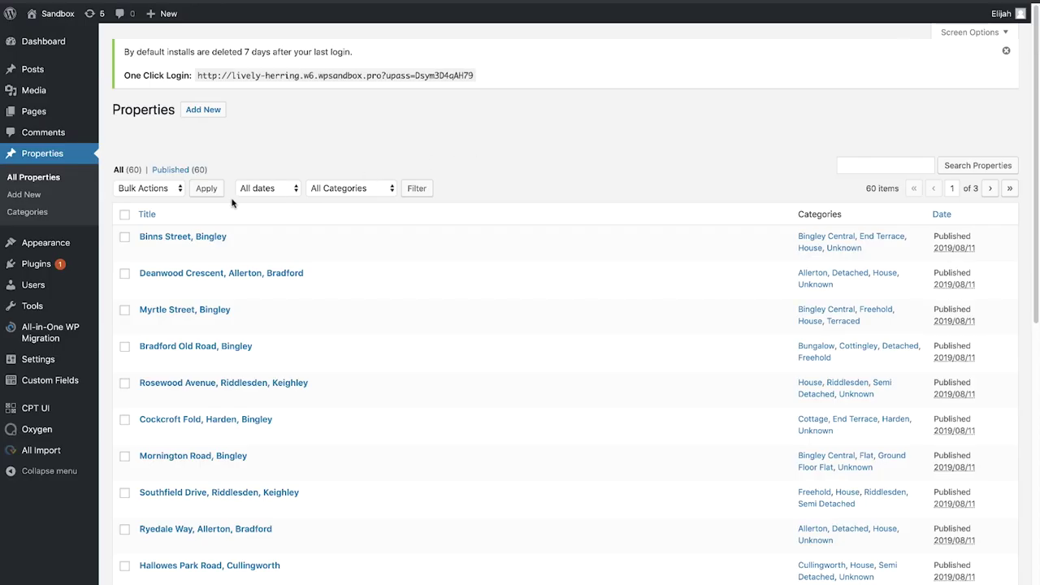
# Review the Binns Street, Bingley property's fields and gallery, then return to the template's edit page
pyautogui.click(193, 236)
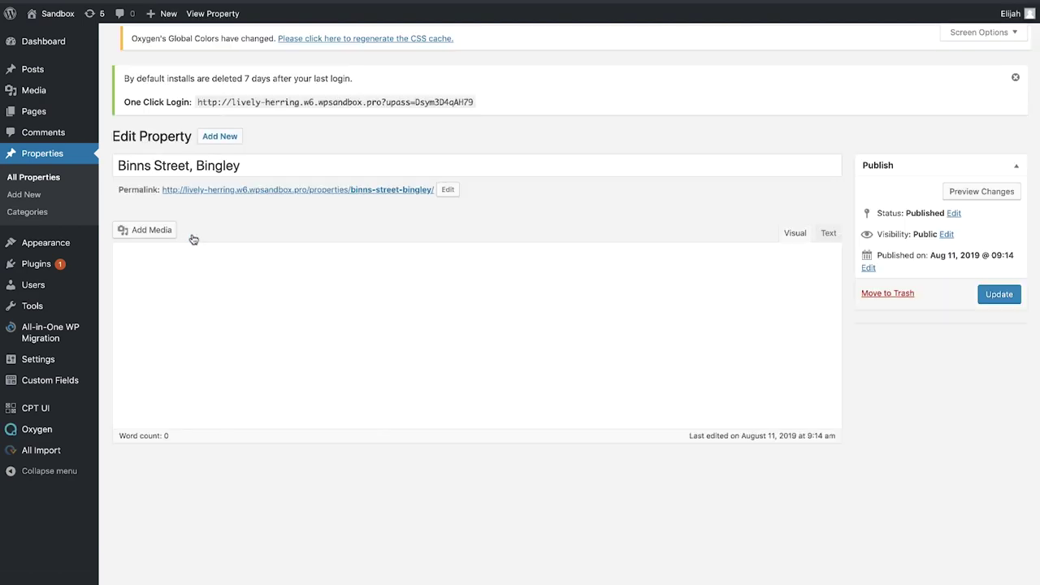
pyautogui.scroll(-5, 634, 222)
pyautogui.scroll(-10, 635, 222)
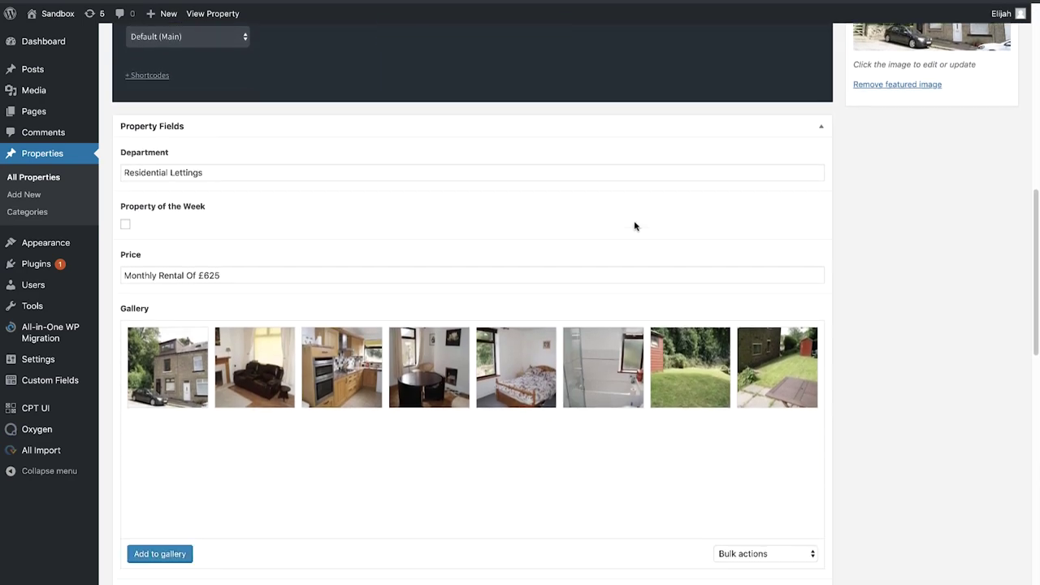
pyautogui.scroll(-4, 634, 226)
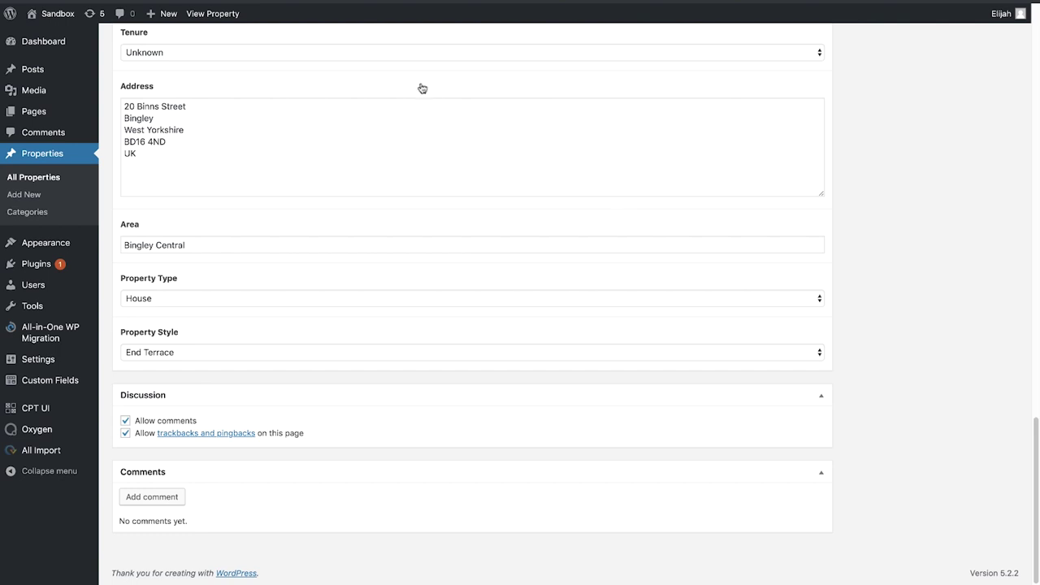
pyautogui.hotkey('ctrl', 'Tab')
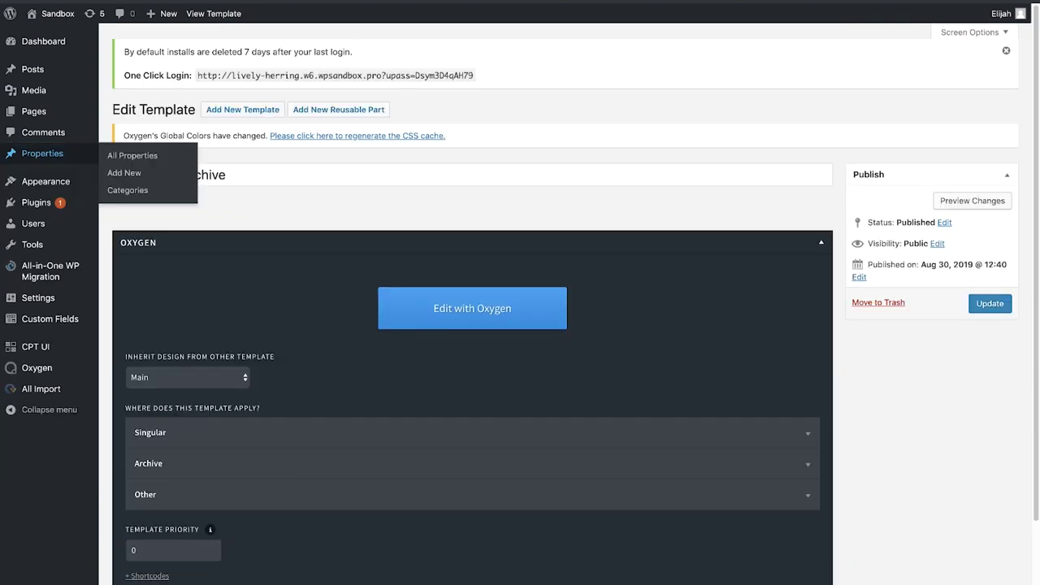
# Launch the template in Oxygen and add a Section containing a Repeater
pyautogui.click(474, 315)
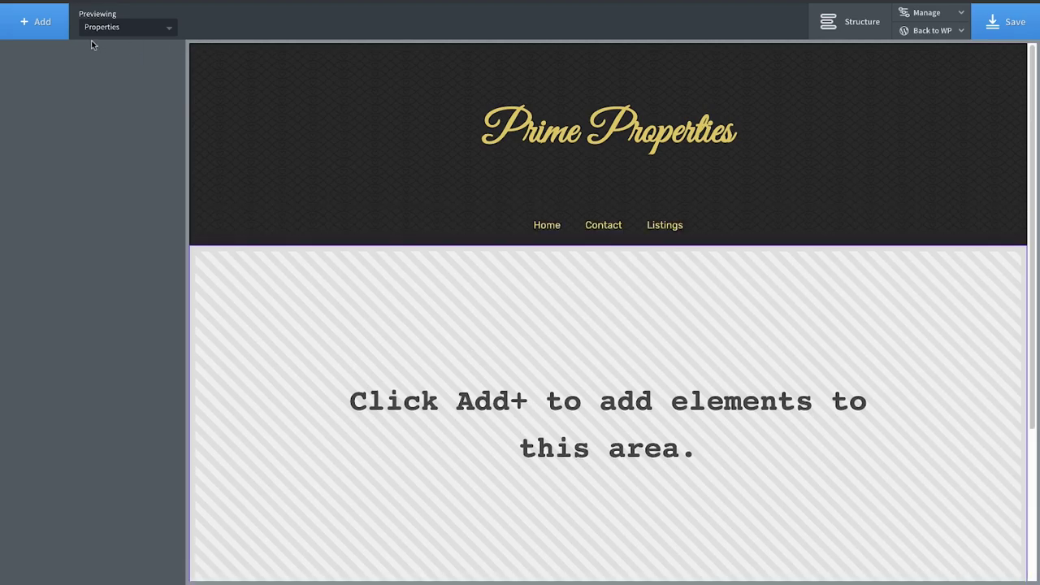
pyautogui.click(38, 33)
pyautogui.write('section')
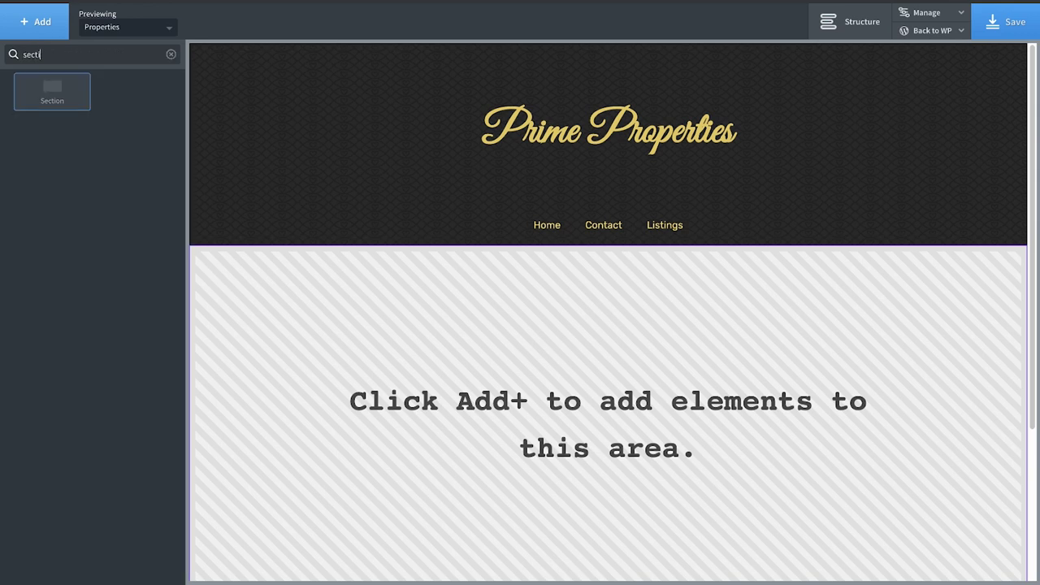
pyautogui.click(40, 84)
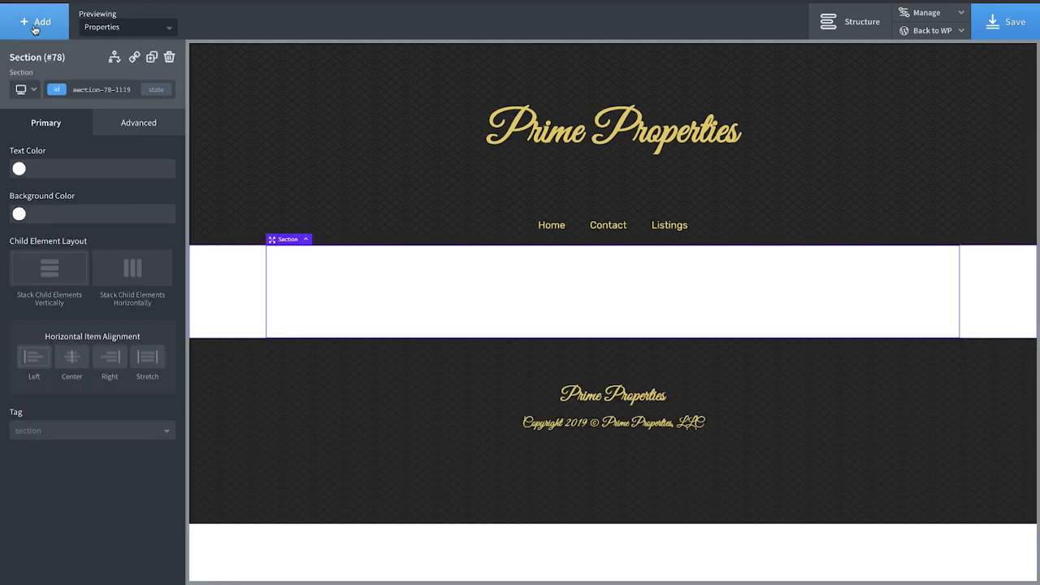
pyautogui.click(35, 29)
pyautogui.write('repeater')
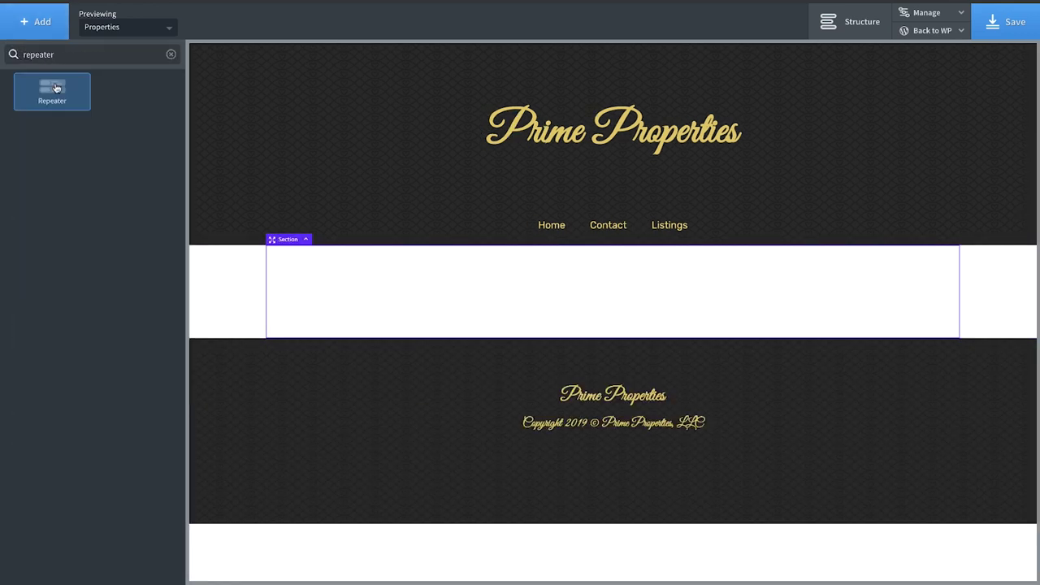
pyautogui.click(52, 91)
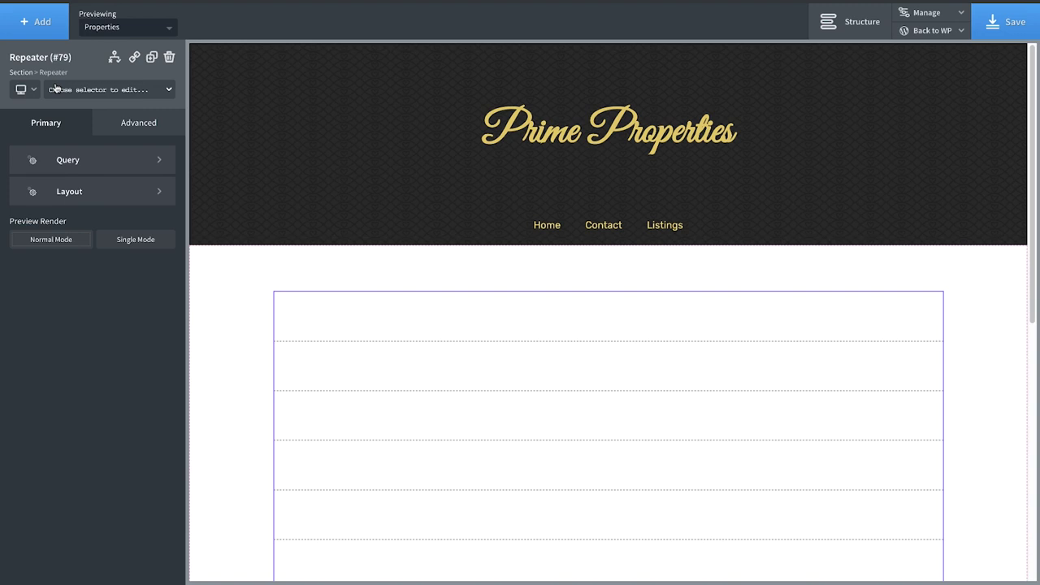
# Add a Columns element inside the repeater with the 50/50 layout
pyautogui.click(37, 36)
pyautogui.write('column')
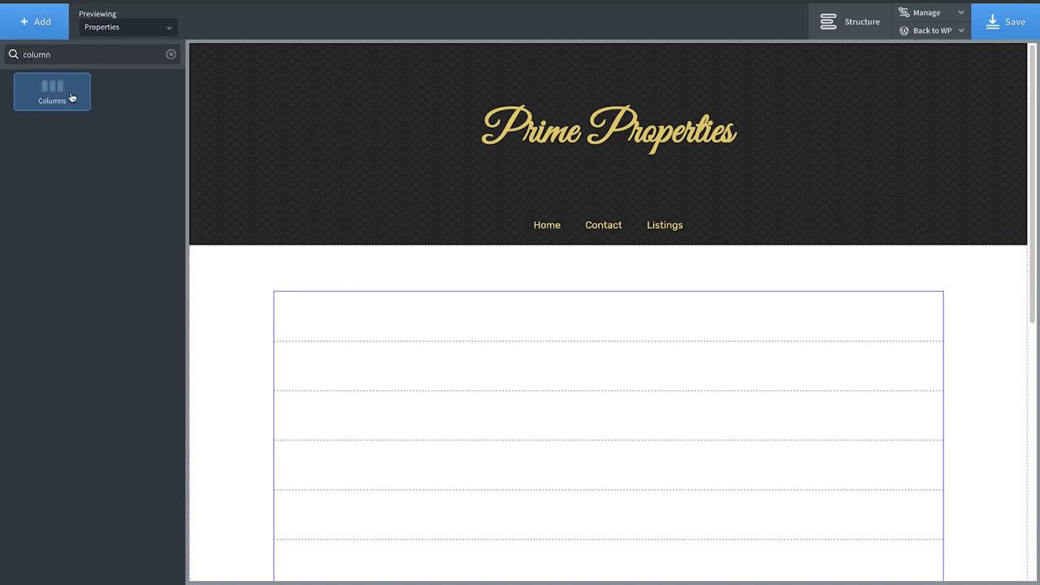
pyautogui.click(72, 98)
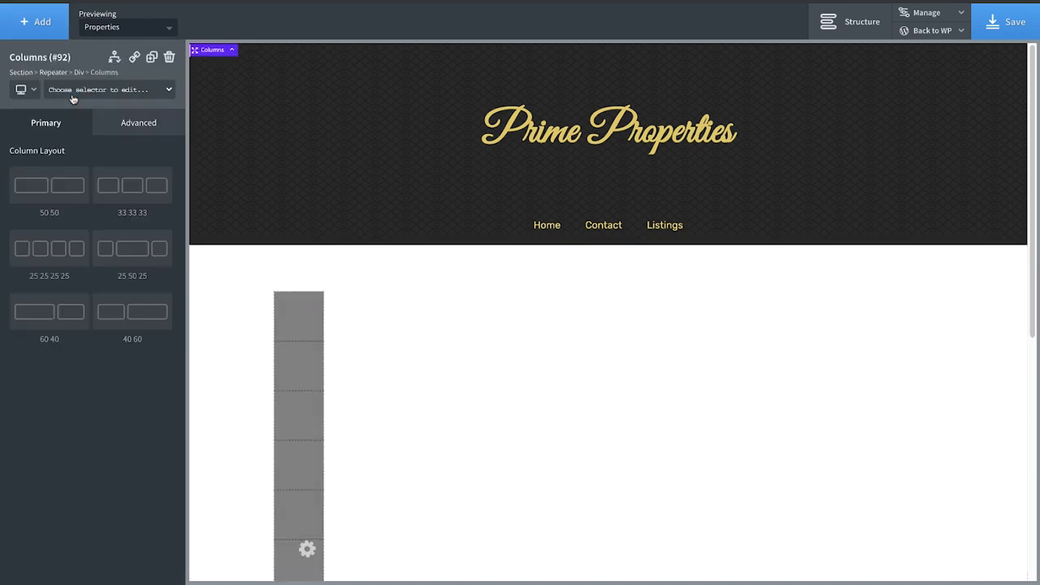
pyautogui.click(63, 186)
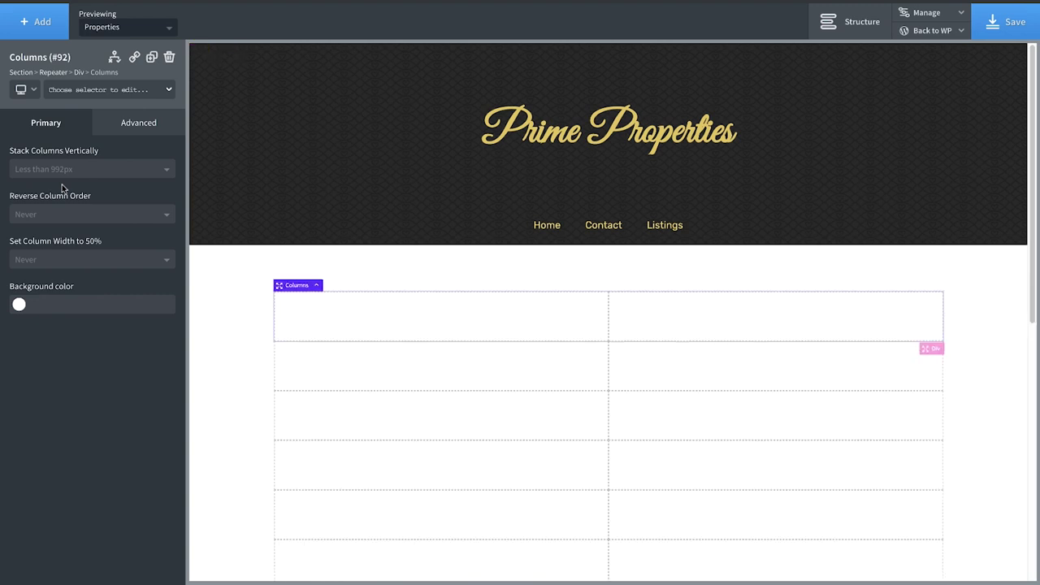
# Set the left column's background to the post's dynamic Featured Image
pyautogui.click(357, 307)
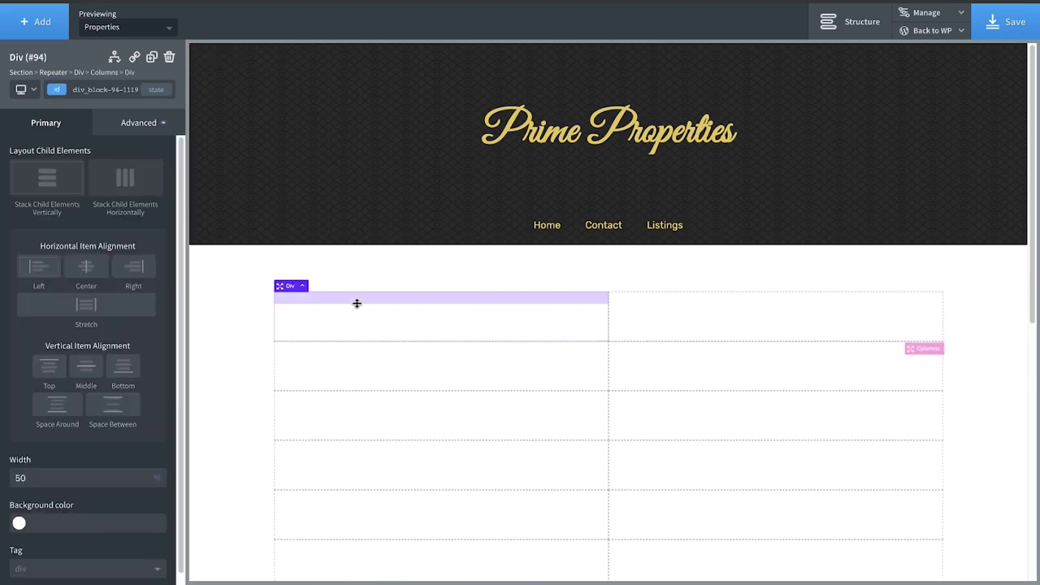
pyautogui.click(147, 131)
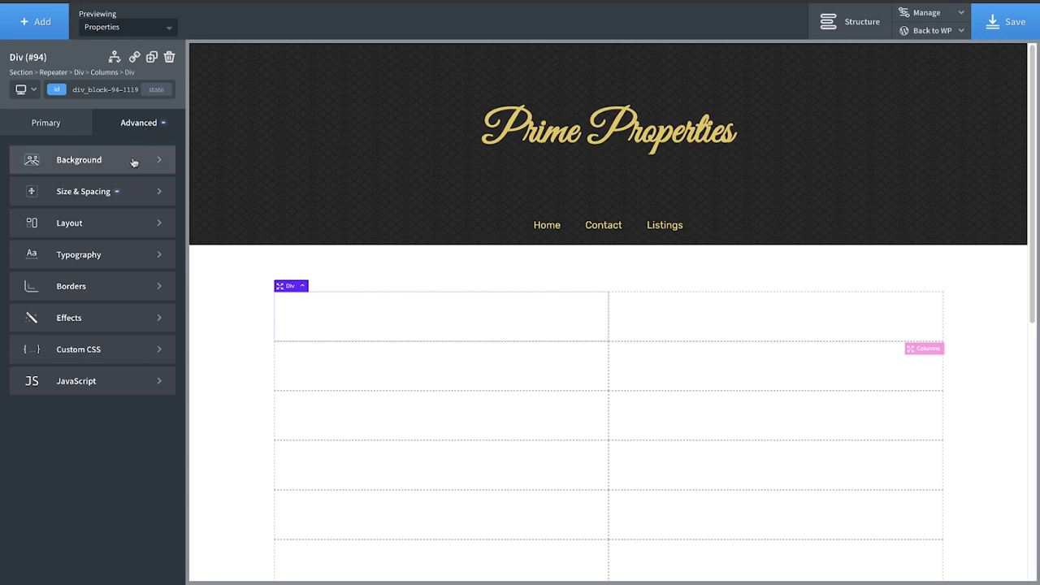
pyautogui.click(126, 163)
pyautogui.click(148, 235)
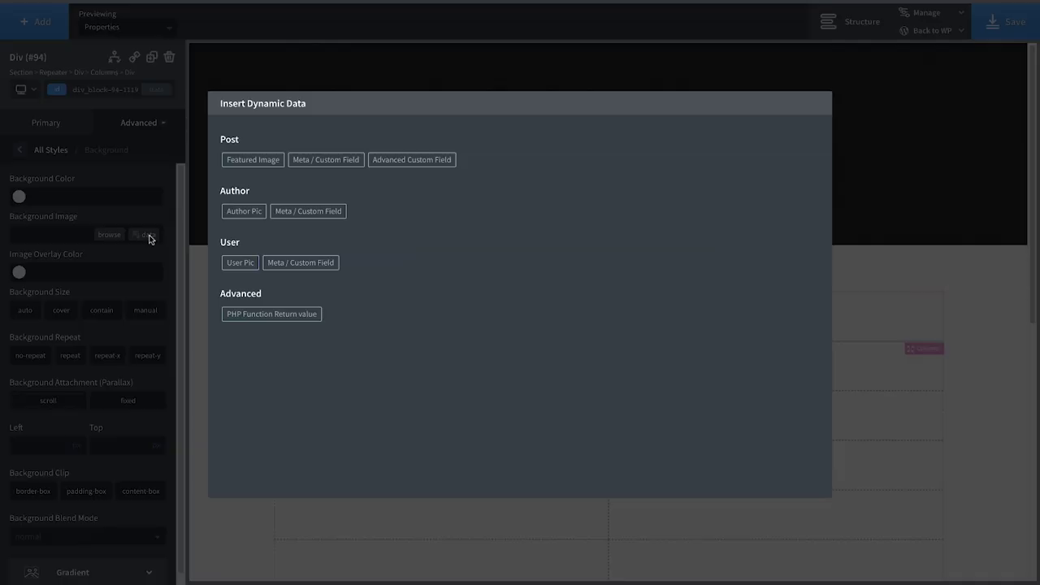
pyautogui.click(250, 164)
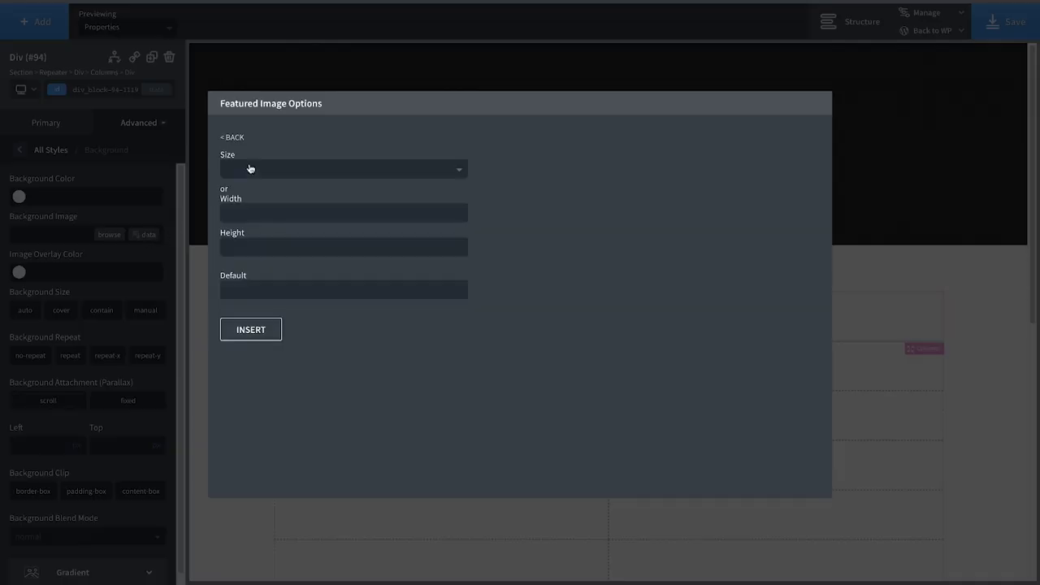
pyautogui.click(246, 330)
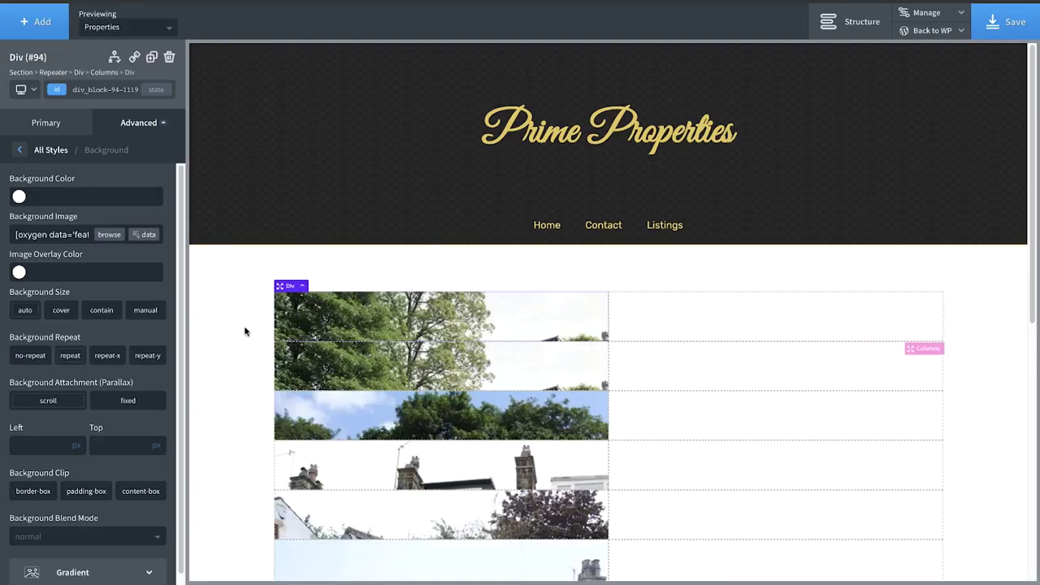
# Make the background image cover the column, positioned at 50% left and top
pyautogui.click(63, 313)
pyautogui.click(77, 447)
pyautogui.click(78, 436)
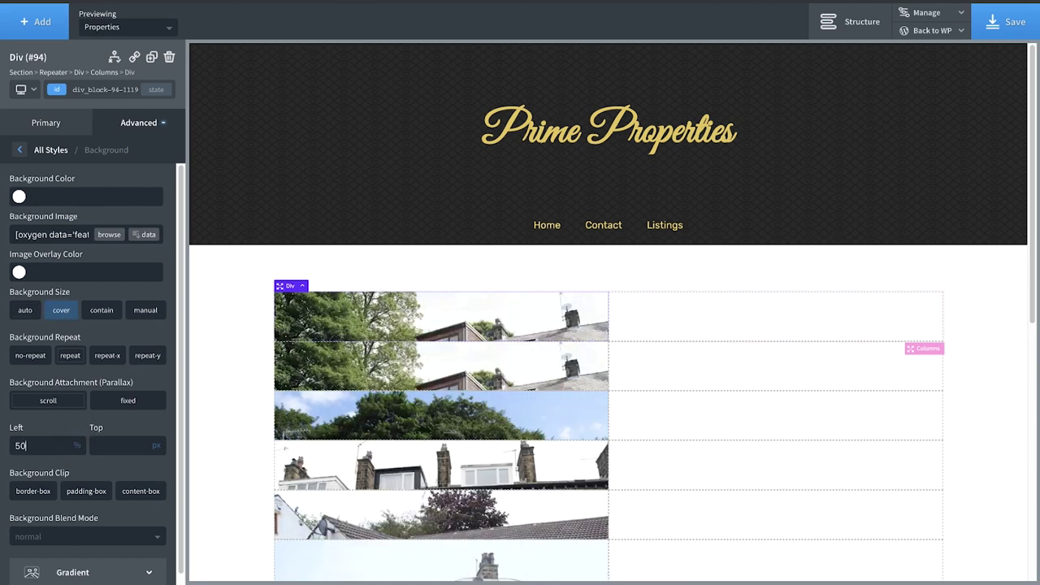
pyautogui.click(157, 446)
pyautogui.click(158, 436)
pyautogui.write('50')
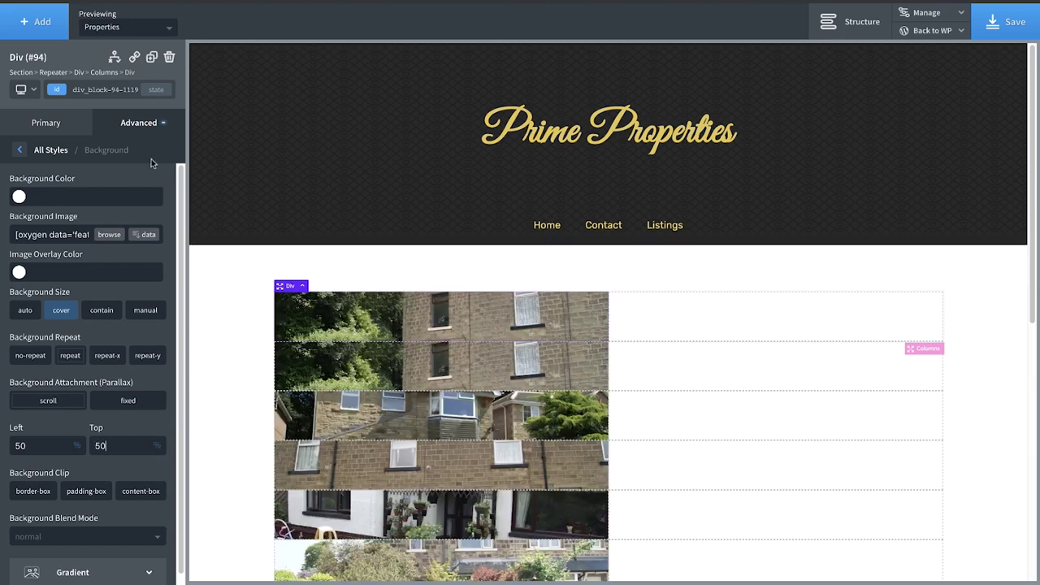
# Give the left column a minimum height of 300 px
pyautogui.click(143, 119)
pyautogui.click(134, 197)
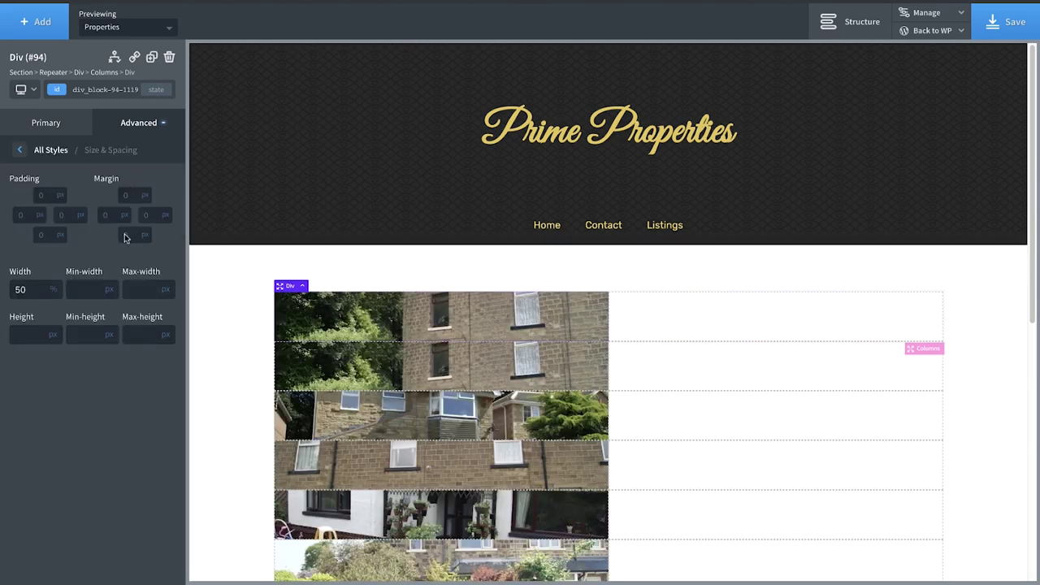
pyautogui.click(89, 334)
pyautogui.write('300')
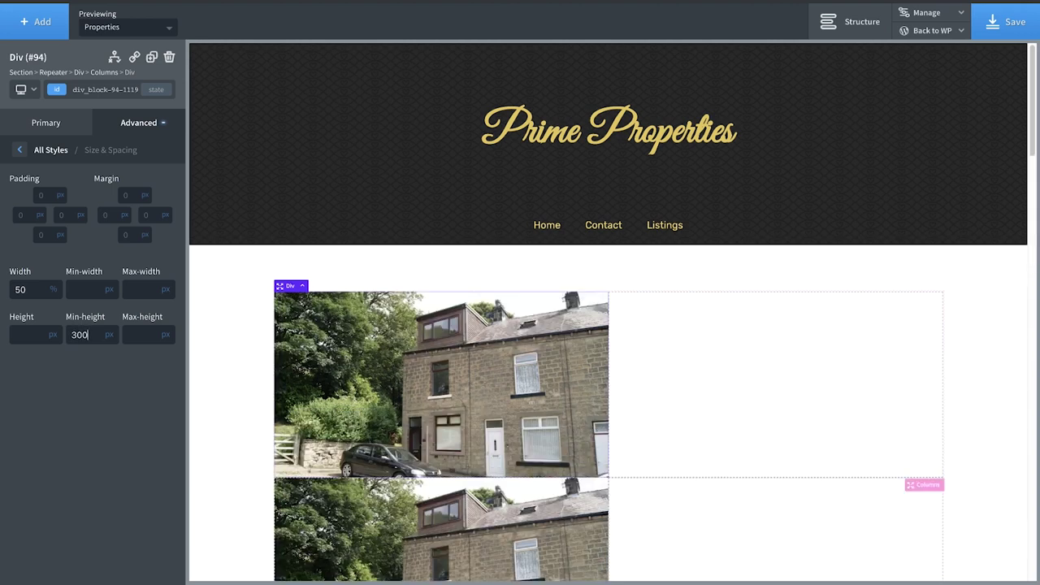
pyautogui.click(44, 25)
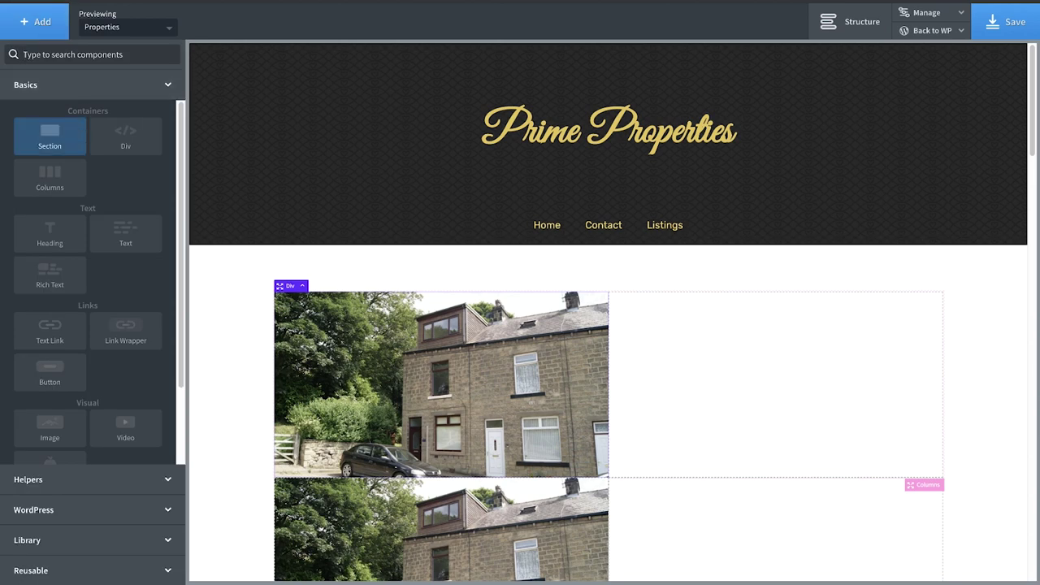
# Add a Heading showing the dynamic post title, reading 'Binns Street, Bingley', in white #ffffff
pyautogui.write('heading')
pyautogui.click(74, 87)
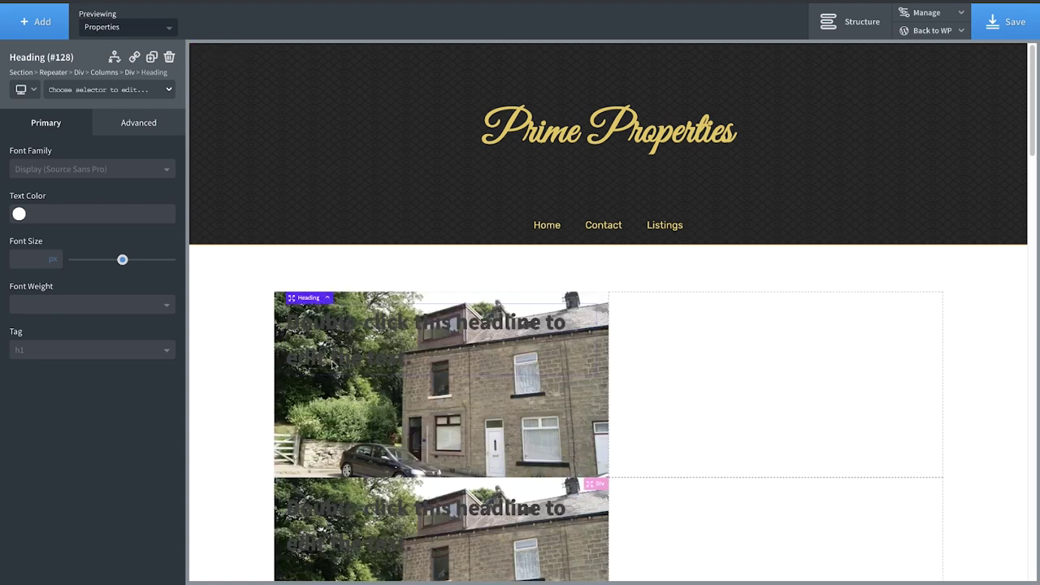
pyautogui.doubleClick(371, 321)
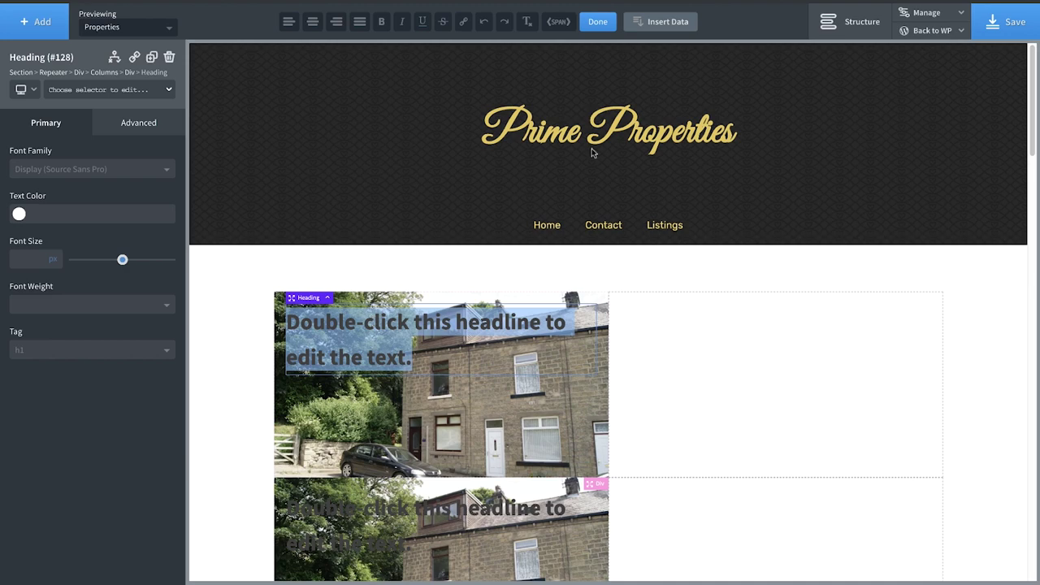
pyautogui.click(683, 24)
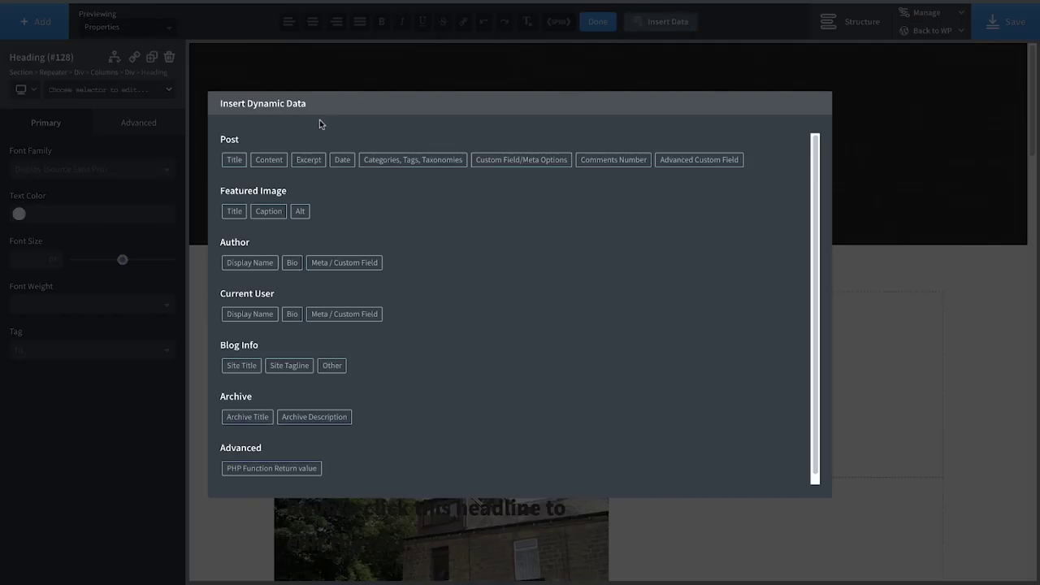
pyautogui.click(234, 160)
pyautogui.click(251, 211)
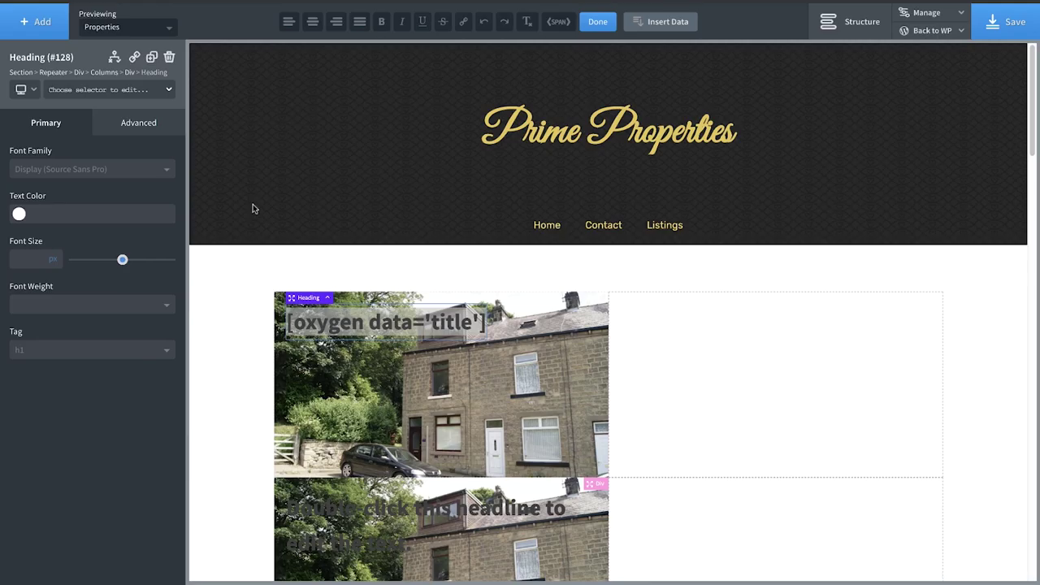
pyautogui.moveTo(508, 371); pyautogui.dragTo(523, 382)
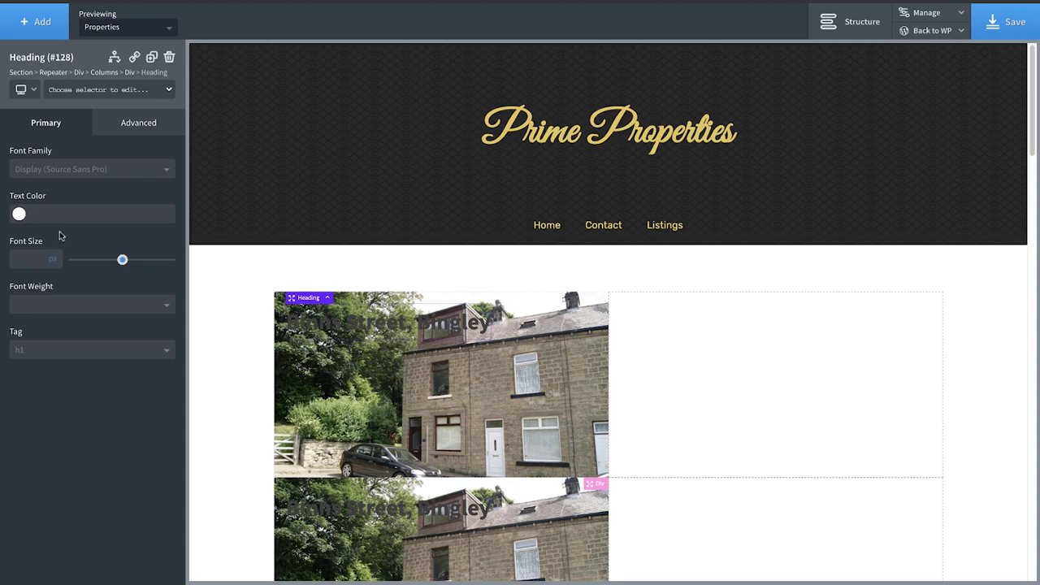
pyautogui.click(19, 213)
pyautogui.click(47, 270)
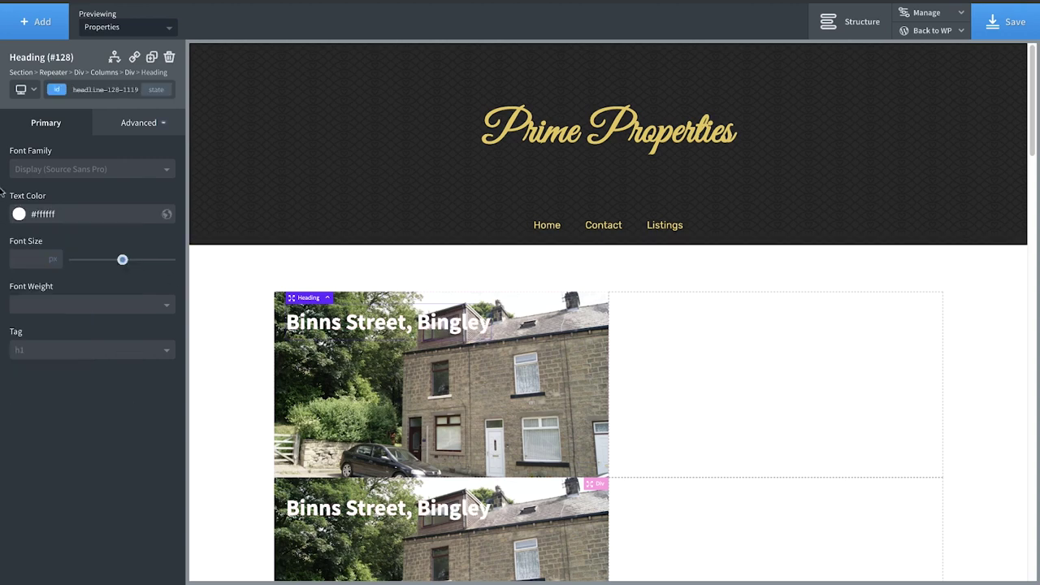
# Give the heading 15 px padding on all sides
pyautogui.click(122, 125)
pyautogui.click(107, 191)
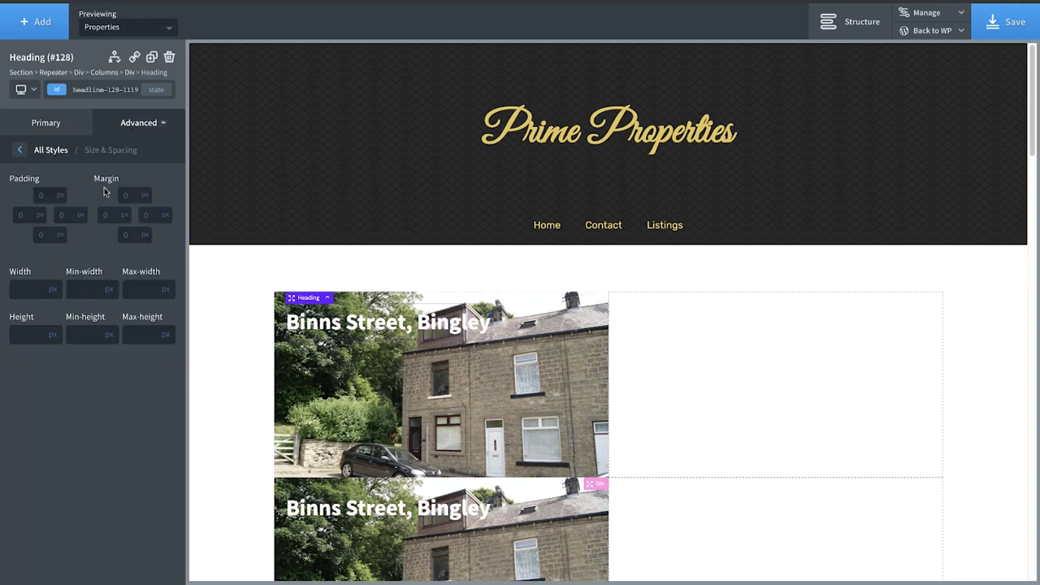
pyautogui.click(43, 194)
pyautogui.write('15')
pyautogui.click(48, 251)
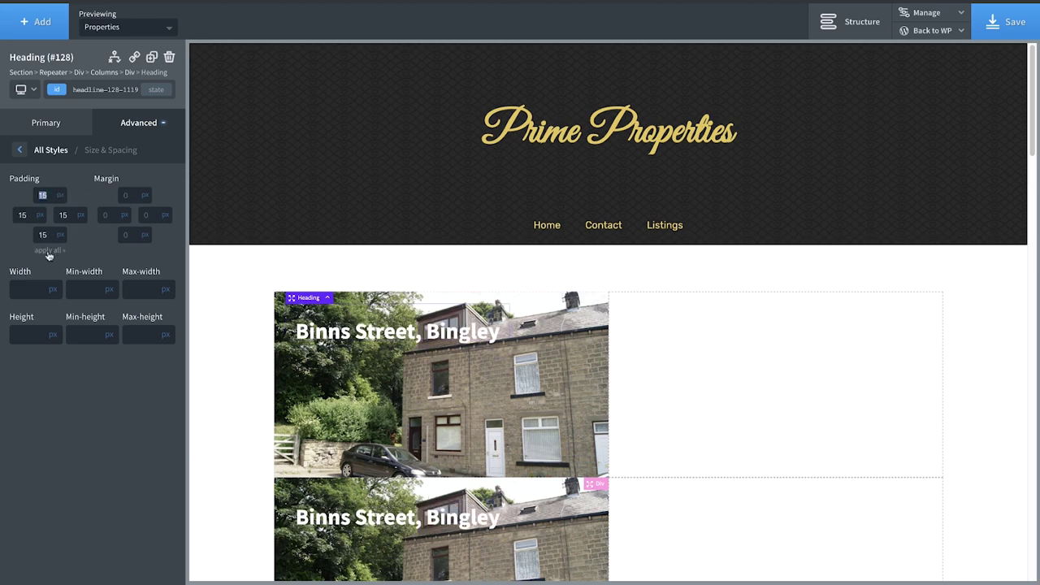
# Set the heading background to black at about 50% opacity, rgba(0,0,0,0.47)
pyautogui.click(133, 124)
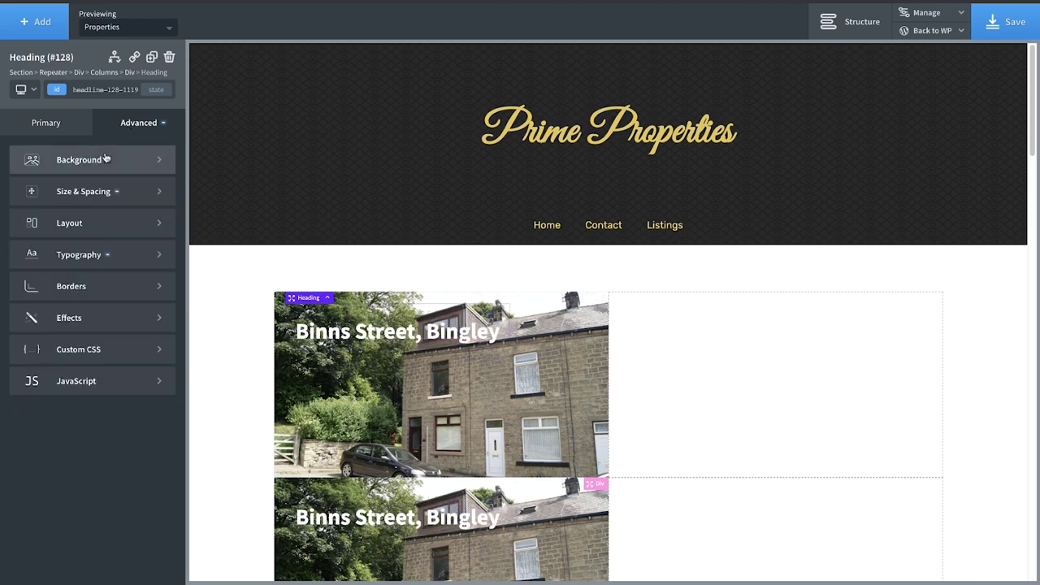
pyautogui.click(106, 155)
pyautogui.click(19, 197)
pyautogui.moveTo(52, 260); pyautogui.dragTo(3, 320)
pyautogui.click(2, 321)
pyautogui.click(19, 197)
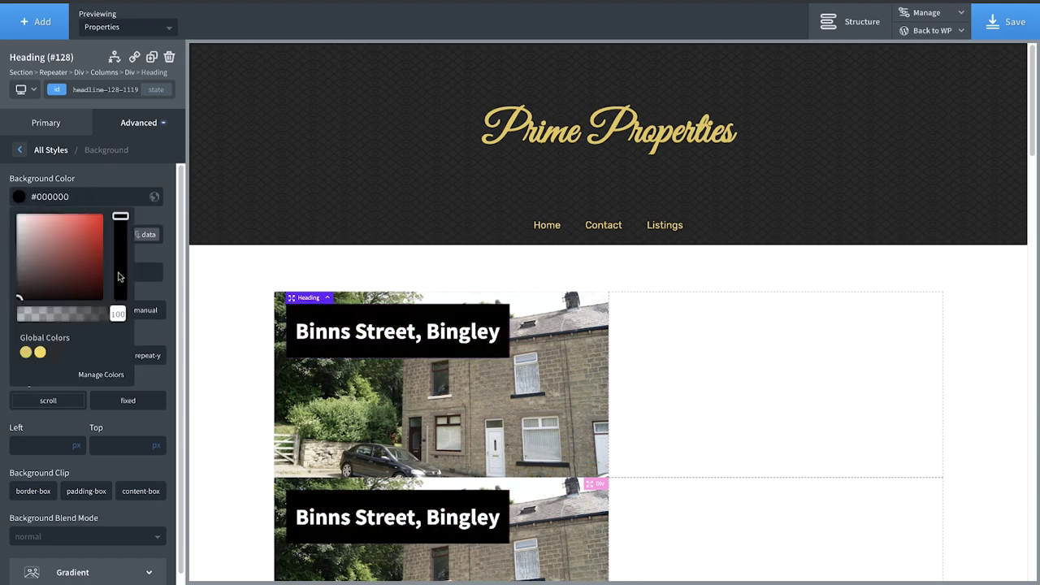
pyautogui.moveTo(117, 313); pyautogui.dragTo(70, 313)
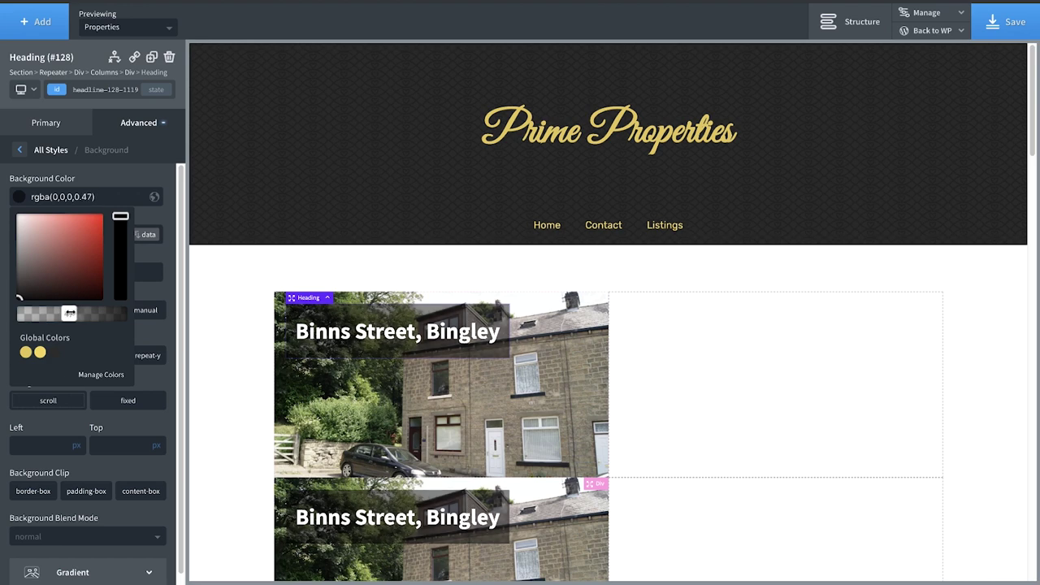
# Align the heading centred at the bottom of the image column
pyautogui.click(365, 370)
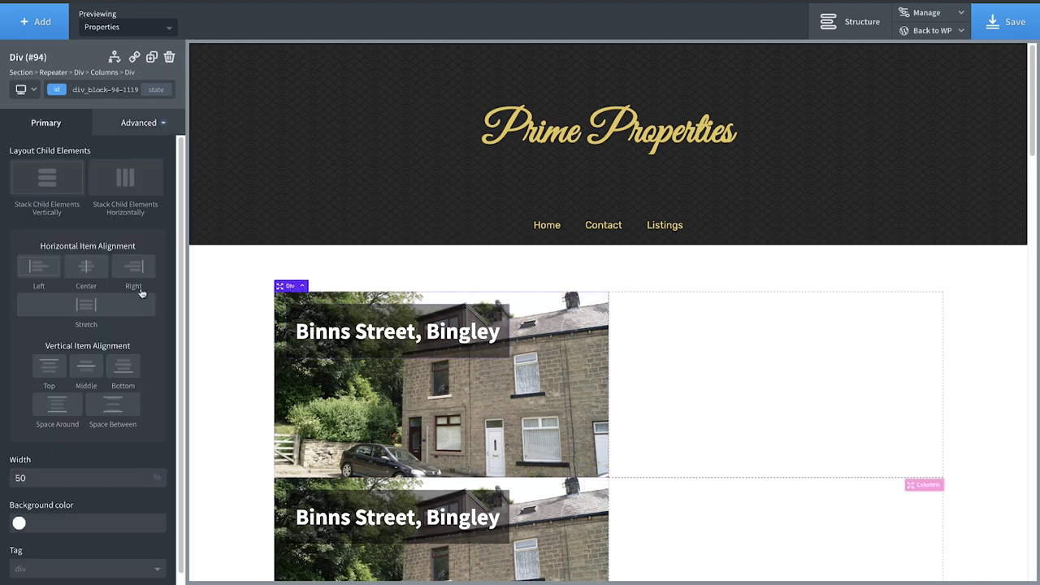
pyautogui.click(87, 267)
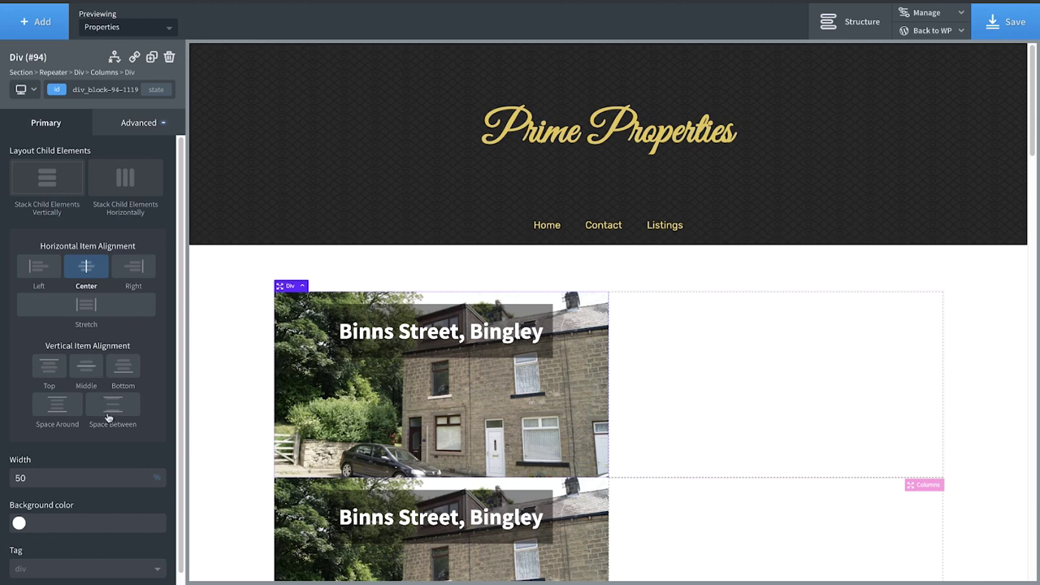
pyautogui.click(123, 370)
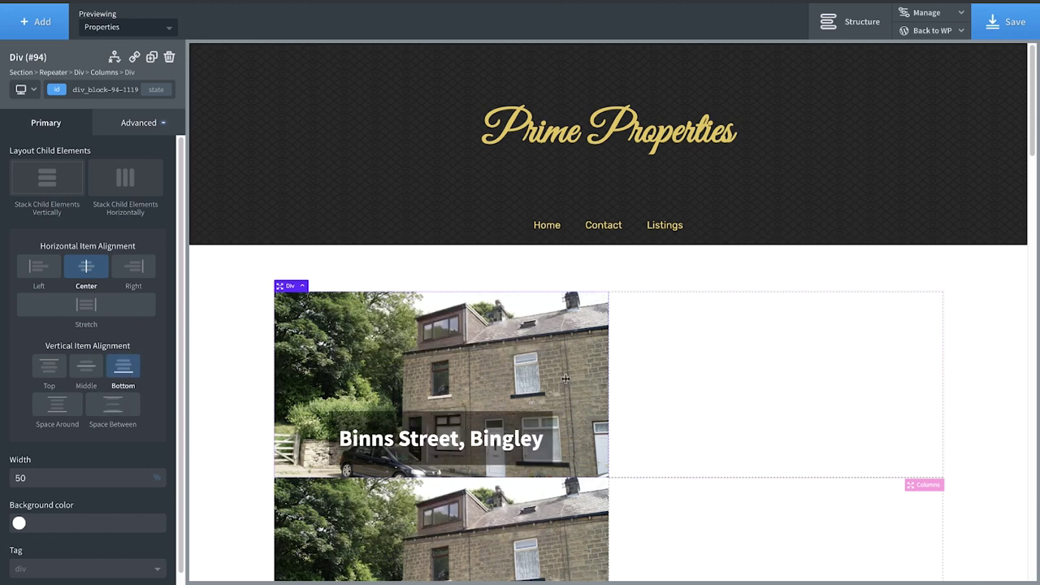
# Give the right column 15 px padding on all sides
pyautogui.click(697, 417)
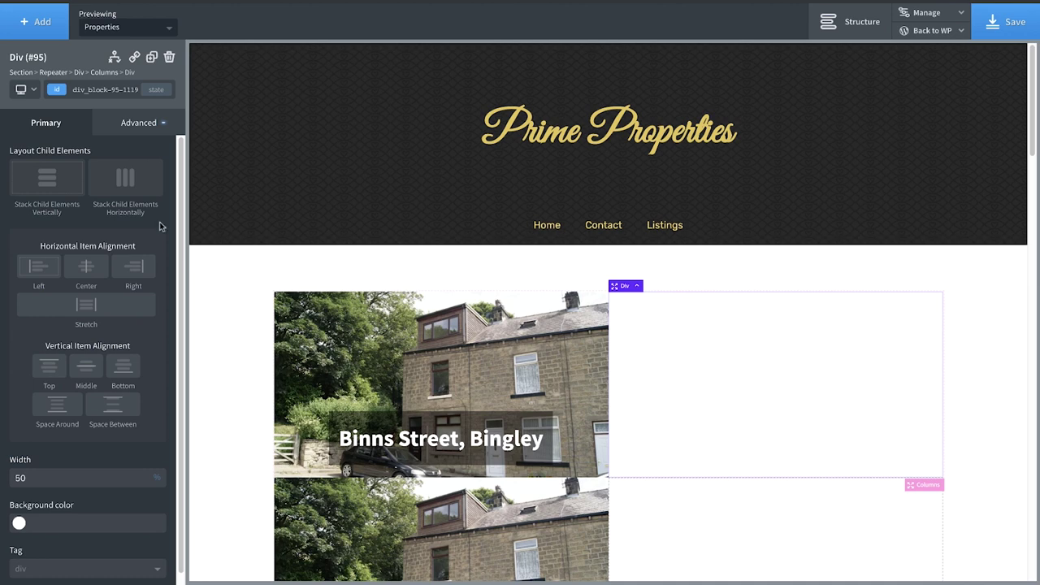
pyautogui.click(144, 122)
pyautogui.click(127, 190)
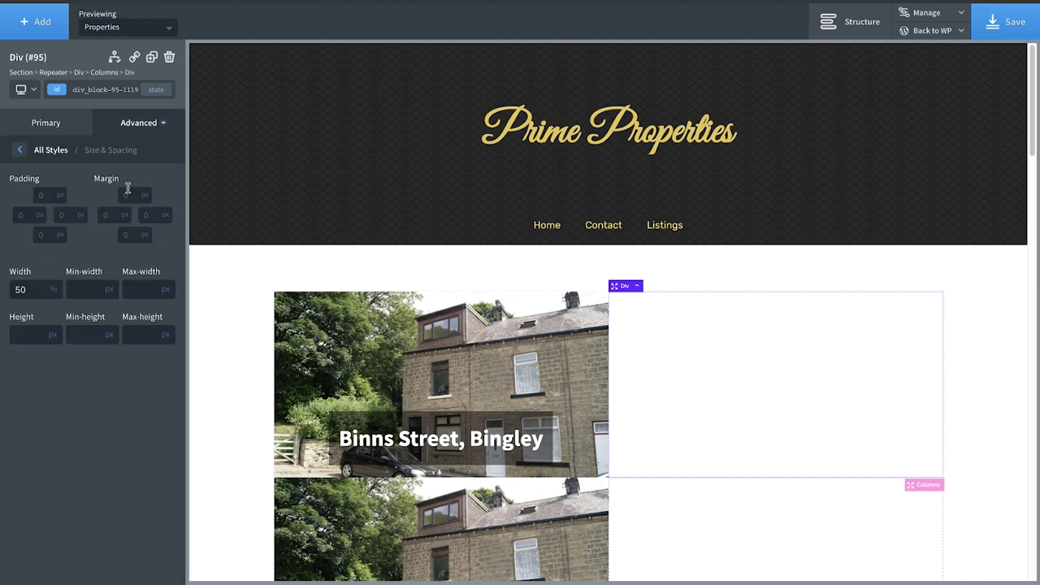
pyautogui.click(44, 192)
pyautogui.write('15')
pyautogui.click(49, 250)
# Add a Div to the right column with a Text element inside it
pyautogui.click(42, 25)
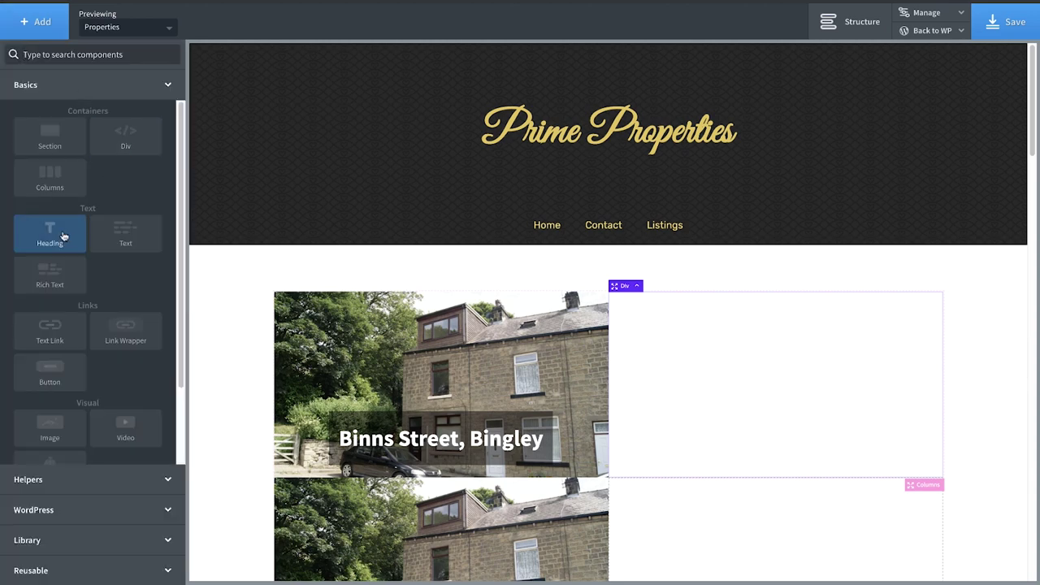
pyautogui.click(120, 137)
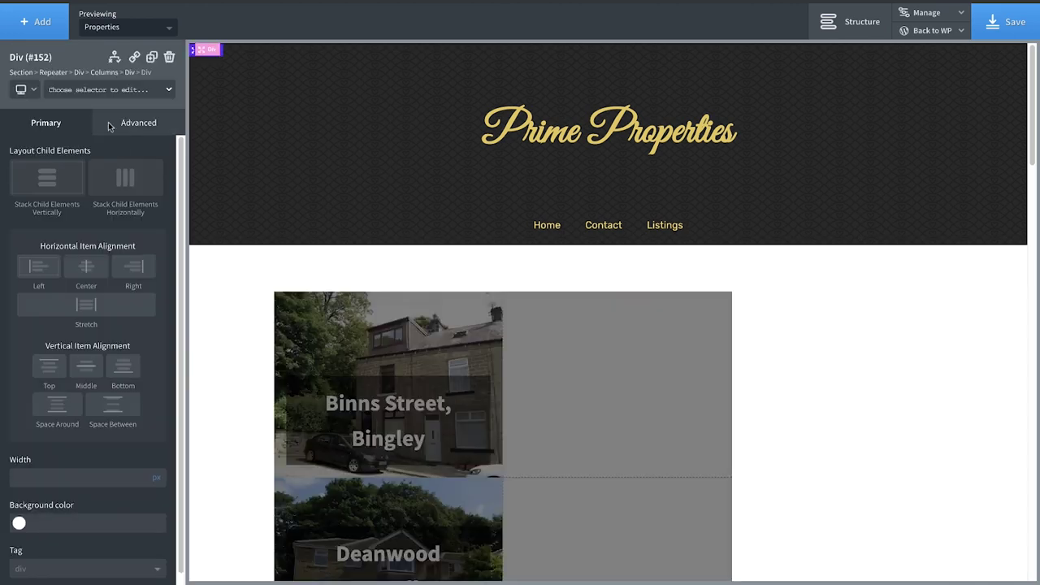
pyautogui.click(42, 22)
pyautogui.write('text')
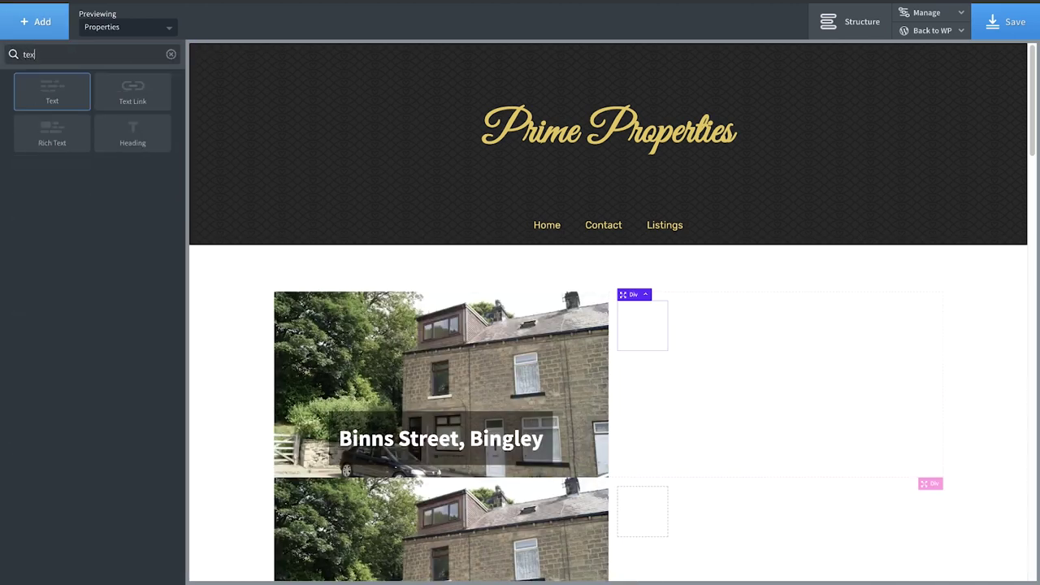
pyautogui.click(116, 93)
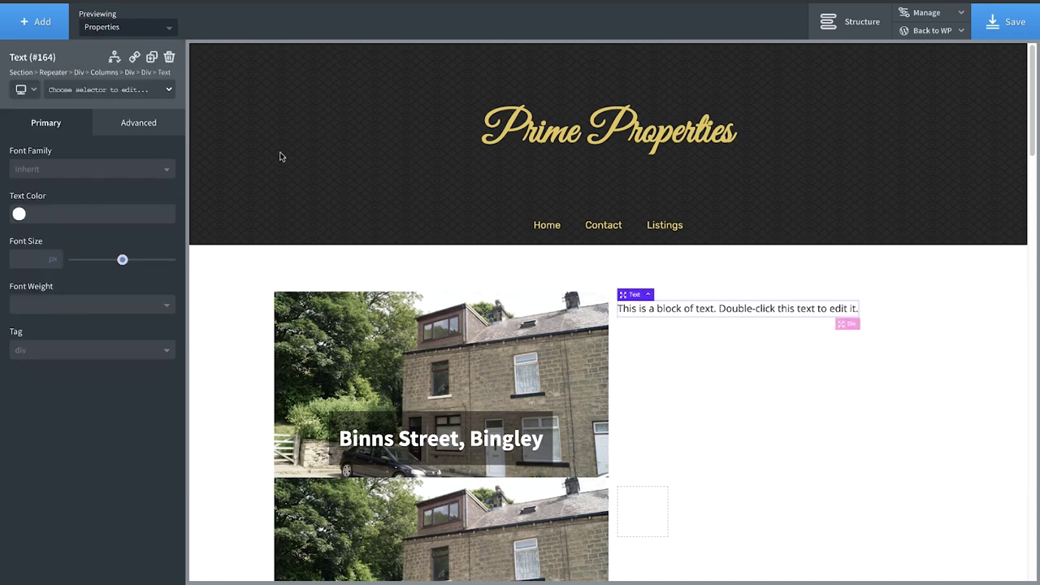
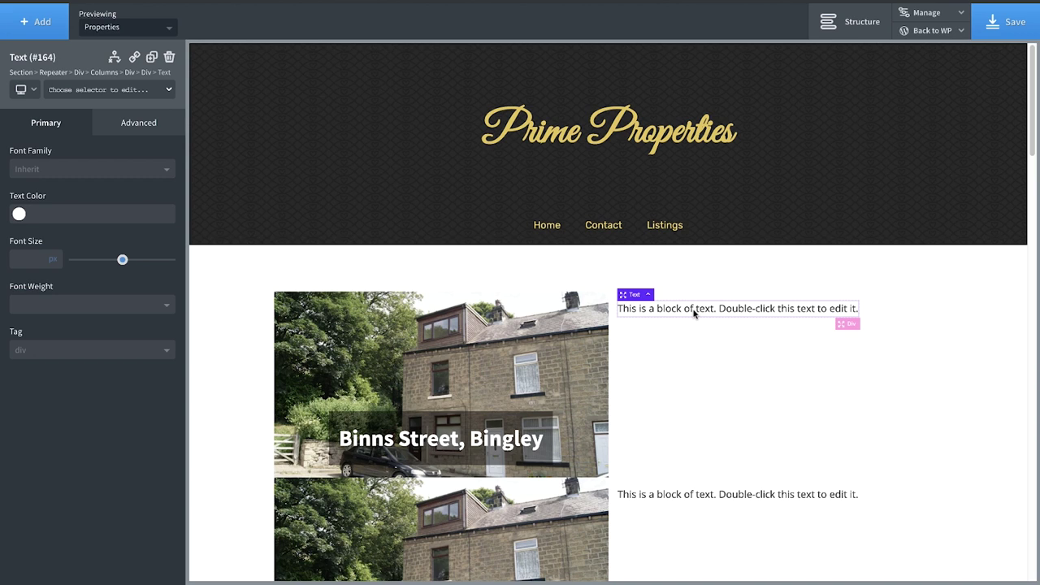
# Replace the placeholder text with the ACF Price field, labelled 'Price:'
pyautogui.doubleClick(693, 313)
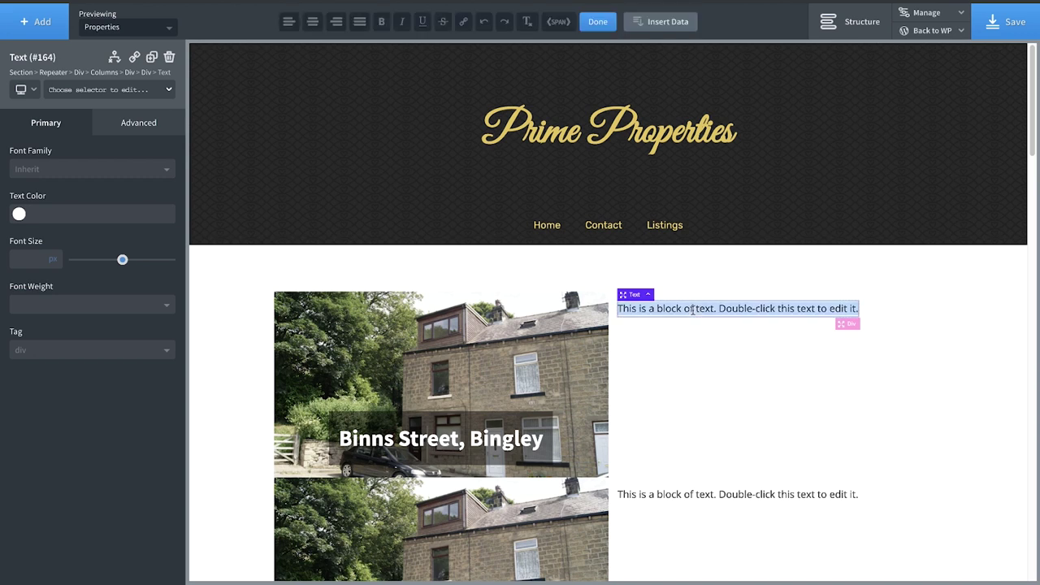
pyautogui.click(668, 21)
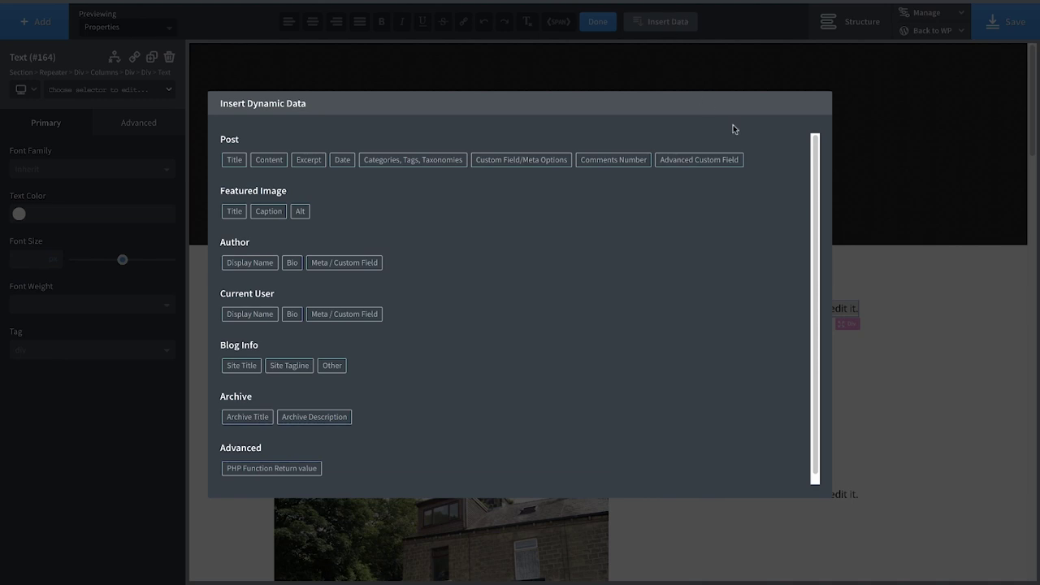
pyautogui.click(712, 161)
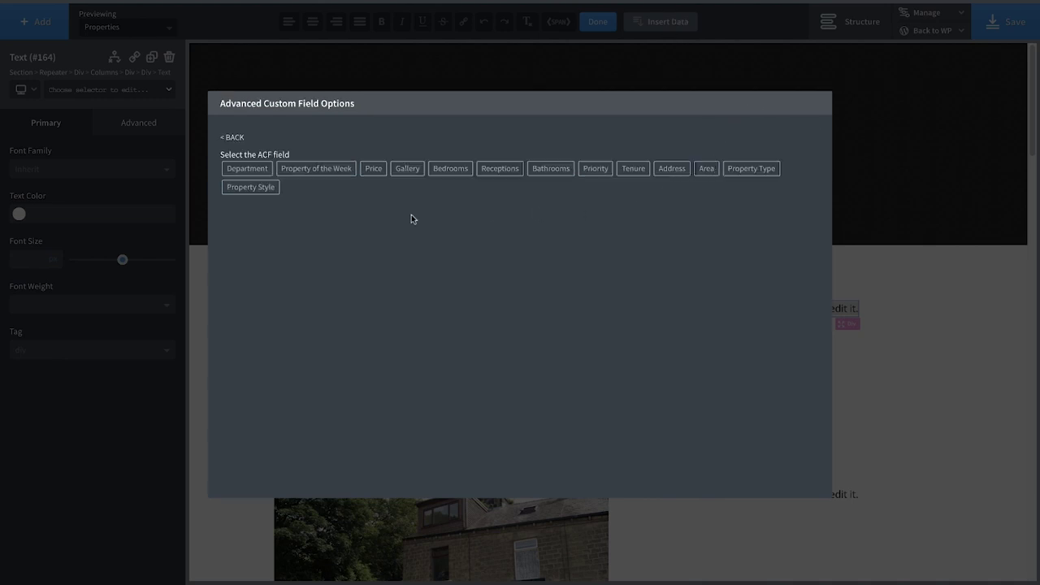
pyautogui.click(373, 170)
pyautogui.click(251, 210)
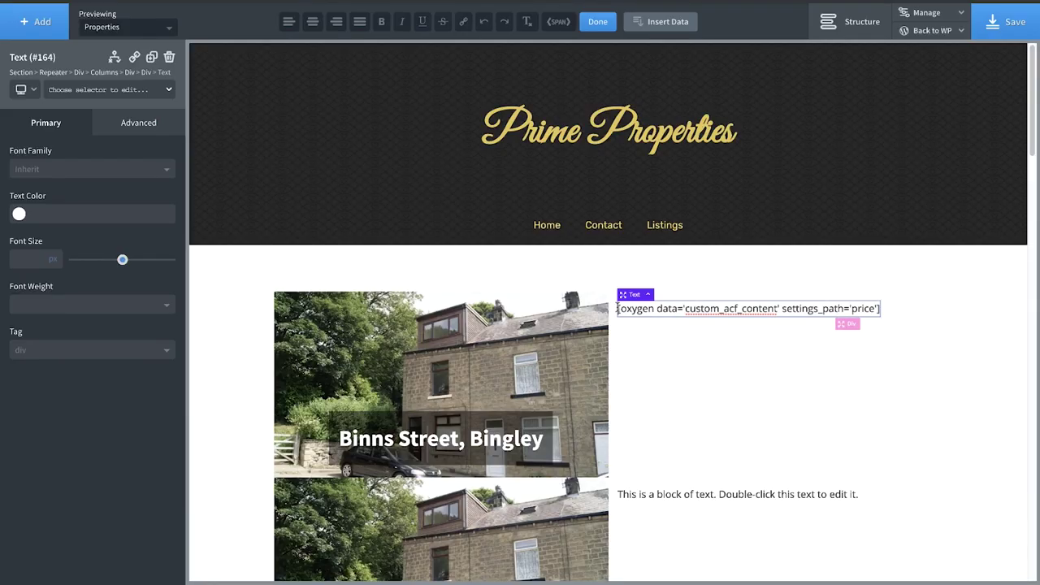
pyautogui.write('Price:')
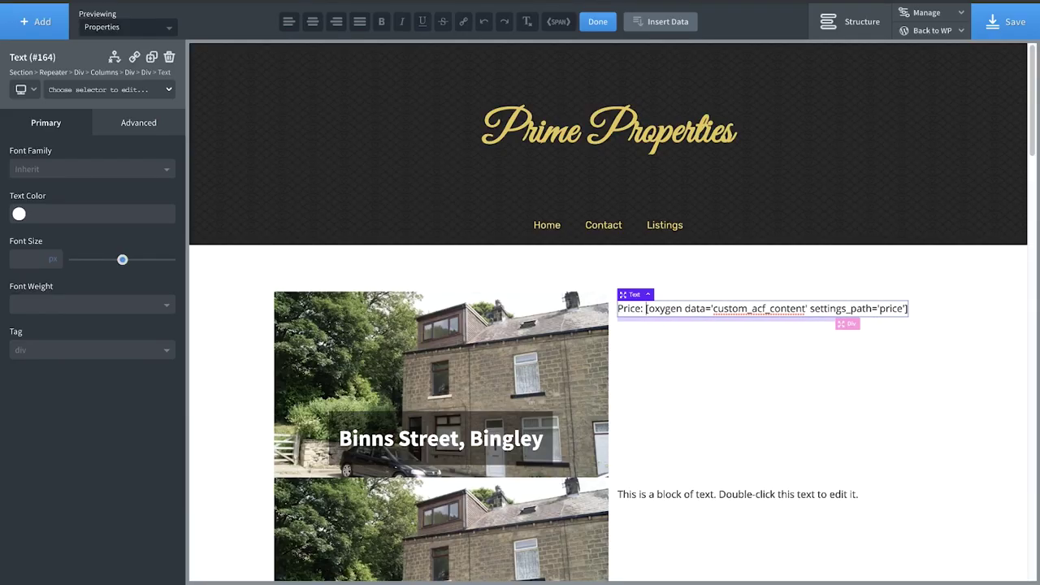
pyautogui.click(692, 387)
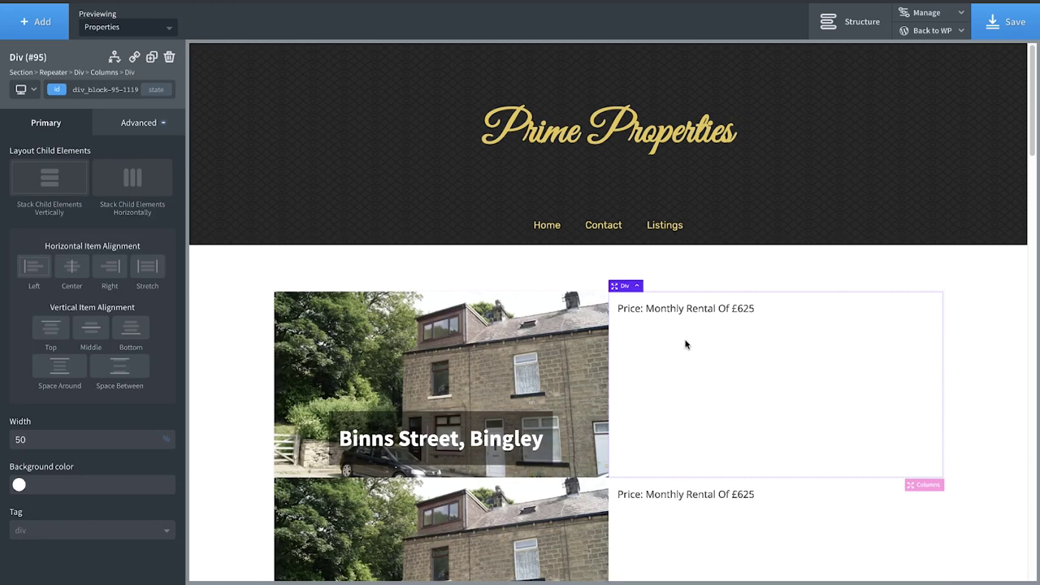
# Give the price row a 100% width and 5px bottom padding
pyautogui.click(711, 315)
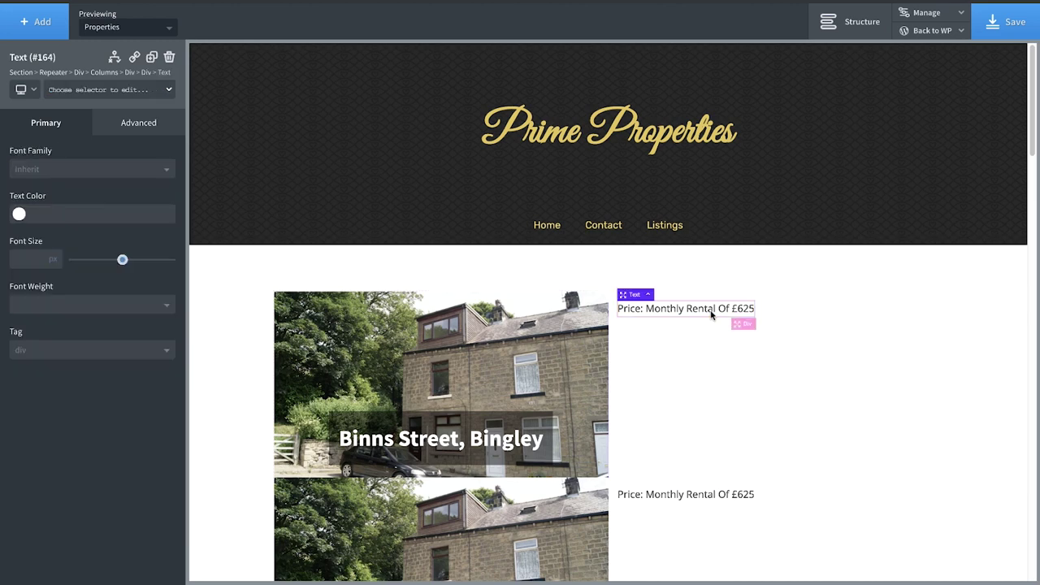
pyautogui.click(743, 324)
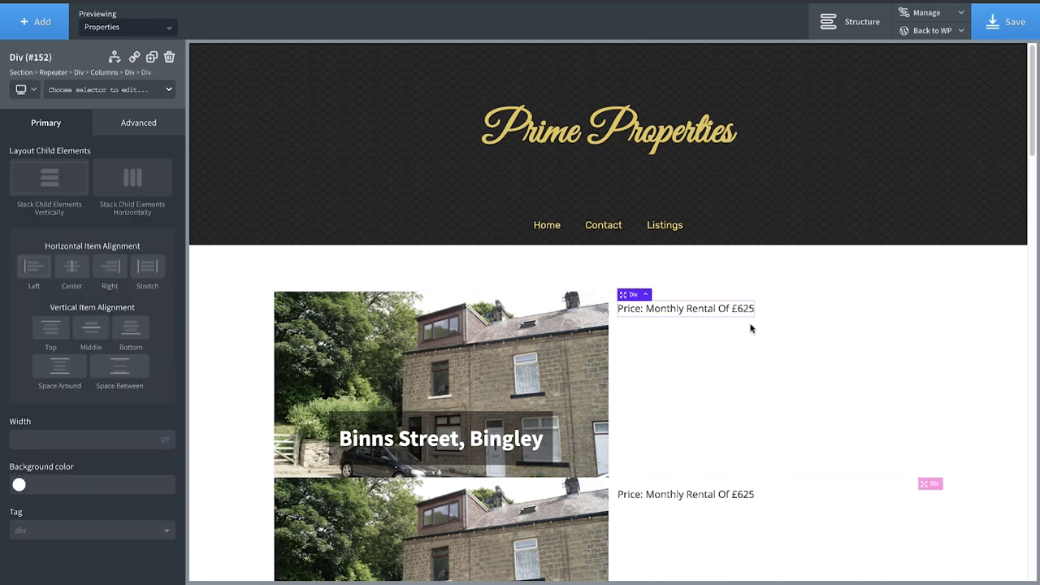
pyautogui.click(140, 128)
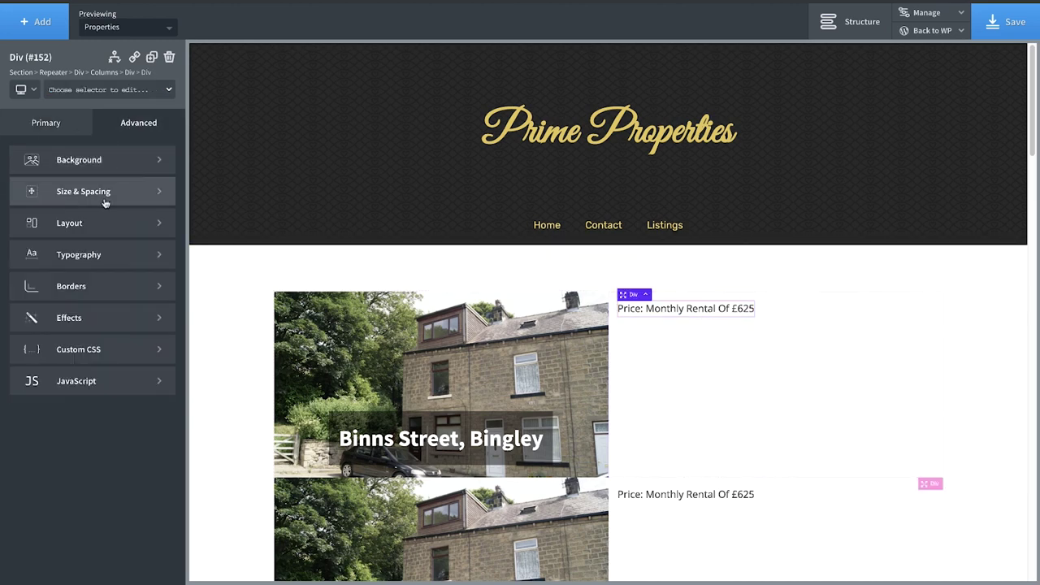
pyautogui.click(104, 198)
pyautogui.click(36, 289)
pyautogui.write('100')
pyautogui.click(52, 289)
pyautogui.click(55, 299)
pyautogui.click(41, 235)
pyautogui.write('5')
# Add a 1px solid light grey #d8d8d8 bottom border to the price row
pyautogui.click(139, 126)
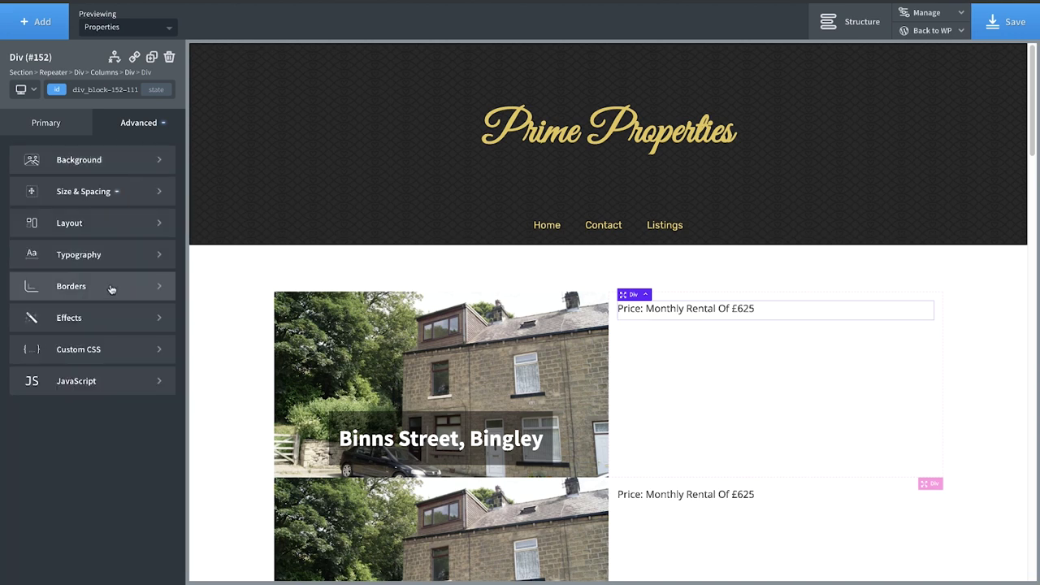
pyautogui.click(111, 284)
pyautogui.click(87, 201)
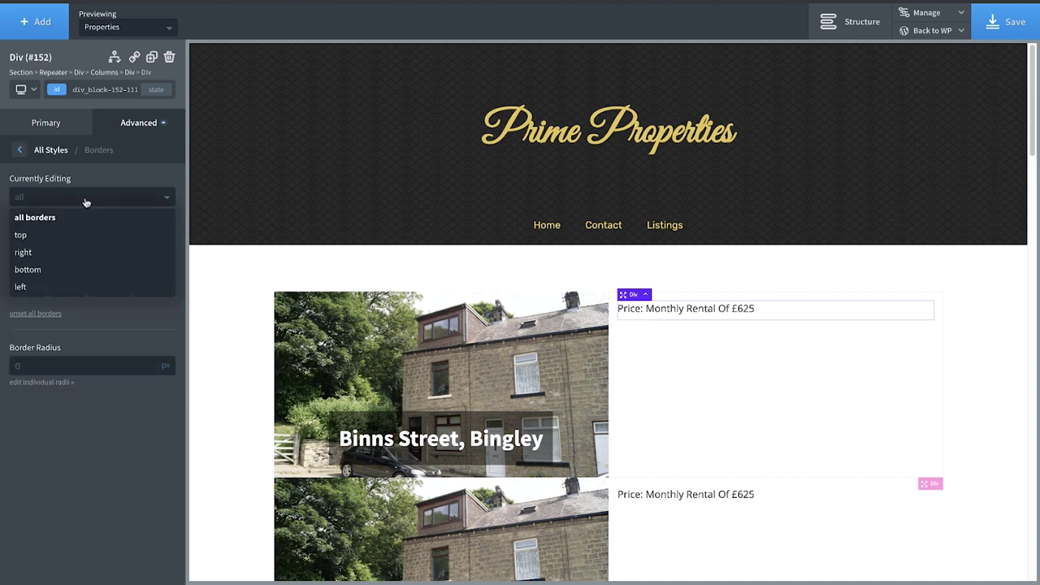
pyautogui.click(46, 265)
pyautogui.click(19, 242)
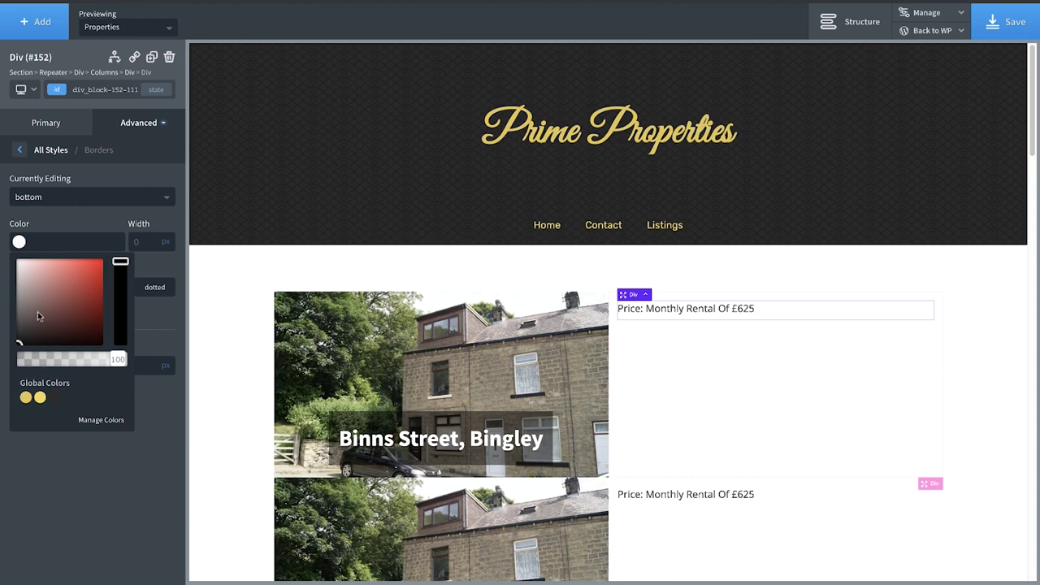
pyautogui.moveTo(3, 260); pyautogui.dragTo(4, 277)
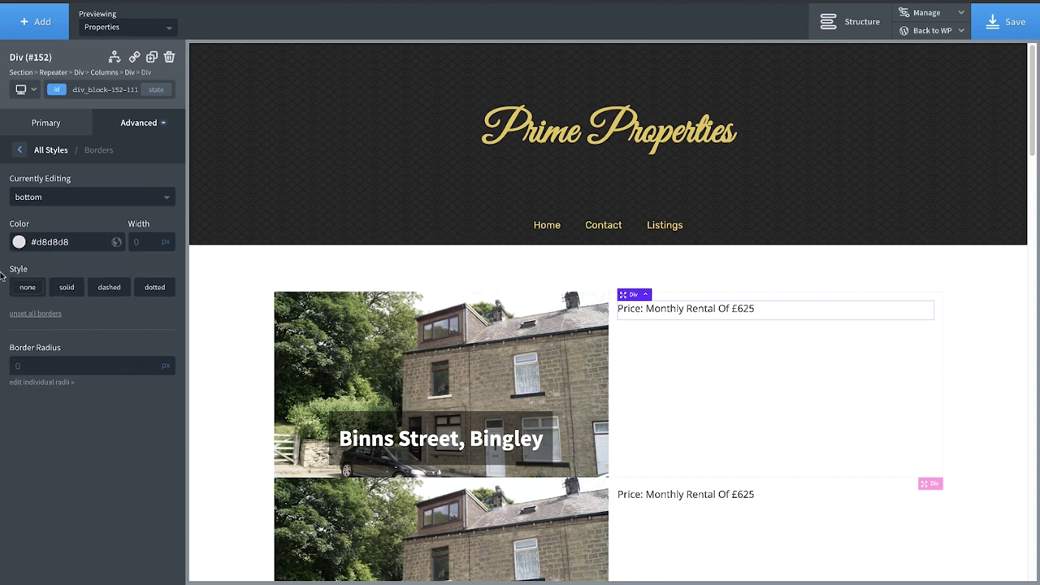
pyautogui.click(139, 242)
pyautogui.write('1')
pyautogui.click(69, 288)
pyautogui.click(993, 354)
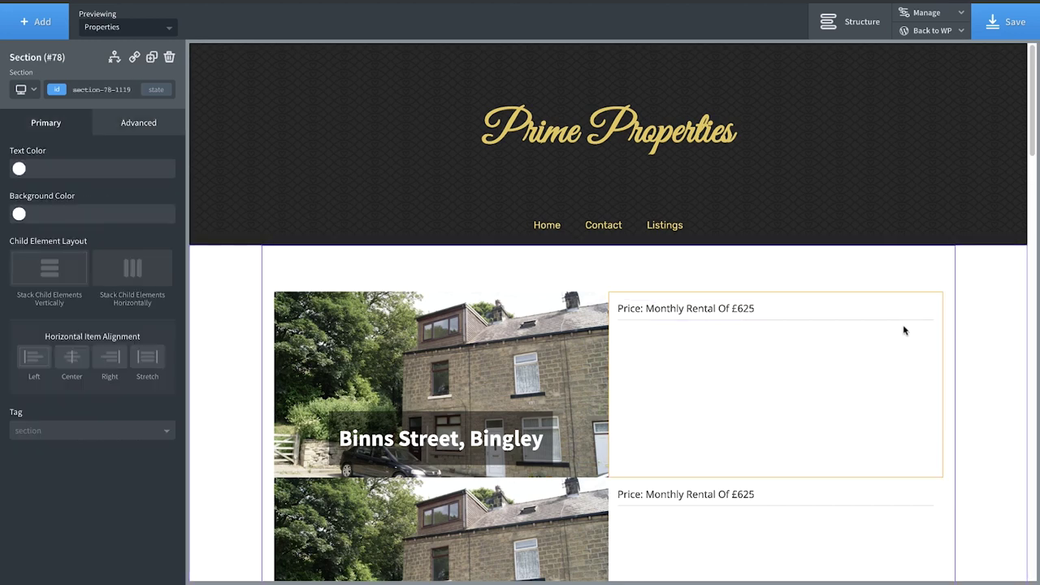
pyautogui.click(869, 318)
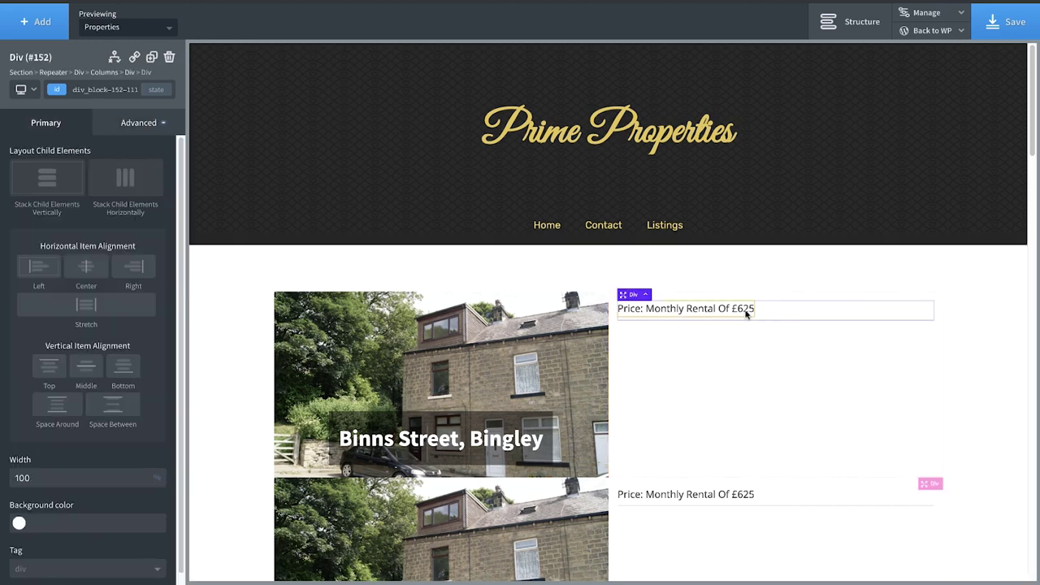
# Duplicate the price row, swap in the ACF Bedrooms field and label it 'Bedrooms:'
pyautogui.click(151, 57)
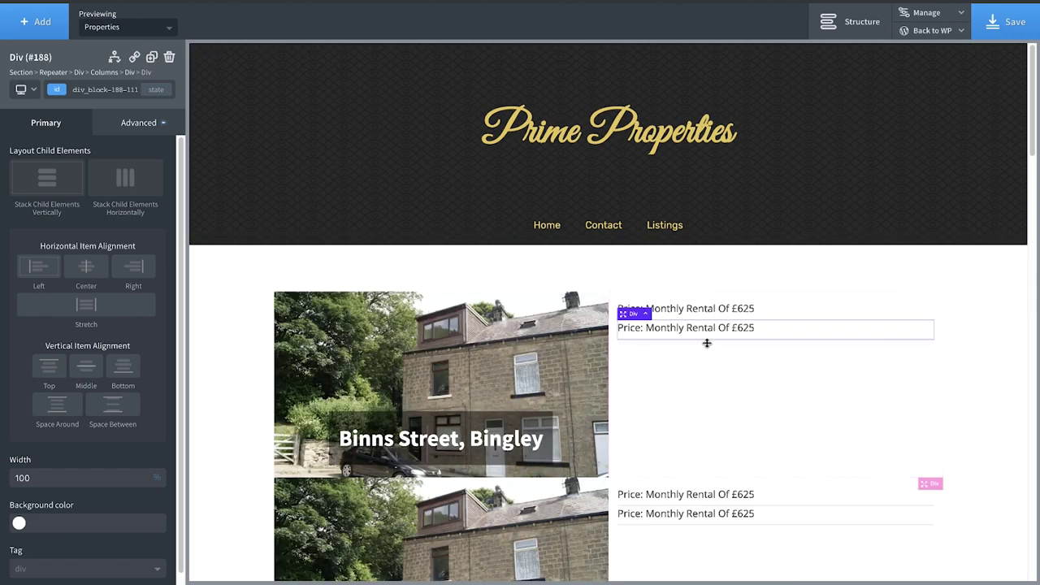
pyautogui.doubleClick(715, 329)
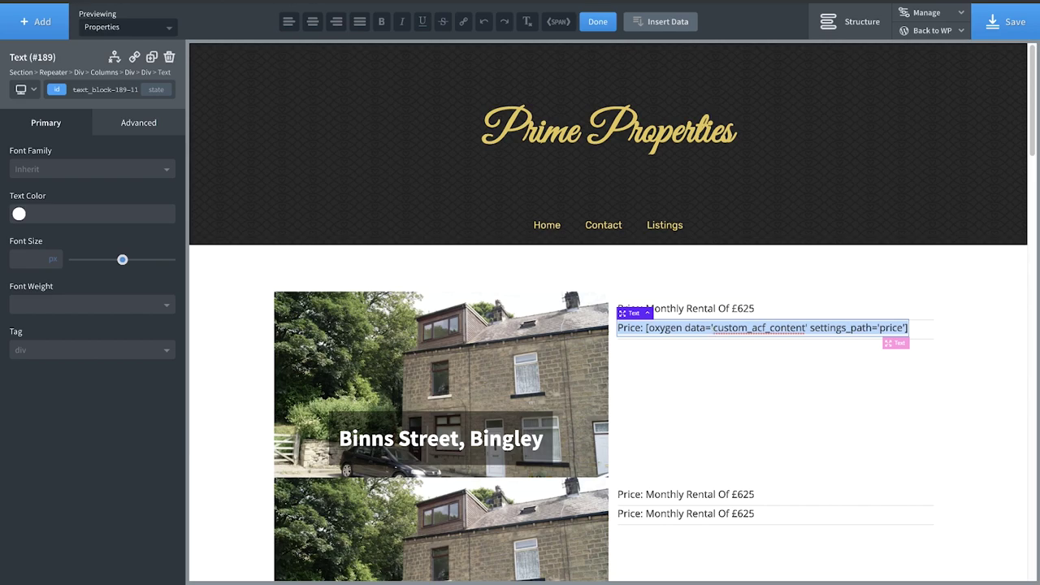
pyautogui.click(662, 23)
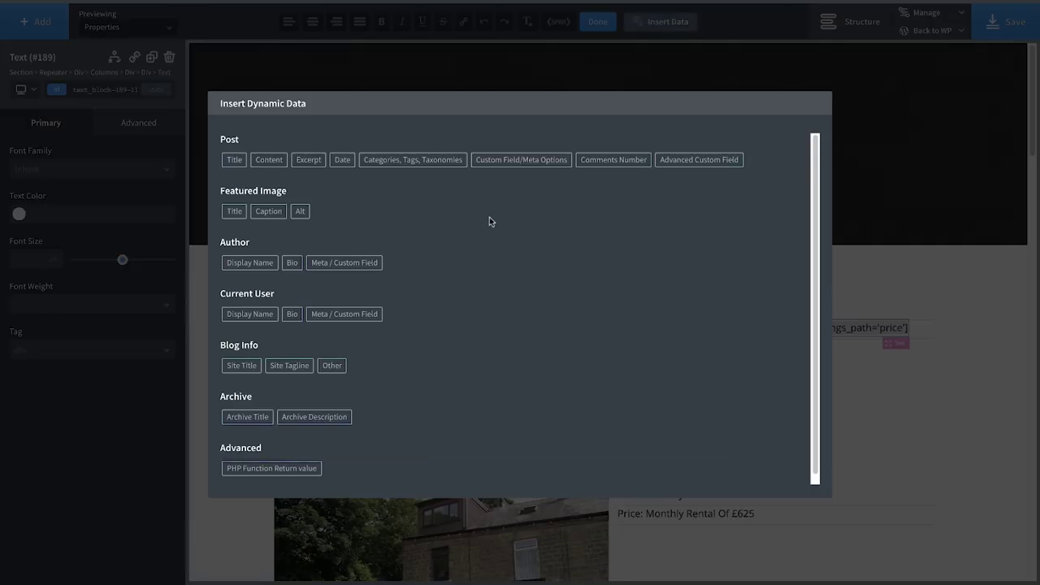
pyautogui.click(658, 162)
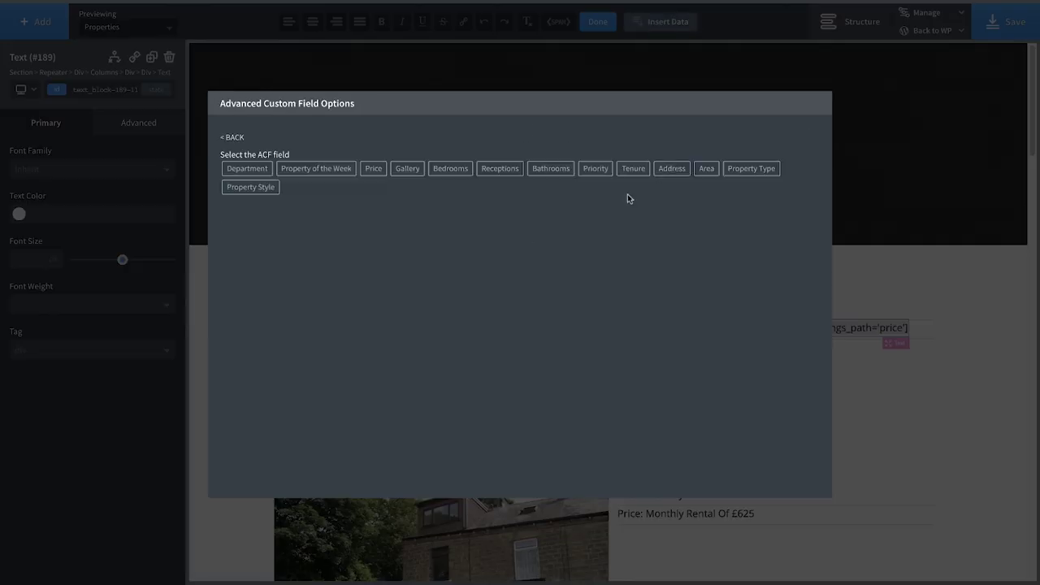
pyautogui.click(448, 171)
pyautogui.click(276, 211)
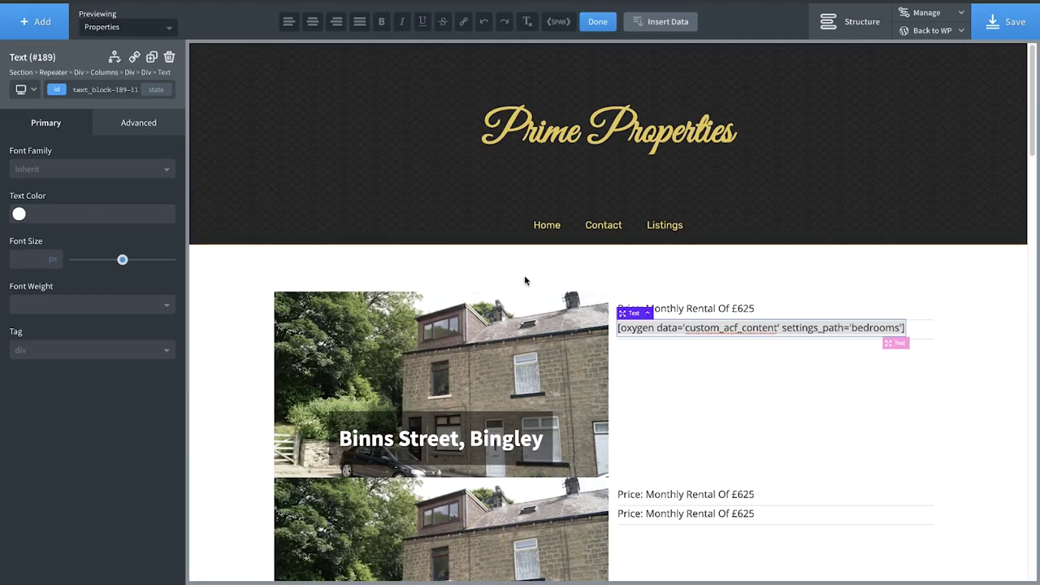
pyautogui.click(627, 333)
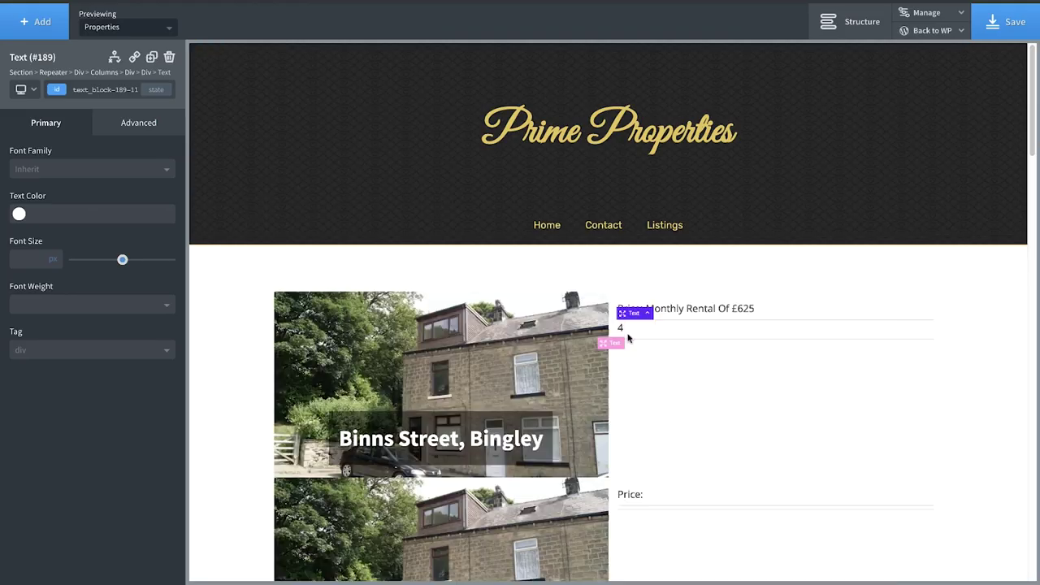
pyautogui.doubleClick(622, 329)
pyautogui.write("Bedrooms: [oxygen data='custom_acf_content' settings_path='bedrooms")
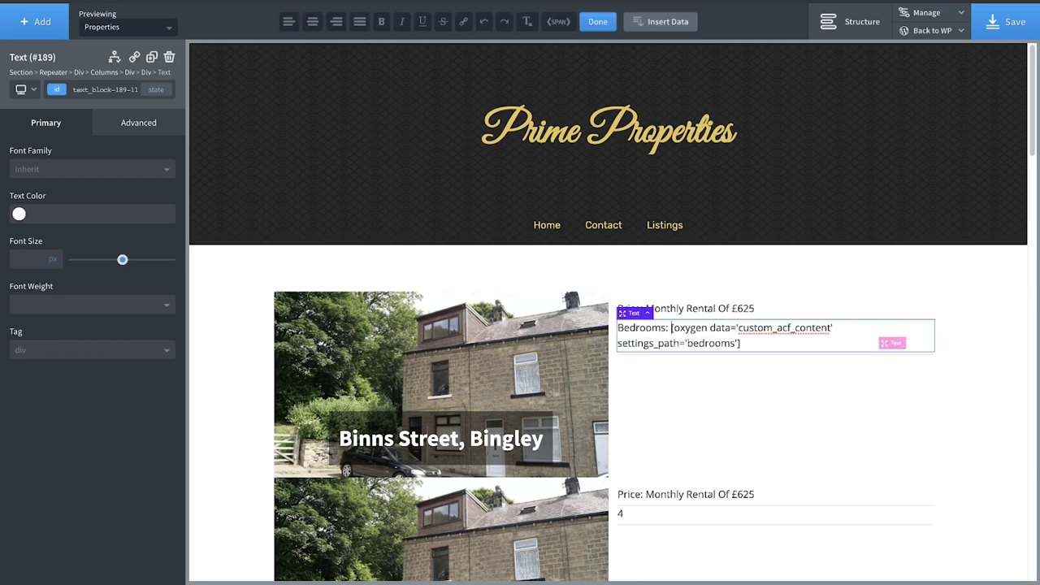
pyautogui.click(675, 379)
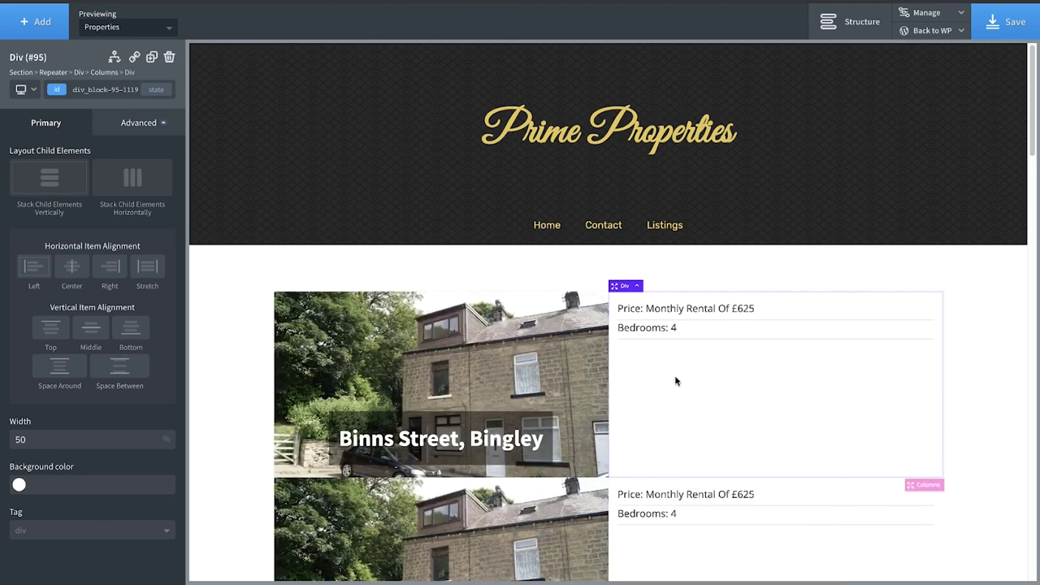
# Change the copied third row's text to the ACF Bathrooms field labelled 'Bathrooms:'
pyautogui.click(636, 334)
pyautogui.click(694, 333)
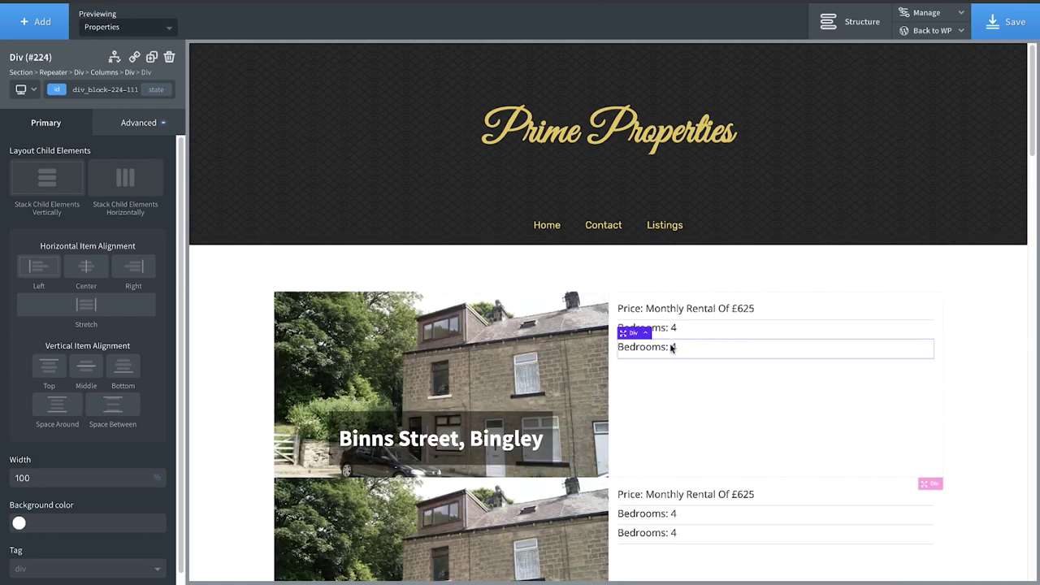
pyautogui.doubleClick(658, 350)
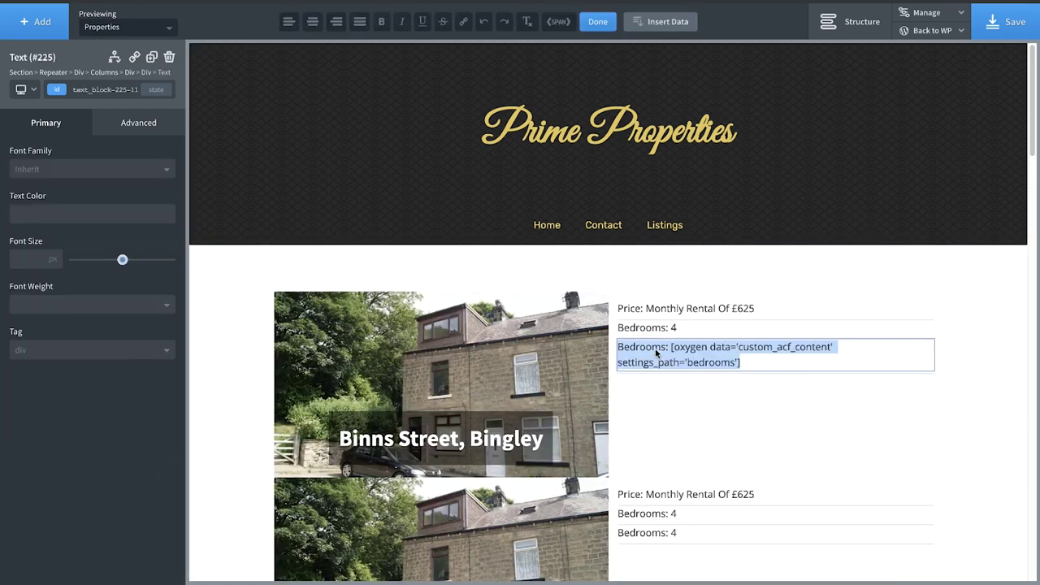
pyautogui.click(672, 22)
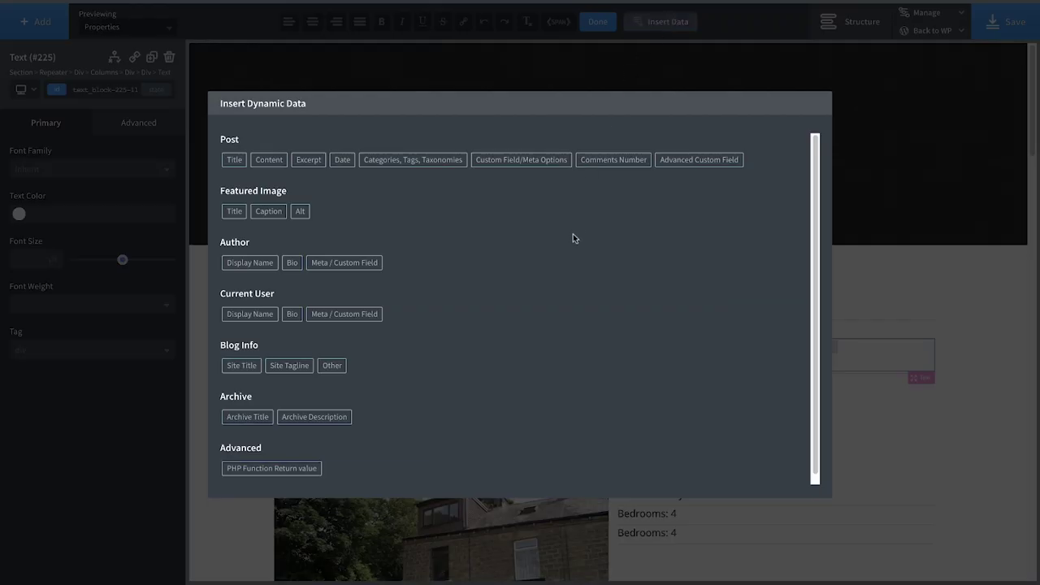
pyautogui.click(687, 160)
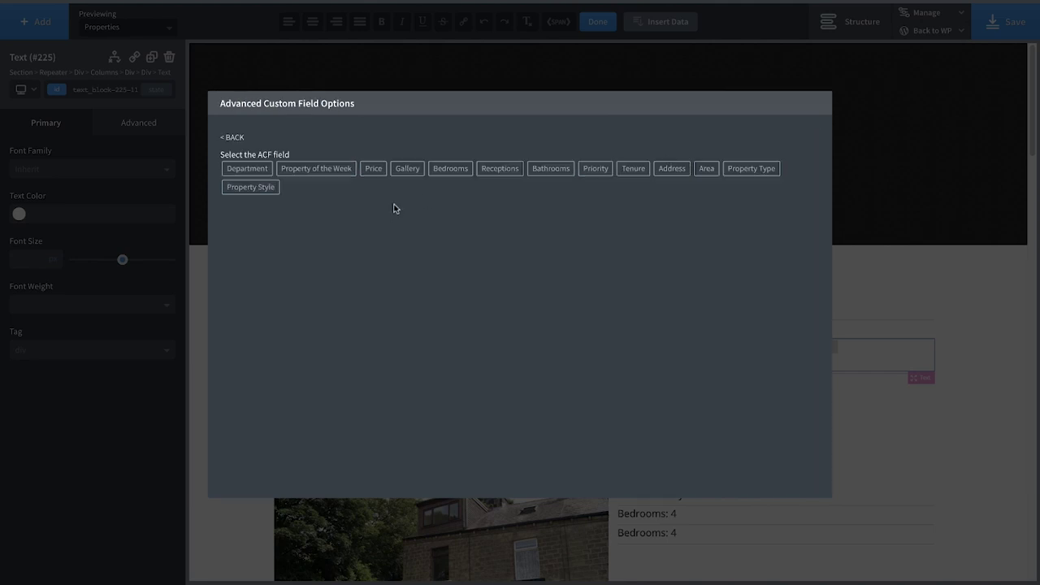
pyautogui.click(549, 171)
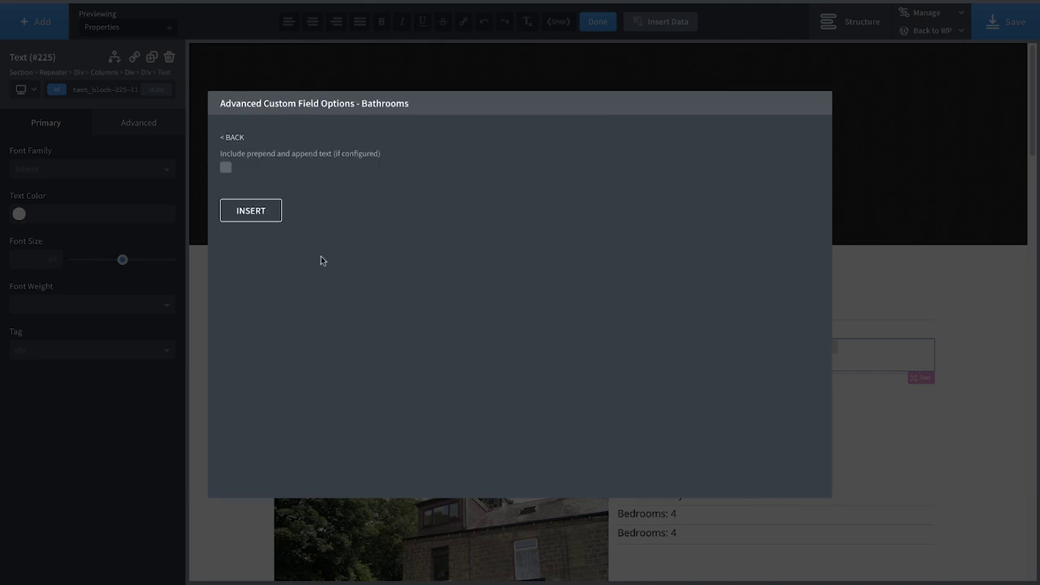
pyautogui.click(254, 213)
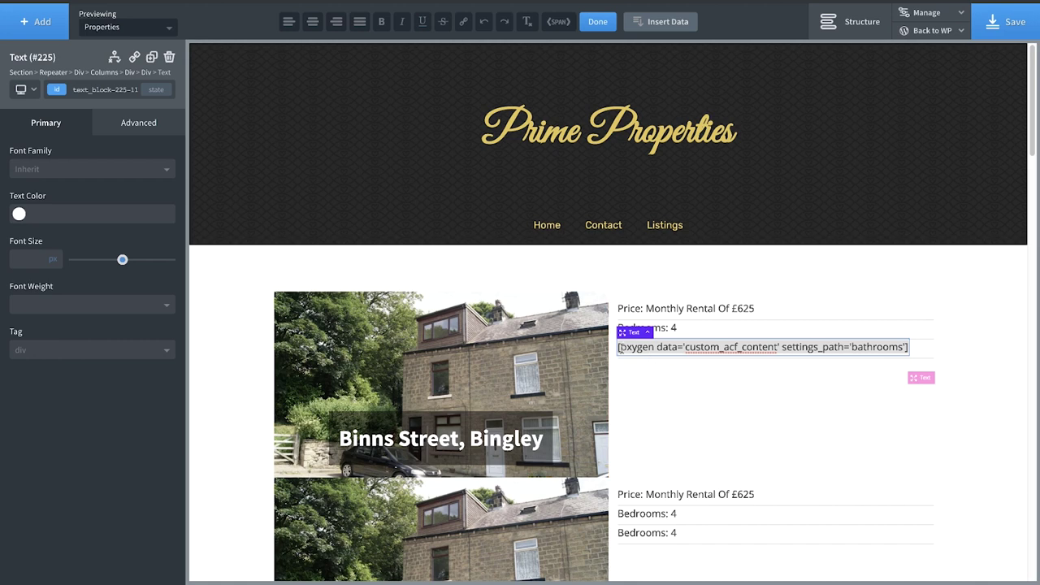
pyautogui.write('Bathrooms:')
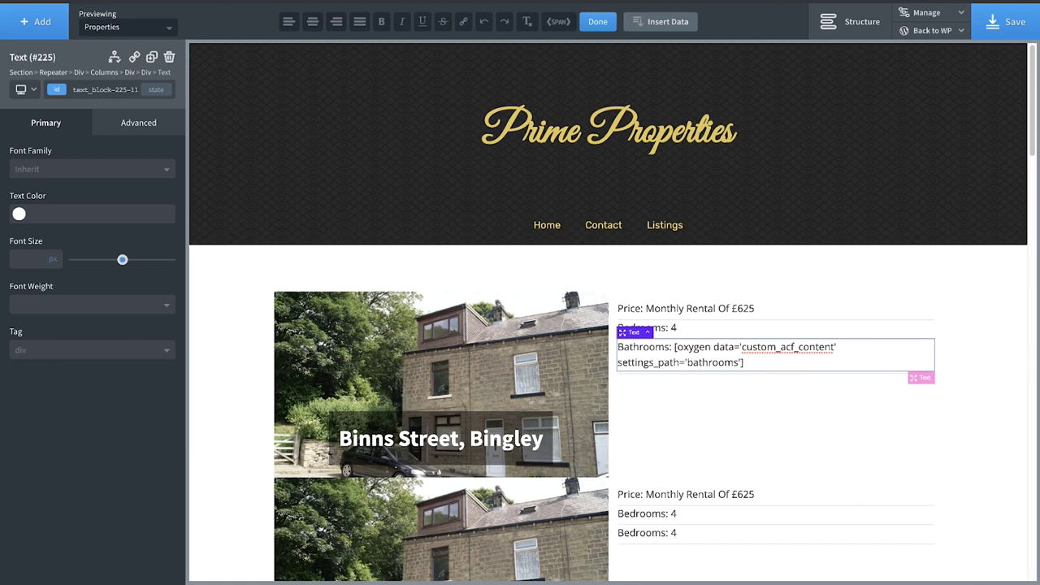
pyautogui.click(819, 401)
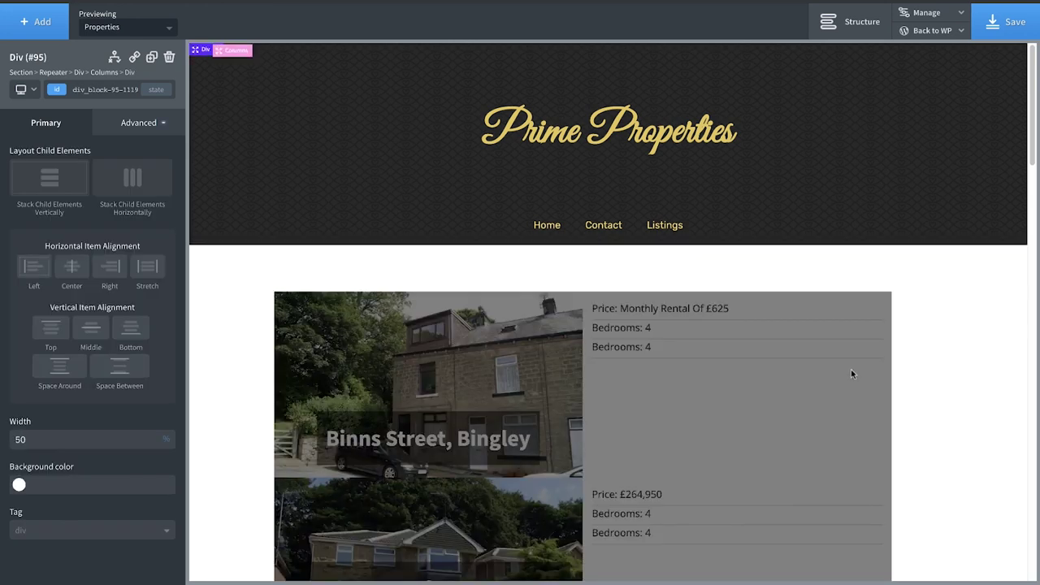
# Duplicate the Bathrooms row and swap its field for the ACF Address field
pyautogui.click(857, 354)
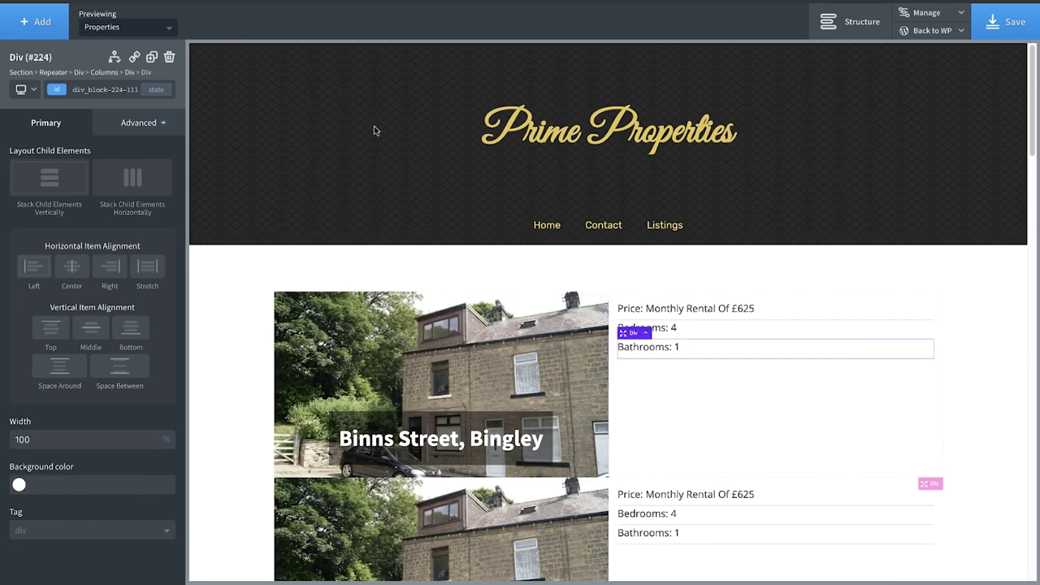
pyautogui.click(152, 57)
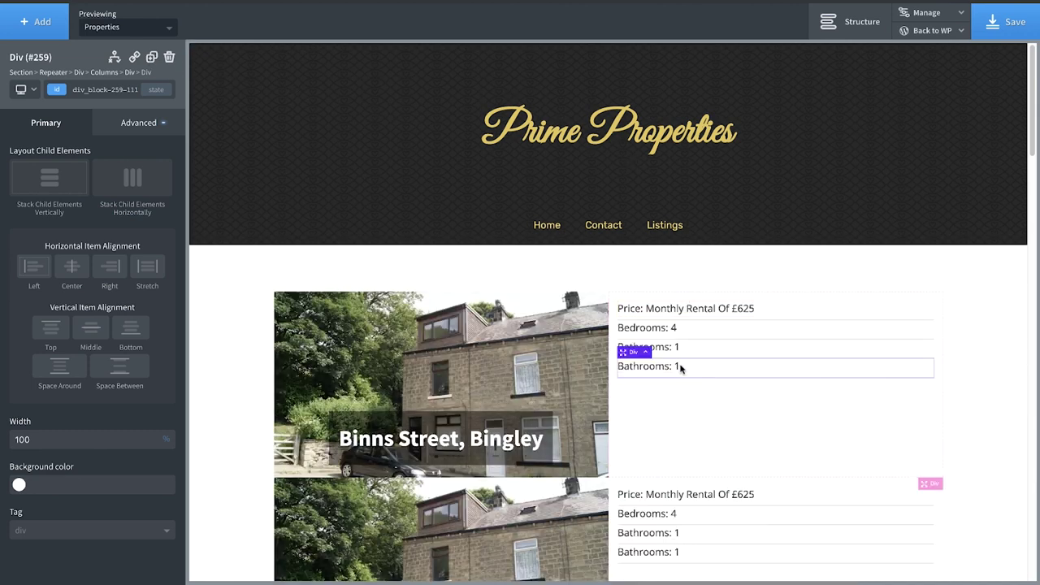
pyautogui.click(681, 367)
pyautogui.click(681, 367)
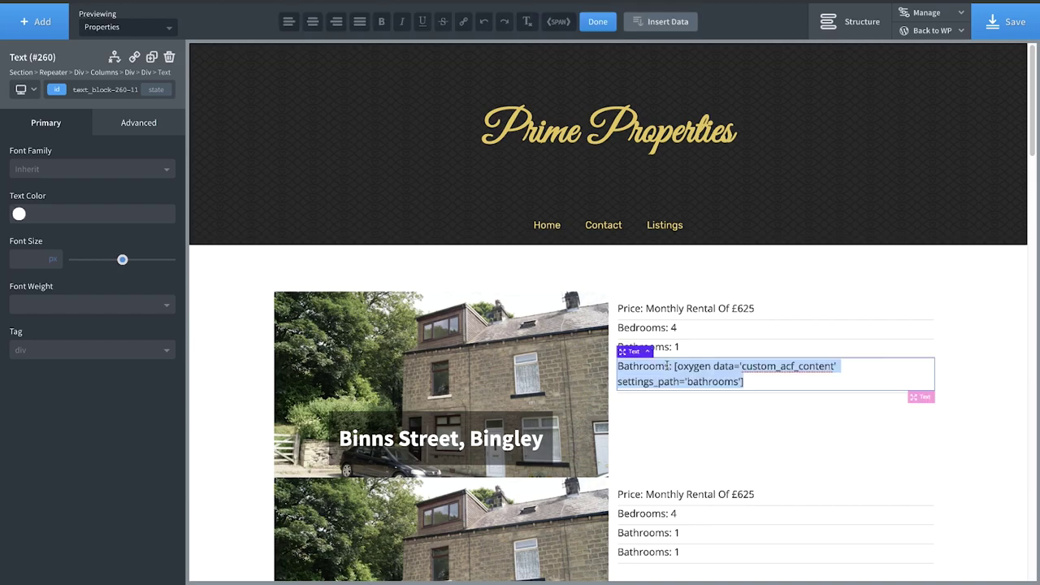
pyautogui.click(670, 22)
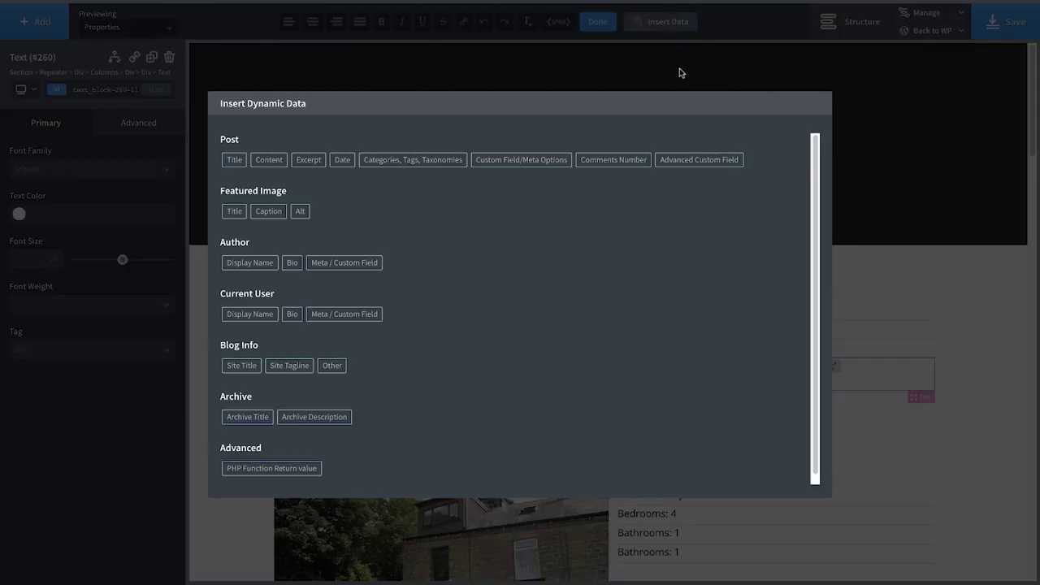
pyautogui.click(696, 160)
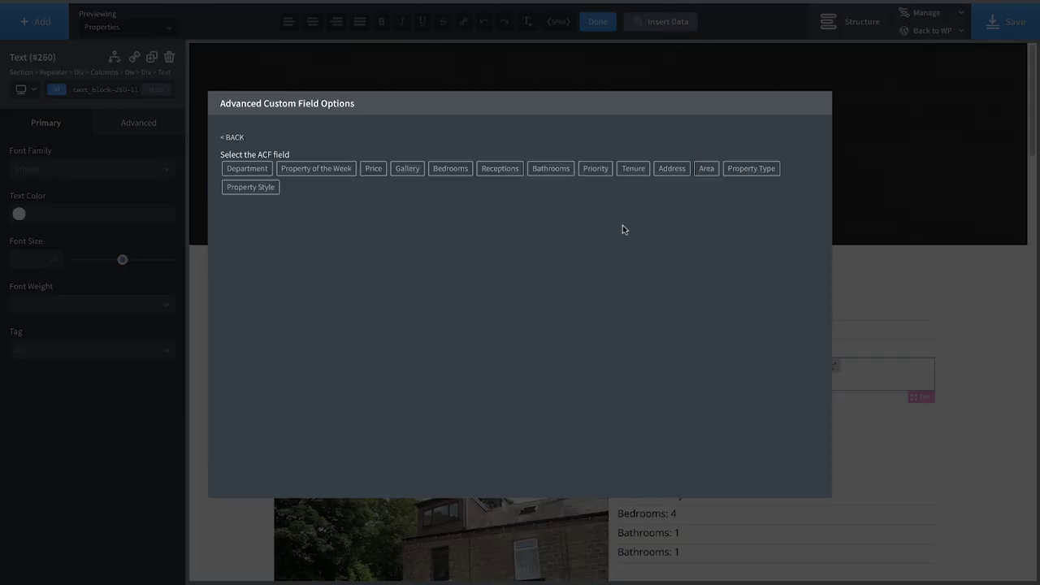
pyautogui.click(674, 175)
# Add a Button element beneath the address row
pyautogui.click(816, 416)
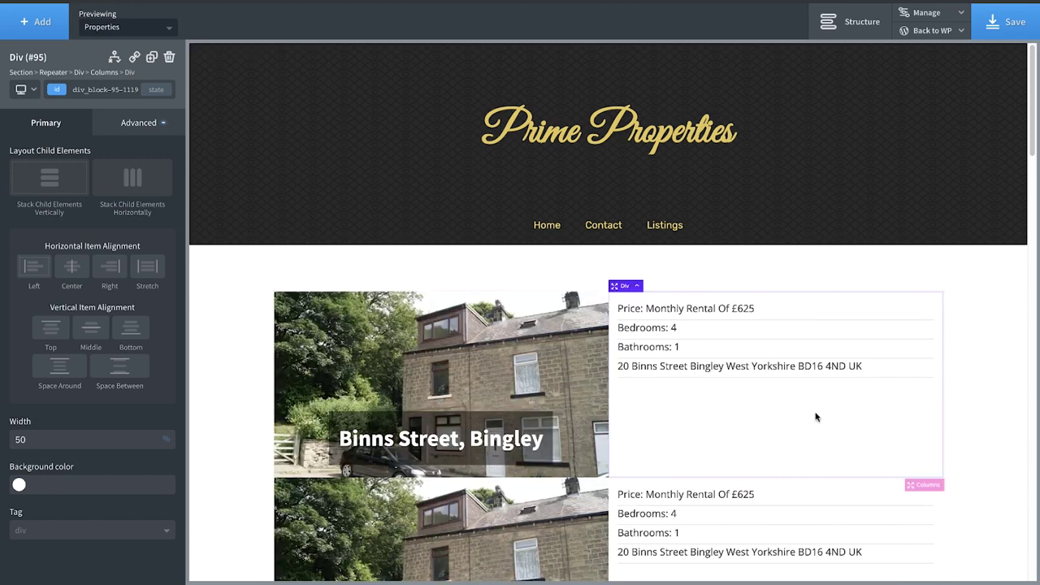
pyautogui.click(36, 21)
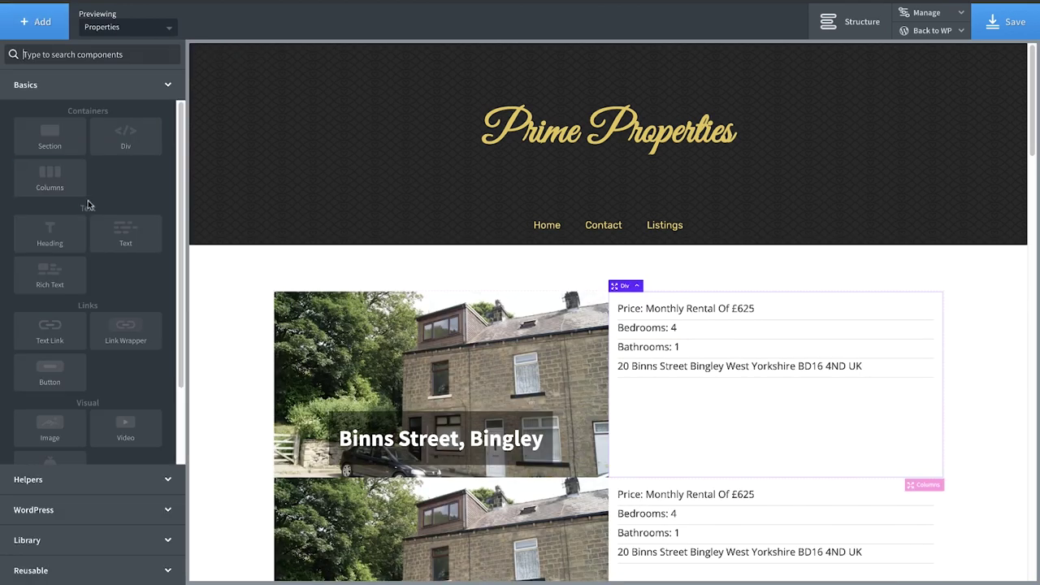
pyautogui.click(49, 372)
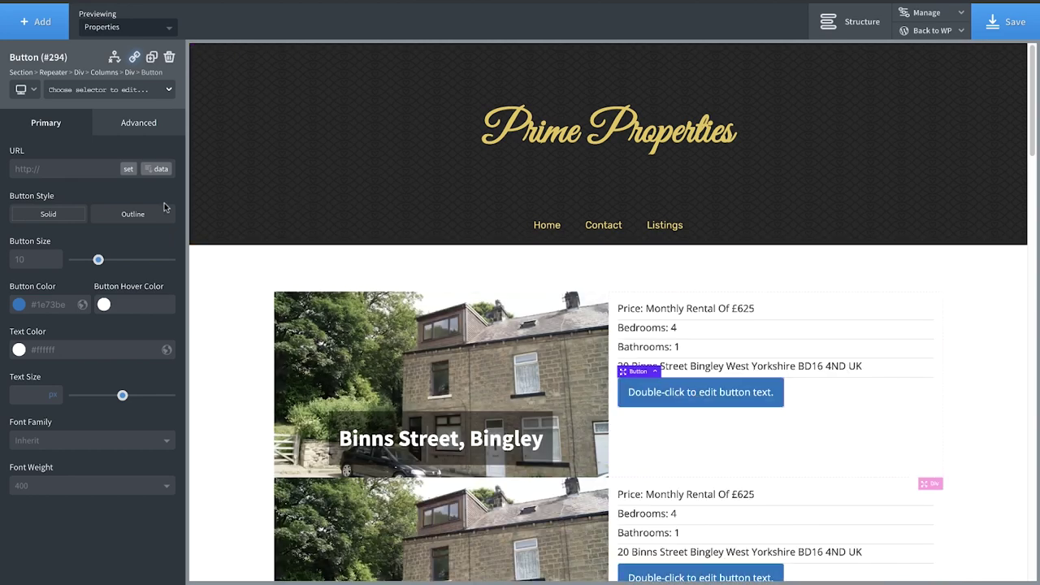
# Link the button to the property's permalink and label it 'View Property'
pyautogui.click(165, 168)
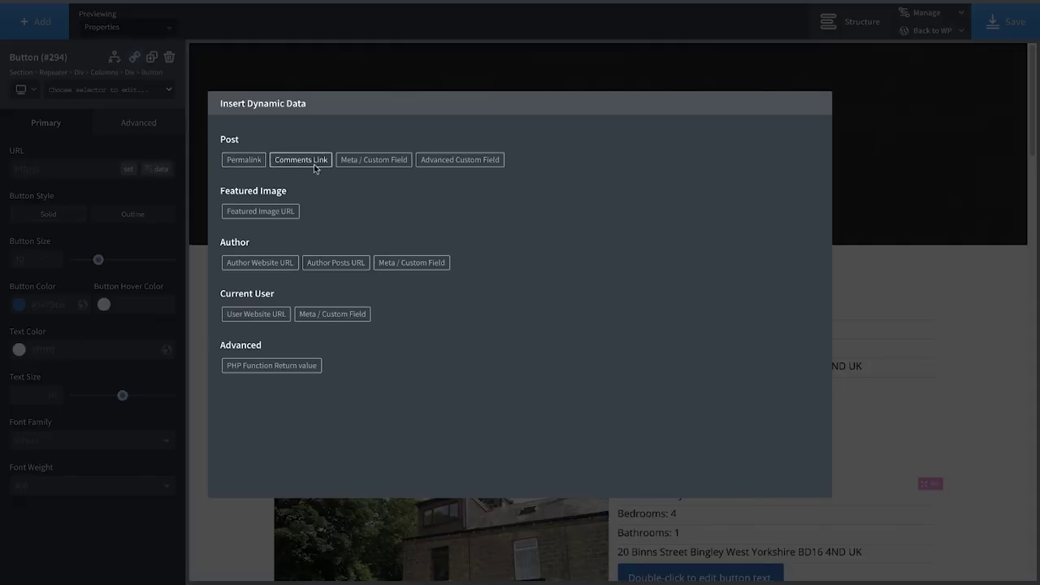
pyautogui.click(243, 160)
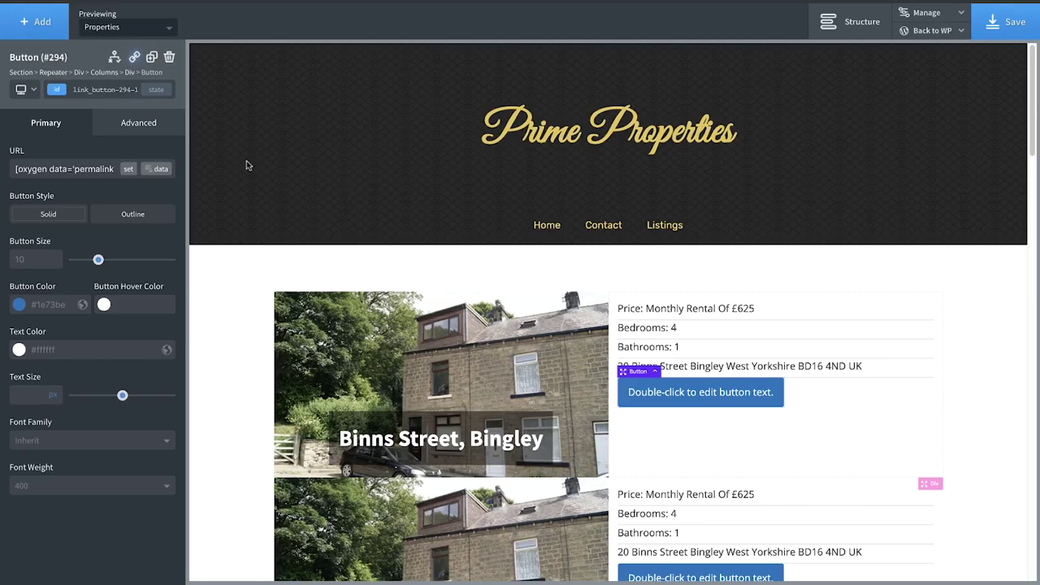
pyautogui.doubleClick(694, 404)
pyautogui.write('View Property')
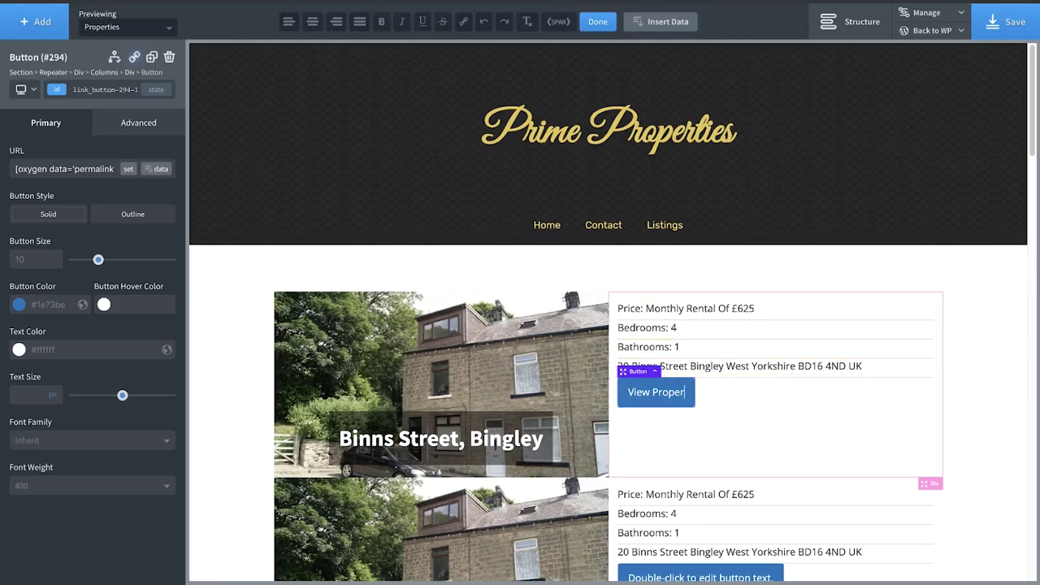
# Give the button the dark global button colour and LightGold text
pyautogui.click(19, 304)
pyautogui.click(55, 460)
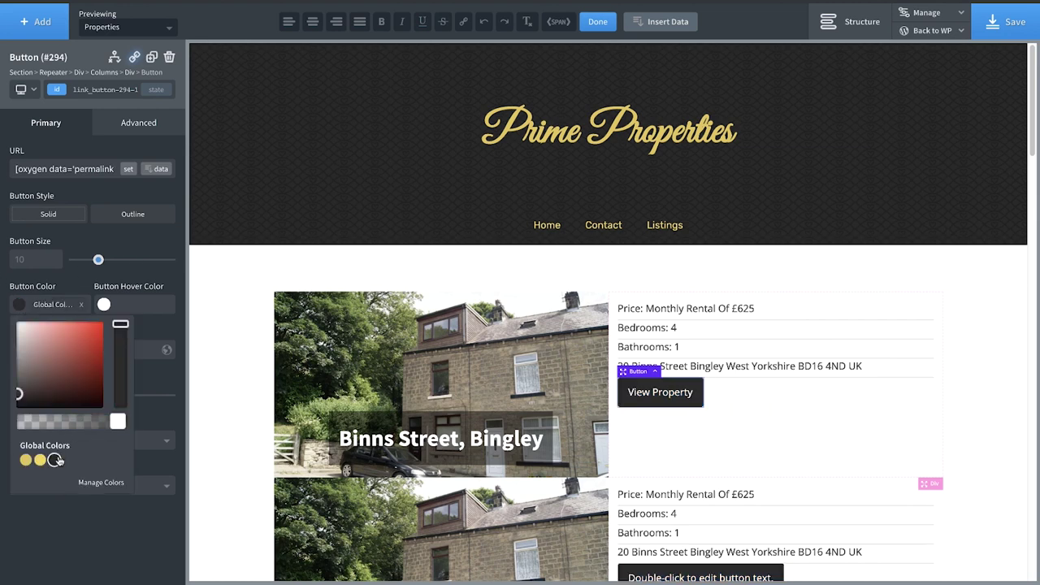
pyautogui.click(79, 282)
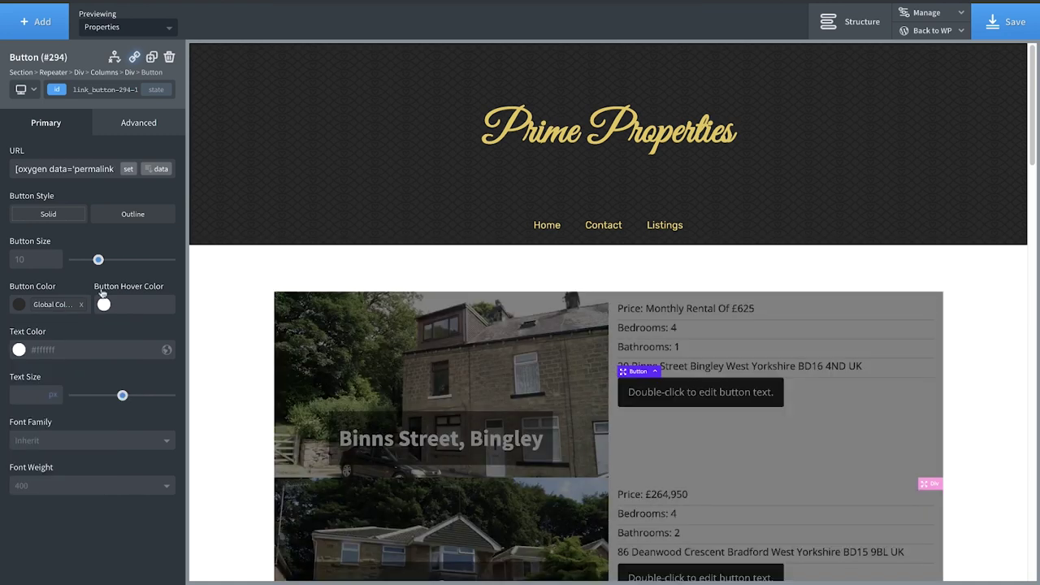
pyautogui.click(19, 350)
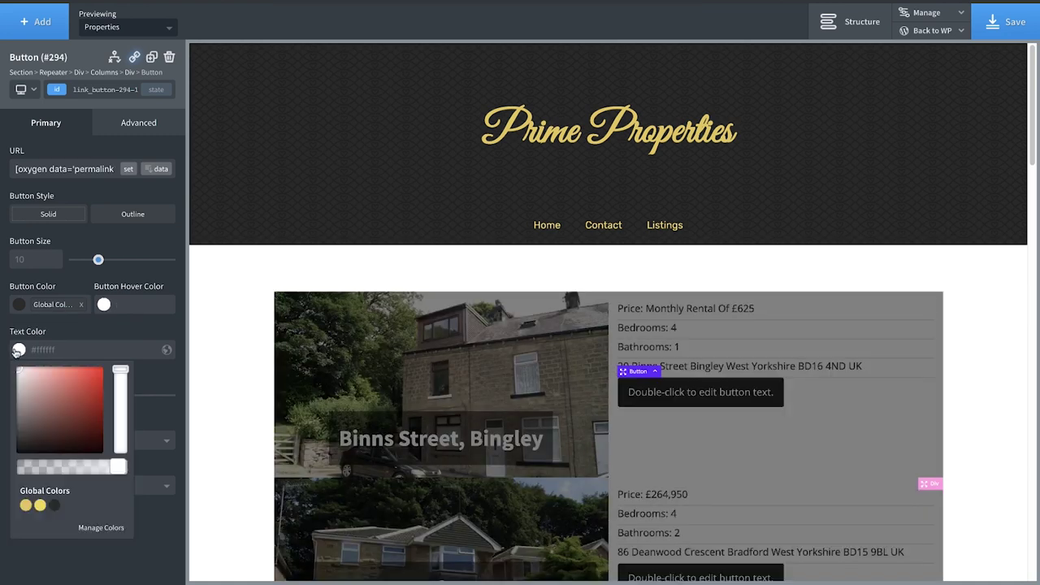
pyautogui.click(39, 505)
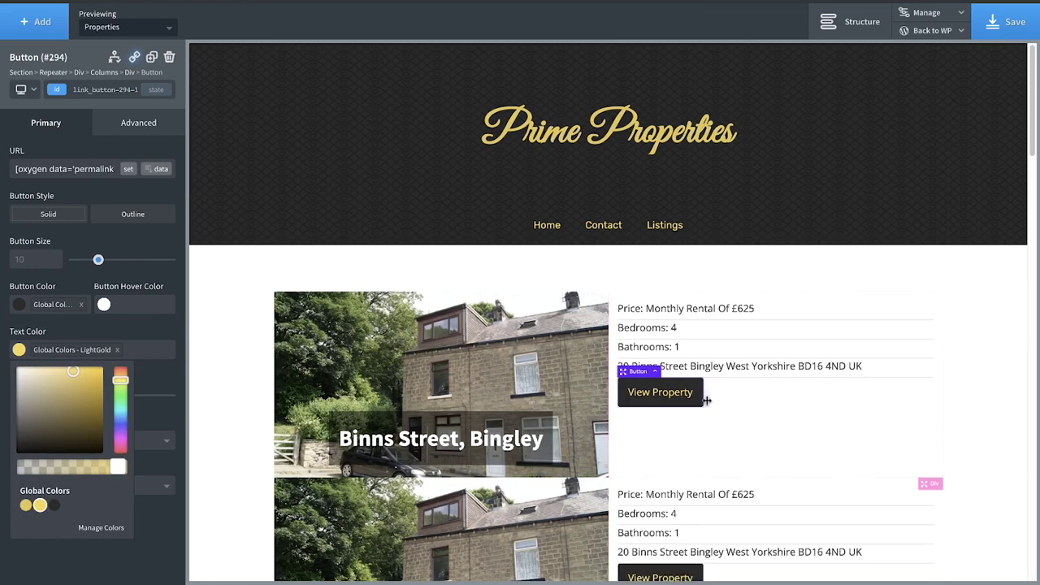
# Increase the button's top margin to about 31px, then select the whole listing card
pyautogui.click(772, 410)
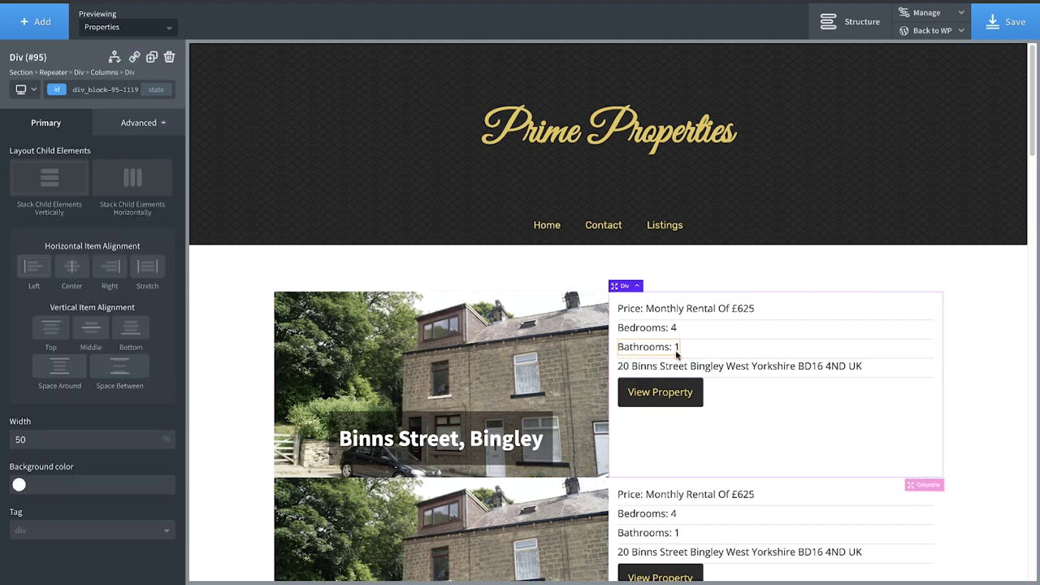
pyautogui.click(672, 394)
pyautogui.moveTo(666, 376); pyautogui.dragTo(670, 396)
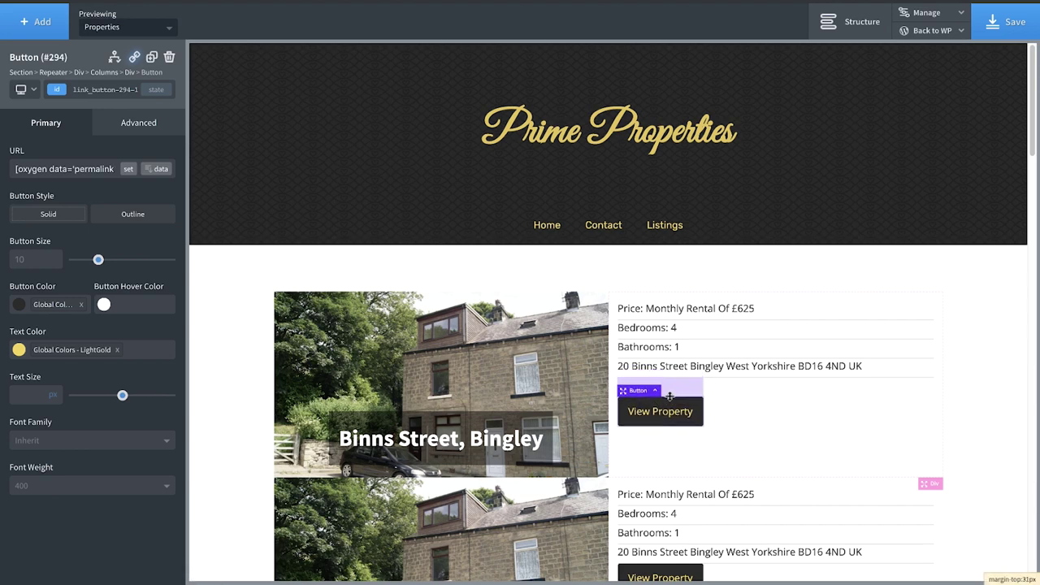
pyautogui.click(819, 435)
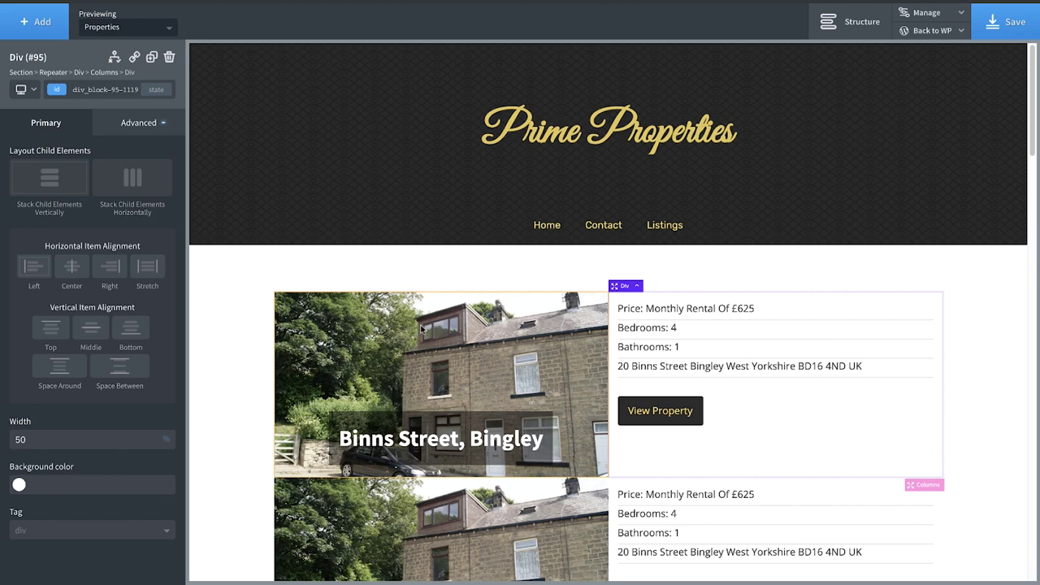
pyautogui.click(931, 484)
pyautogui.click(932, 485)
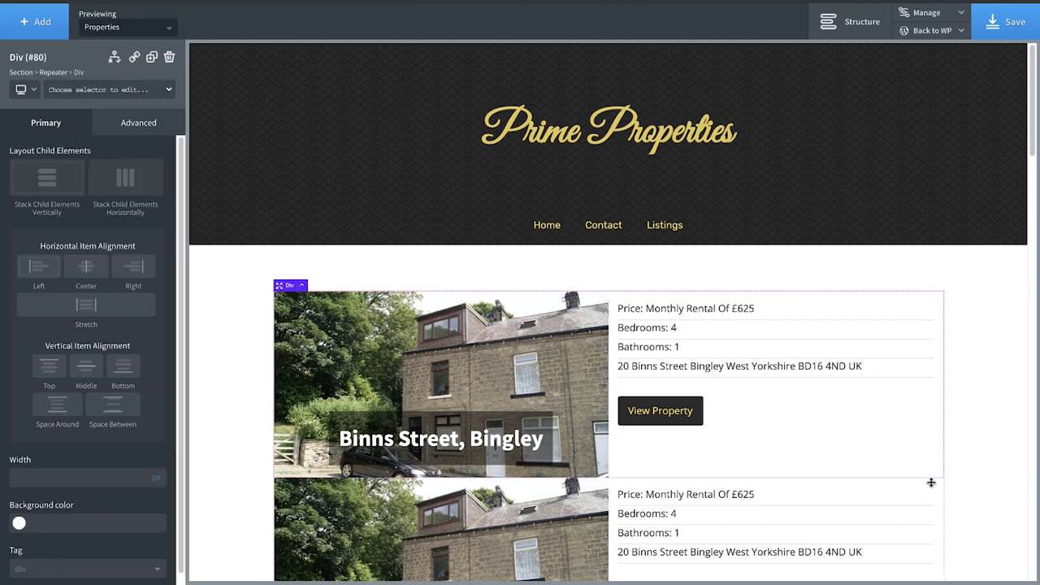
# Give the listing card 15px padding on all sides
pyautogui.click(128, 122)
pyautogui.click(99, 188)
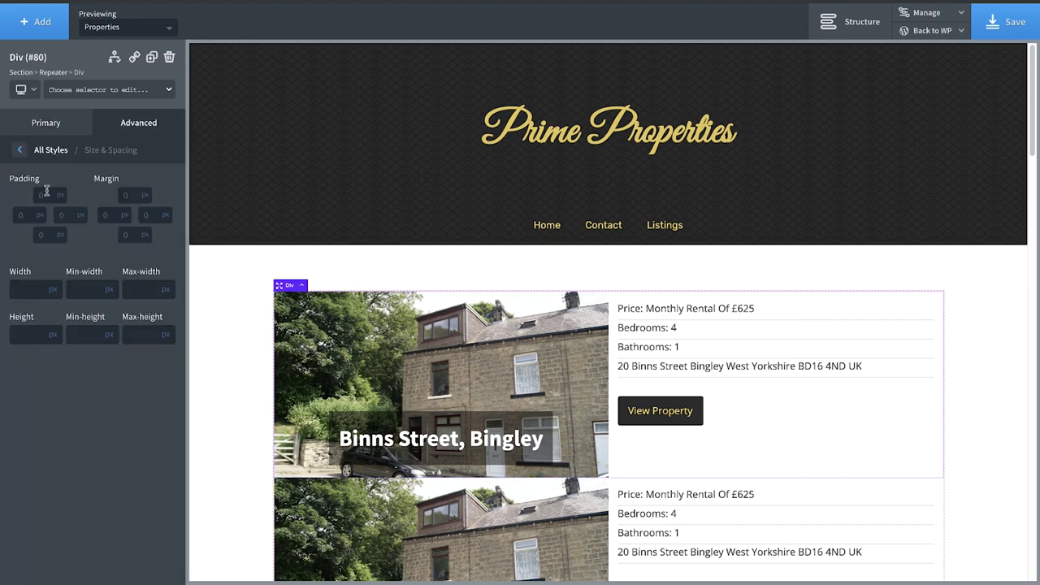
pyautogui.write('15')
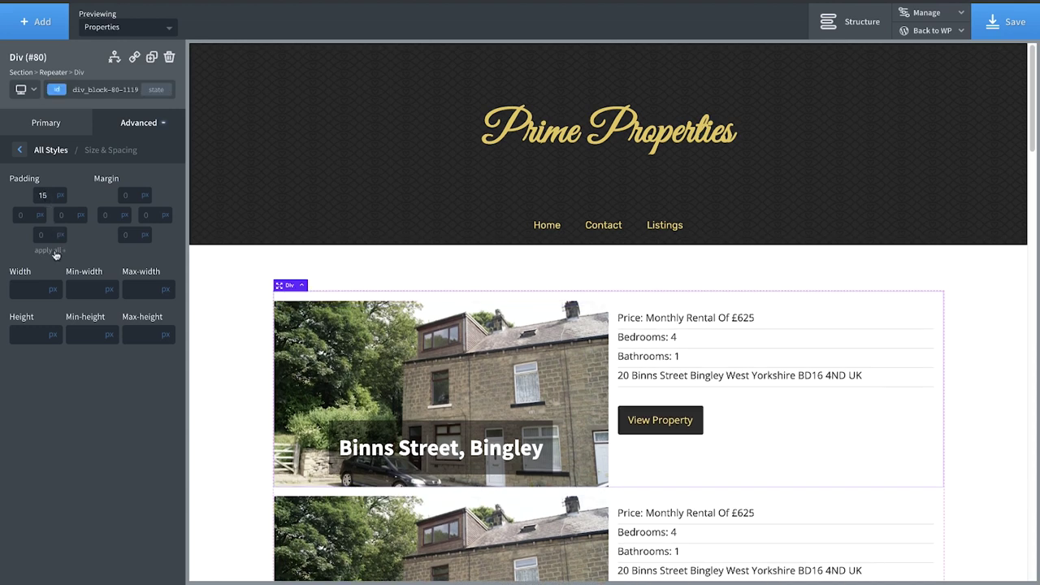
pyautogui.click(50, 250)
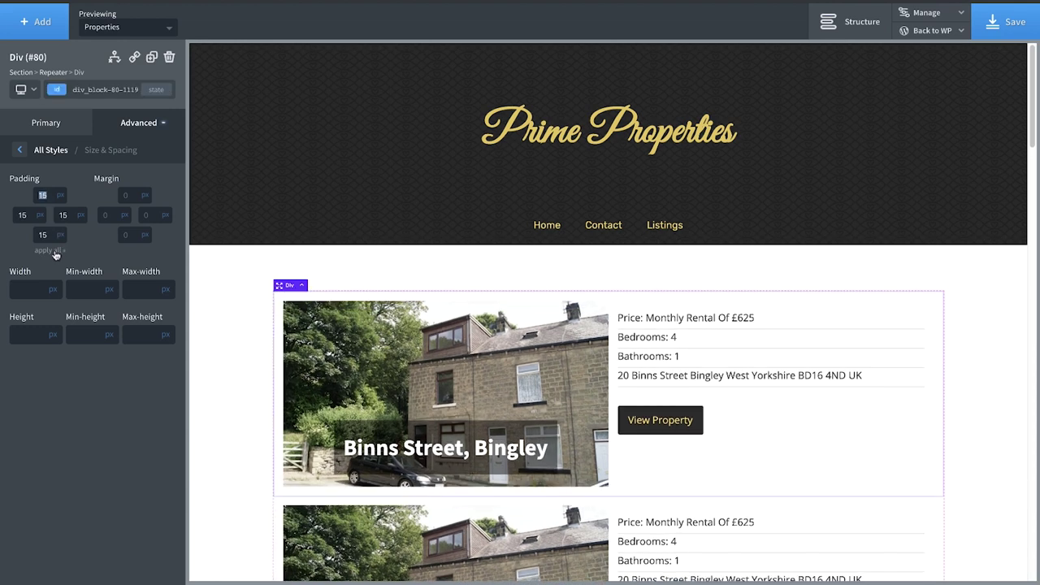
# Set the card background colour to light grey #f9f9f9
pyautogui.click(122, 131)
pyautogui.click(75, 157)
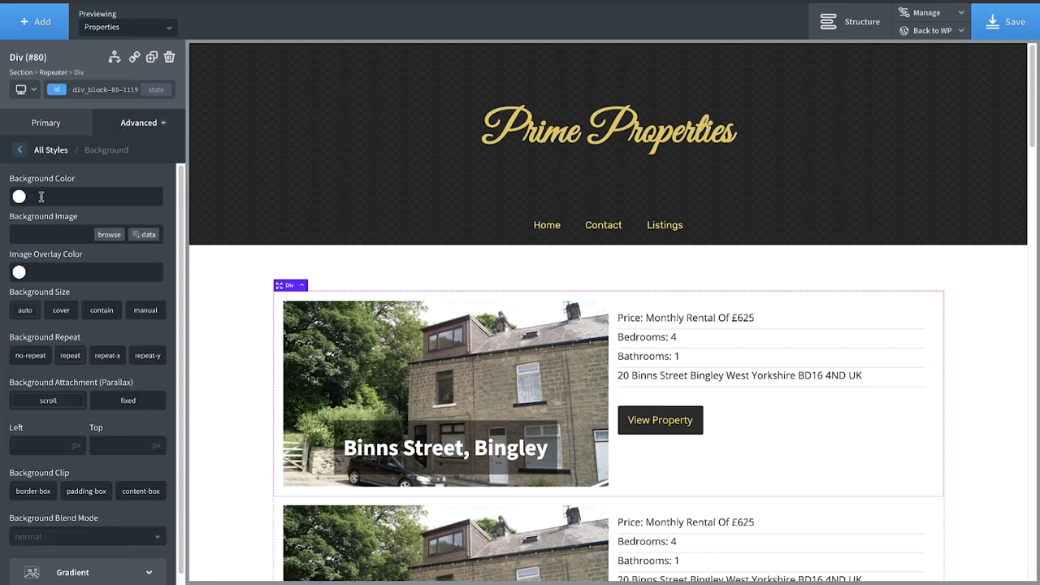
pyautogui.click(19, 198)
pyautogui.moveTo(21, 236); pyautogui.dragTo(18, 217)
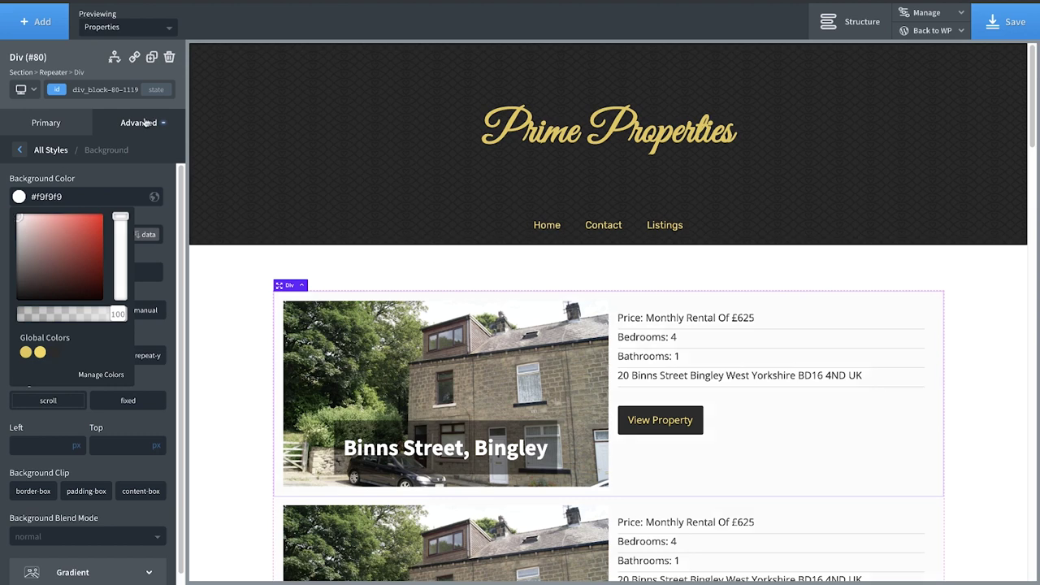
# Give the card a 4px border radius on all corners
pyautogui.click(145, 122)
pyautogui.click(124, 291)
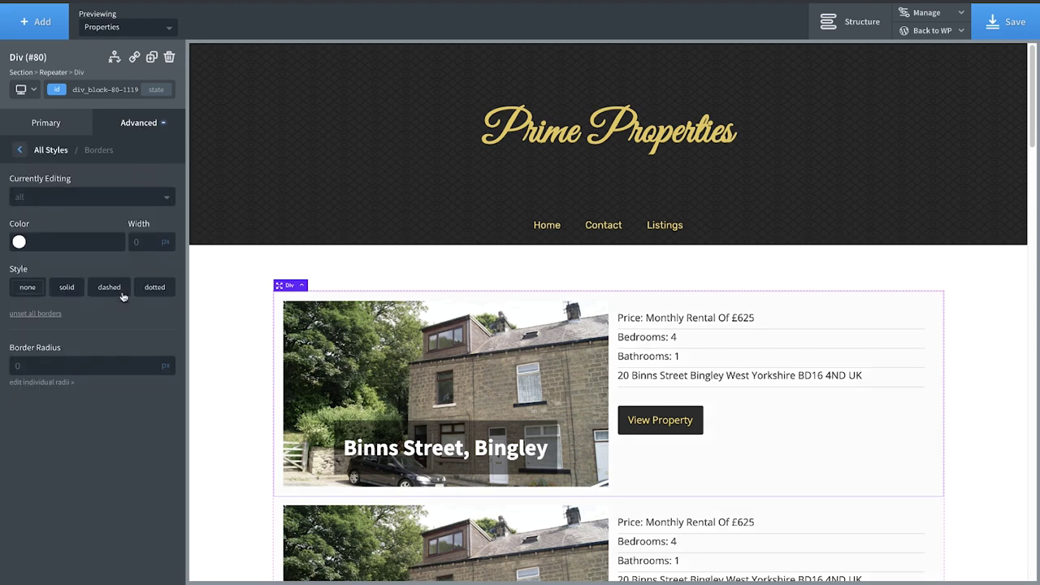
pyautogui.click(47, 382)
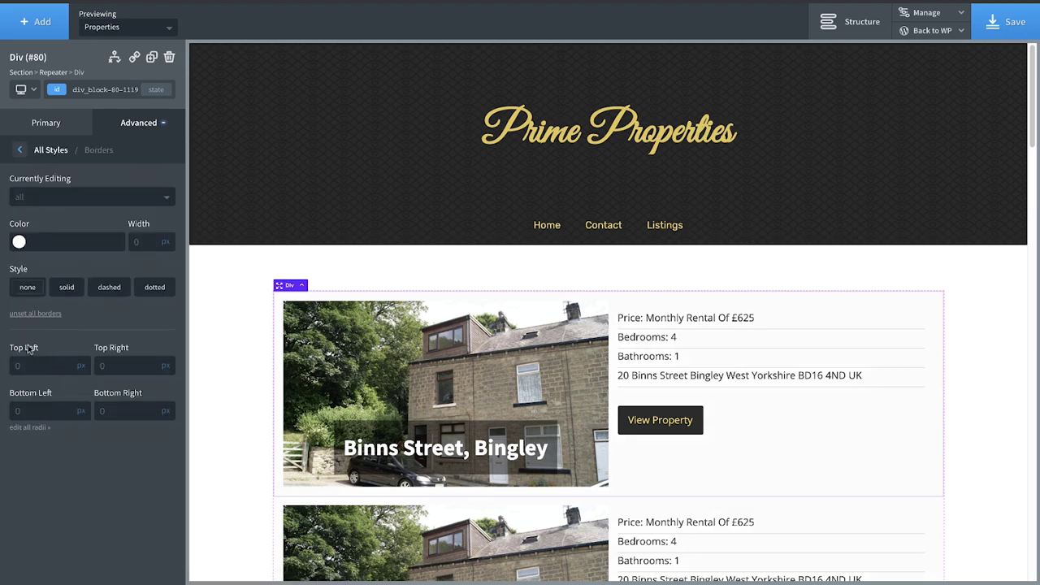
pyautogui.click(31, 427)
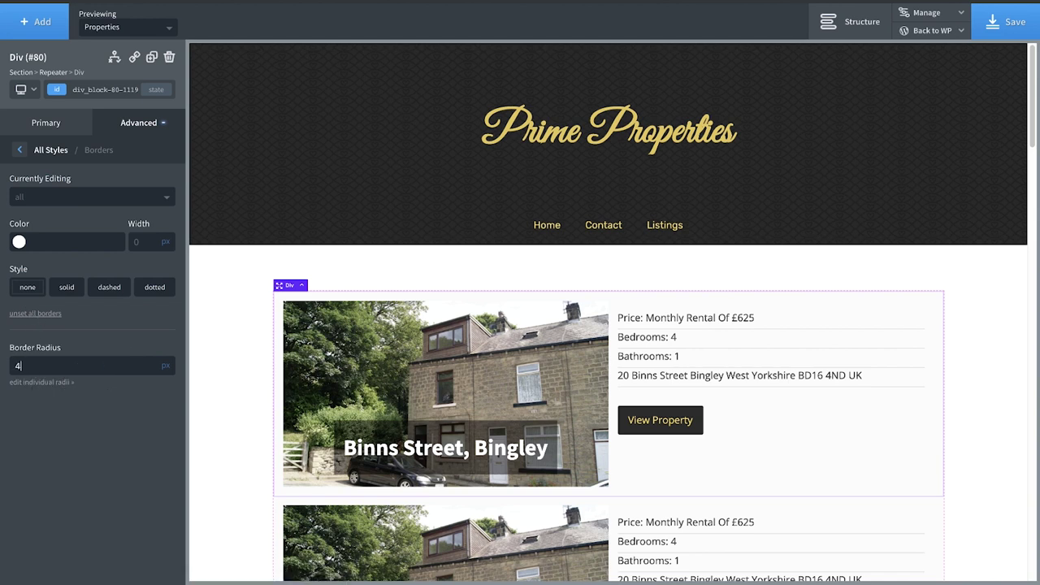
pyautogui.click(37, 360)
pyautogui.click(136, 127)
# Set the card's box shadow colour to a mostly transparent near-black, rgba(2,2,2,0.22)
pyautogui.click(103, 324)
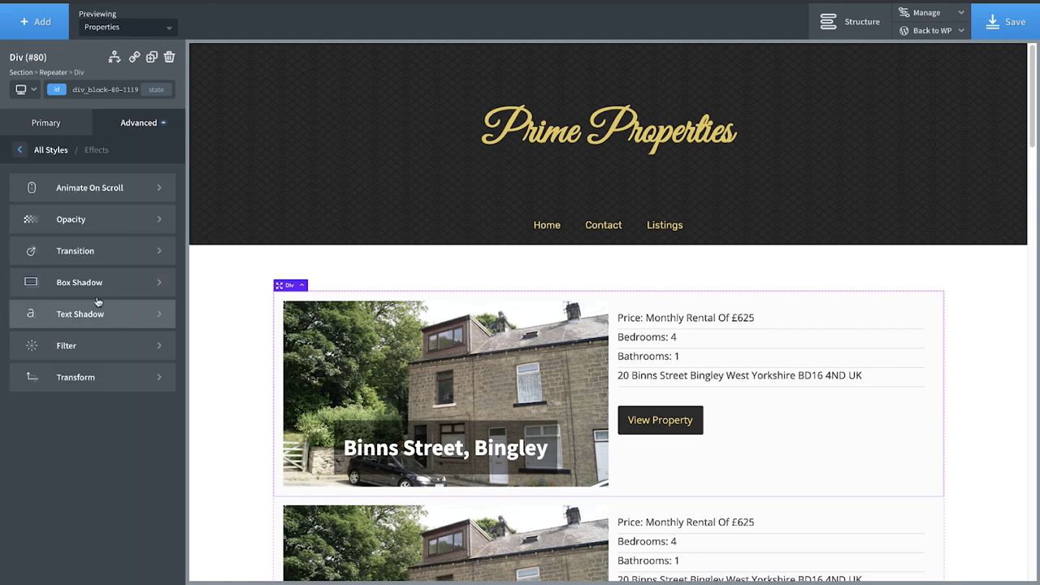
pyautogui.click(94, 282)
pyautogui.click(50, 236)
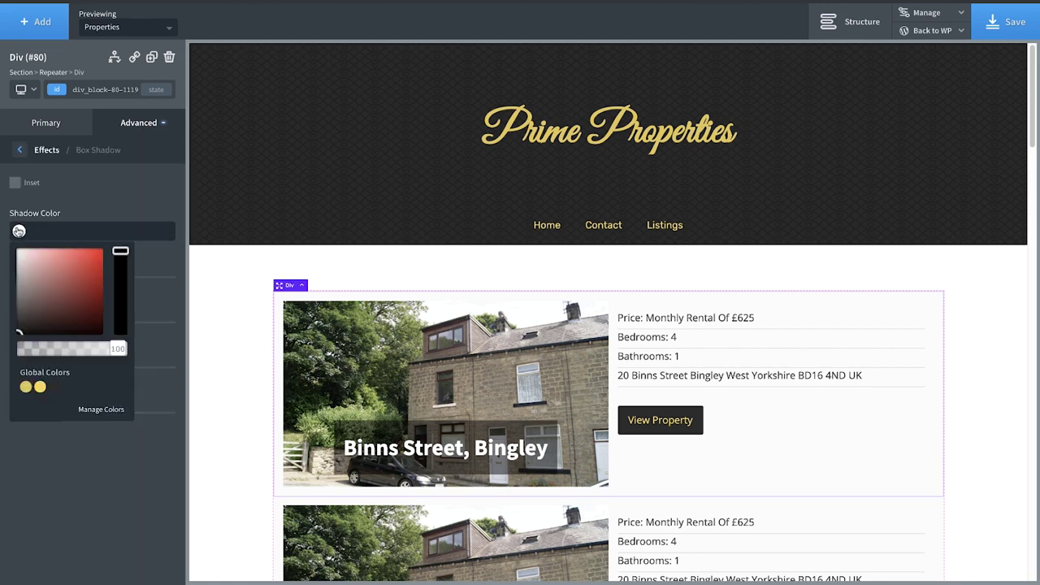
pyautogui.moveTo(25, 317); pyautogui.dragTo(20, 346)
pyautogui.click(14, 338)
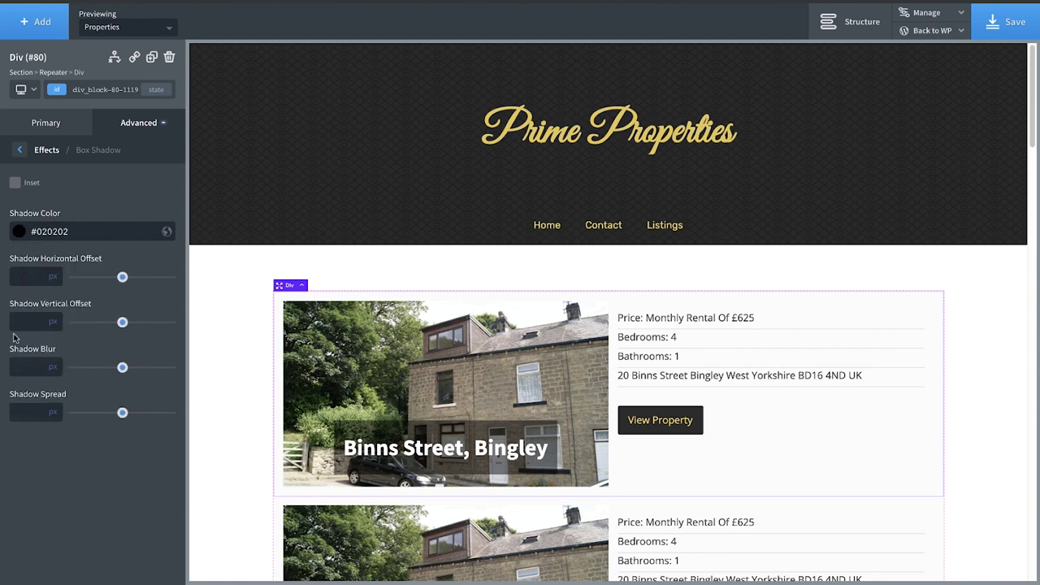
pyautogui.click(18, 234)
pyautogui.moveTo(119, 348); pyautogui.dragTo(42, 348)
# Make it an outer shadow with 0 offsets, 25 blur and -10 spread
pyautogui.click(106, 190)
pyautogui.click(30, 277)
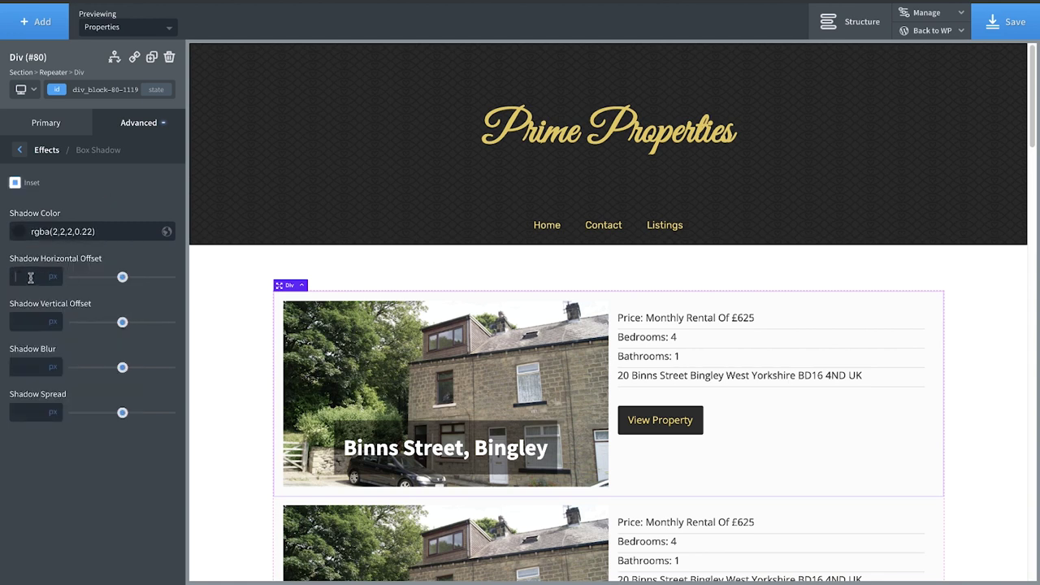
pyautogui.write('0')
pyautogui.click(30, 322)
pyautogui.write('0')
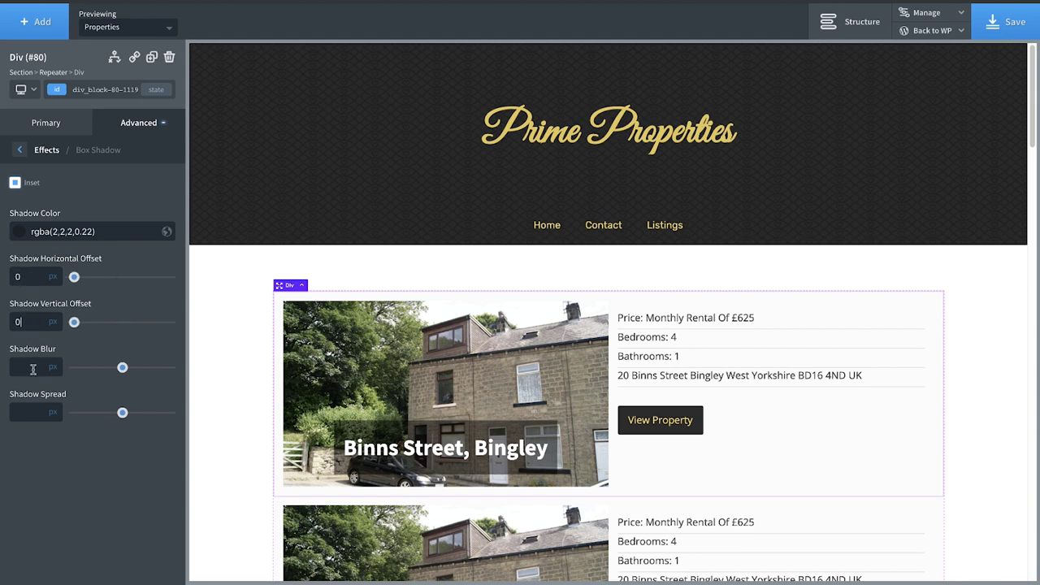
pyautogui.click(32, 370)
pyautogui.write('25')
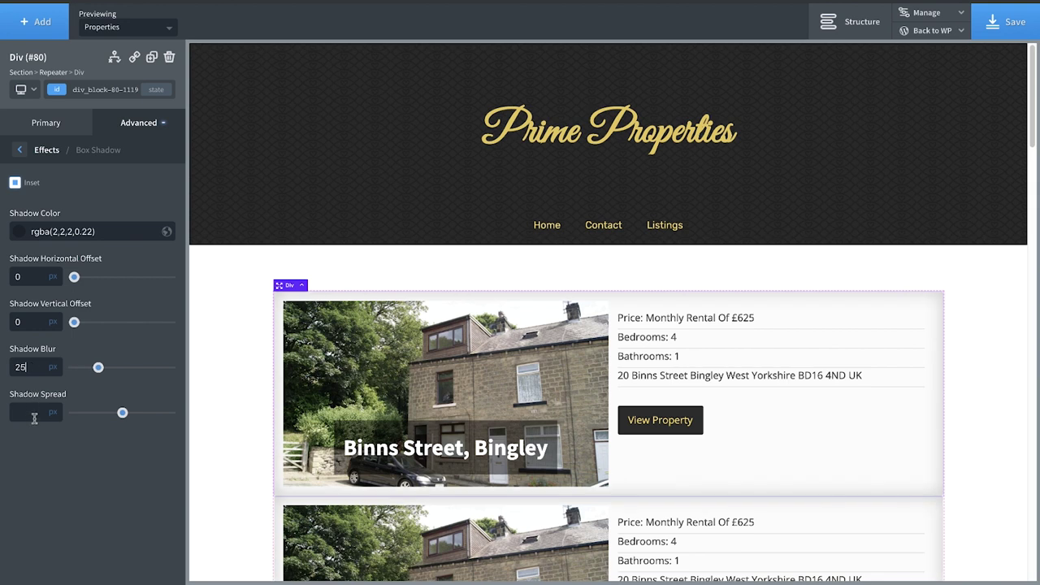
pyautogui.write('-10')
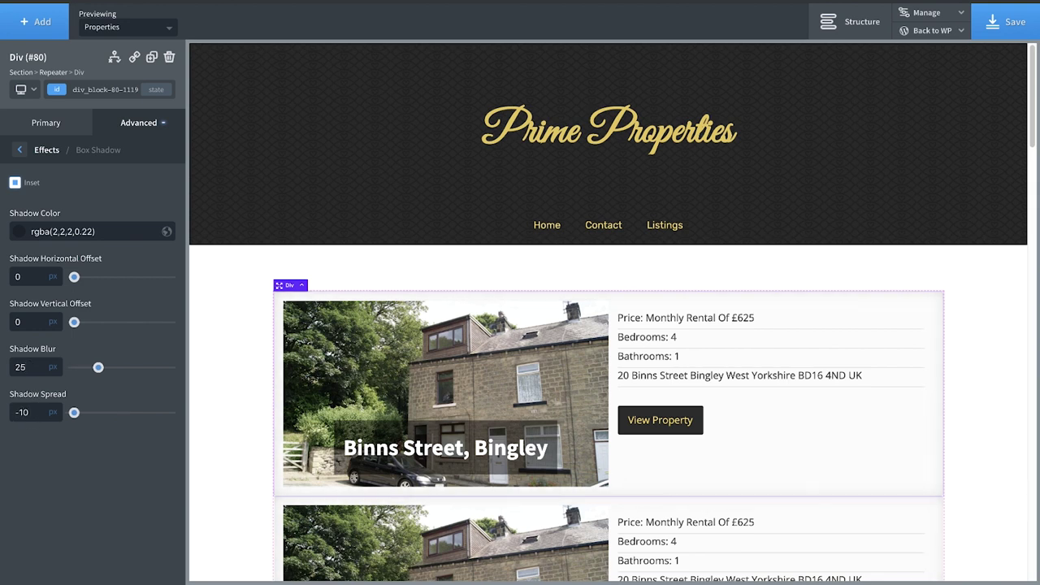
pyautogui.click(16, 183)
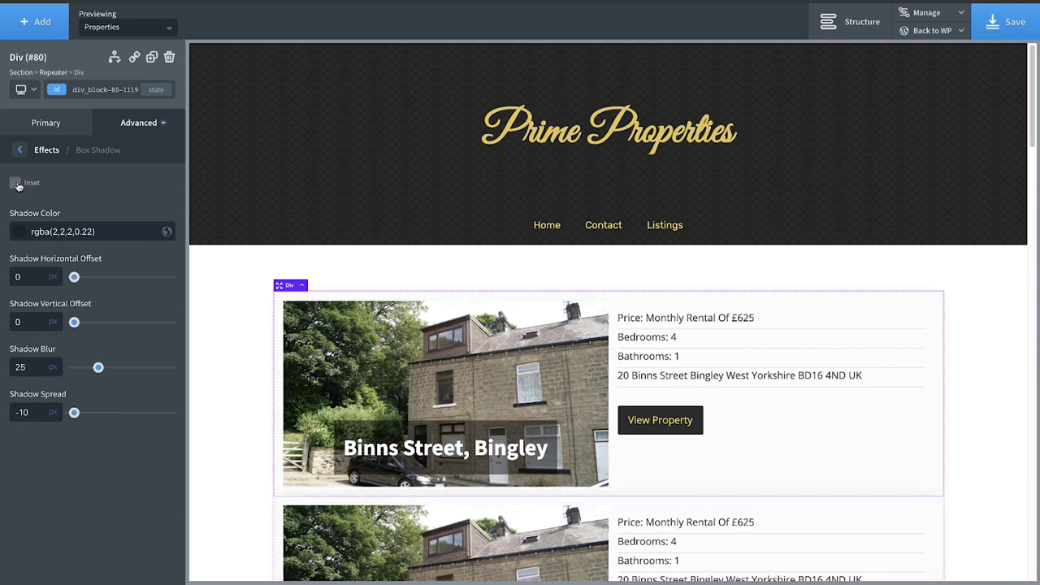
# Give the card a 30px bottom margin
pyautogui.click(145, 130)
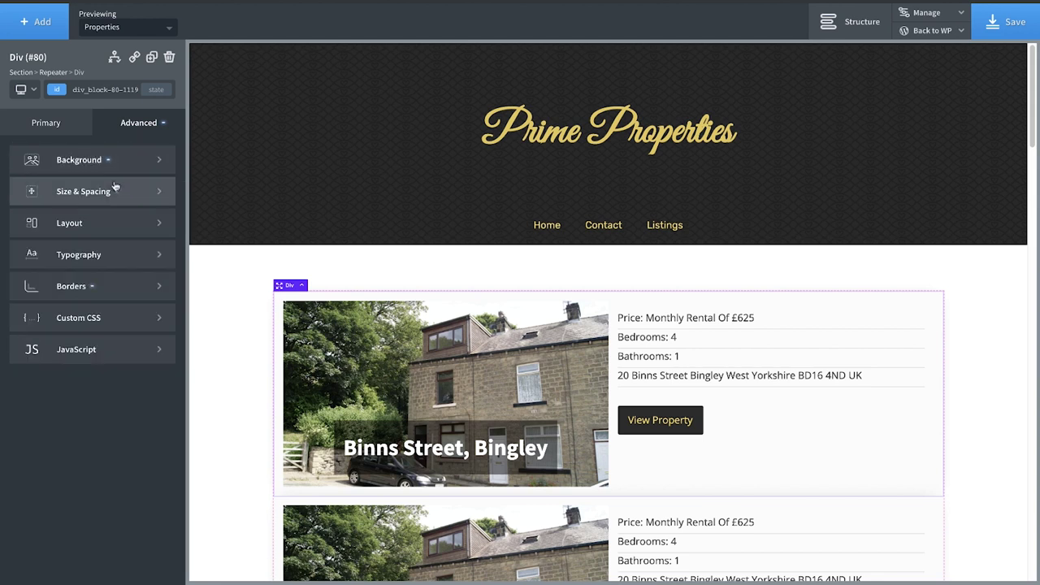
pyautogui.click(110, 186)
pyautogui.click(128, 234)
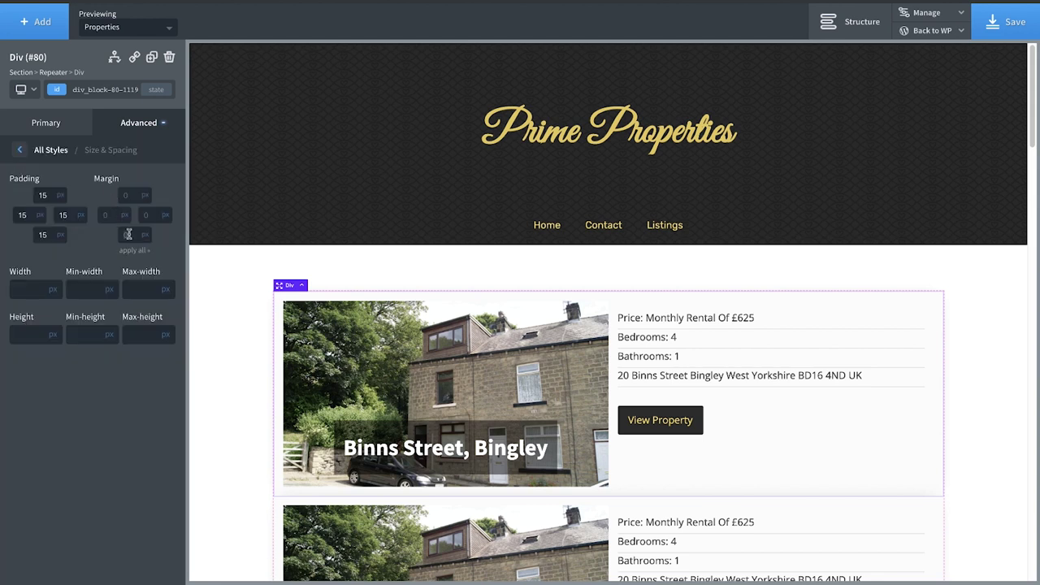
pyautogui.write('30')
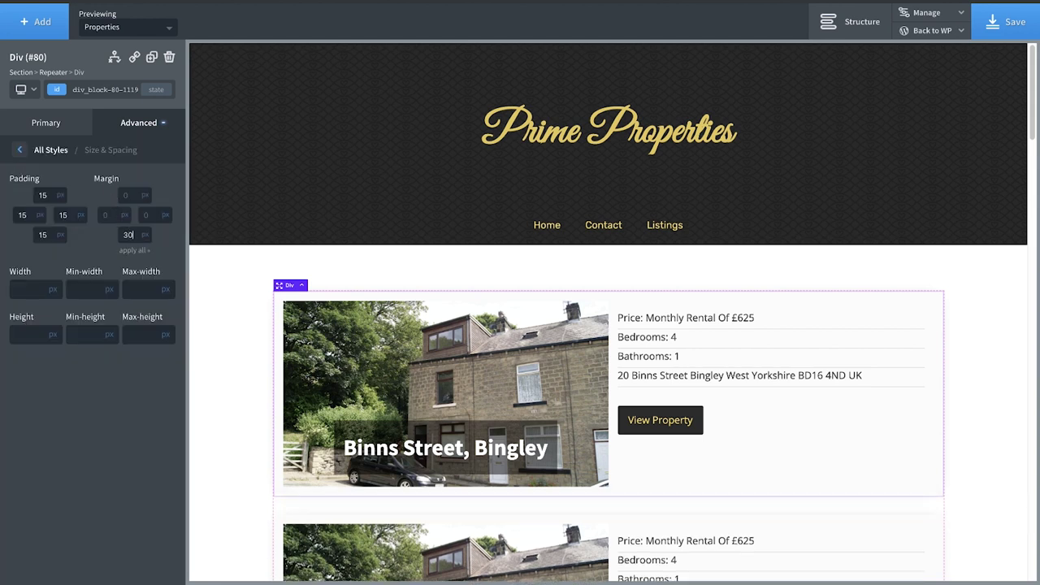
# Save the design and view the live listings page in a new tab
pyautogui.click(1015, 24)
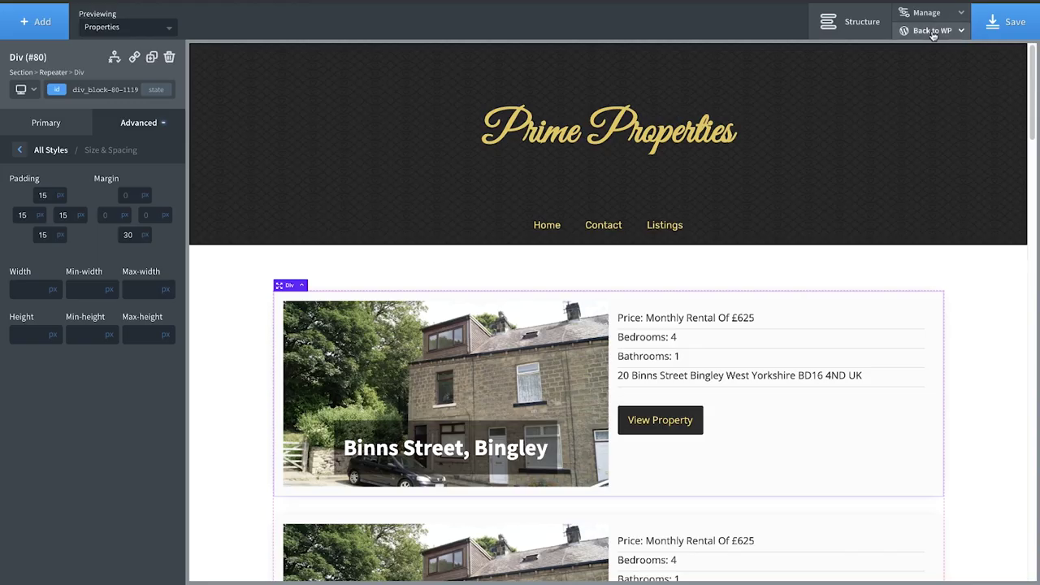
pyautogui.moveTo(933, 32)
pyautogui.rightClick(922, 71)
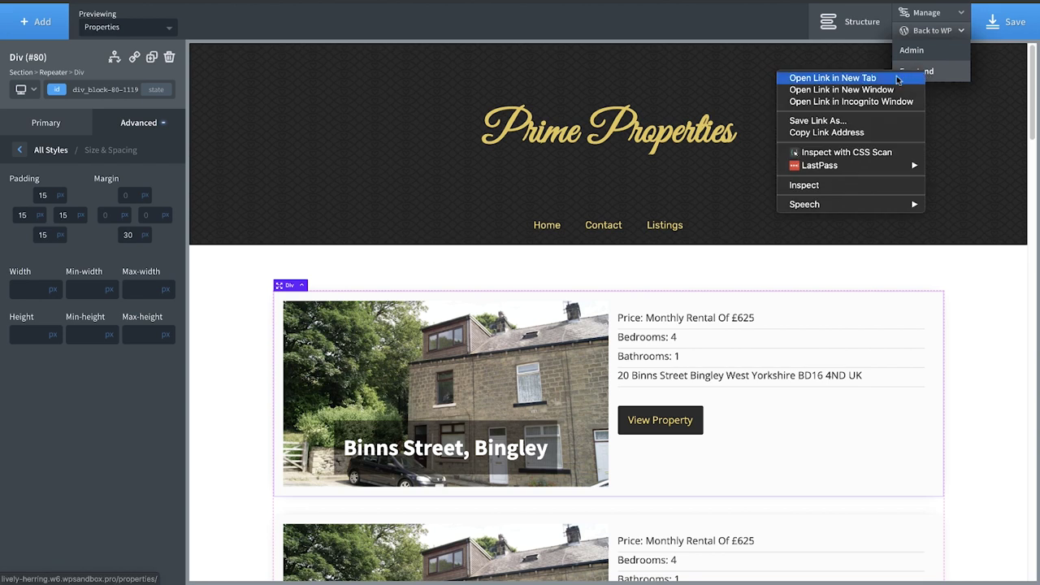
pyautogui.click(898, 79)
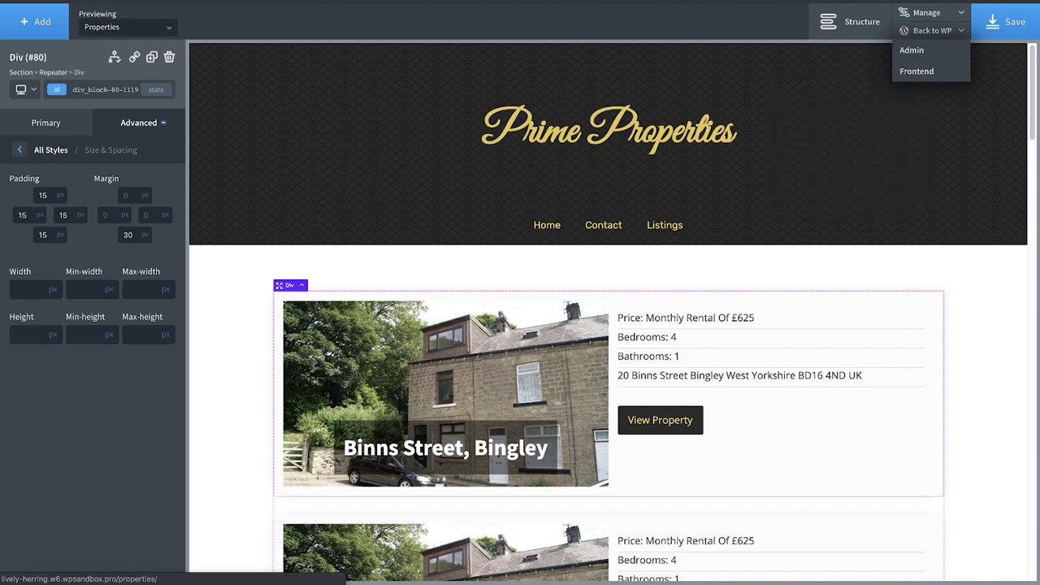
pyautogui.hotkey('ctrl', 'Tab')
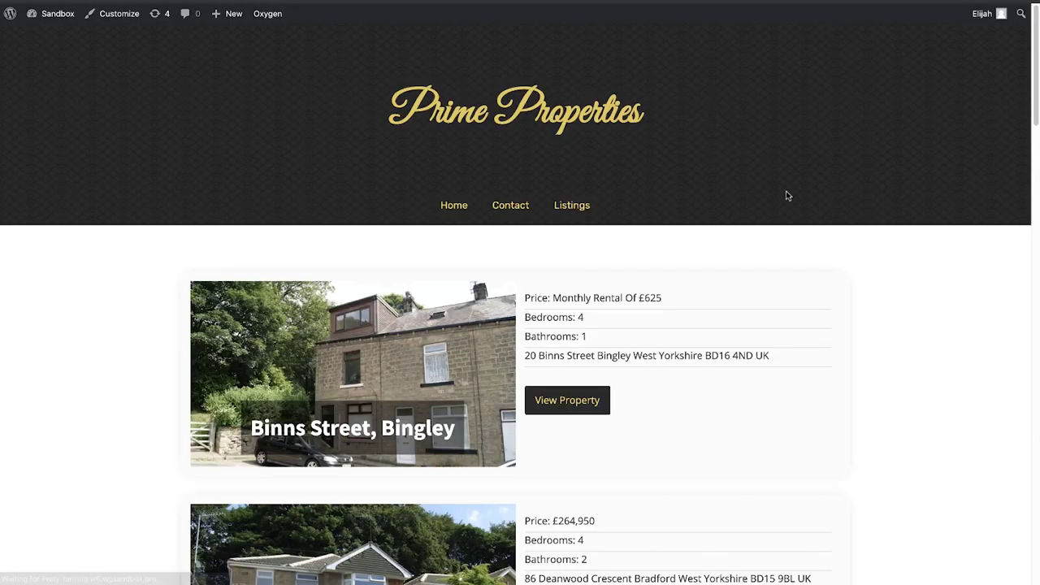
pyautogui.scroll(-3, 787, 195)
pyautogui.scroll(-2, 788, 196)
pyautogui.scroll(1, 787, 197)
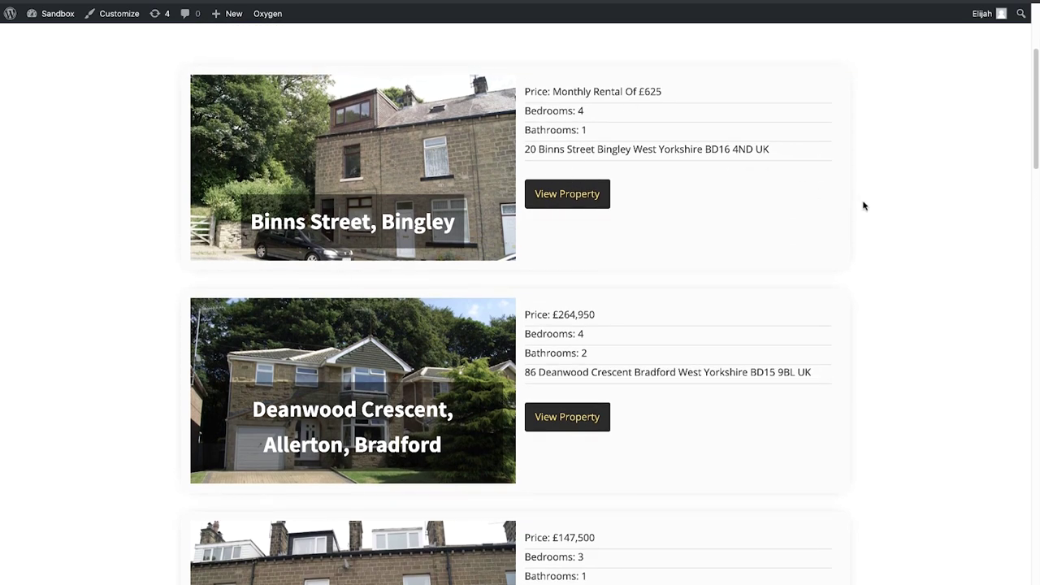
pyautogui.scroll(-5, 864, 204)
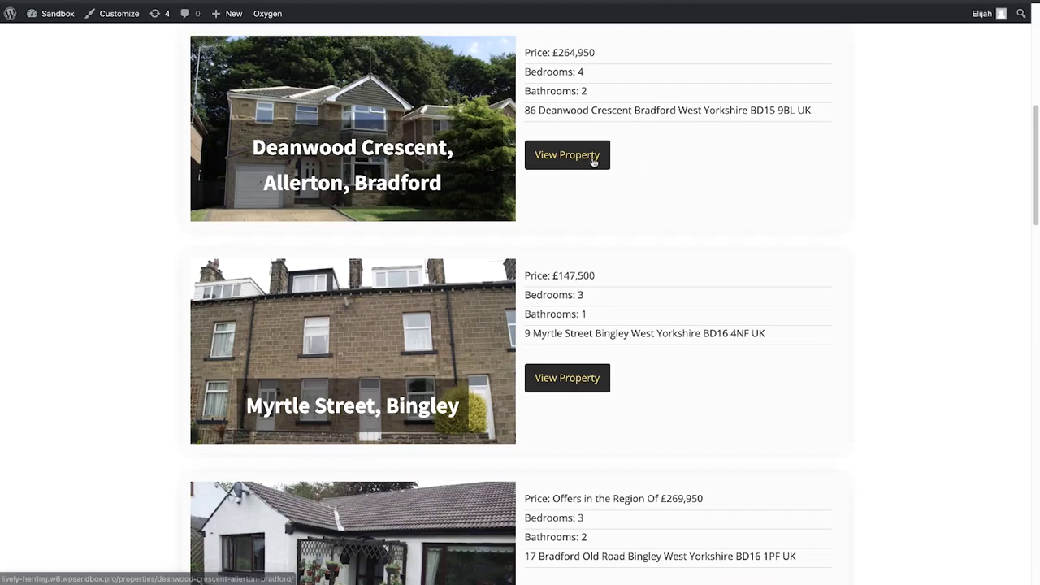
pyautogui.scroll(-8, 870, 220)
pyautogui.scroll(-3, 886, 227)
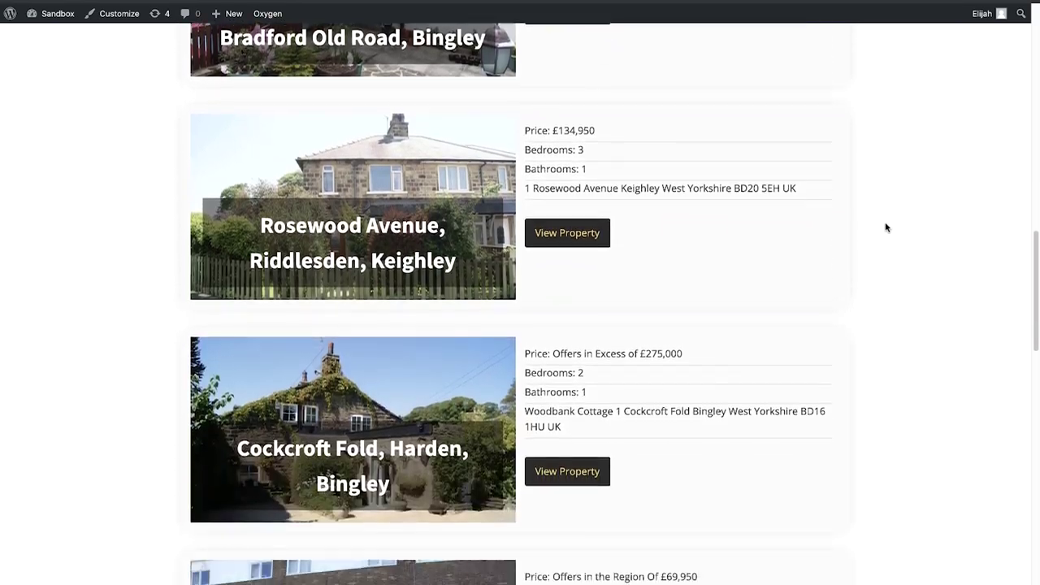